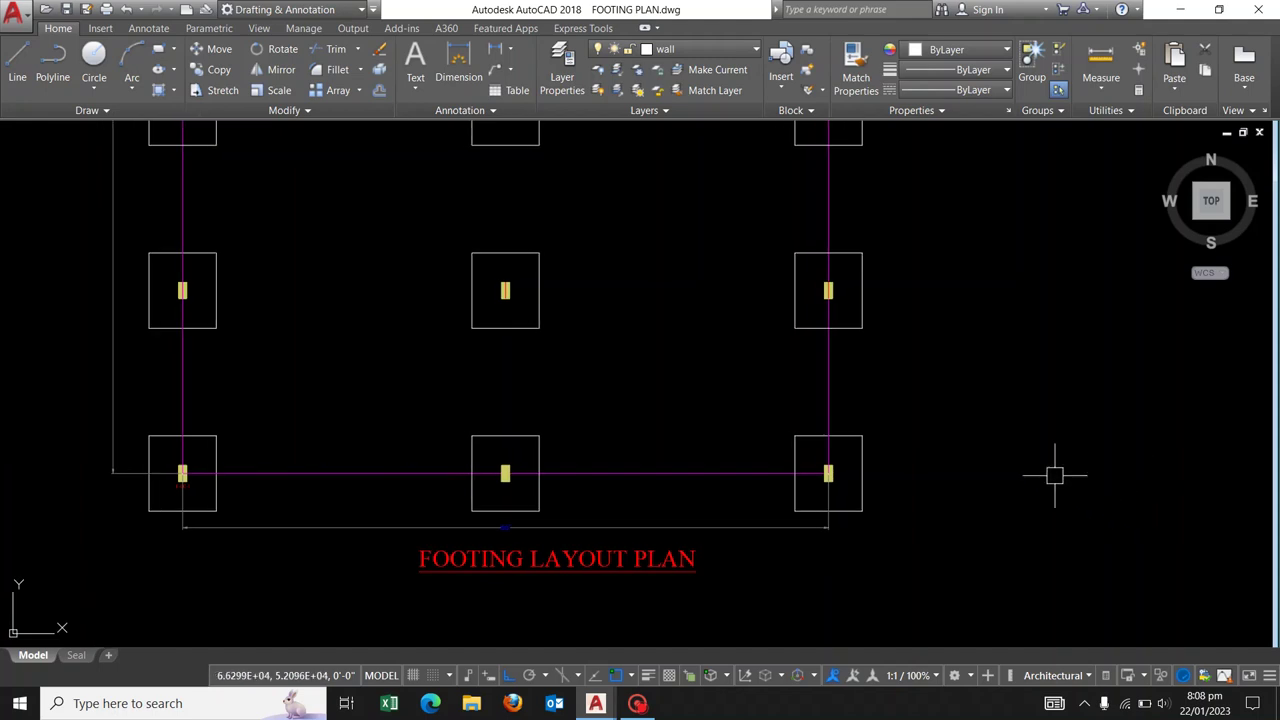
Frame the footing plan and open the overall 60' dimension's properties.
{"action": "middle_click_drag", "start_coordinate": [1028, 457], "coordinate": [1040, 463]}
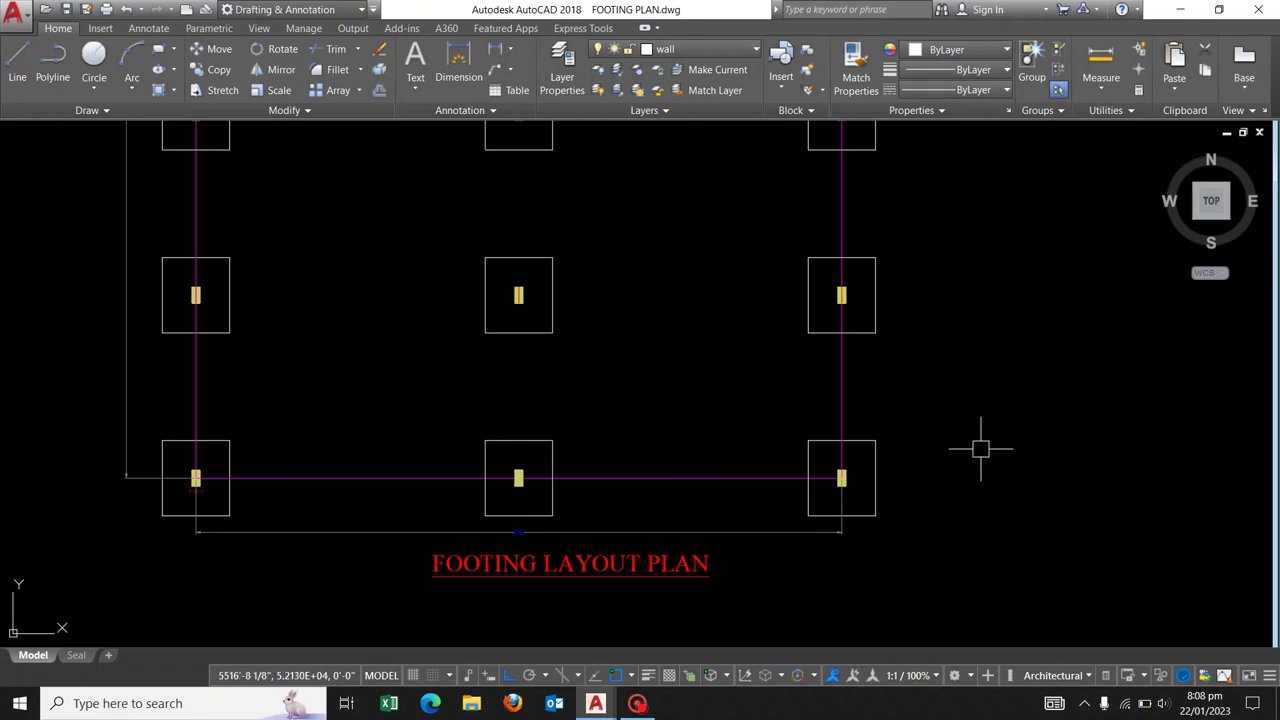
{"action": "middle_click_drag", "start_coordinate": [944, 445], "coordinate": [994, 442]}
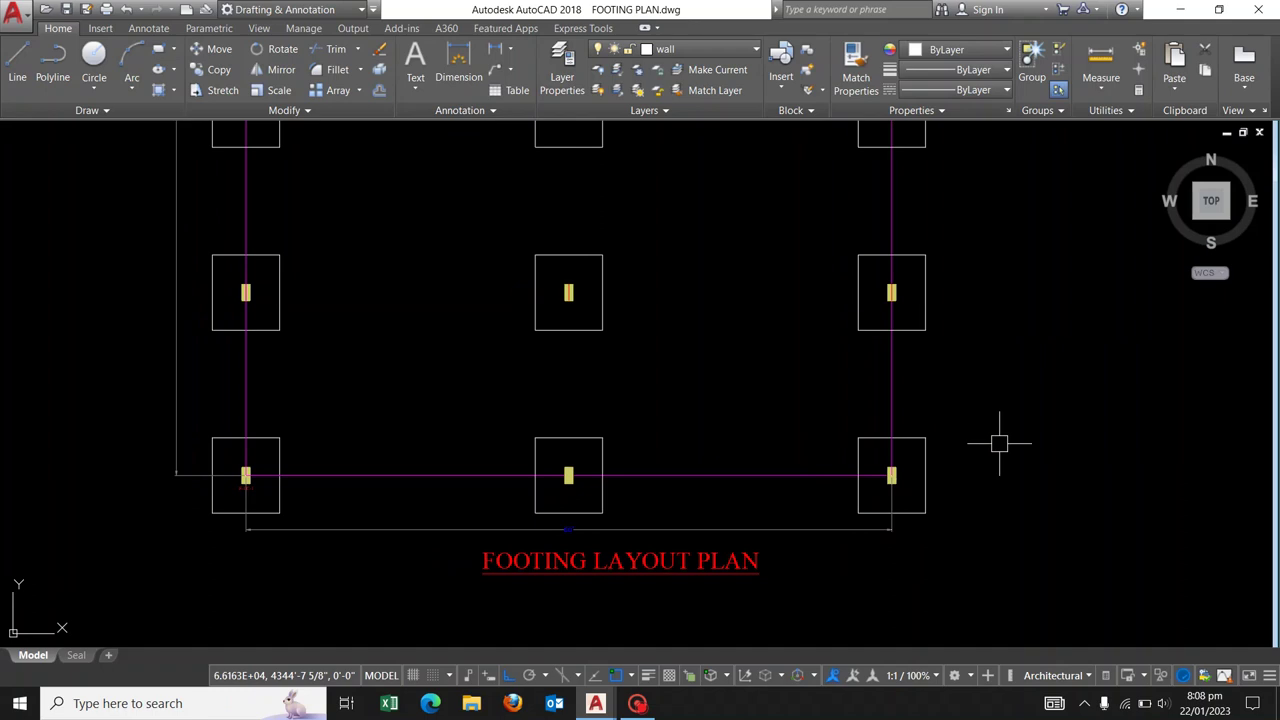
{"action": "middle_click_drag", "start_coordinate": [984, 448], "coordinate": [1031, 446]}
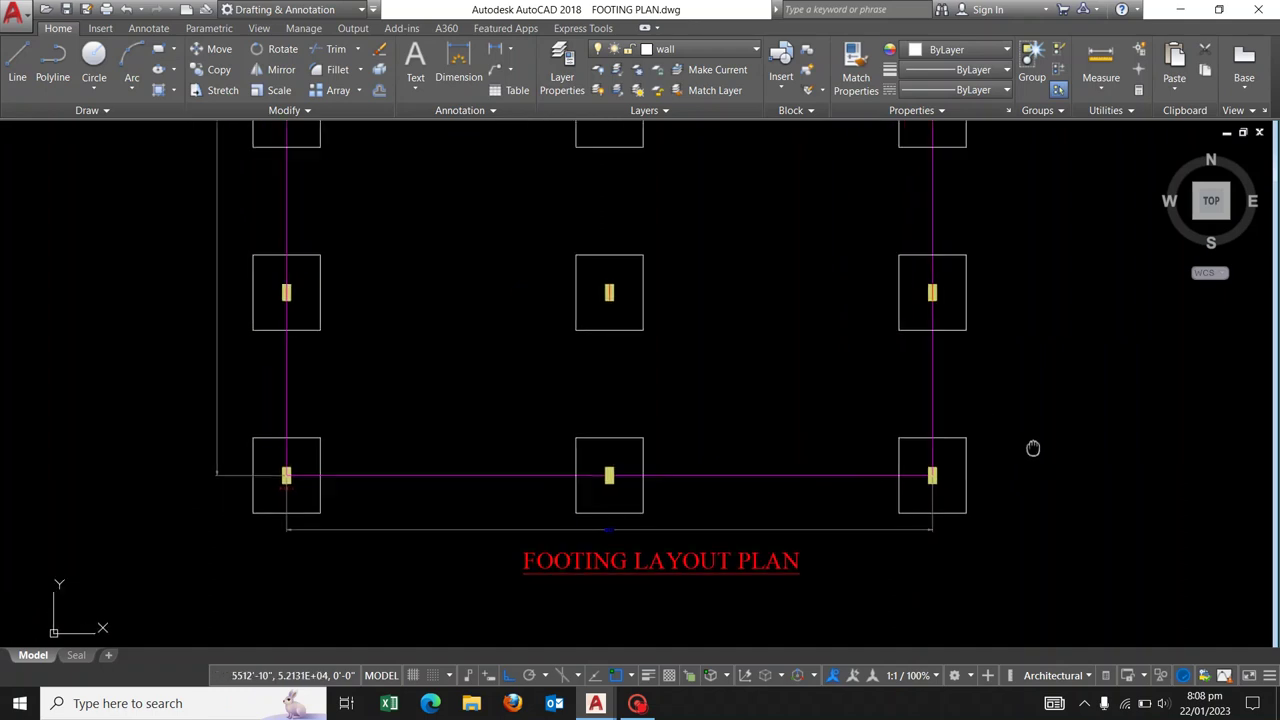
{"action": "mouse_move", "coordinate": [582, 592]}
{"action": "middle_mouse_down"}
{"action": "mouse_move", "coordinate": [662, 575]}
{"action": "mouse_move", "coordinate": [640, 562]}
{"action": "middle_mouse_up"}
{"action": "scroll", "coordinate": [560, 589], "scroll_direction": "up", "scroll_amount": 2}
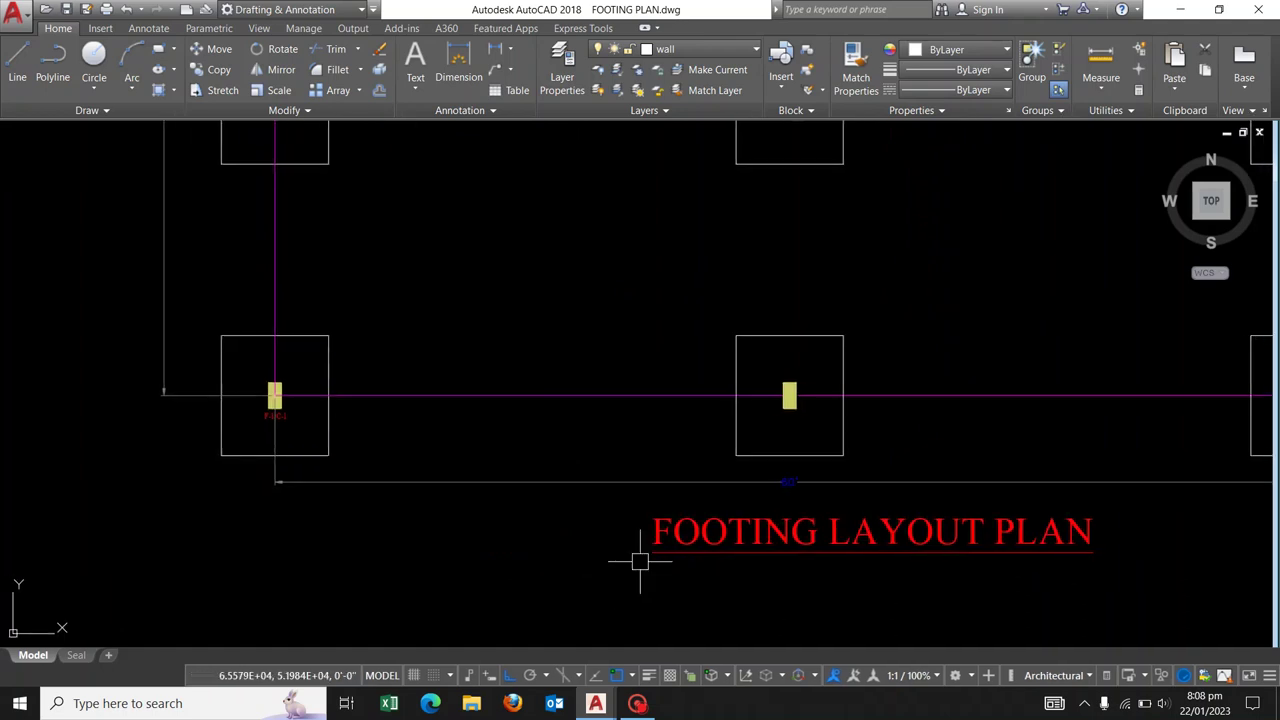
{"action": "scroll", "coordinate": [640, 557], "scroll_direction": "down", "scroll_amount": 4}
{"action": "middle_click_drag", "start_coordinate": [600, 494], "coordinate": [594, 480]}
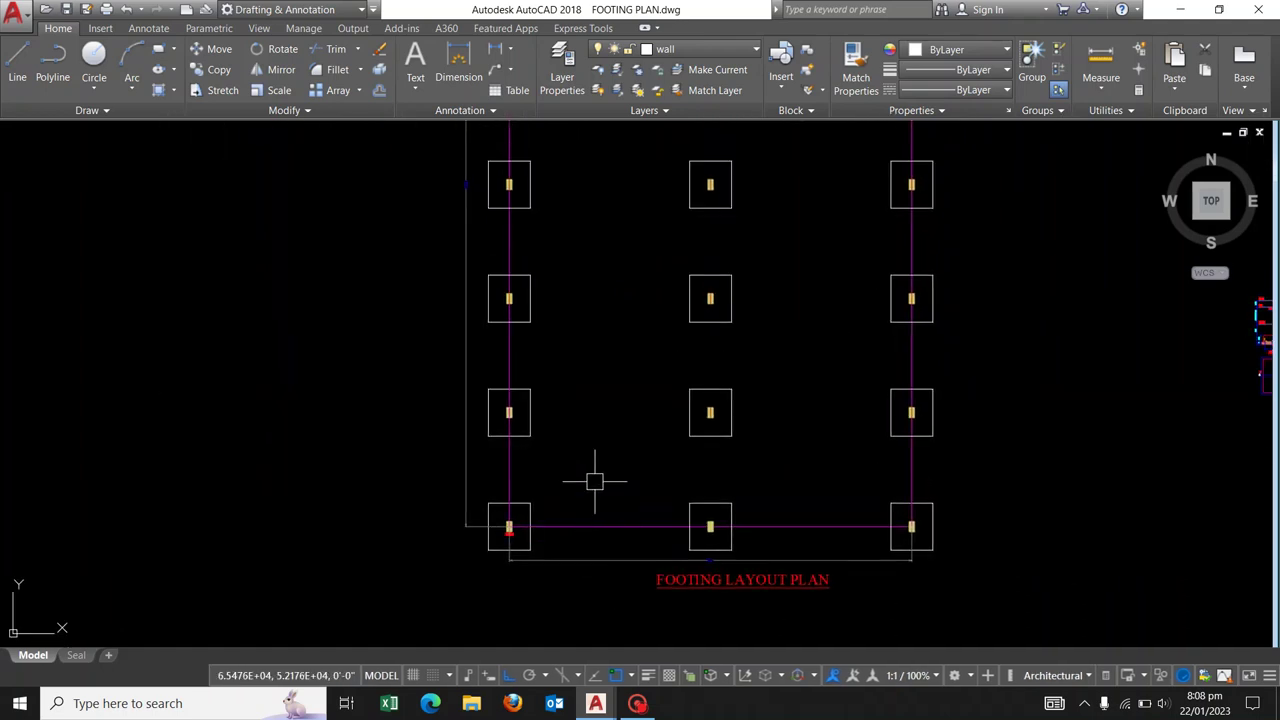
{"action": "middle_click_drag", "start_coordinate": [630, 537], "coordinate": [620, 563]}
{"action": "scroll", "coordinate": [605, 480], "scroll_direction": "down", "scroll_amount": 4}
{"action": "scroll", "coordinate": [591, 286], "scroll_direction": "up", "scroll_amount": 4}
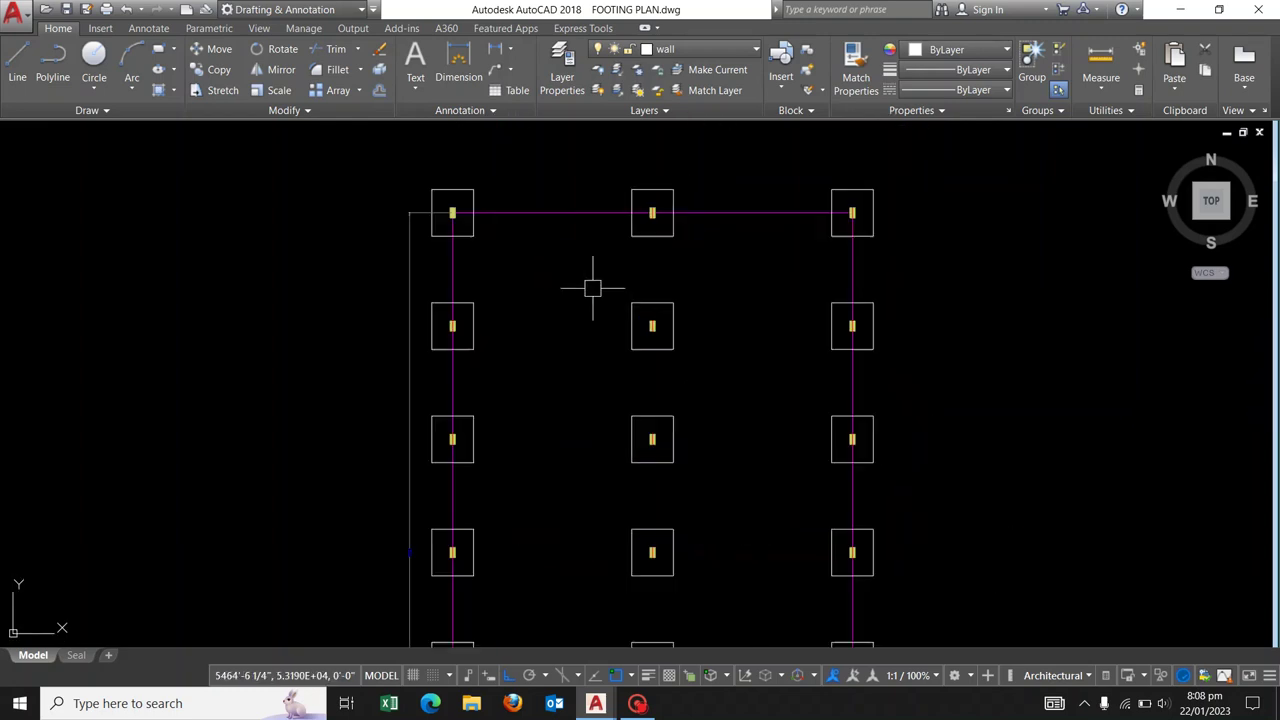
{"action": "scroll", "coordinate": [554, 215], "scroll_direction": "down", "scroll_amount": 3}
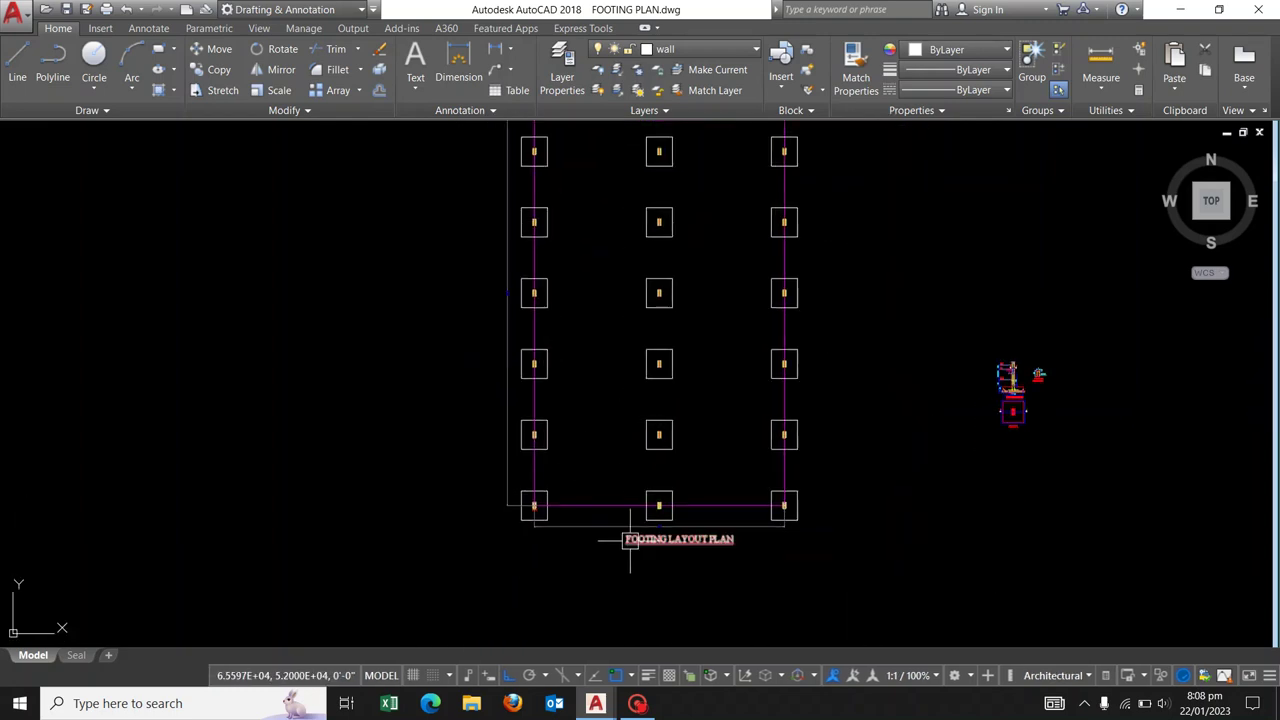
{"action": "scroll", "coordinate": [645, 516], "scroll_direction": "up", "scroll_amount": 8}
{"action": "scroll", "coordinate": [734, 495], "scroll_direction": "up", "scroll_amount": 4}
{"action": "scroll", "coordinate": [920, 480], "scroll_direction": "down", "scroll_amount": 4}
{"action": "scroll", "coordinate": [830, 478], "scroll_direction": "down", "scroll_amount": 4}
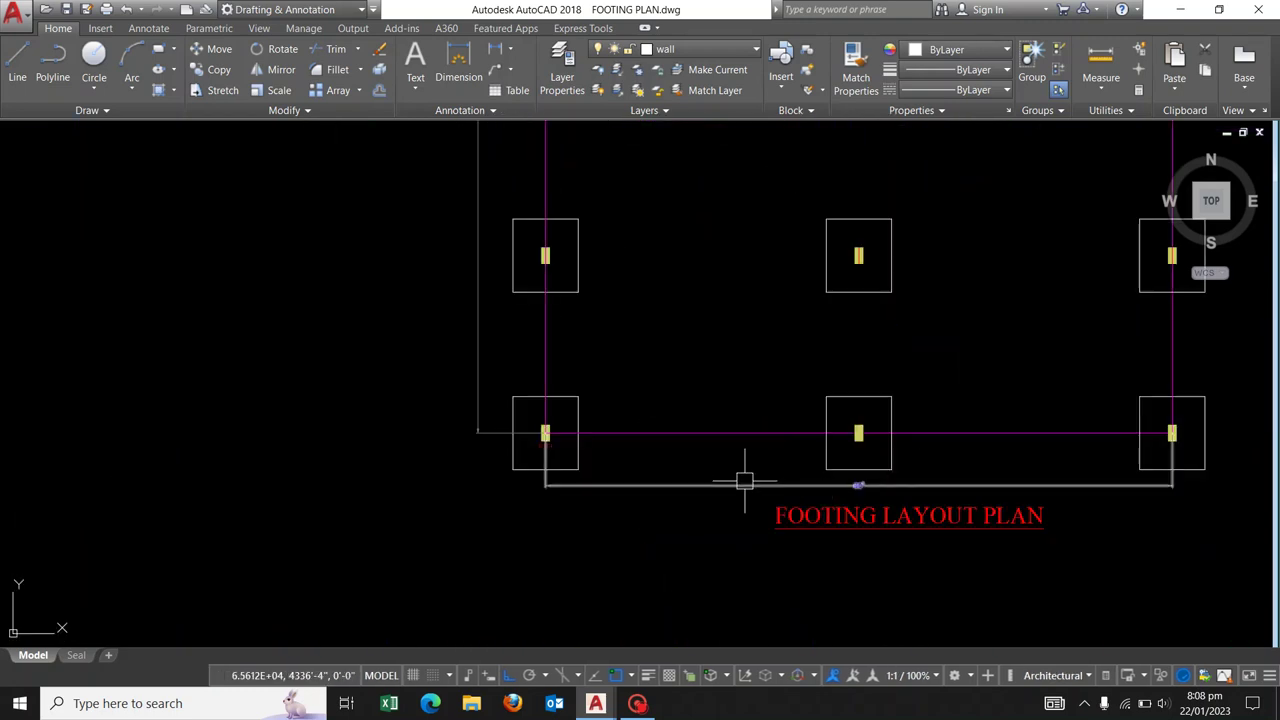
{"action": "scroll", "coordinate": [800, 475], "scroll_direction": "up", "scroll_amount": 6}
{"action": "left_click", "coordinate": [712, 517]}
{"action": "double_click", "coordinate": [712, 517]}
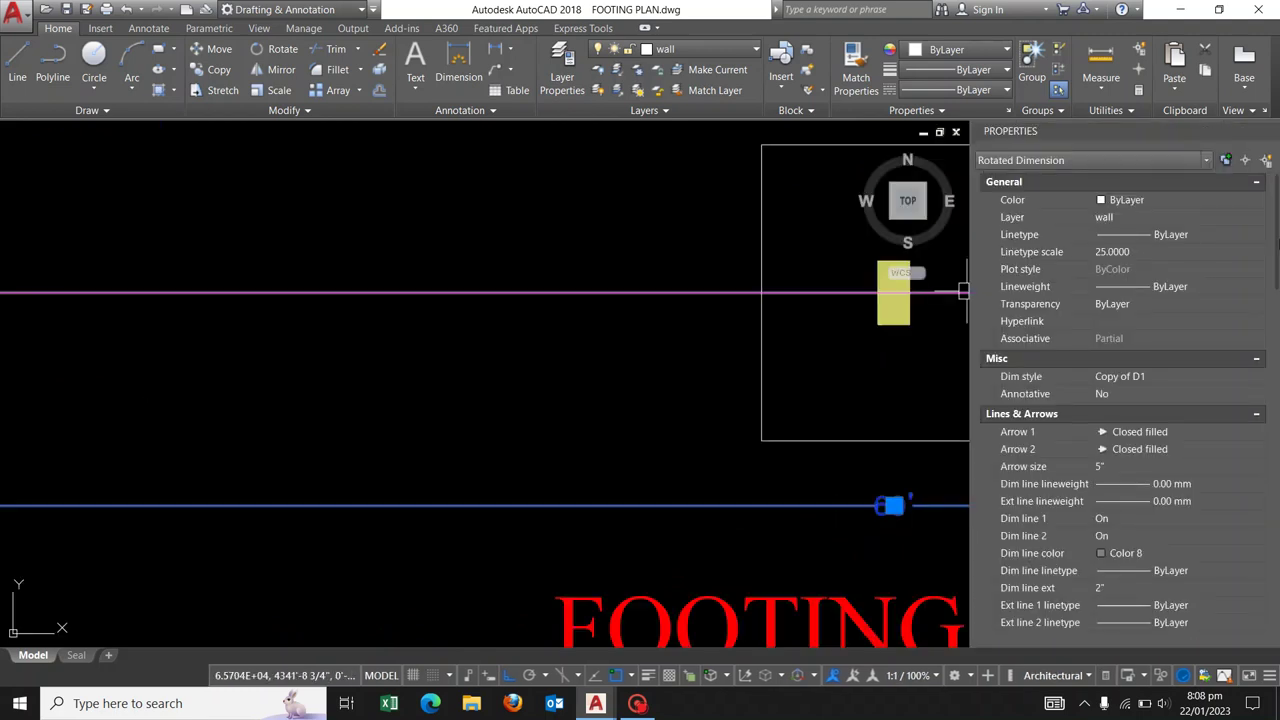
Set the 60' dimension's text height to 1'.
{"action": "scroll", "coordinate": [1215, 413], "scroll_direction": "down", "scroll_amount": 5}
{"action": "scroll", "coordinate": [1215, 413], "scroll_direction": "down", "scroll_amount": 1}
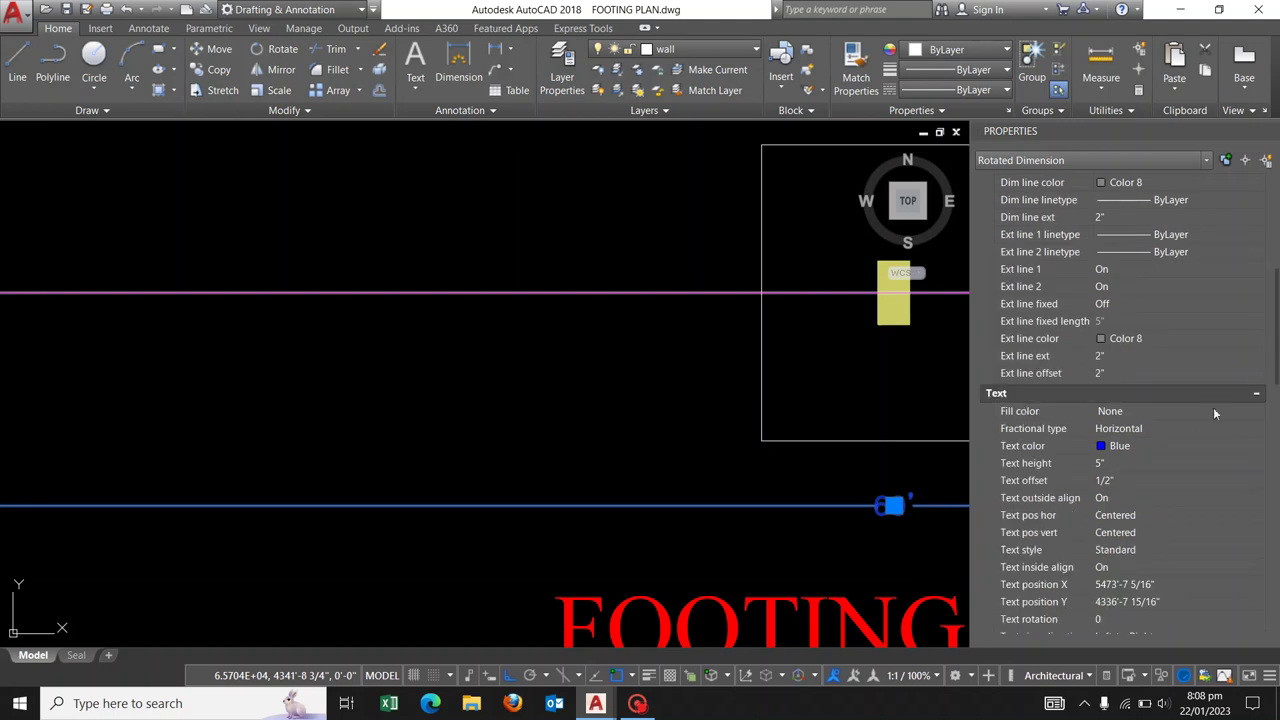
{"action": "left_click", "coordinate": [1104, 464]}
{"action": "type", "text": "1"}
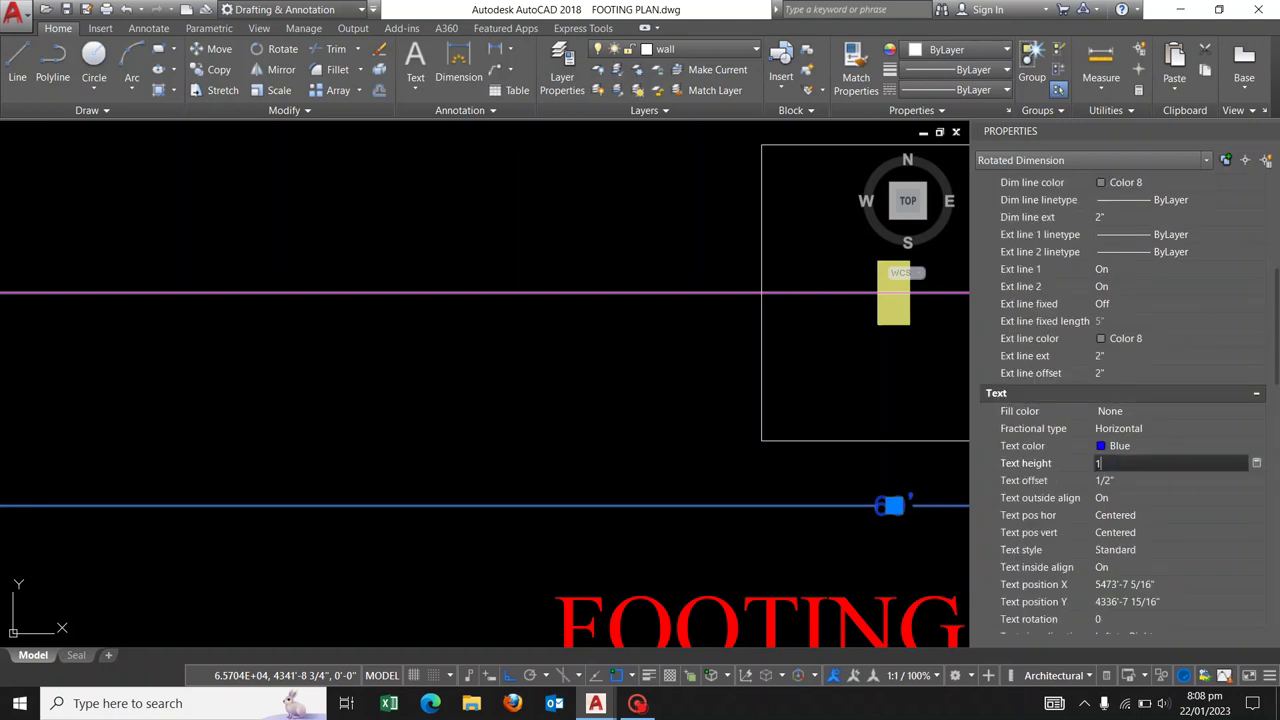
{"action": "type", "text": "'"}
{"action": "key", "text": "Return"}
{"action": "scroll", "coordinate": [466, 386], "scroll_direction": "down", "scroll_amount": 4}
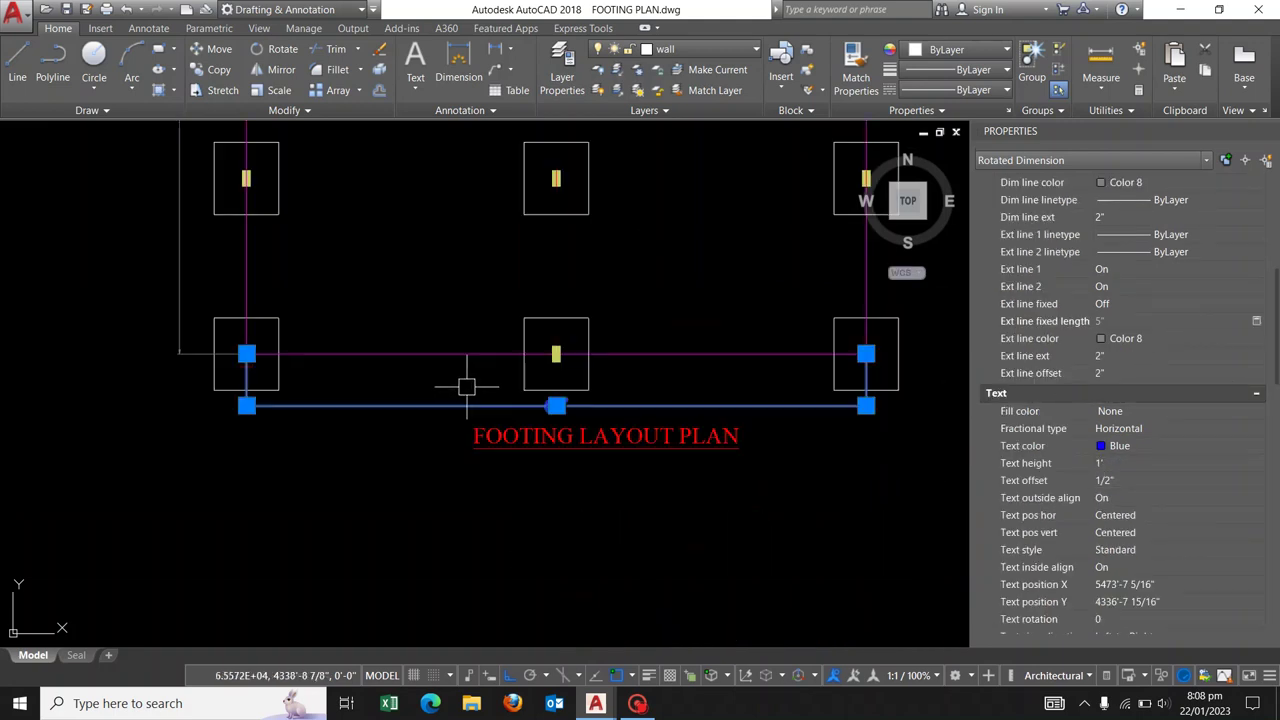
{"action": "key", "text": "Escape"}
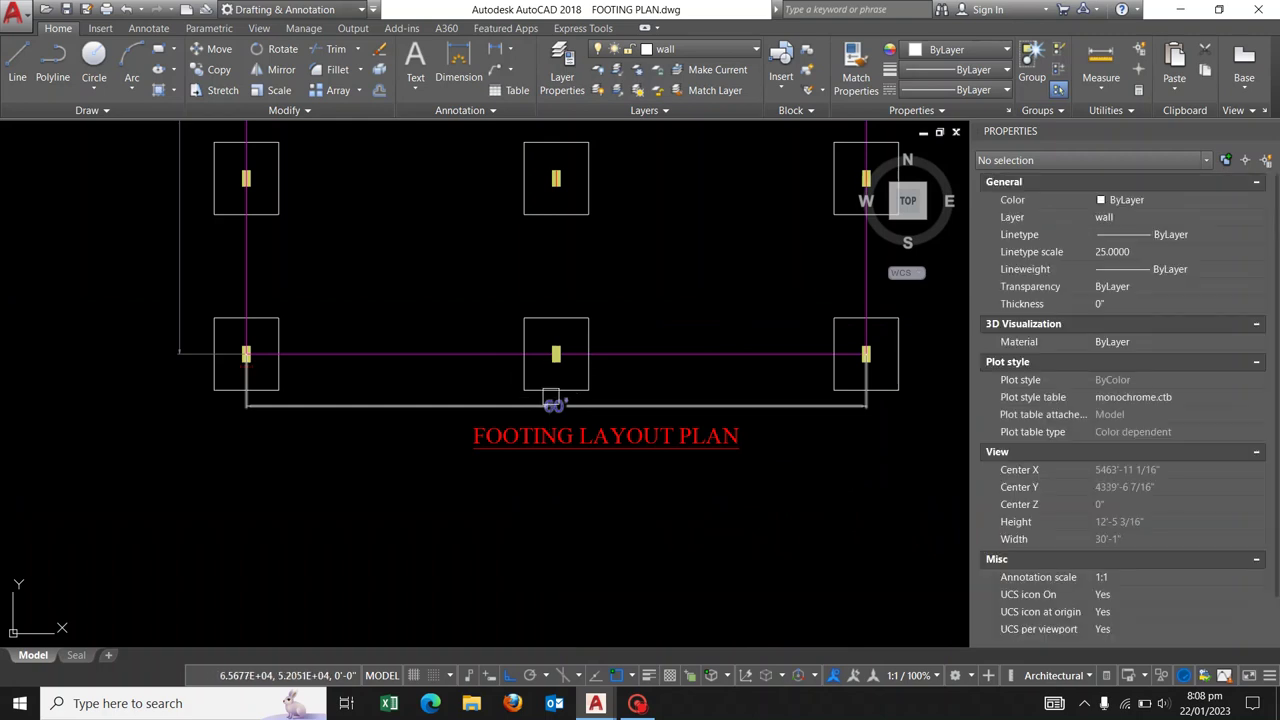
Recentre the footing grid and close the Properties palette.
{"action": "left_click", "coordinate": [553, 404]}
{"action": "key", "text": "Escape"}
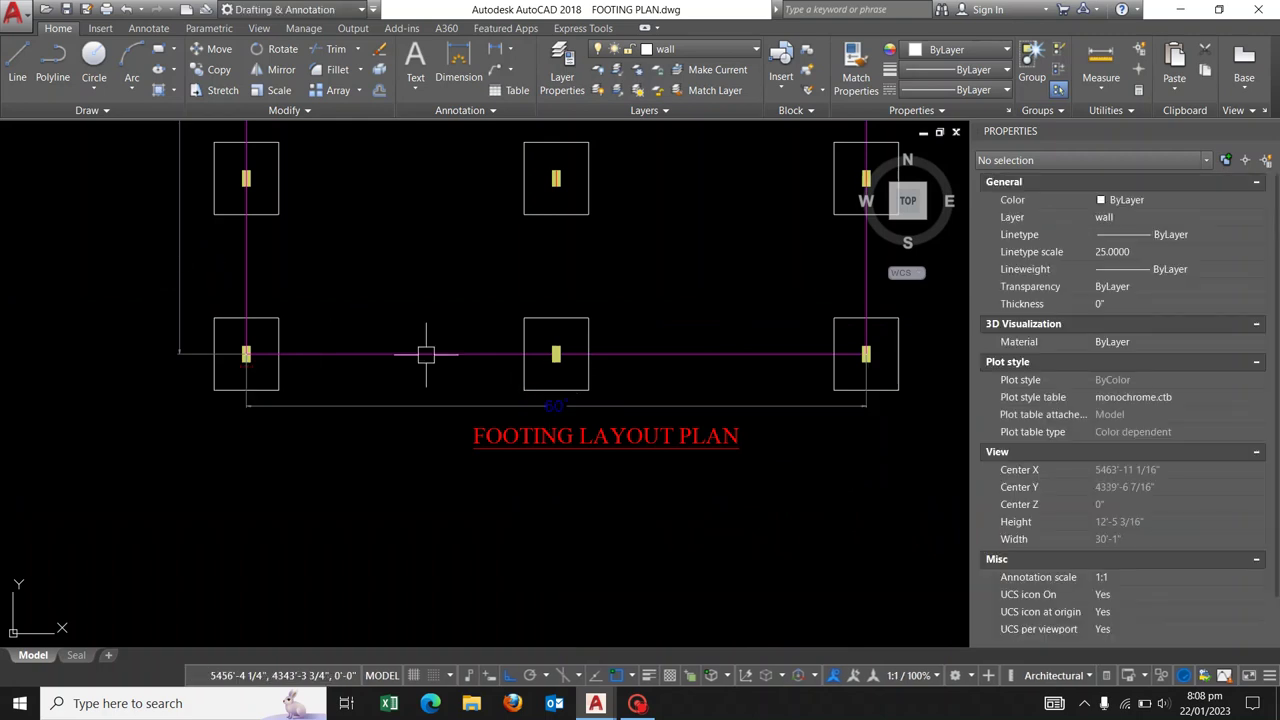
{"action": "scroll", "coordinate": [408, 385], "scroll_direction": "down", "scroll_amount": 2}
{"action": "scroll", "coordinate": [457, 509], "scroll_direction": "up", "scroll_amount": 1}
{"action": "scroll", "coordinate": [371, 408], "scroll_direction": "up", "scroll_amount": 2}
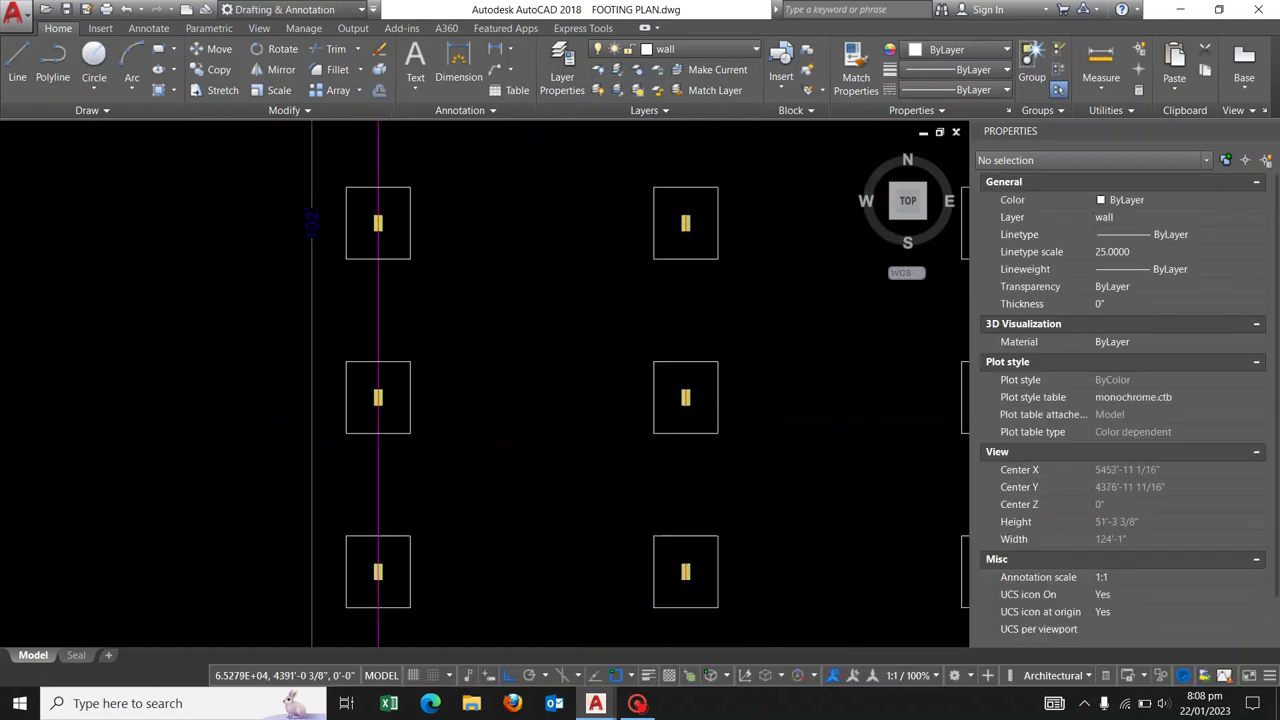
{"action": "scroll", "coordinate": [371, 218], "scroll_direction": "up", "scroll_amount": 2}
{"action": "scroll", "coordinate": [371, 218], "scroll_direction": "down", "scroll_amount": 3}
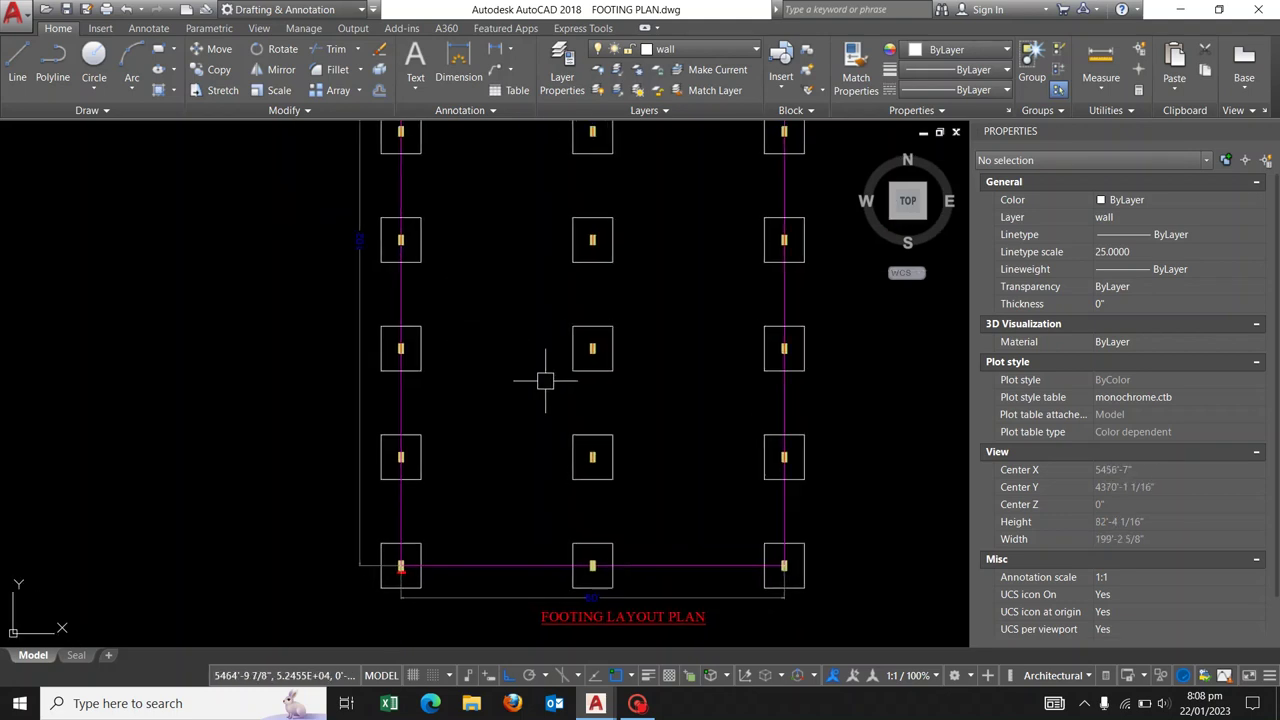
{"action": "middle_click_drag", "start_coordinate": [543, 374], "coordinate": [634, 400]}
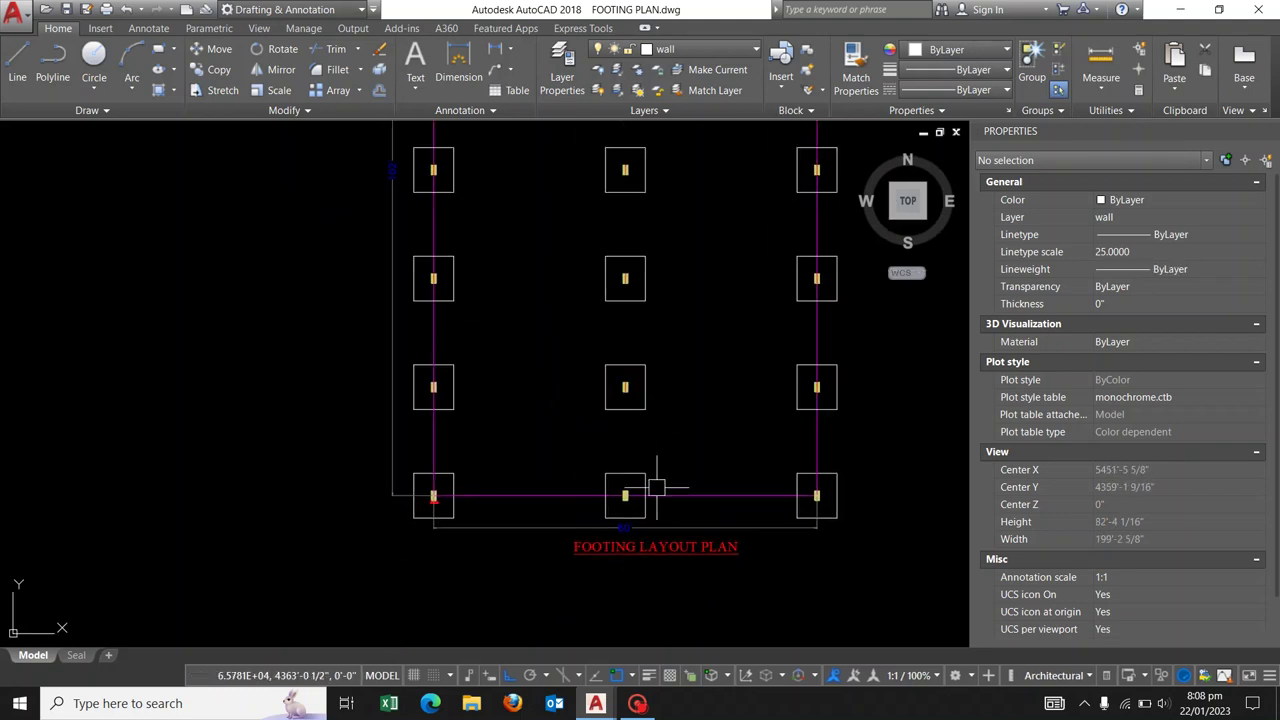
{"action": "scroll", "coordinate": [654, 486], "scroll_direction": "up", "scroll_amount": 3}
{"action": "middle_click_drag", "start_coordinate": [703, 514], "coordinate": [703, 442]}
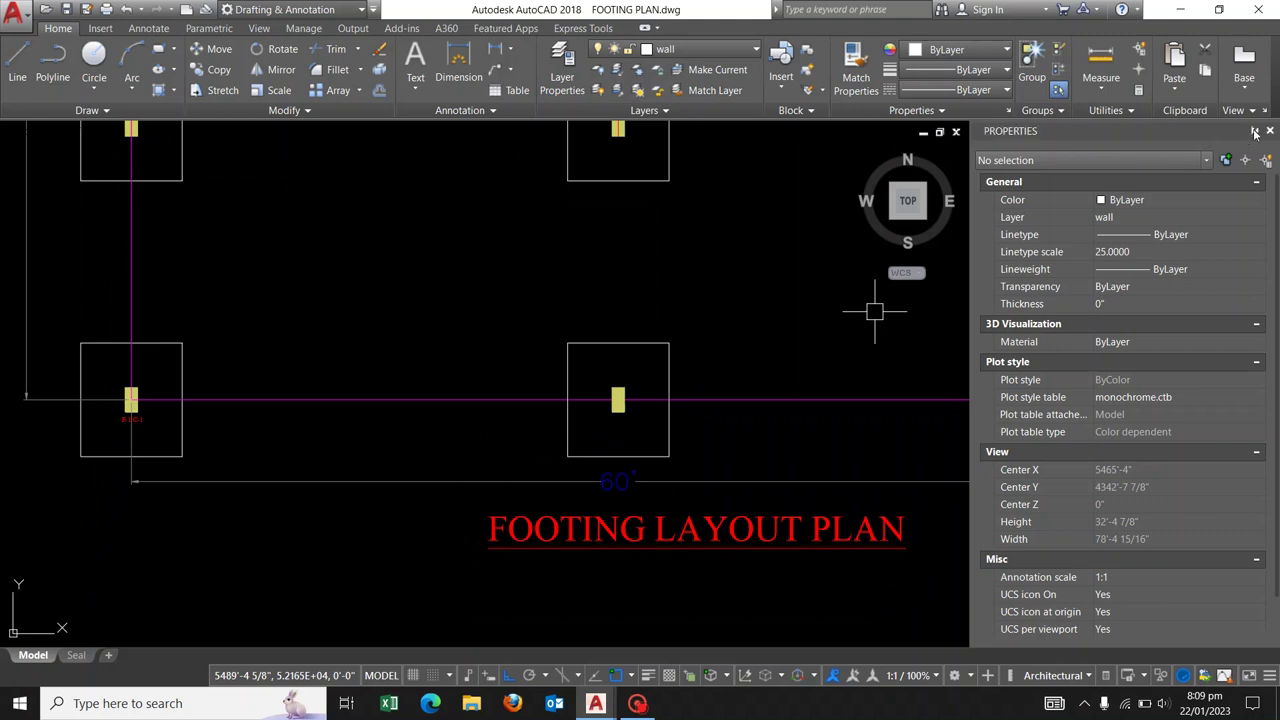
{"action": "left_click", "coordinate": [1255, 133]}
Add a vertical 17' dimension between the two left column centres, left of the grid.
{"action": "mouse_move", "coordinate": [374, 408]}
{"action": "middle_mouse_down"}
{"action": "mouse_move", "coordinate": [520, 408]}
{"action": "mouse_move", "coordinate": [549, 370]}
{"action": "mouse_move", "coordinate": [588, 415]}
{"action": "middle_mouse_up"}
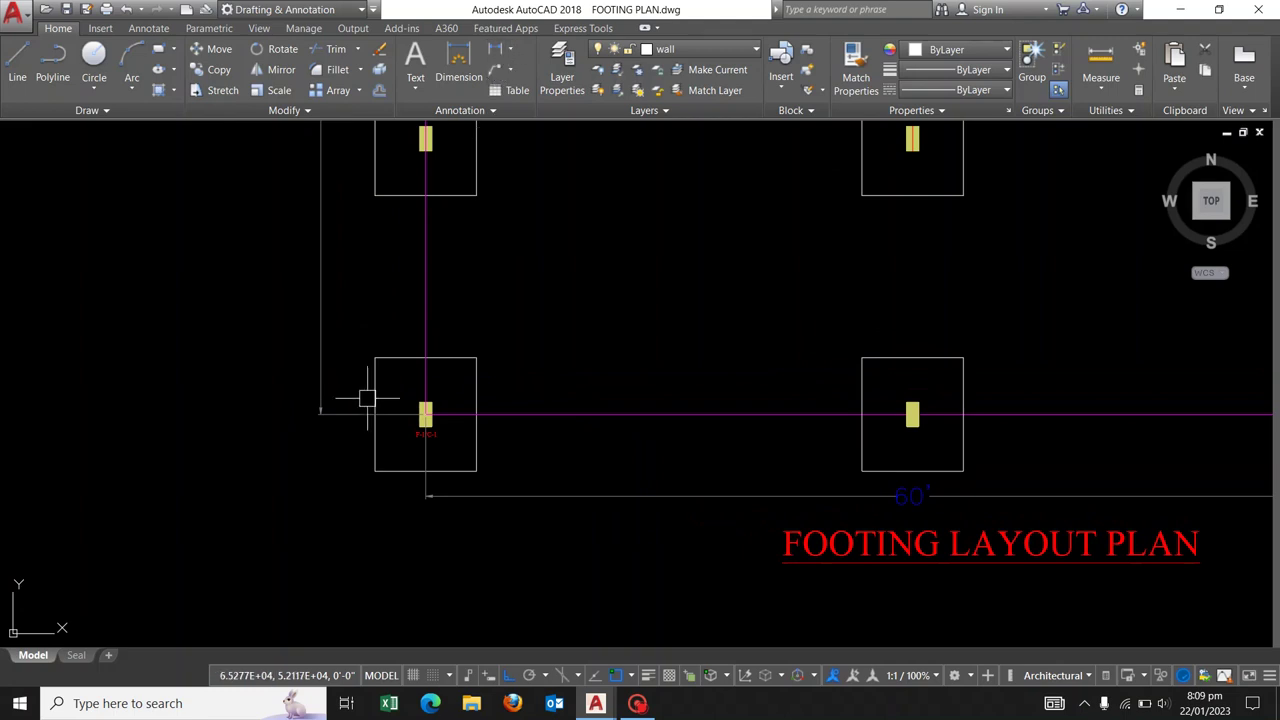
{"action": "scroll", "coordinate": [367, 398], "scroll_direction": "up", "scroll_amount": 5}
{"action": "scroll", "coordinate": [437, 420], "scroll_direction": "up", "scroll_amount": 2}
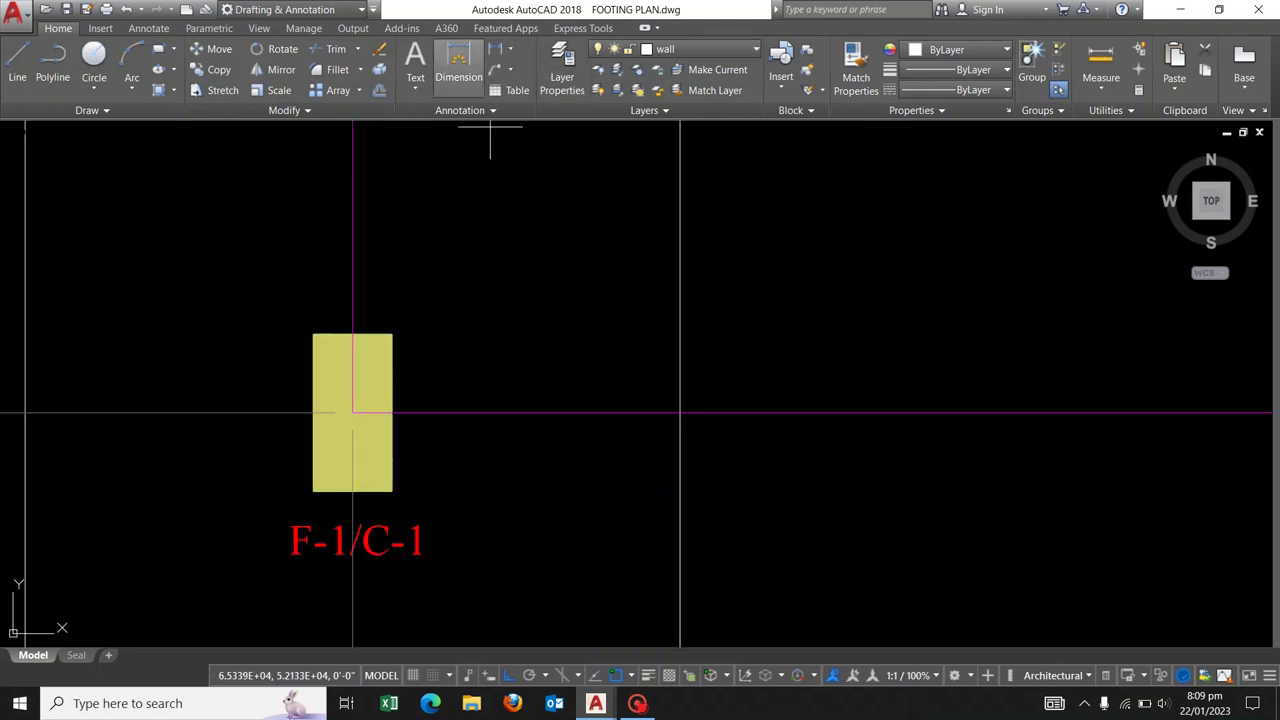
{"action": "scroll", "coordinate": [543, 466], "scroll_direction": "down", "scroll_amount": 3}
{"action": "scroll", "coordinate": [560, 475], "scroll_direction": "down", "scroll_amount": 2}
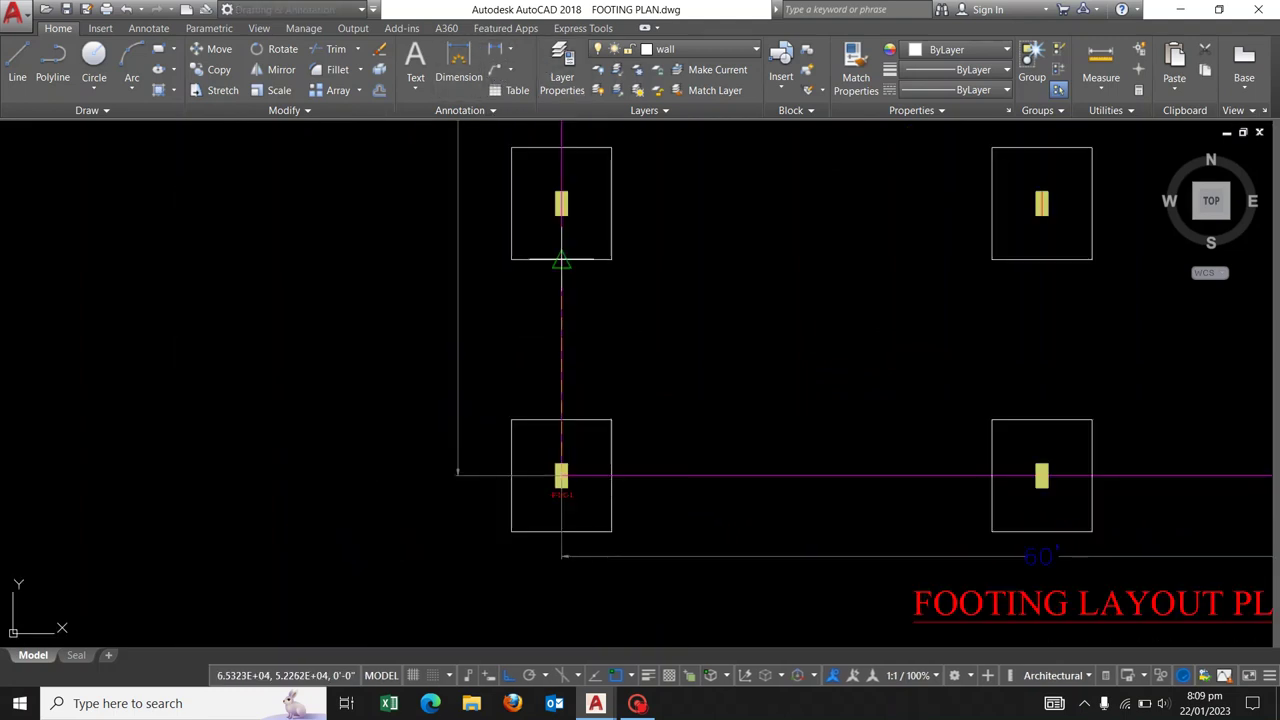
{"action": "scroll", "coordinate": [560, 198], "scroll_direction": "up", "scroll_amount": 5}
{"action": "left_click", "coordinate": [560, 246]}
{"action": "scroll", "coordinate": [560, 246], "scroll_direction": "down", "scroll_amount": 3}
{"action": "left_click", "coordinate": [577, 529]}
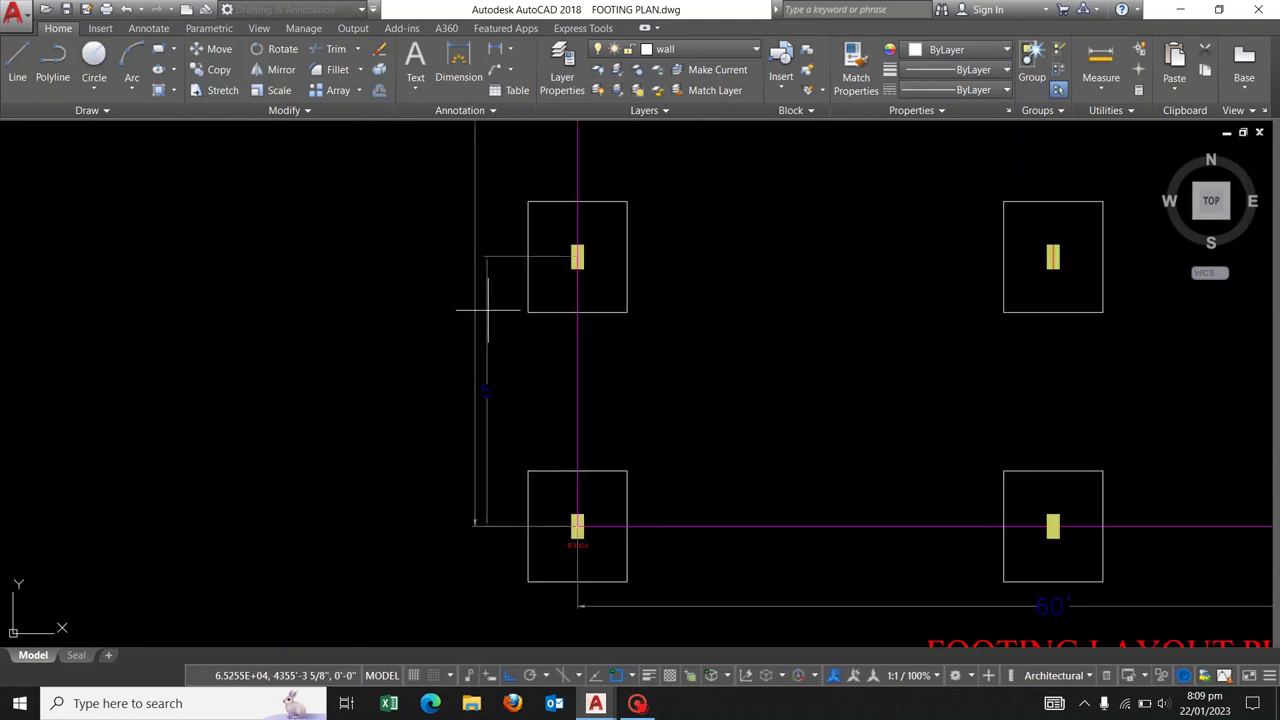
{"action": "scroll", "coordinate": [503, 314], "scroll_direction": "up", "scroll_amount": 3}
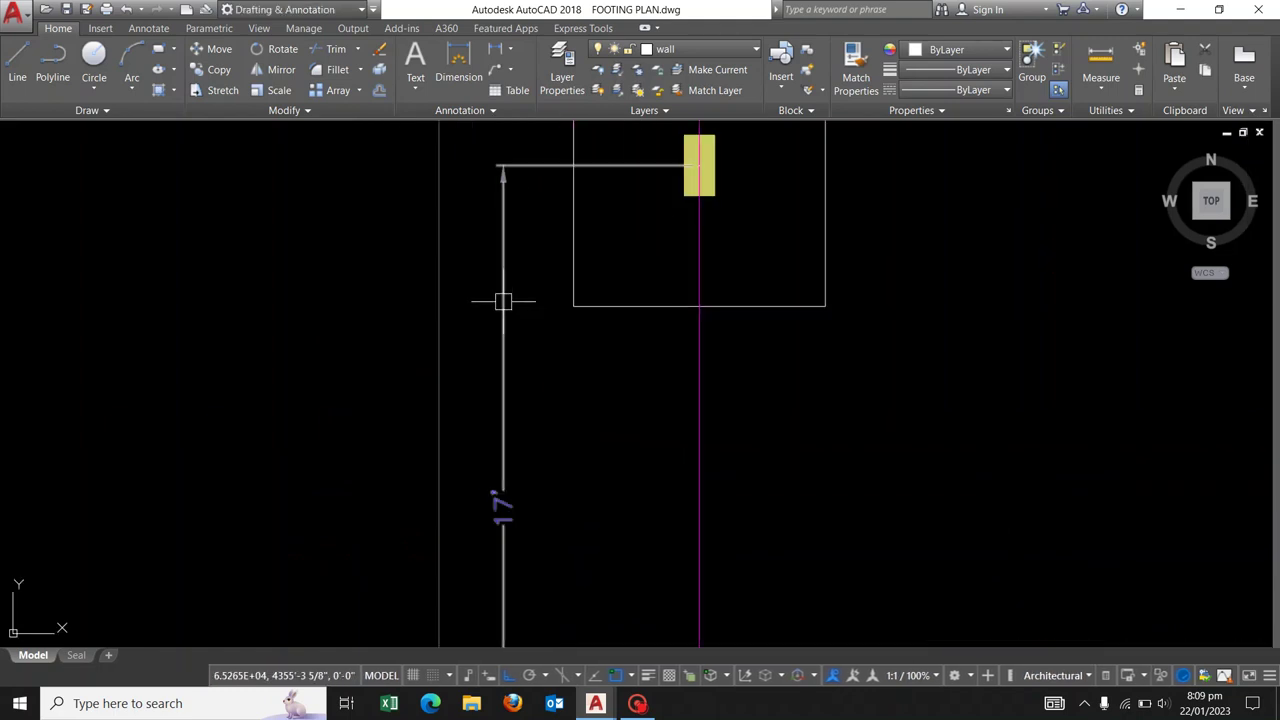
{"action": "scroll", "coordinate": [488, 300], "scroll_direction": "down", "scroll_amount": 2}
{"action": "left_click", "coordinate": [494, 296]}
{"action": "middle_click_drag", "start_coordinate": [448, 282], "coordinate": [413, 329]}
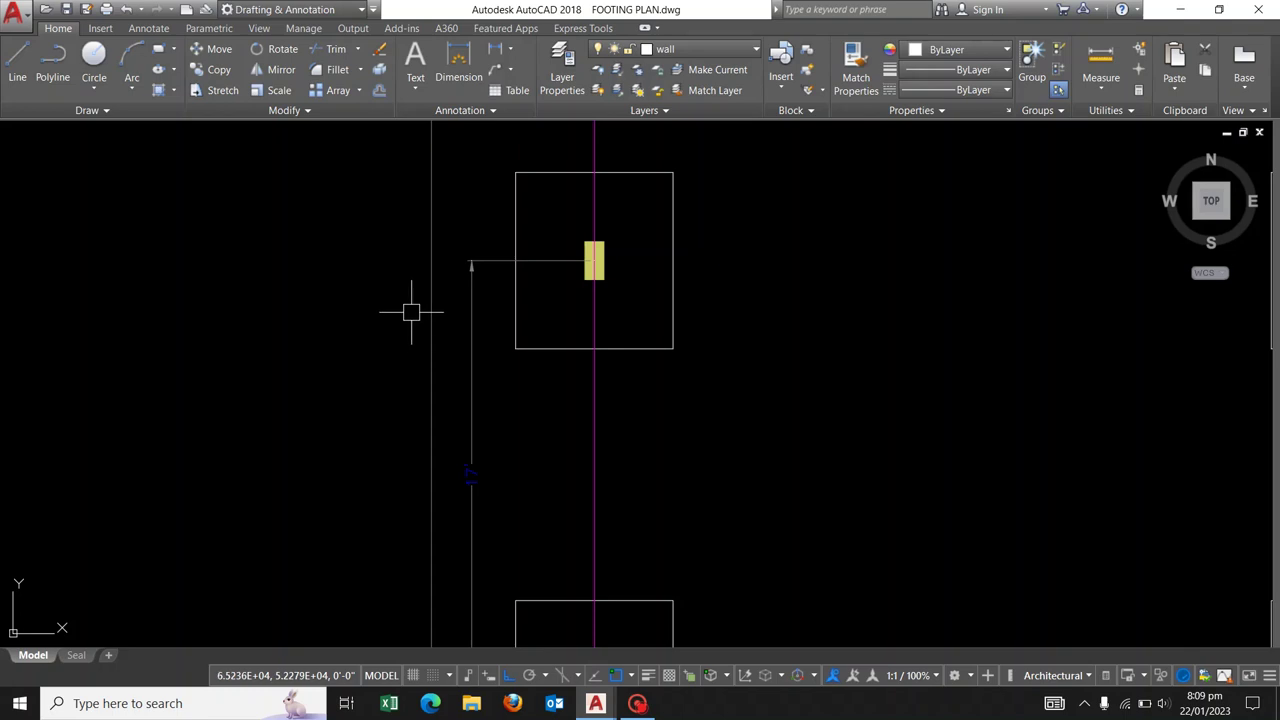
{"action": "scroll", "coordinate": [405, 279], "scroll_direction": "down", "scroll_amount": 4}
Add the 30' dimension between the lower-left and middle columns, then adjust the 60' dimension's grip.
{"action": "right_click", "coordinate": [590, 294]}
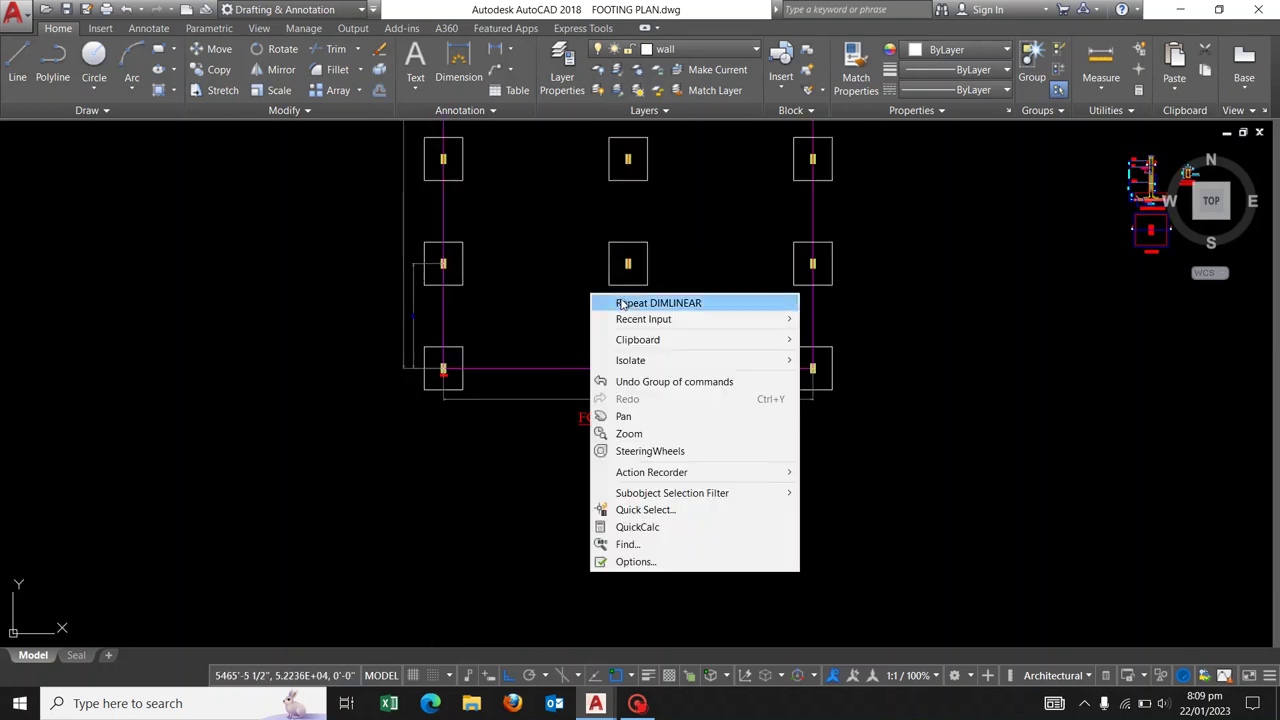
{"action": "key", "text": "Escape"}
{"action": "scroll", "coordinate": [463, 367], "scroll_direction": "up", "scroll_amount": 8}
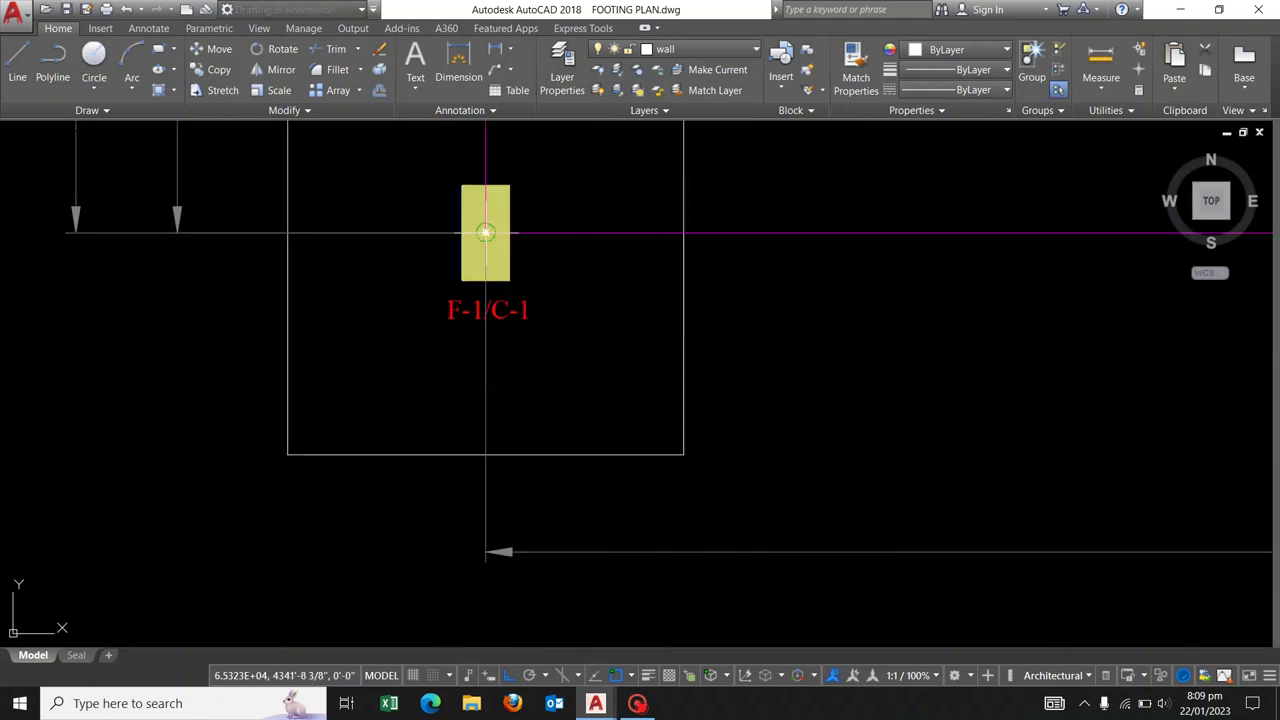
{"action": "scroll", "coordinate": [410, 266], "scroll_direction": "down", "scroll_amount": 2}
{"action": "middle_click_drag", "start_coordinate": [923, 263], "coordinate": [446, 289]}
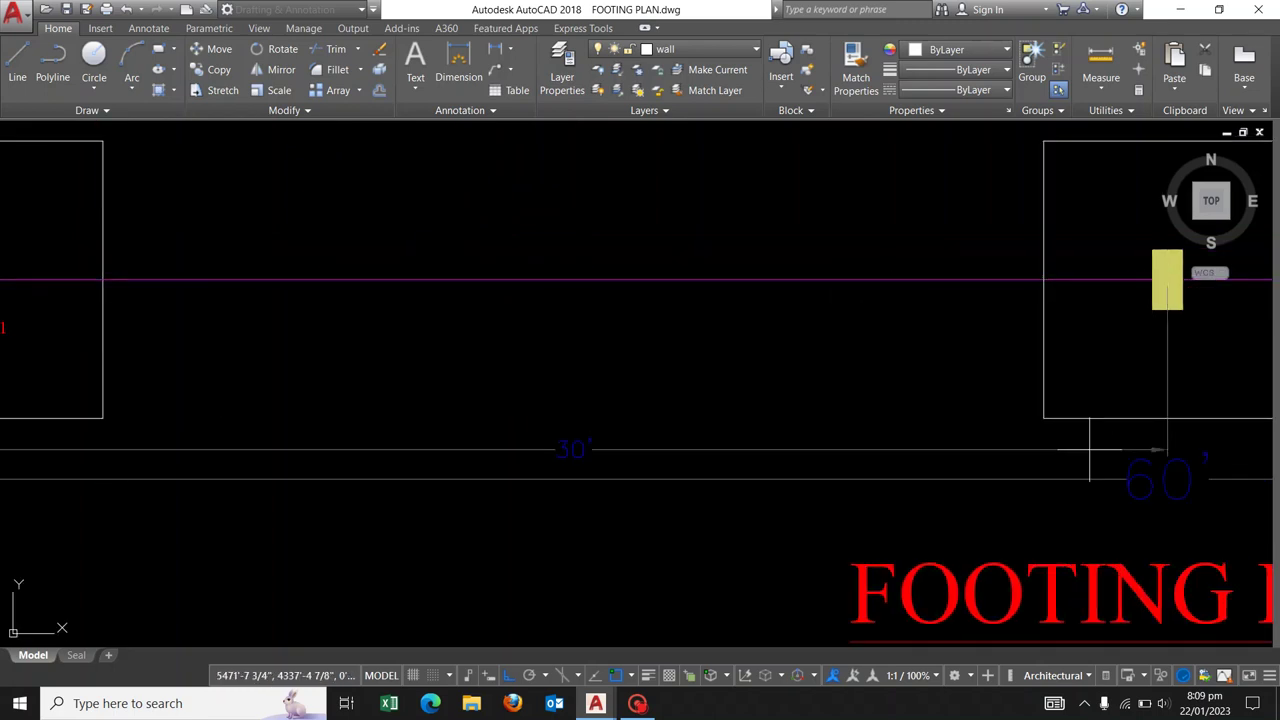
{"action": "scroll", "coordinate": [731, 443], "scroll_direction": "down", "scroll_amount": 3}
{"action": "scroll", "coordinate": [533, 385], "scroll_direction": "up", "scroll_amount": 3}
{"action": "left_click", "coordinate": [447, 370]}
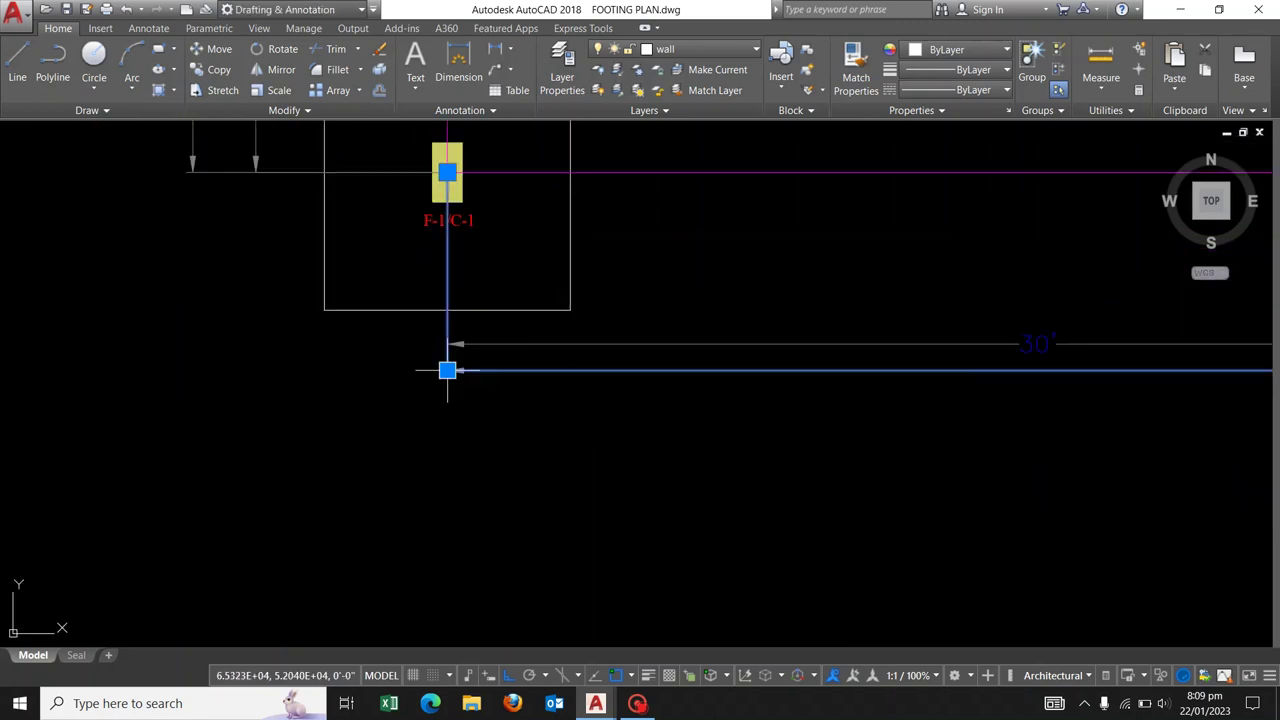
{"action": "left_click", "coordinate": [447, 370]}
{"action": "scroll", "coordinate": [604, 486], "scroll_direction": "down", "scroll_amount": 5}
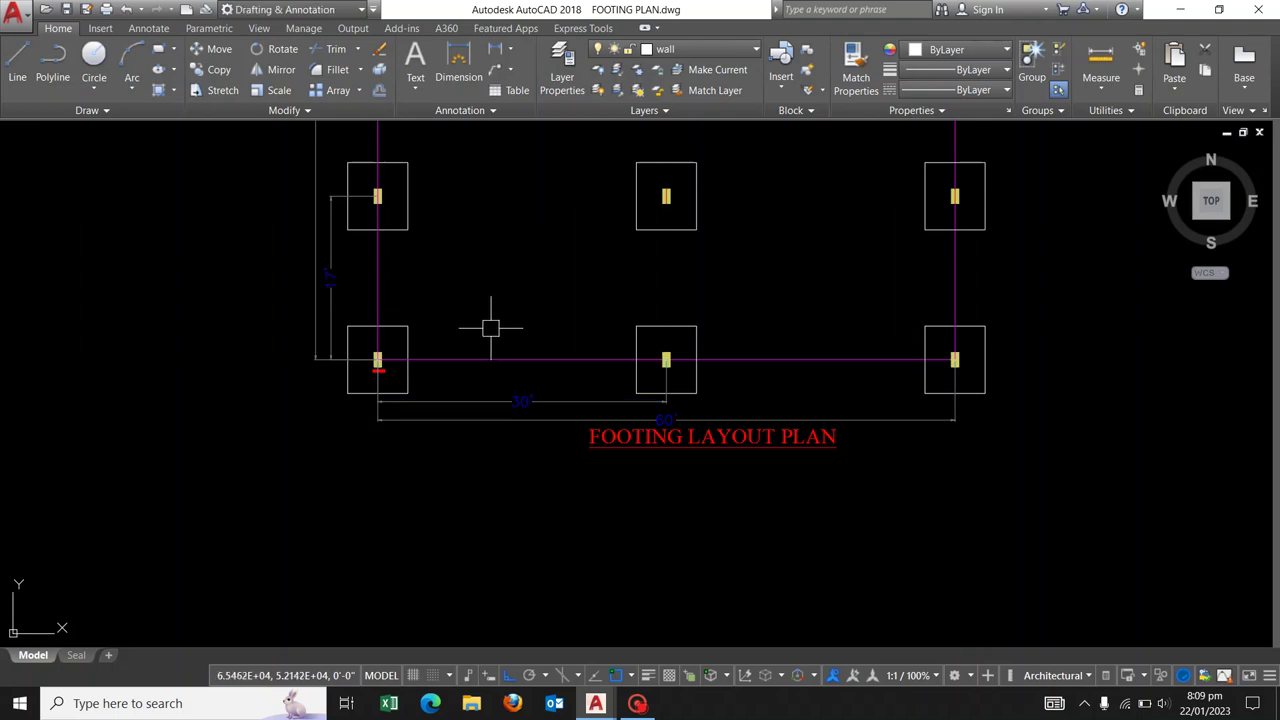
{"action": "scroll", "coordinate": [477, 411], "scroll_direction": "down", "scroll_amount": 1}
{"action": "scroll", "coordinate": [477, 411], "scroll_direction": "down", "scroll_amount": 3}
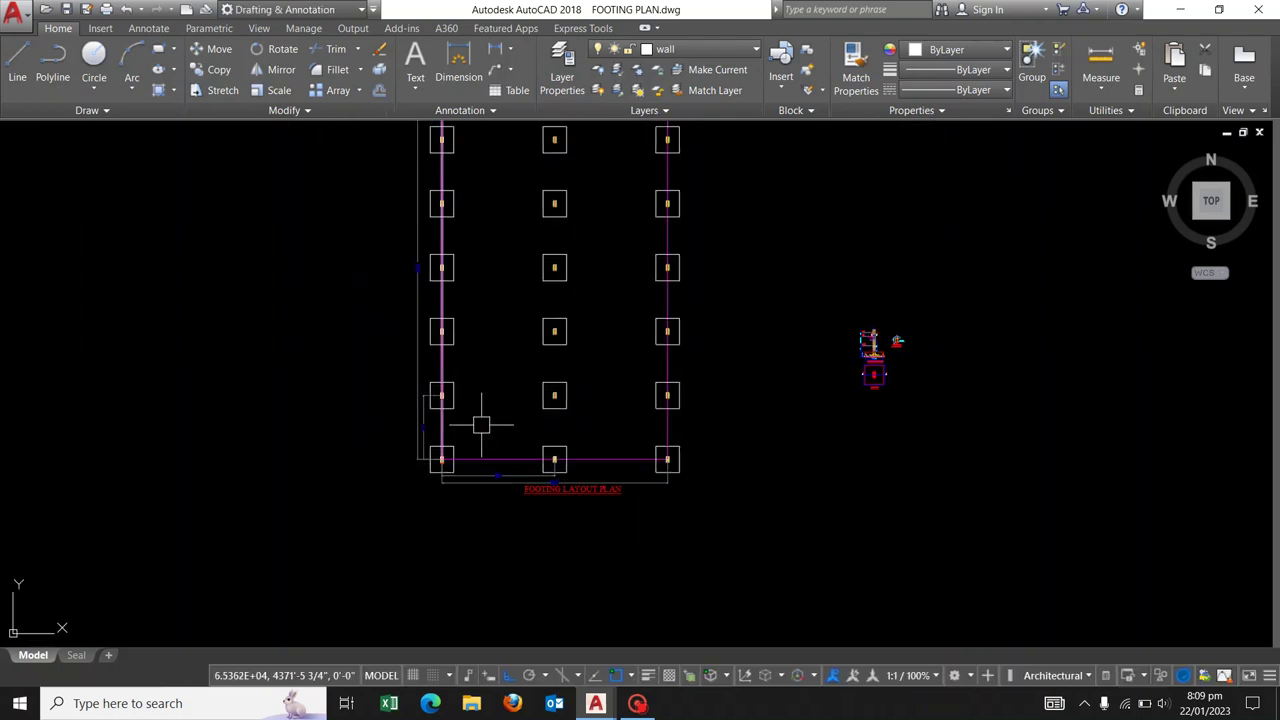
{"action": "scroll", "coordinate": [483, 503], "scroll_direction": "up", "scroll_amount": 5}
{"action": "scroll", "coordinate": [813, 420], "scroll_direction": "down", "scroll_amount": 5}
{"action": "scroll", "coordinate": [666, 294], "scroll_direction": "up", "scroll_amount": 2}
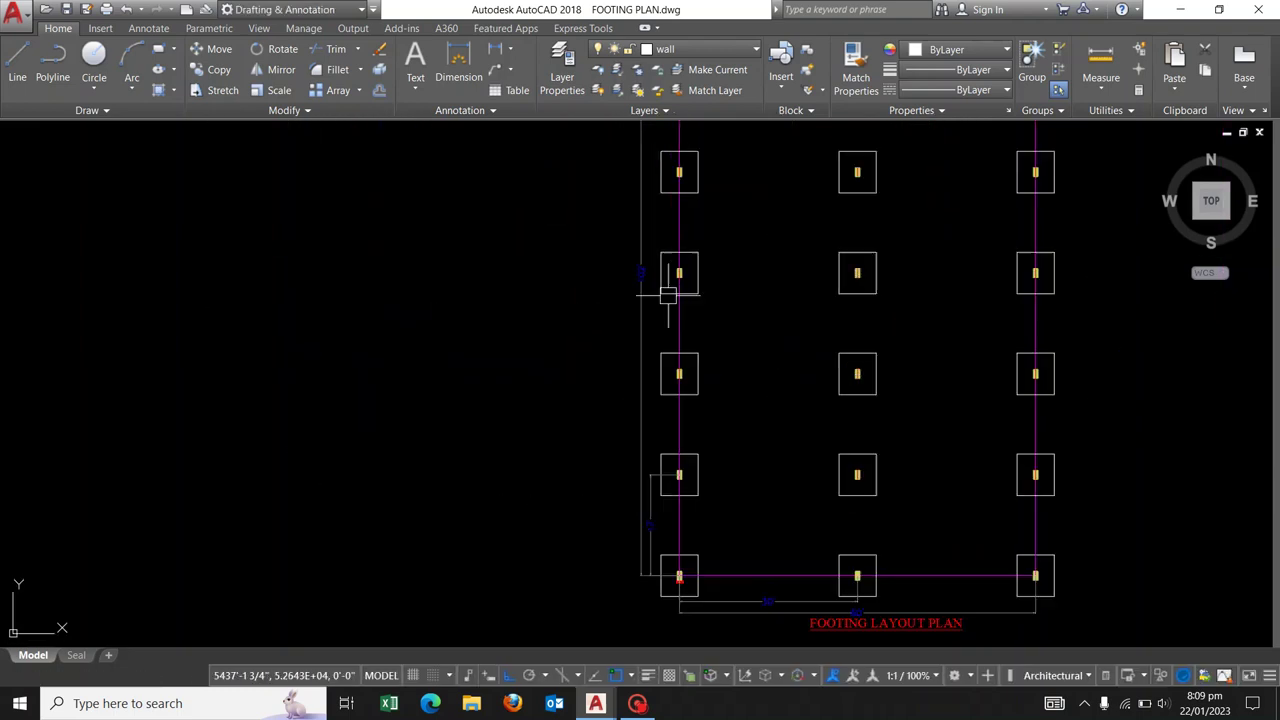
{"action": "scroll", "coordinate": [669, 260], "scroll_direction": "up", "scroll_amount": 4}
{"action": "scroll", "coordinate": [465, 278], "scroll_direction": "down", "scroll_amount": 4}
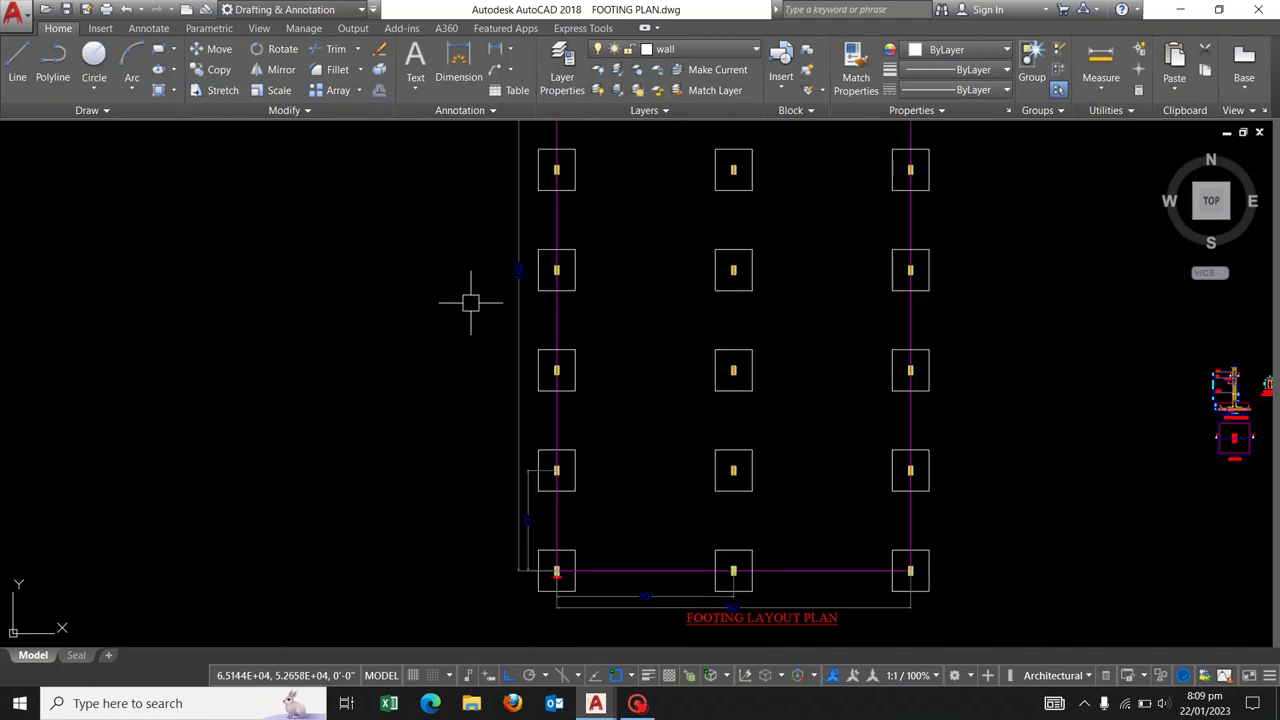
{"action": "middle_click_drag", "start_coordinate": [562, 368], "coordinate": [462, 406]}
{"action": "scroll", "coordinate": [571, 306], "scroll_direction": "down", "scroll_amount": 2}
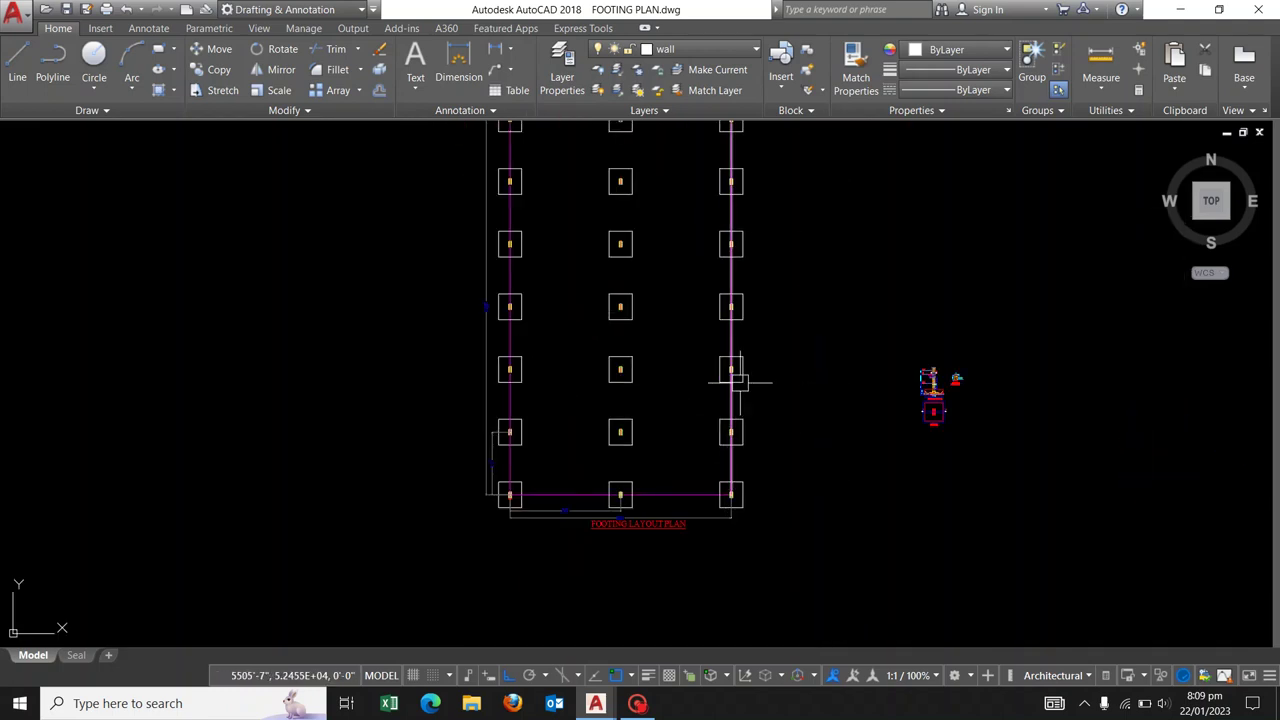
{"action": "middle_click_drag", "start_coordinate": [731, 371], "coordinate": [741, 381]}
{"action": "scroll", "coordinate": [490, 495], "scroll_direction": "up", "scroll_amount": 4}
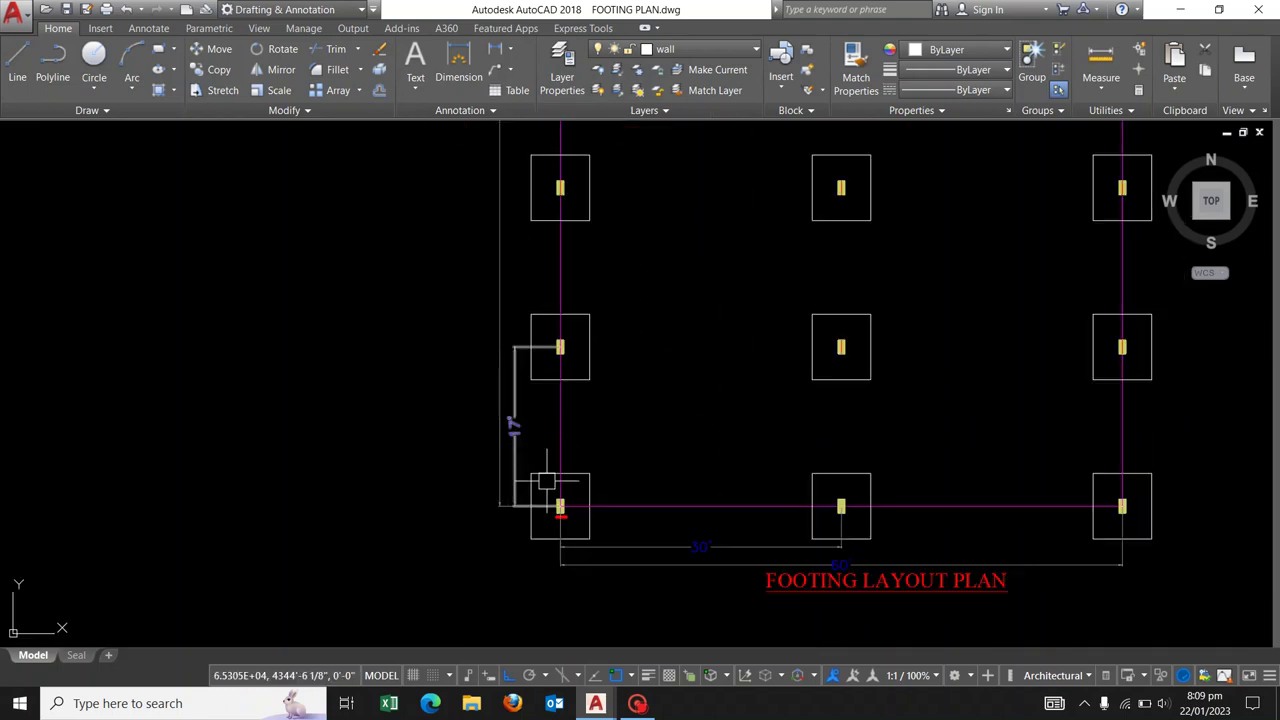
{"action": "middle_click_drag", "start_coordinate": [538, 442], "coordinate": [529, 406]}
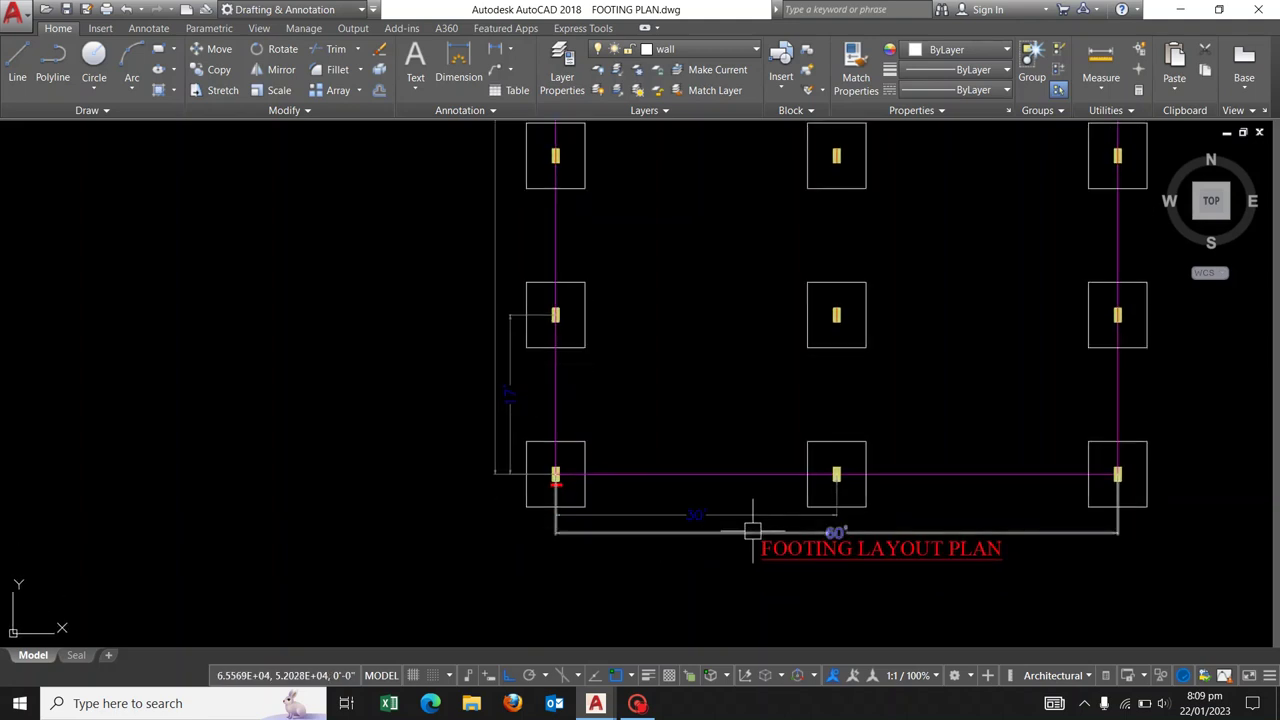
{"action": "scroll", "coordinate": [769, 521], "scroll_direction": "up", "scroll_amount": 2}
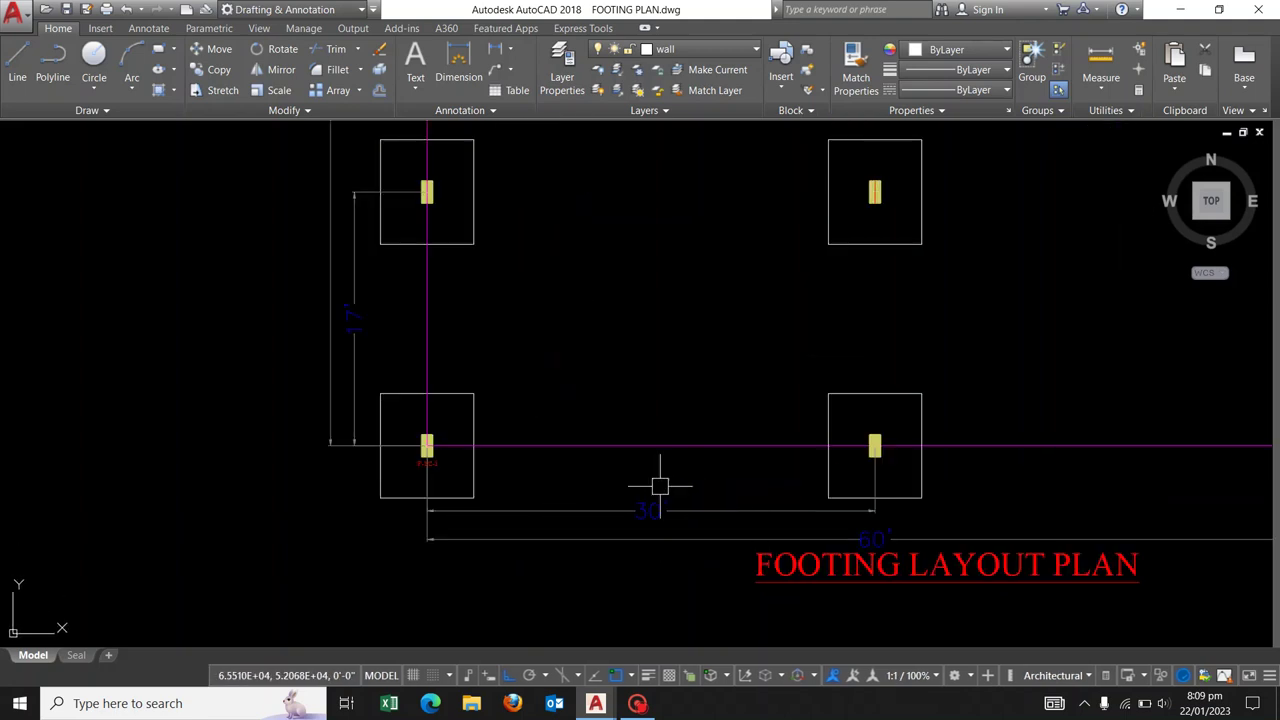
{"action": "scroll", "coordinate": [615, 425], "scroll_direction": "down", "scroll_amount": 2}
{"action": "mouse_move", "coordinate": [643, 457]}
{"action": "middle_mouse_down"}
{"action": "mouse_move", "coordinate": [566, 492]}
{"action": "mouse_move", "coordinate": [586, 415]}
{"action": "middle_mouse_up"}
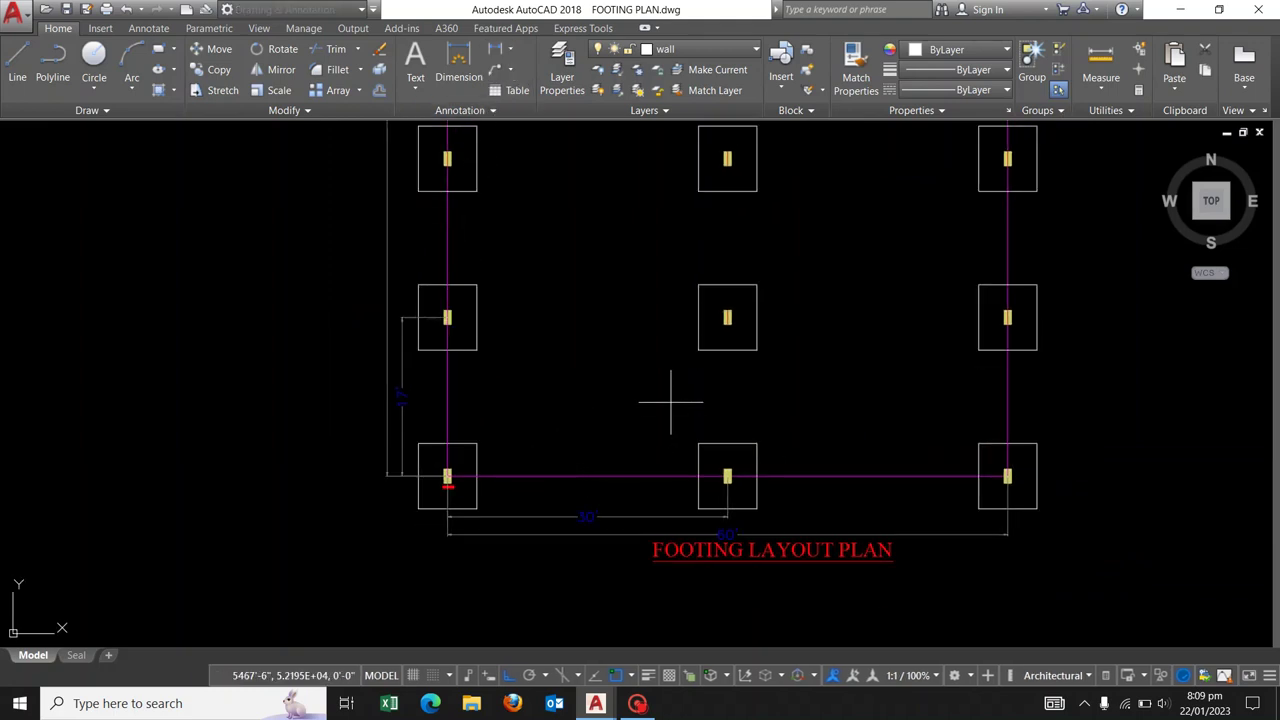
Dimension the middle footing's bottom edge at 4'-3".
{"action": "left_click", "coordinate": [698, 350]}
{"action": "scroll", "coordinate": [698, 350], "scroll_direction": "up", "scroll_amount": 4}
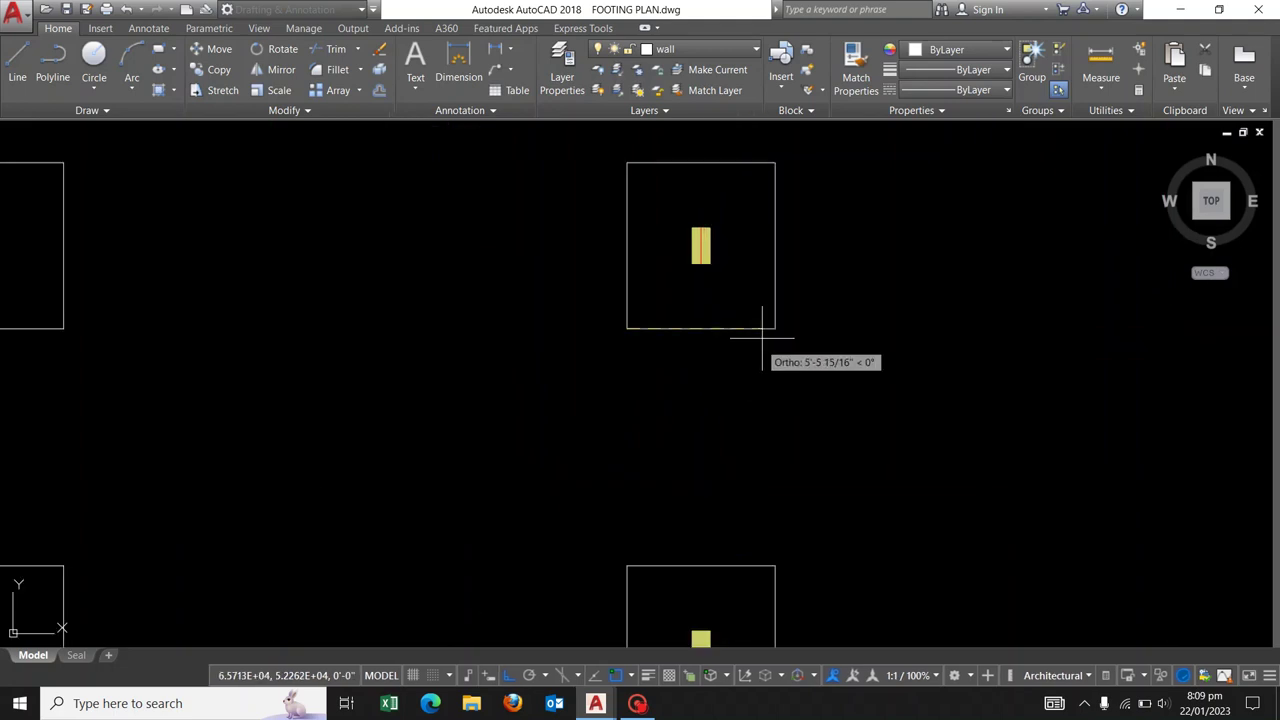
{"action": "left_click", "coordinate": [773, 327]}
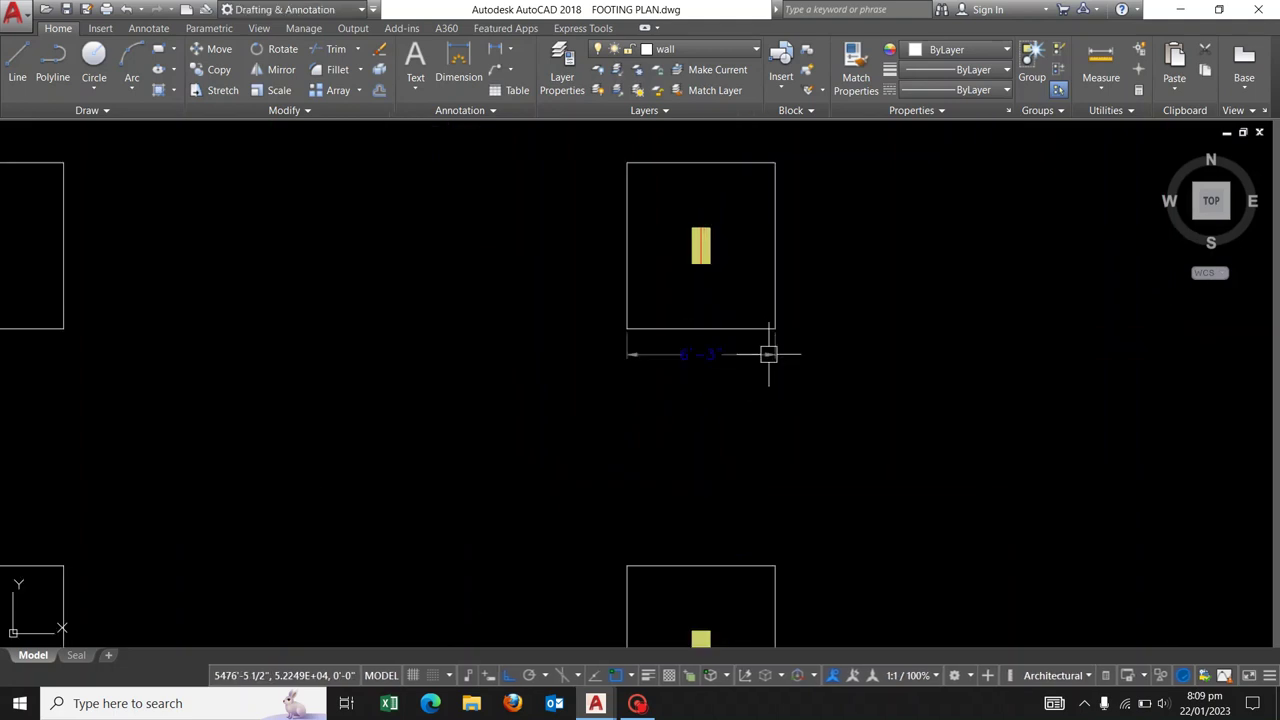
{"action": "left_click", "coordinate": [769, 351]}
{"action": "middle_click_drag", "start_coordinate": [777, 351], "coordinate": [779, 369]}
Add a vertical size dimension beside the footing's right side.
{"action": "key", "text": "space"}
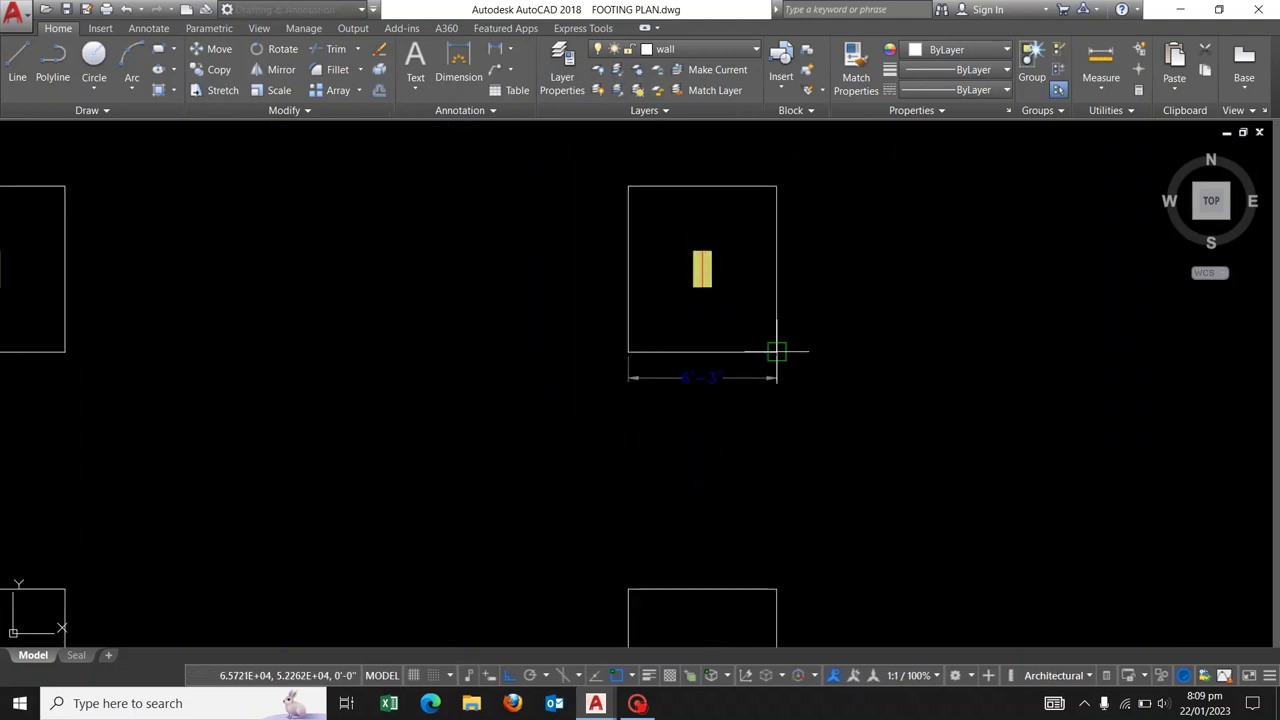
{"action": "left_click", "coordinate": [777, 185]}
{"action": "left_click", "coordinate": [808, 220]}
{"action": "scroll", "coordinate": [697, 270], "scroll_direction": "down", "scroll_amount": 4}
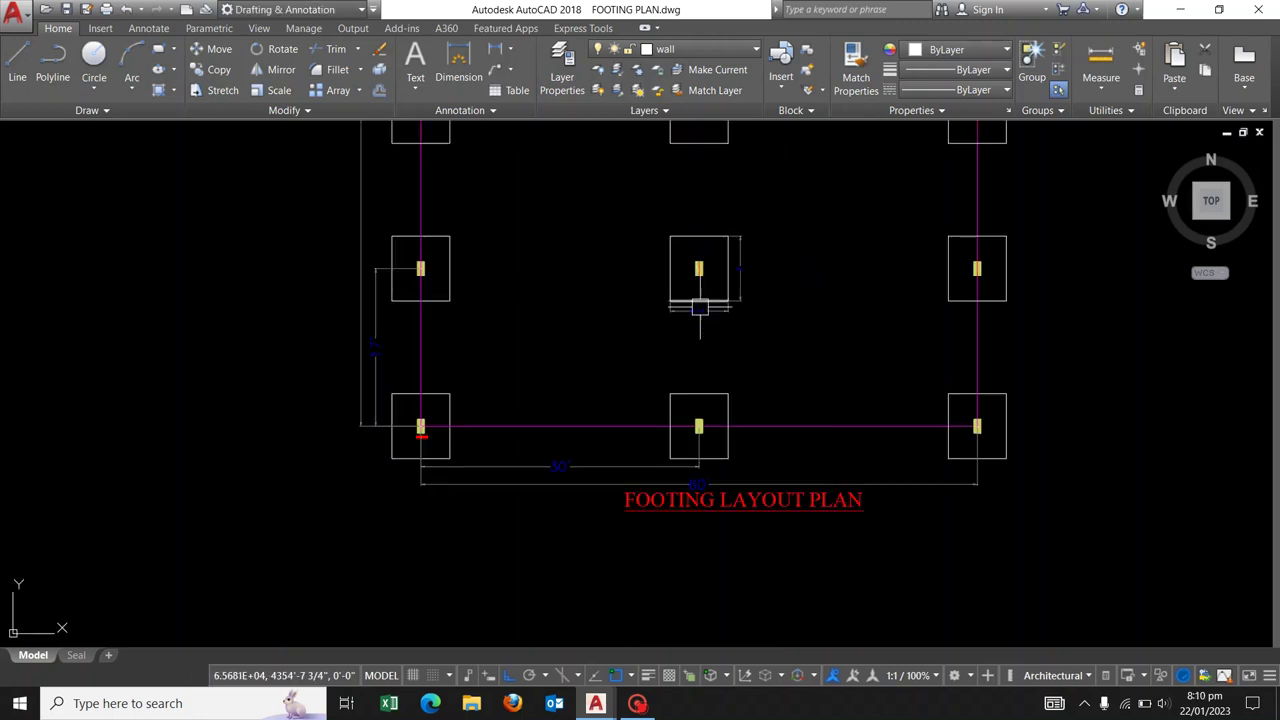
{"action": "scroll", "coordinate": [737, 265], "scroll_direction": "up", "scroll_amount": 4}
Delete the horizontal 4'-3" dimension under the footing.
{"action": "left_click", "coordinate": [650, 360]}
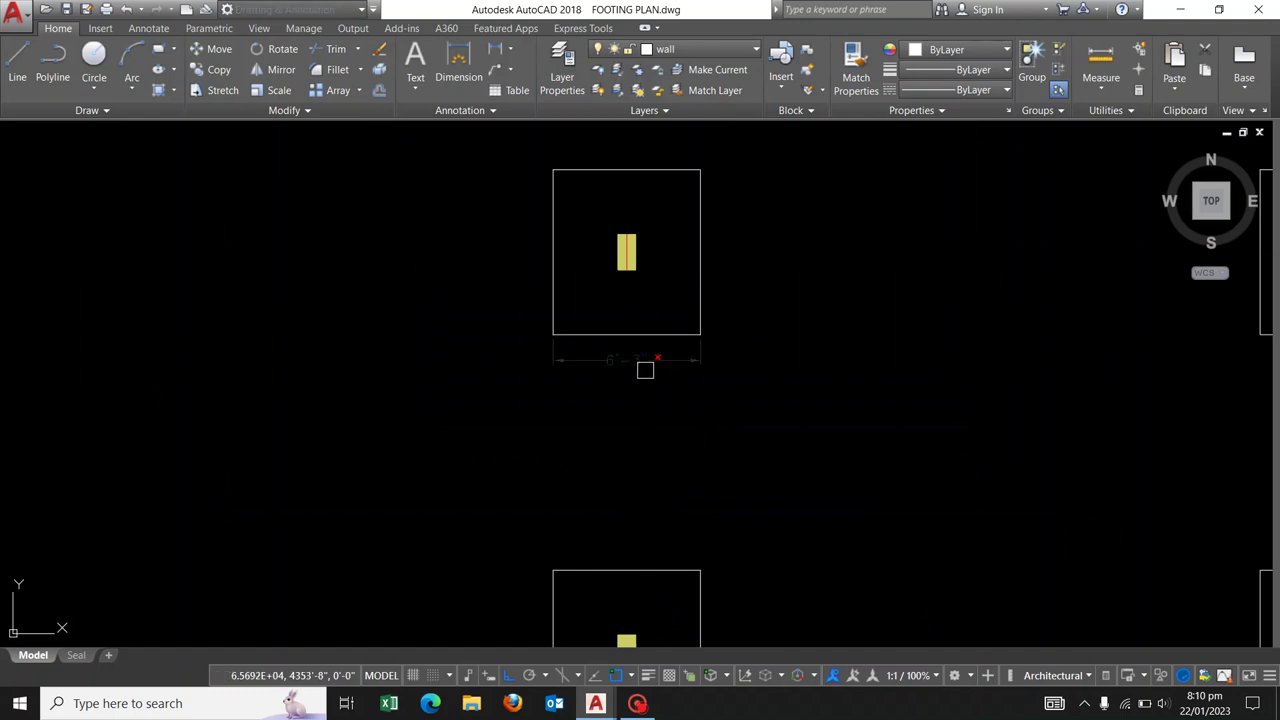
{"action": "key", "text": "Delete"}
{"action": "scroll", "coordinate": [660, 360], "scroll_direction": "down", "scroll_amount": 4}
{"action": "scroll", "coordinate": [646, 387], "scroll_direction": "down", "scroll_amount": 2}
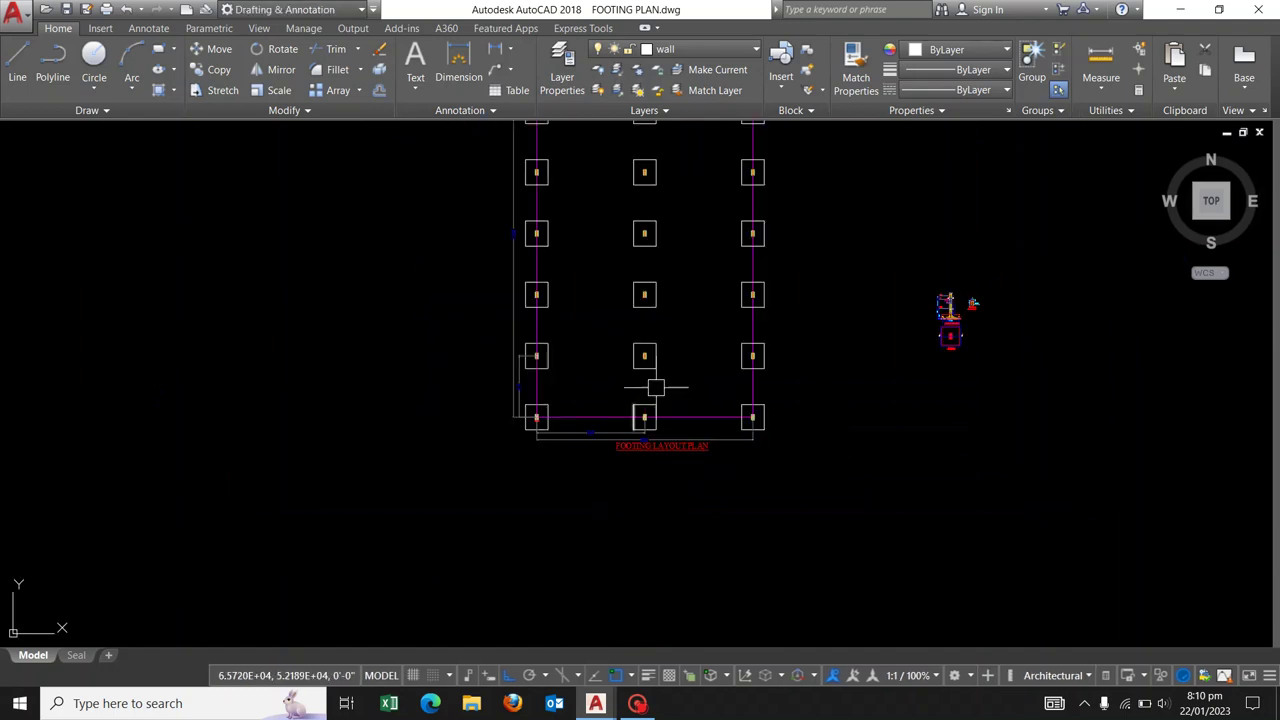
Stretch the left end of the line at the bottom-left column further left.
{"action": "middle_click_drag", "start_coordinate": [654, 383], "coordinate": [591, 486]}
{"action": "middle_click_drag", "start_coordinate": [609, 369], "coordinate": [604, 404]}
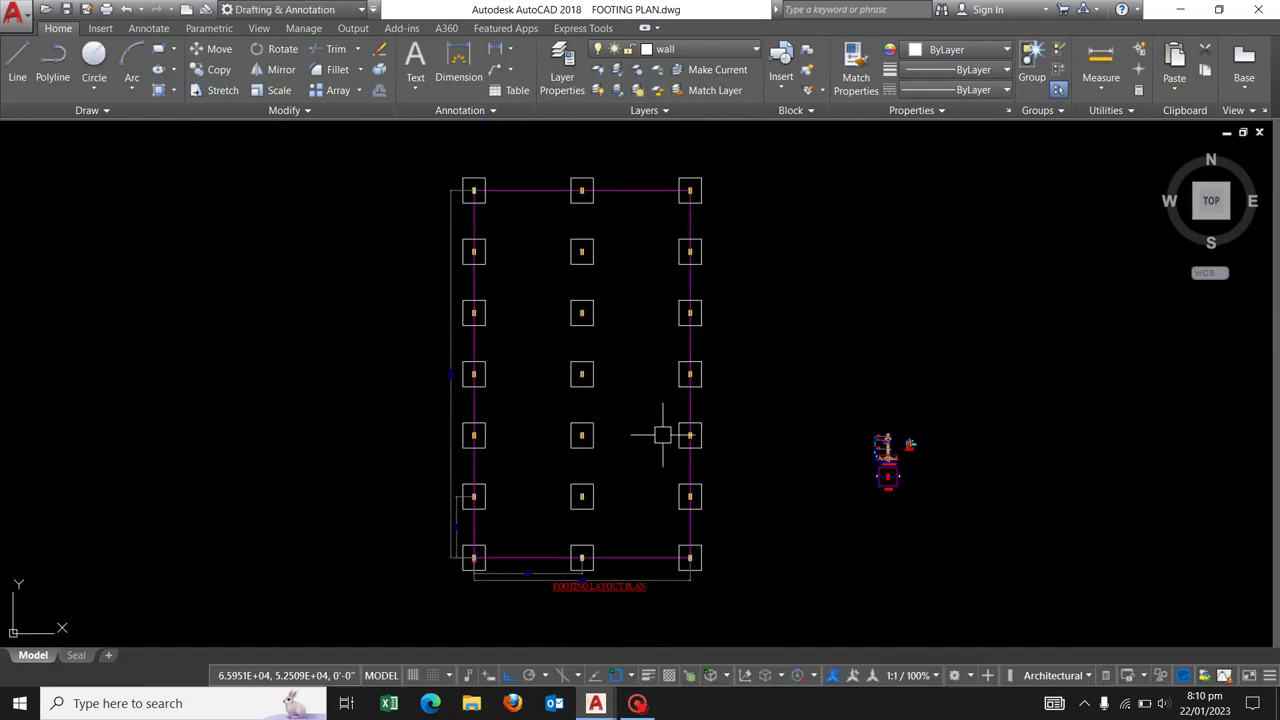
{"action": "middle_click_drag", "start_coordinate": [663, 434], "coordinate": [674, 408]}
{"action": "scroll", "coordinate": [577, 463], "scroll_direction": "up", "scroll_amount": 2}
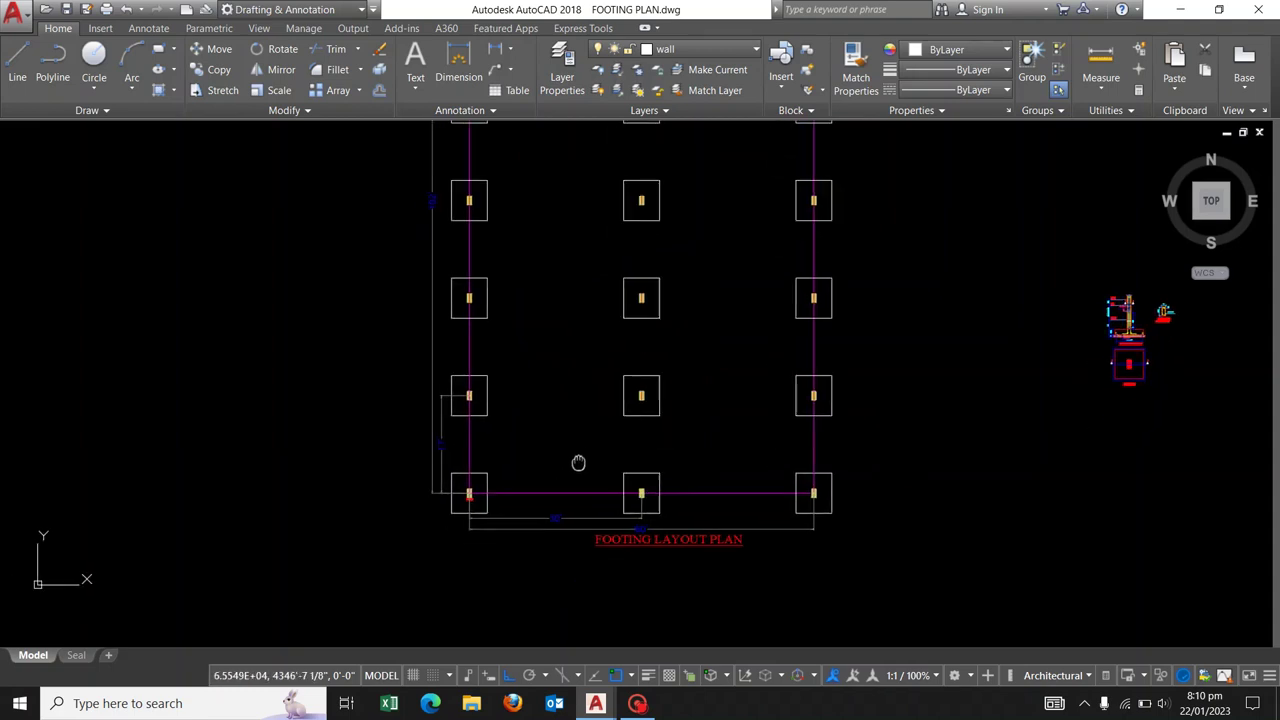
{"action": "scroll", "coordinate": [428, 491], "scroll_direction": "up", "scroll_amount": 2}
{"action": "scroll", "coordinate": [443, 471], "scroll_direction": "up", "scroll_amount": 2}
{"action": "scroll", "coordinate": [424, 490], "scroll_direction": "up", "scroll_amount": 2}
{"action": "left_click", "coordinate": [440, 487]}
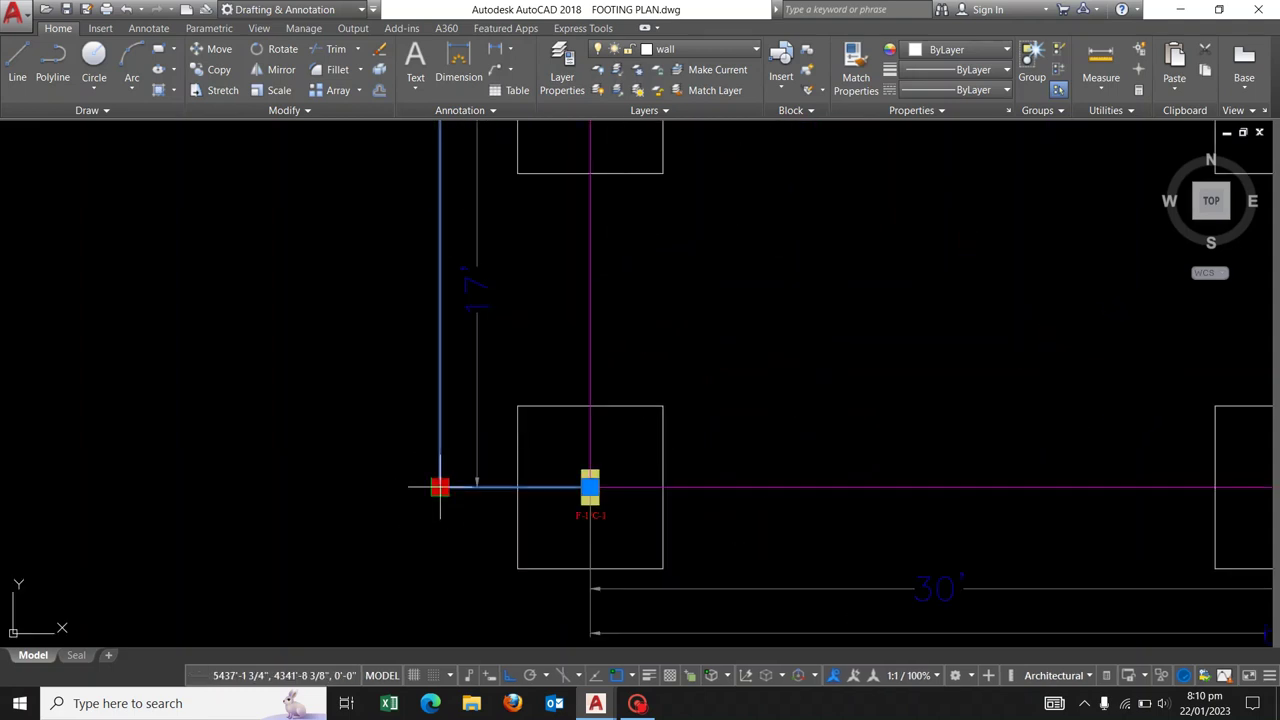
{"action": "left_click", "coordinate": [416, 489]}
{"action": "scroll", "coordinate": [590, 489], "scroll_direction": "down", "scroll_amount": 2}
{"action": "key", "text": "Escape"}
{"action": "scroll", "coordinate": [586, 401], "scroll_direction": "down", "scroll_amount": 4}
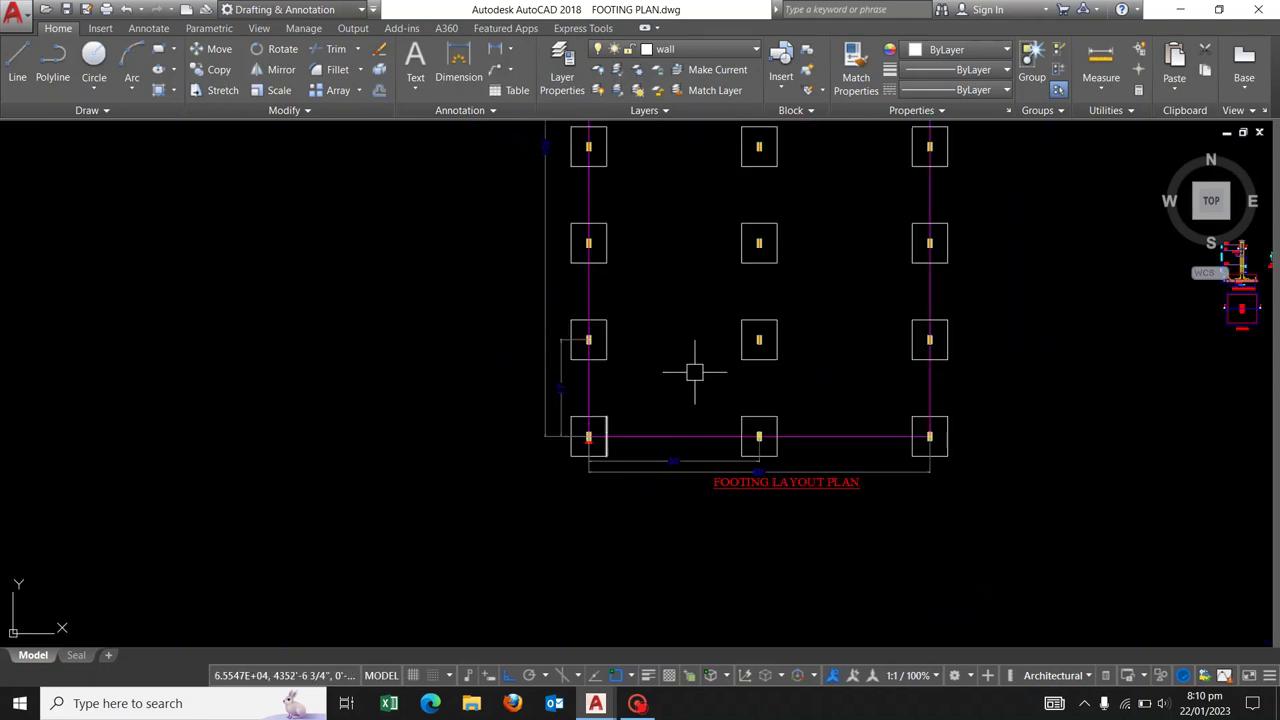
{"action": "mouse_move", "coordinate": [691, 366]}
{"action": "middle_mouse_down"}
{"action": "mouse_move", "coordinate": [494, 422]}
{"action": "mouse_move", "coordinate": [509, 454]}
{"action": "middle_mouse_up"}
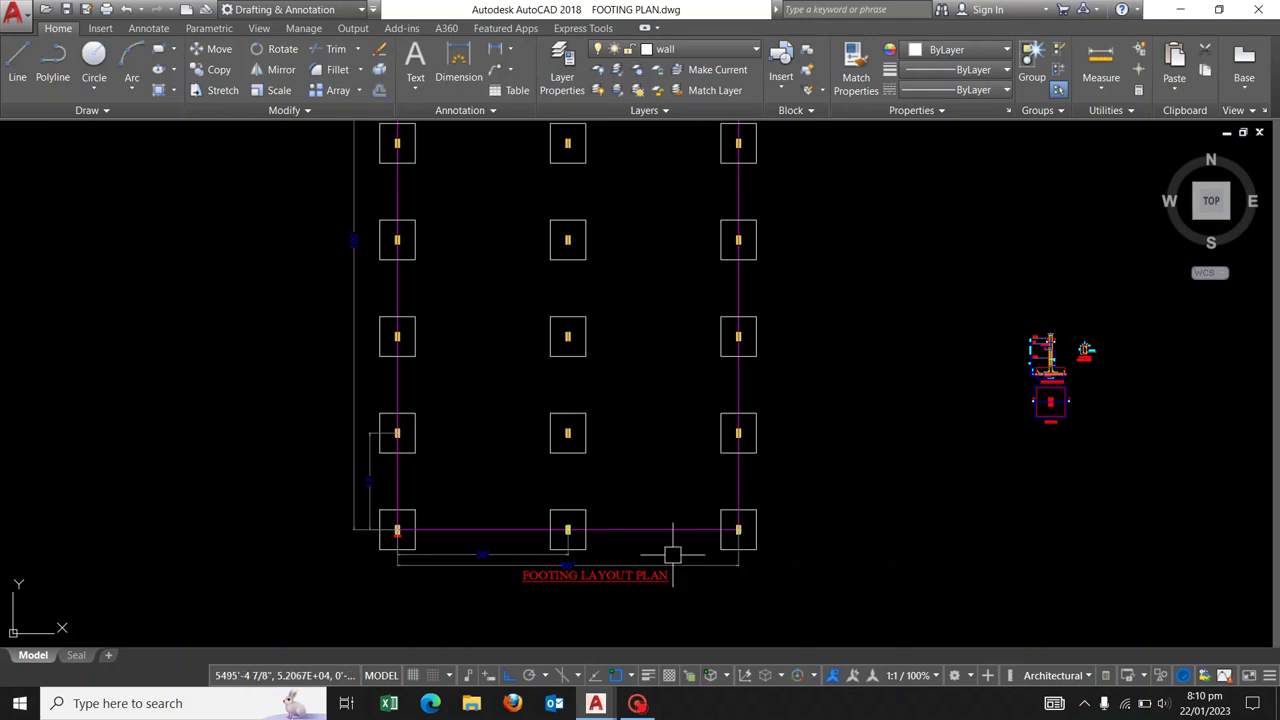
{"action": "middle_click_drag", "start_coordinate": [672, 552], "coordinate": [661, 603]}
{"action": "scroll", "coordinate": [497, 381], "scroll_direction": "down", "scroll_amount": 2}
{"action": "scroll", "coordinate": [487, 289], "scroll_direction": "down", "scroll_amount": 2}
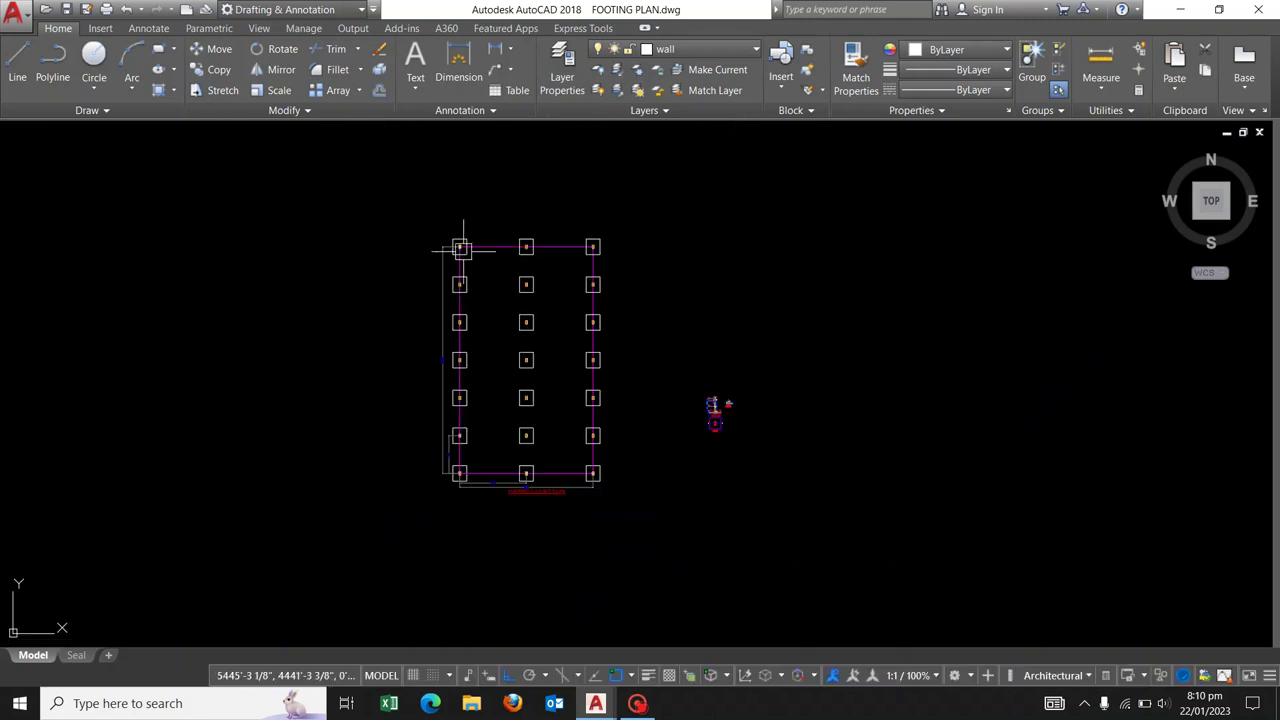
{"action": "scroll", "coordinate": [459, 245], "scroll_direction": "up", "scroll_amount": 2}
{"action": "scroll", "coordinate": [660, 495], "scroll_direction": "up", "scroll_amount": 2}
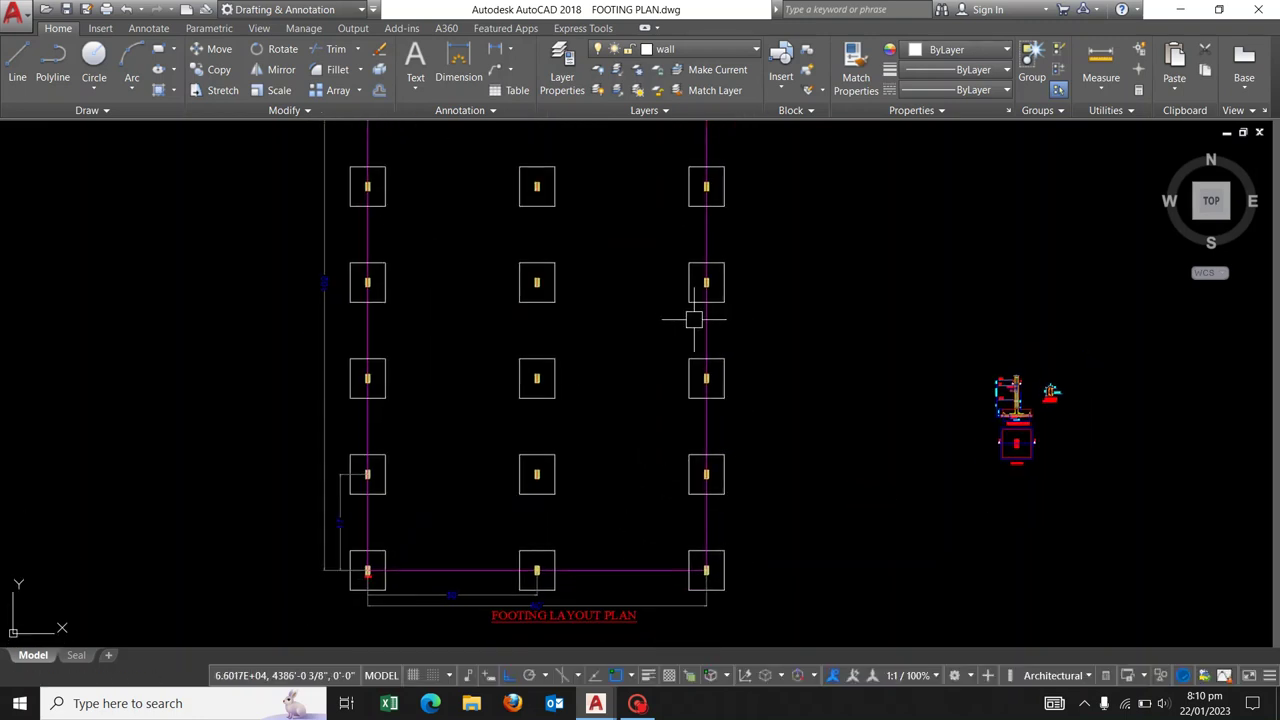
{"action": "middle_click_drag", "start_coordinate": [661, 397], "coordinate": [694, 320]}
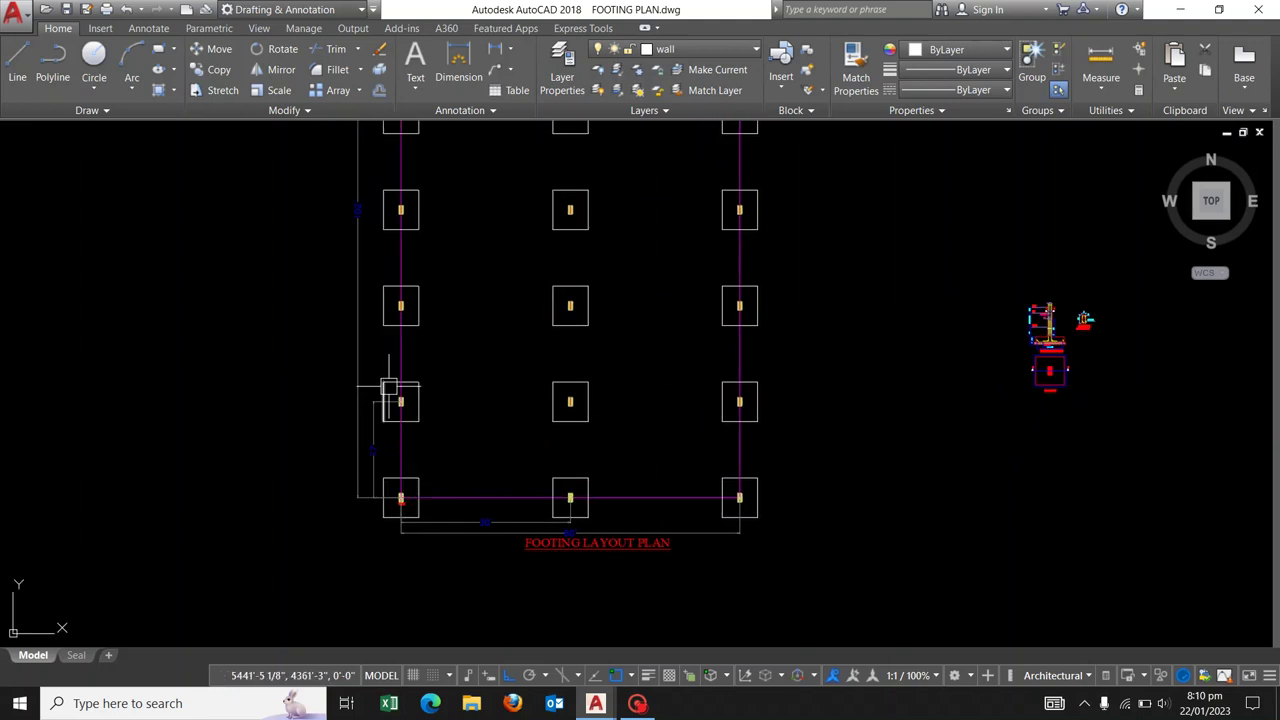
{"action": "scroll", "coordinate": [413, 518], "scroll_direction": "up", "scroll_amount": 4}
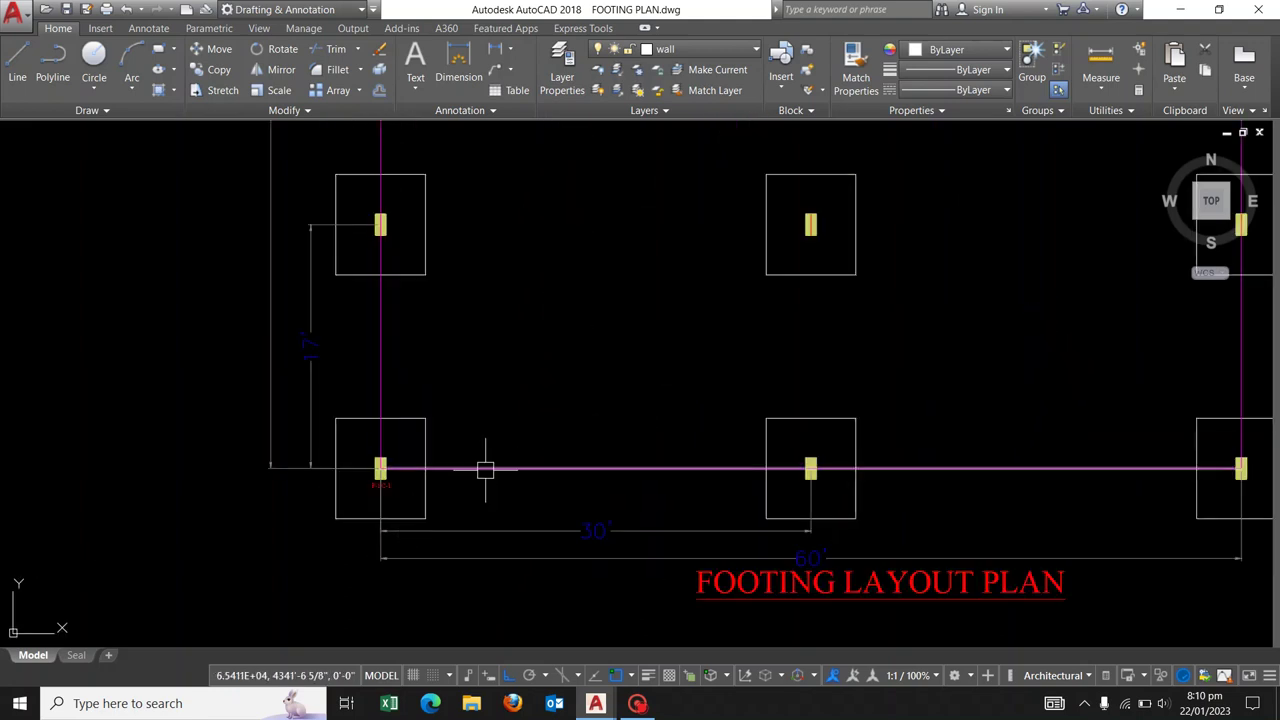
{"action": "middle_click_drag", "start_coordinate": [486, 466], "coordinate": [518, 415]}
{"action": "scroll", "coordinate": [433, 458], "scroll_direction": "up", "scroll_amount": 2}
{"action": "scroll", "coordinate": [431, 450], "scroll_direction": "up", "scroll_amount": 2}
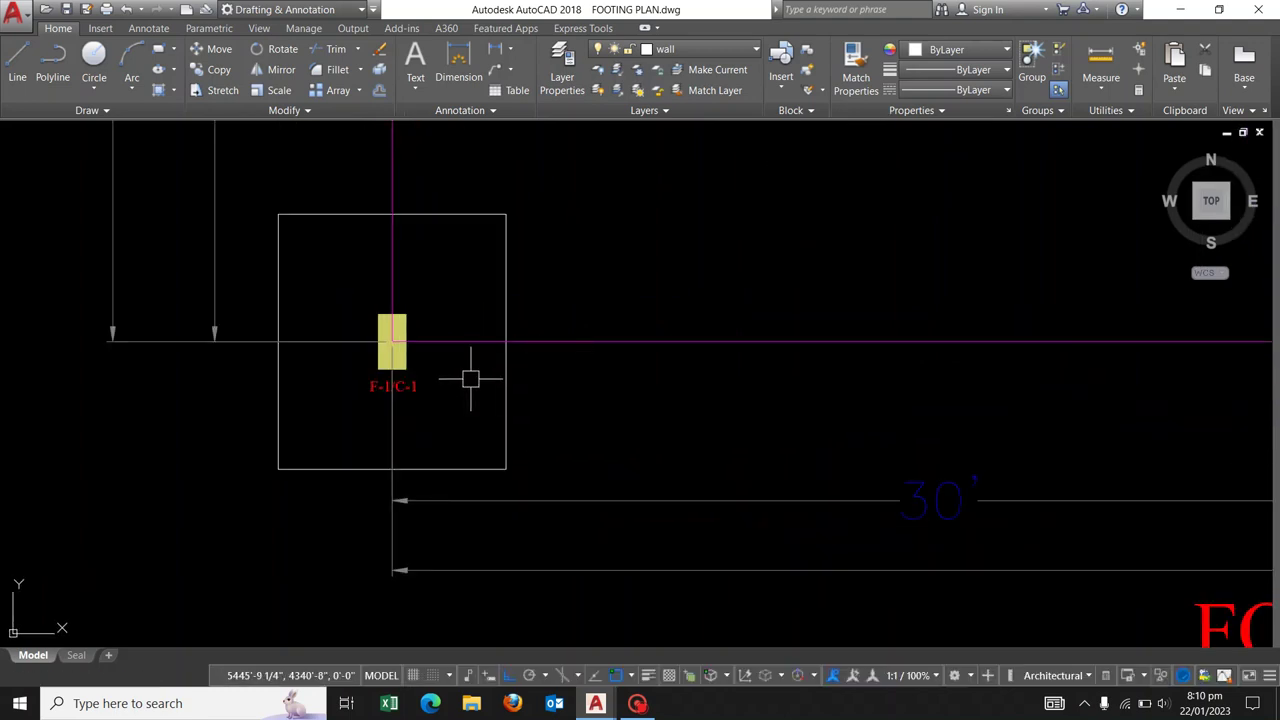
Scale the F-1/C-1 label up to roughly twice its size about a base point.
{"action": "middle_click_drag", "start_coordinate": [469, 374], "coordinate": [496, 431]}
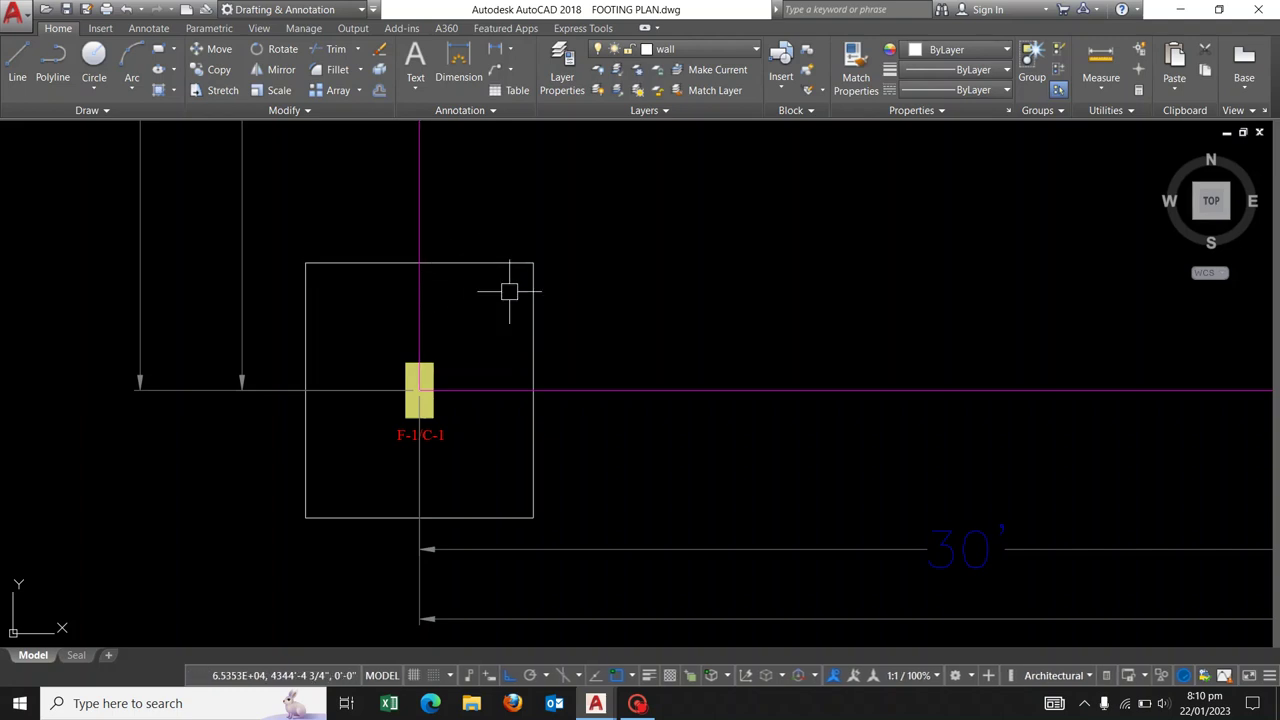
{"action": "scroll", "coordinate": [426, 418], "scroll_direction": "up", "scroll_amount": 3}
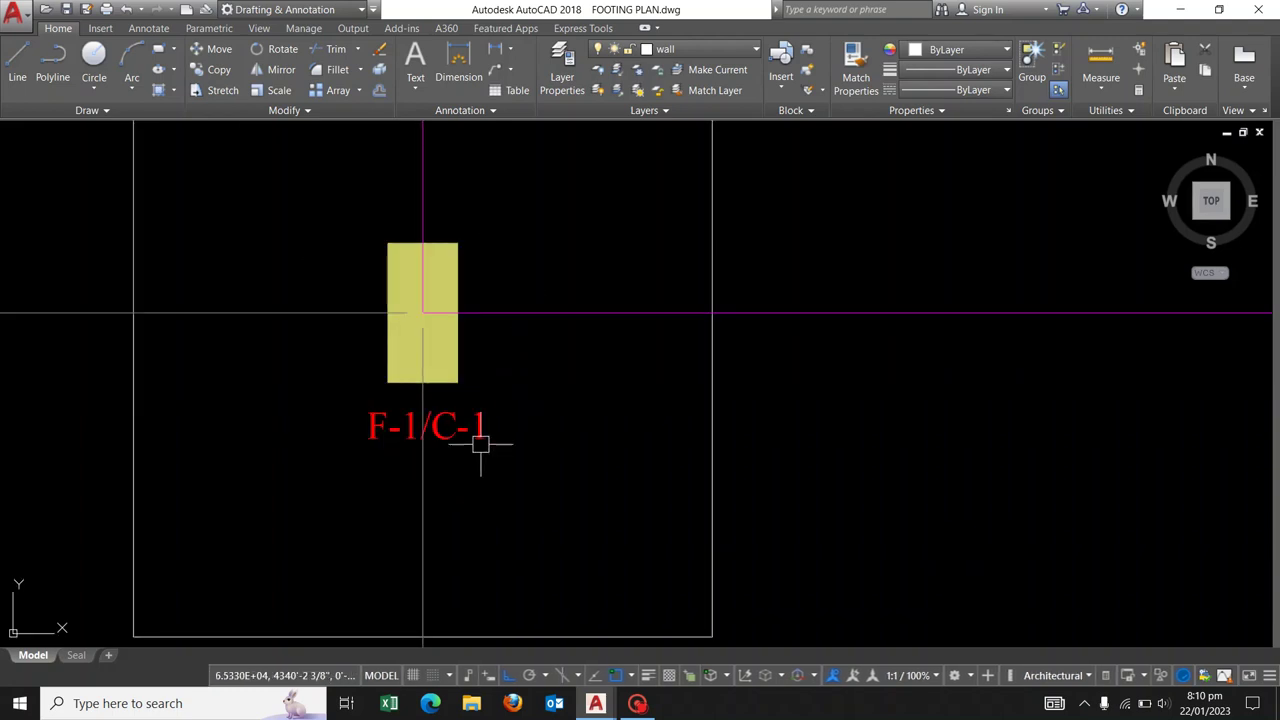
{"action": "left_click", "coordinate": [376, 433]}
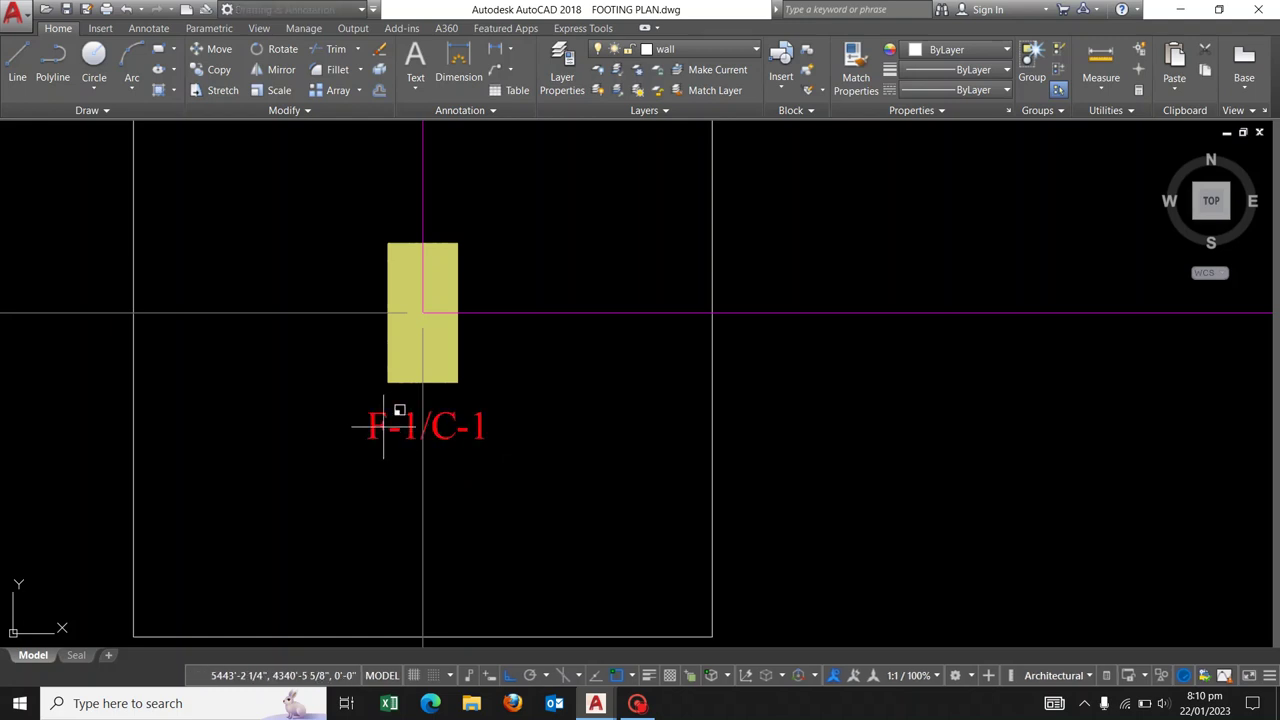
{"action": "left_click", "coordinate": [385, 437]}
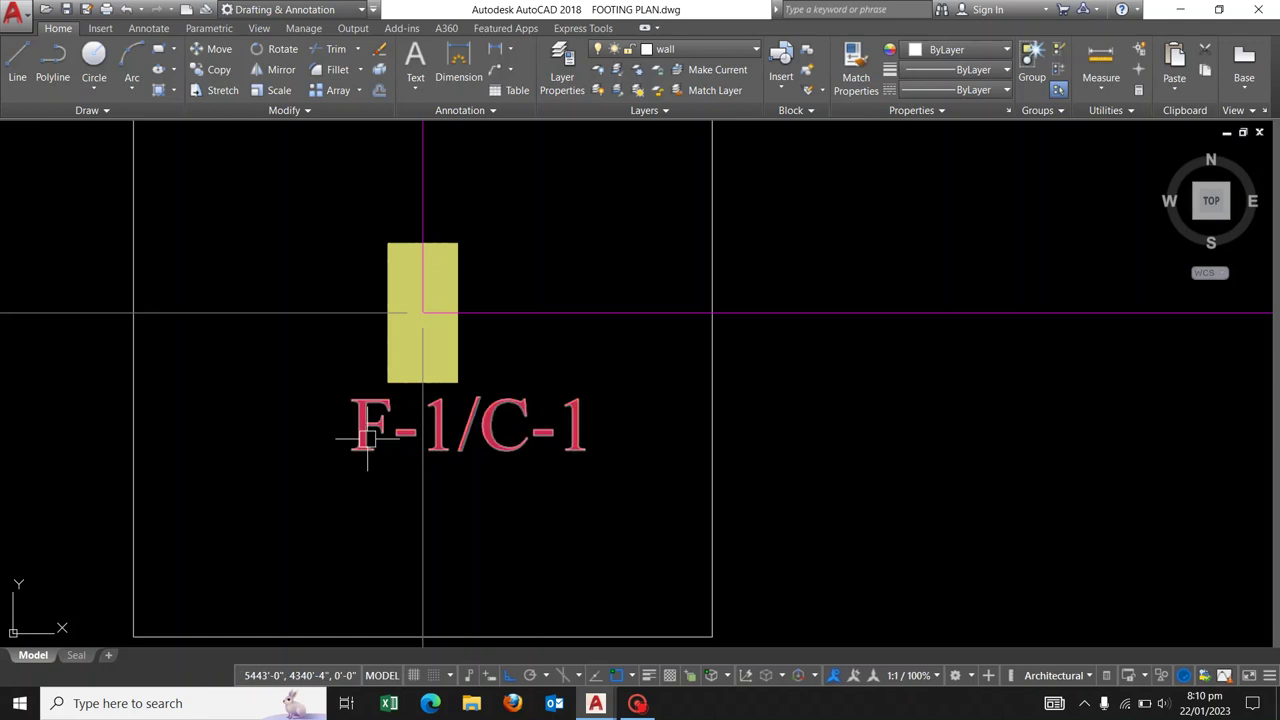
Move the F-1/C-1 label slightly lower under the column.
{"action": "left_click", "coordinate": [492, 456]}
{"action": "left_click_drag", "start_coordinate": [492, 456], "coordinate": [509, 470]}
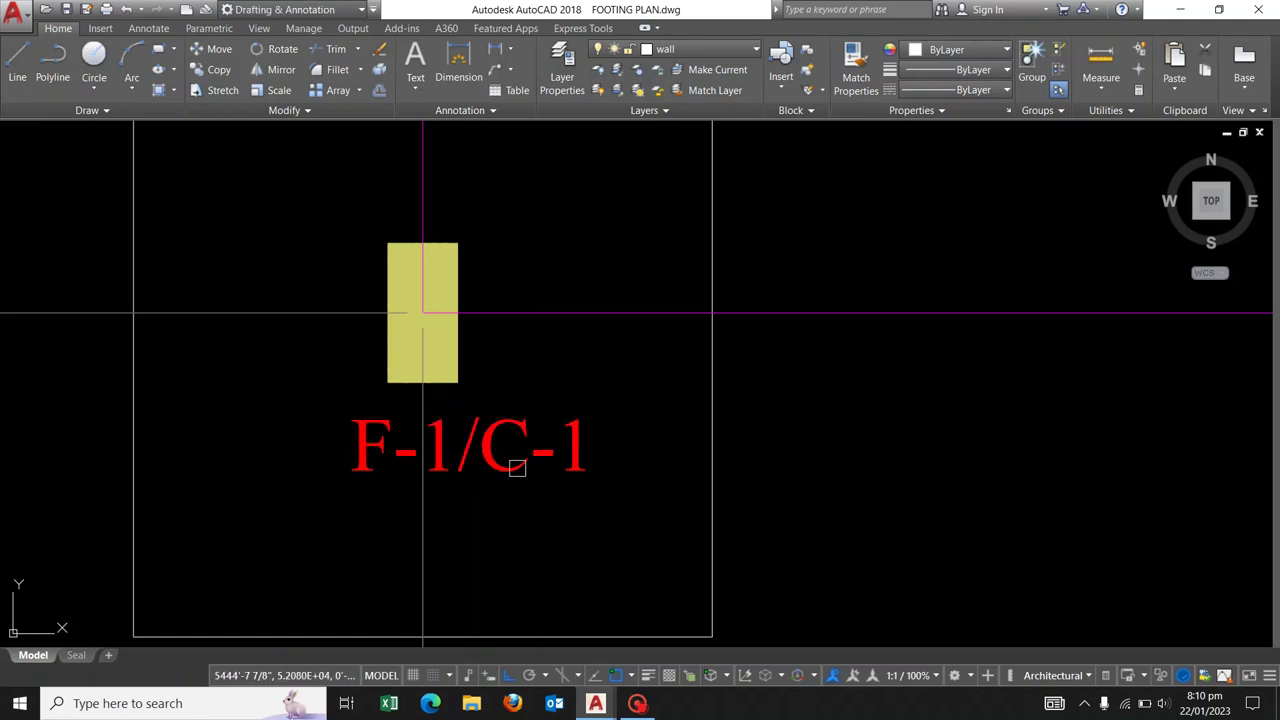
{"action": "scroll", "coordinate": [599, 475], "scroll_direction": "down", "scroll_amount": 3}
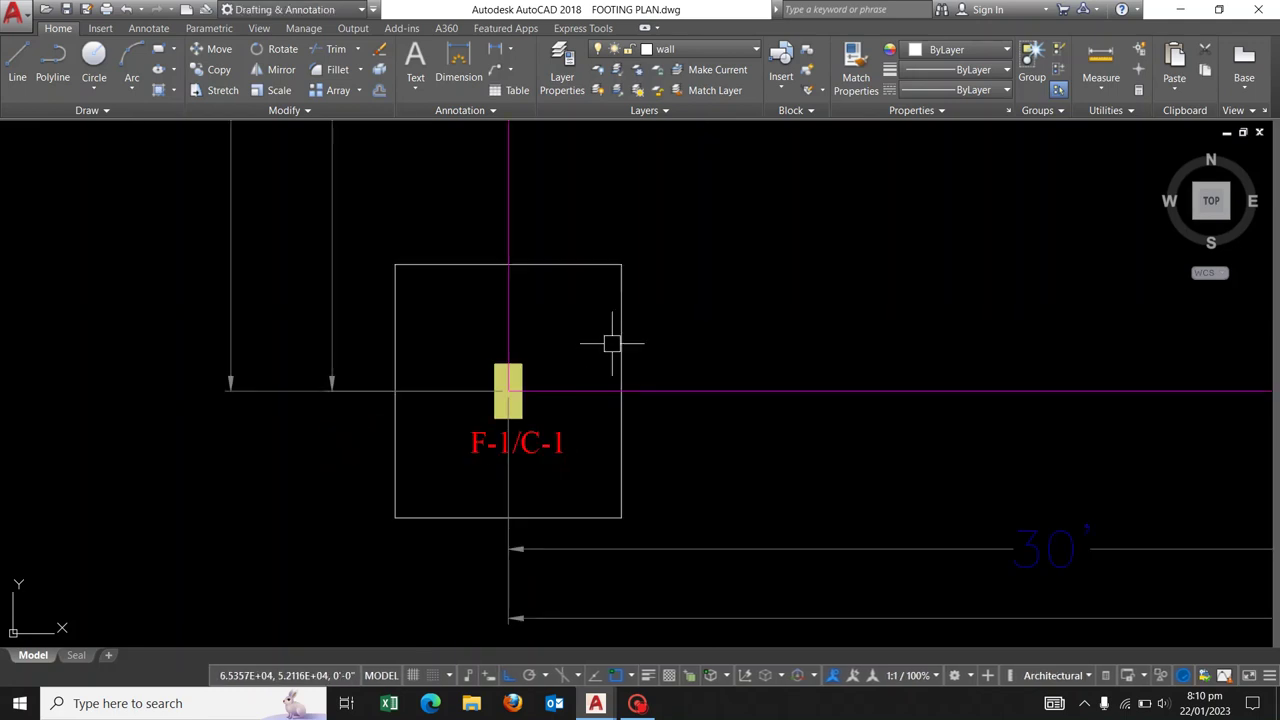
Start copying the footing row with its labels and grid line.
{"action": "scroll", "coordinate": [568, 352], "scroll_direction": "down", "scroll_amount": 5}
{"action": "middle_click_drag", "start_coordinate": [568, 352], "coordinate": [553, 356]}
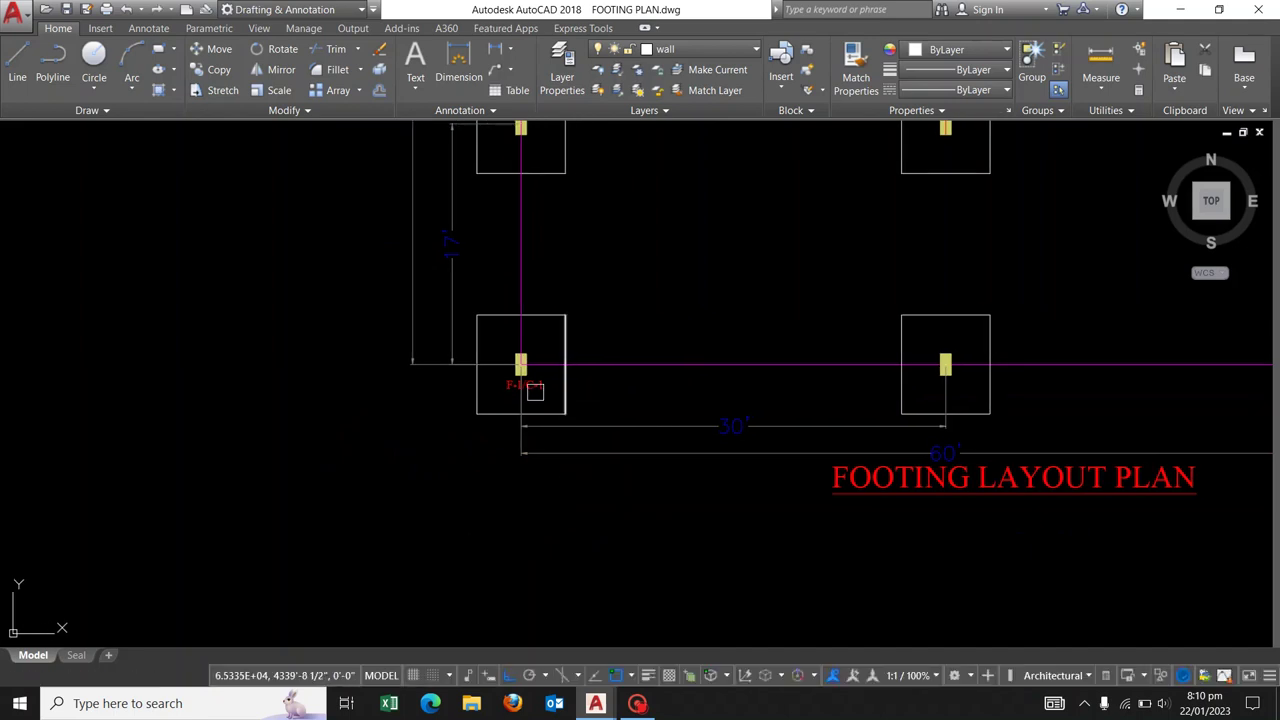
{"action": "scroll", "coordinate": [535, 392], "scroll_direction": "up", "scroll_amount": 6}
{"action": "scroll", "coordinate": [570, 424], "scroll_direction": "down", "scroll_amount": 4}
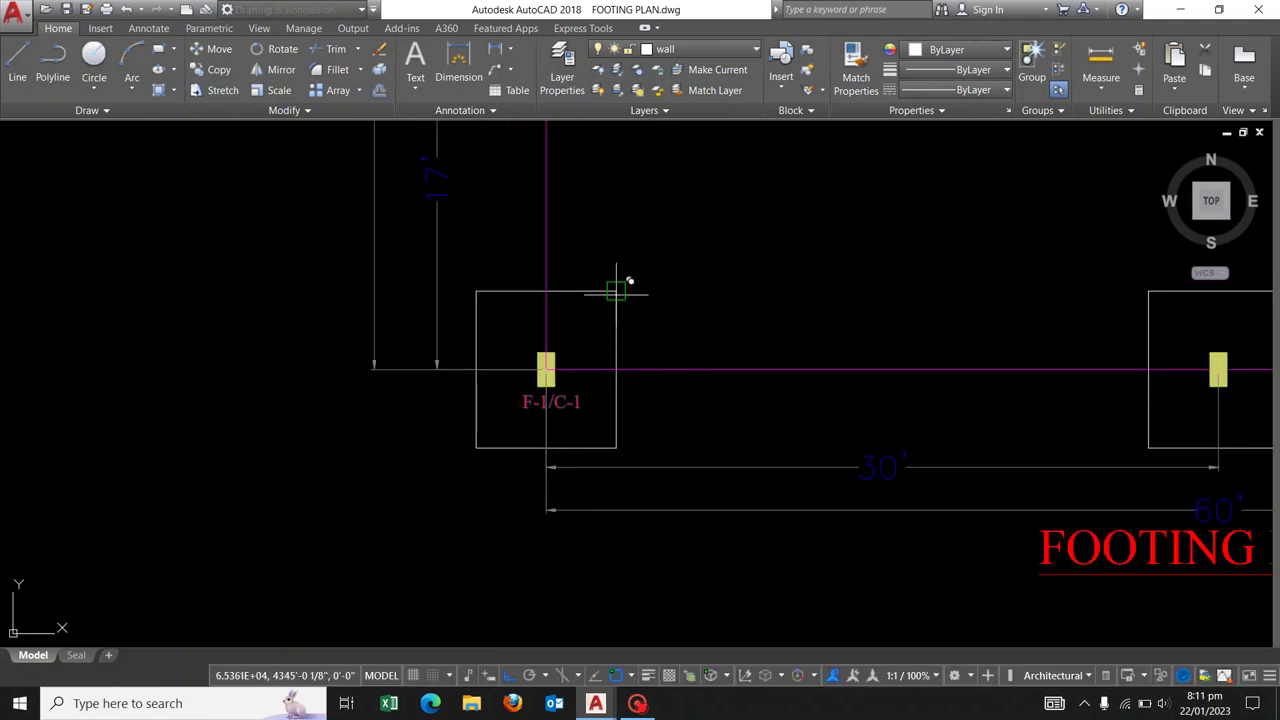
{"action": "scroll", "coordinate": [616, 291], "scroll_direction": "down", "scroll_amount": 4}
{"action": "scroll", "coordinate": [895, 355], "scroll_direction": "up", "scroll_amount": 4}
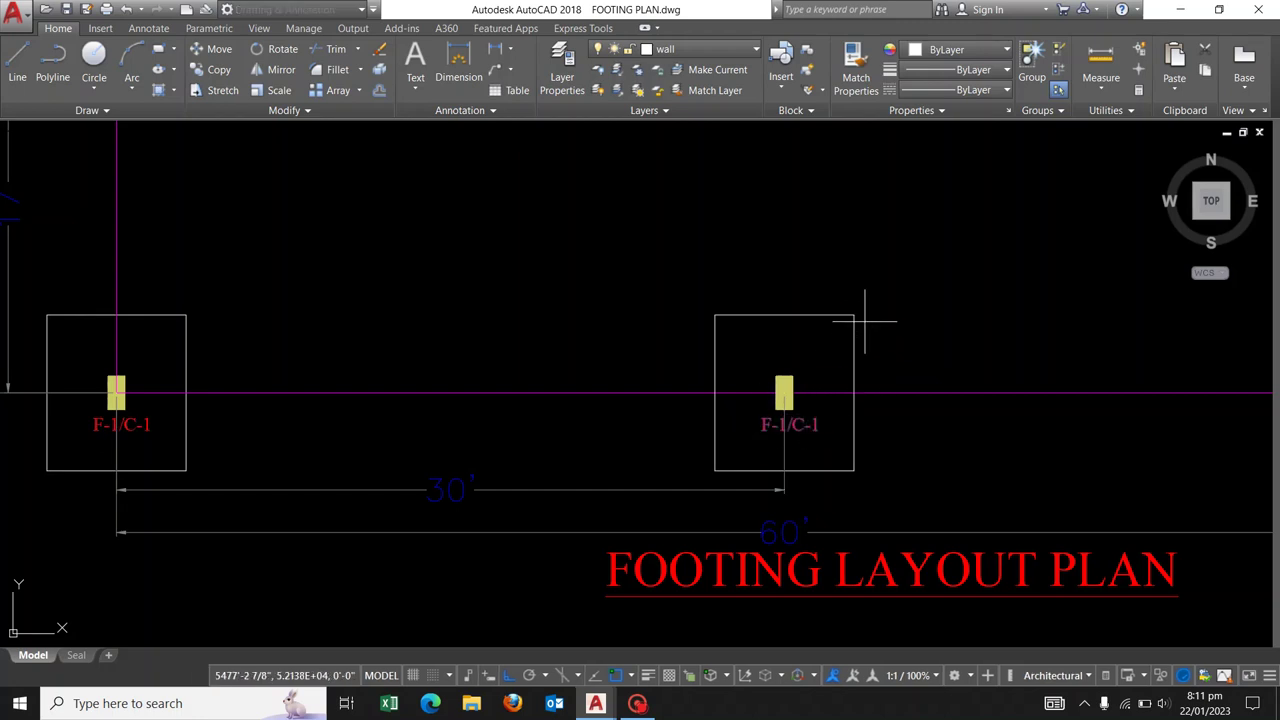
{"action": "scroll", "coordinate": [1060, 330], "scroll_direction": "down", "scroll_amount": 4}
{"action": "scroll", "coordinate": [1020, 306], "scroll_direction": "up", "scroll_amount": 4}
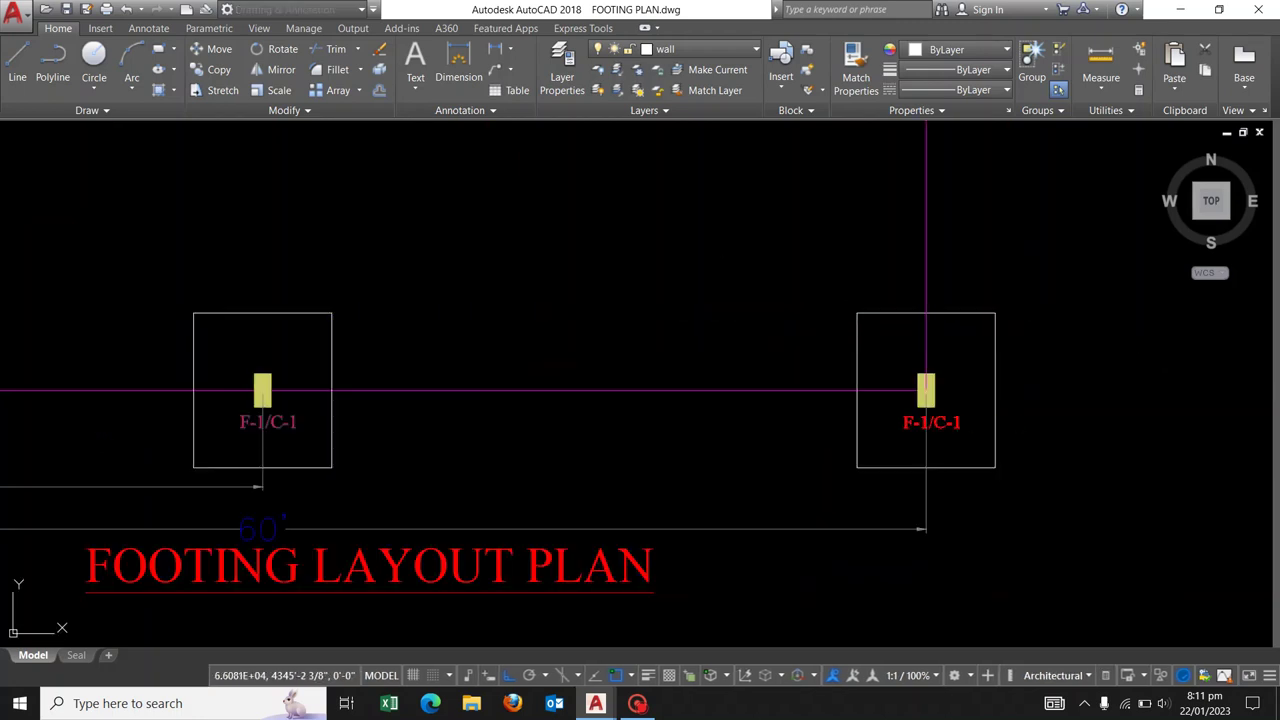
{"action": "key", "text": "space"}
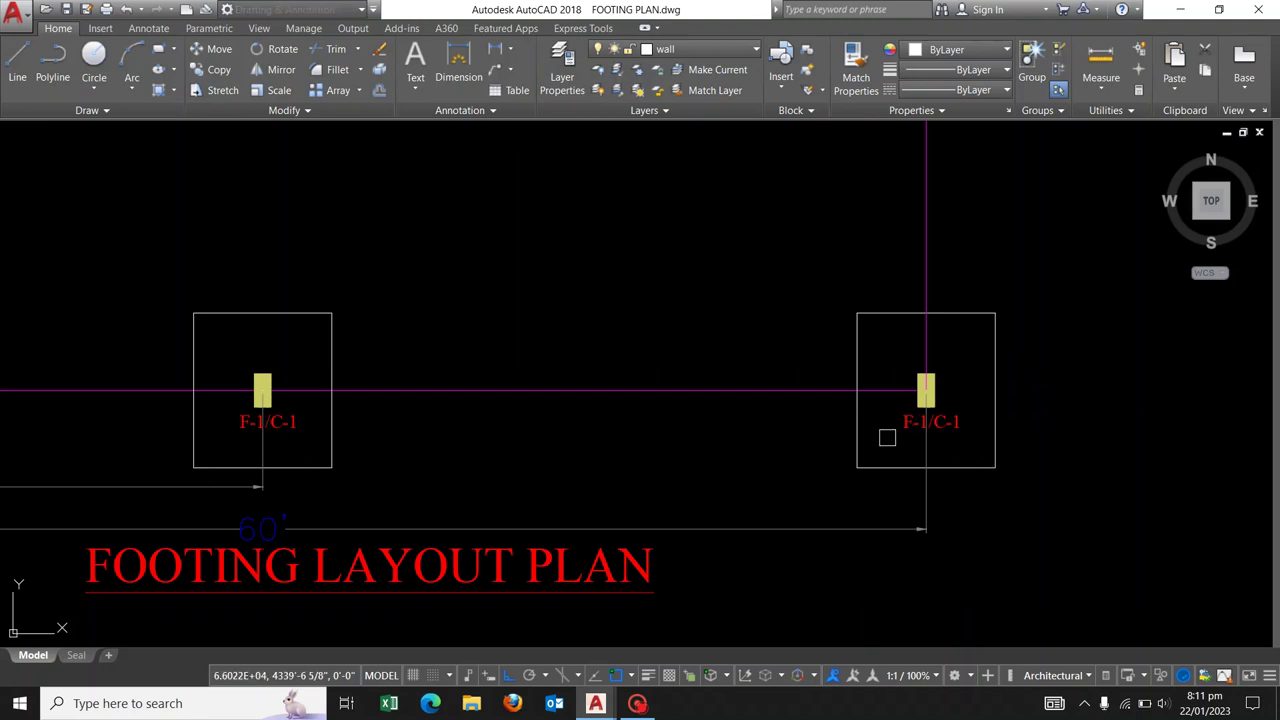
Place the copied footing row above the top row.
{"action": "scroll", "coordinate": [383, 423], "scroll_direction": "down", "scroll_amount": 2}
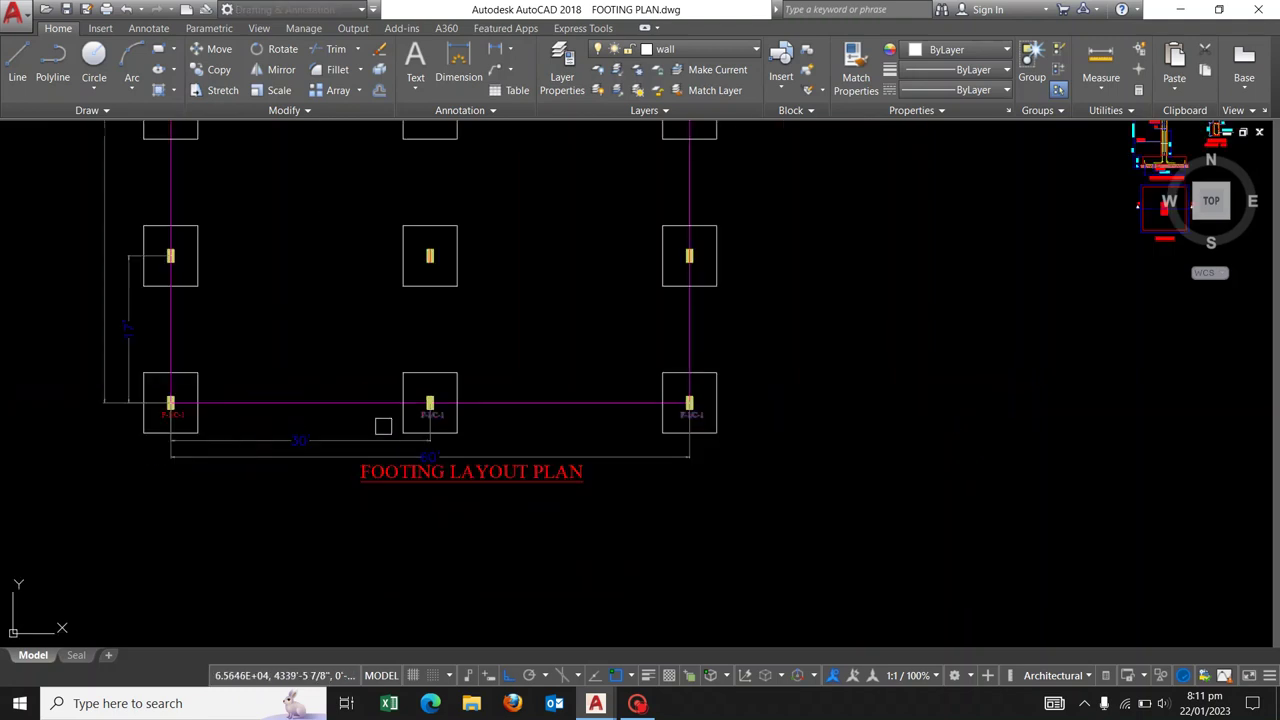
{"action": "scroll", "coordinate": [383, 423], "scroll_direction": "up", "scroll_amount": 1}
{"action": "scroll", "coordinate": [369, 443], "scroll_direction": "up", "scroll_amount": 1}
{"action": "scroll", "coordinate": [296, 429], "scroll_direction": "down", "scroll_amount": 2}
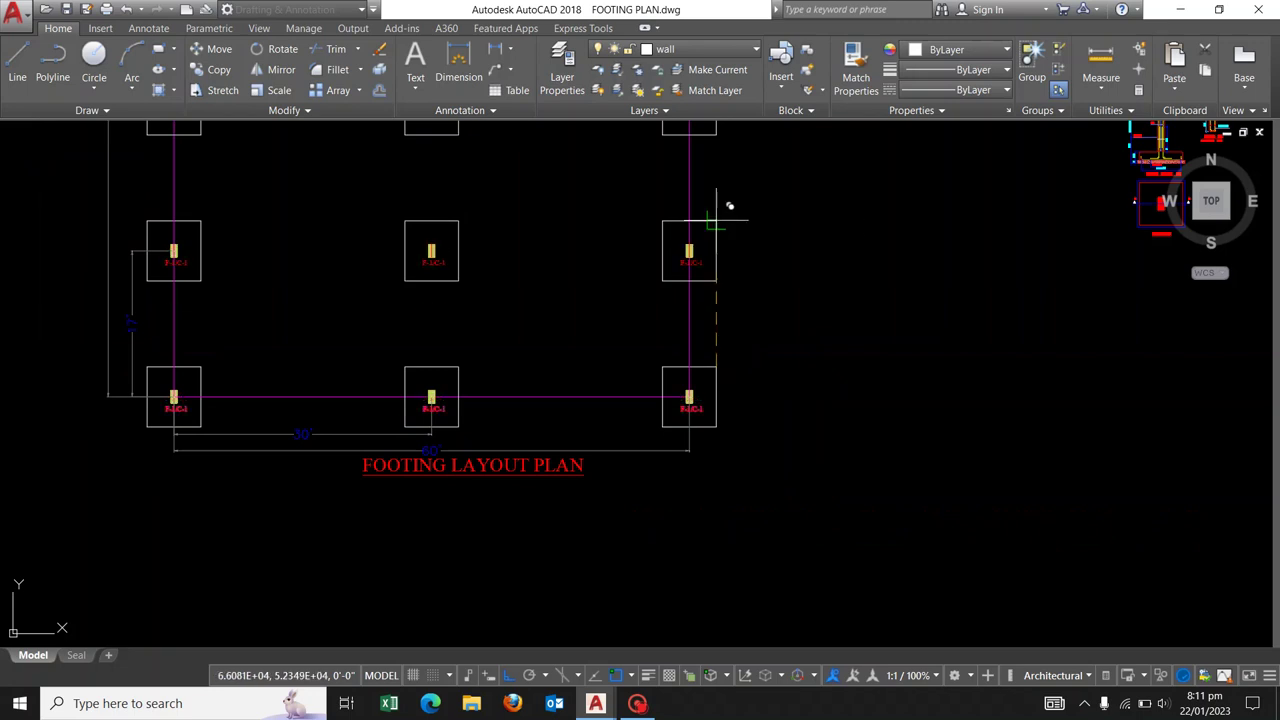
{"action": "middle_click_drag", "start_coordinate": [716, 220], "coordinate": [740, 365]}
{"action": "middle_click_drag", "start_coordinate": [726, 165], "coordinate": [716, 312]}
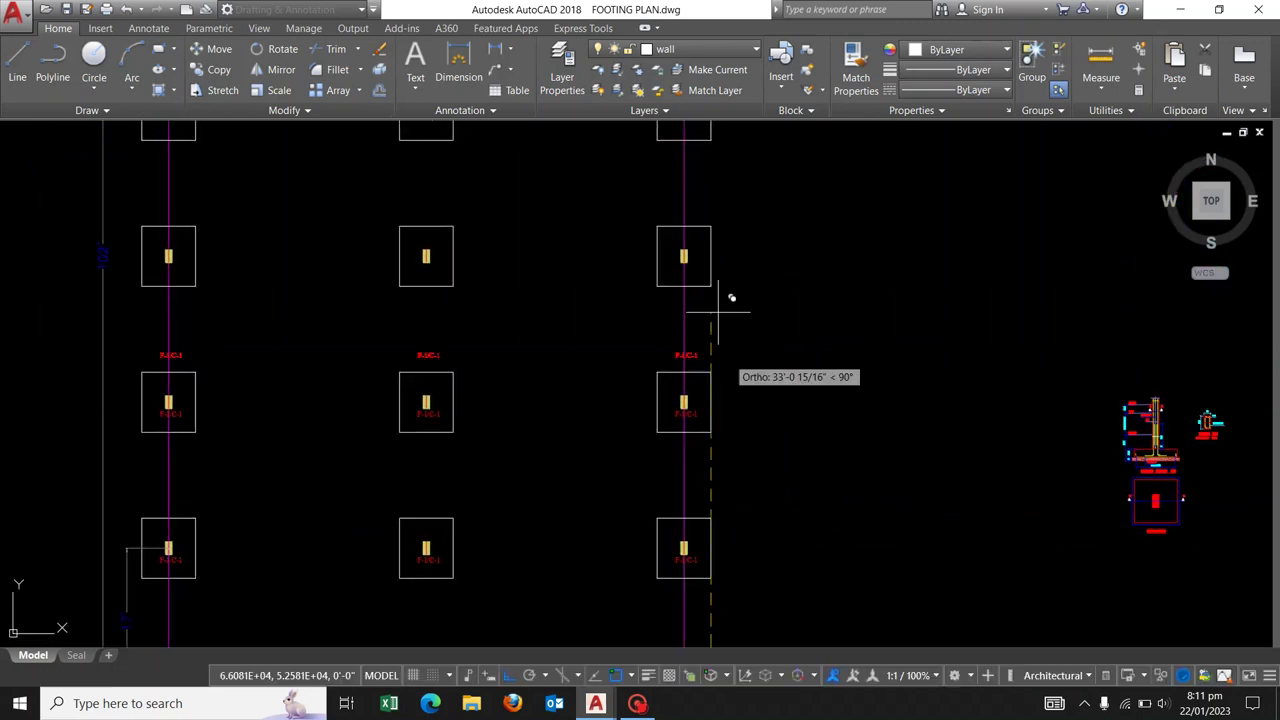
{"action": "mouse_move", "coordinate": [726, 206]}
{"action": "middle_mouse_down"}
{"action": "mouse_move", "coordinate": [694, 231]}
{"action": "mouse_move", "coordinate": [689, 222]}
{"action": "mouse_move", "coordinate": [660, 323]}
{"action": "middle_mouse_up"}
{"action": "left_click", "coordinate": [675, 218]}
{"action": "key", "text": "Escape"}
{"action": "middle_click_drag", "start_coordinate": [531, 371], "coordinate": [480, 383]}
Edit the footing label text from F-1/C-1 to F-2/C-1.
{"action": "scroll", "coordinate": [480, 383], "scroll_direction": "down", "scroll_amount": 2}
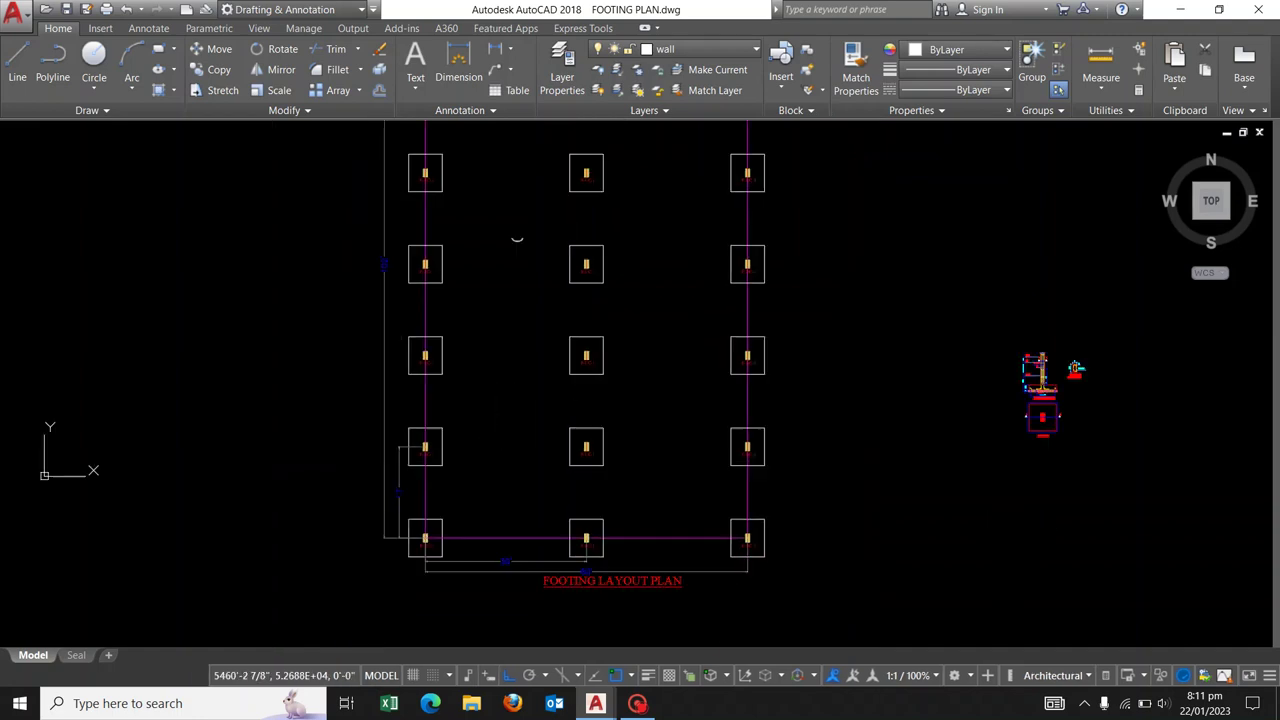
{"action": "scroll", "coordinate": [414, 514], "scroll_direction": "up", "scroll_amount": 4}
{"action": "scroll", "coordinate": [474, 491], "scroll_direction": "up", "scroll_amount": 2}
{"action": "scroll", "coordinate": [306, 423], "scroll_direction": "down", "scroll_amount": 2}
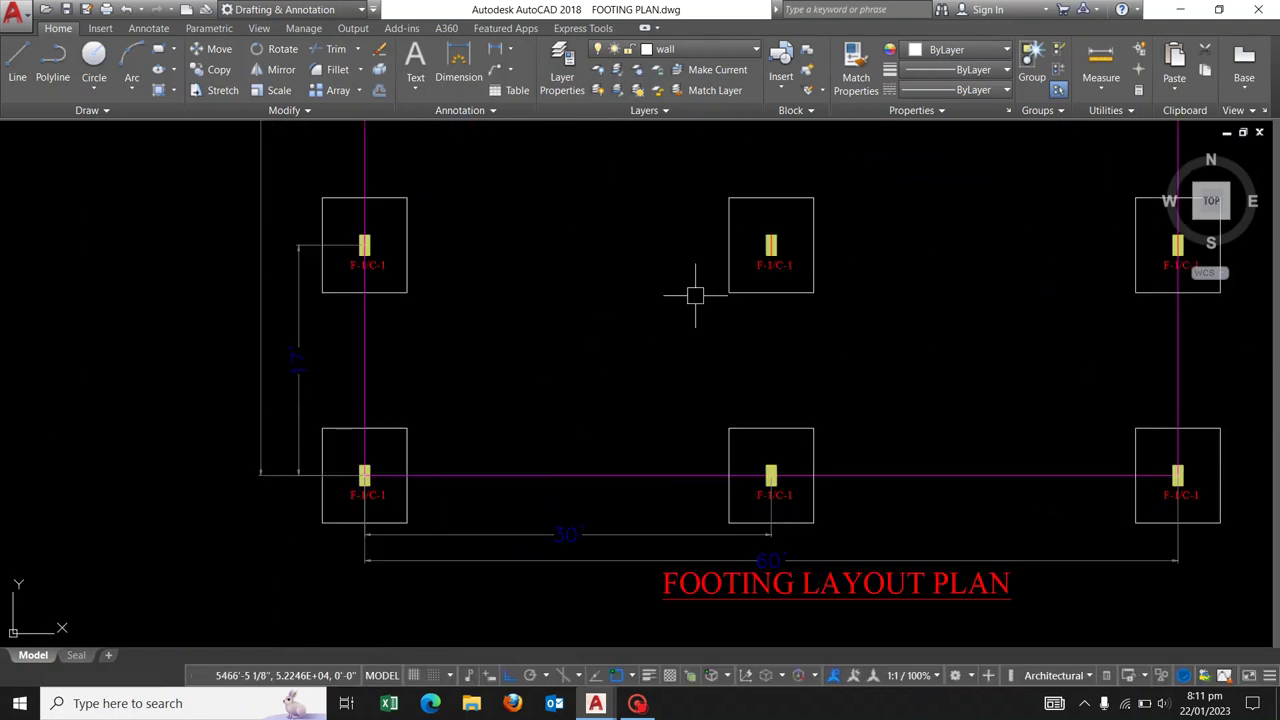
{"action": "scroll", "coordinate": [800, 277], "scroll_direction": "up", "scroll_amount": 2}
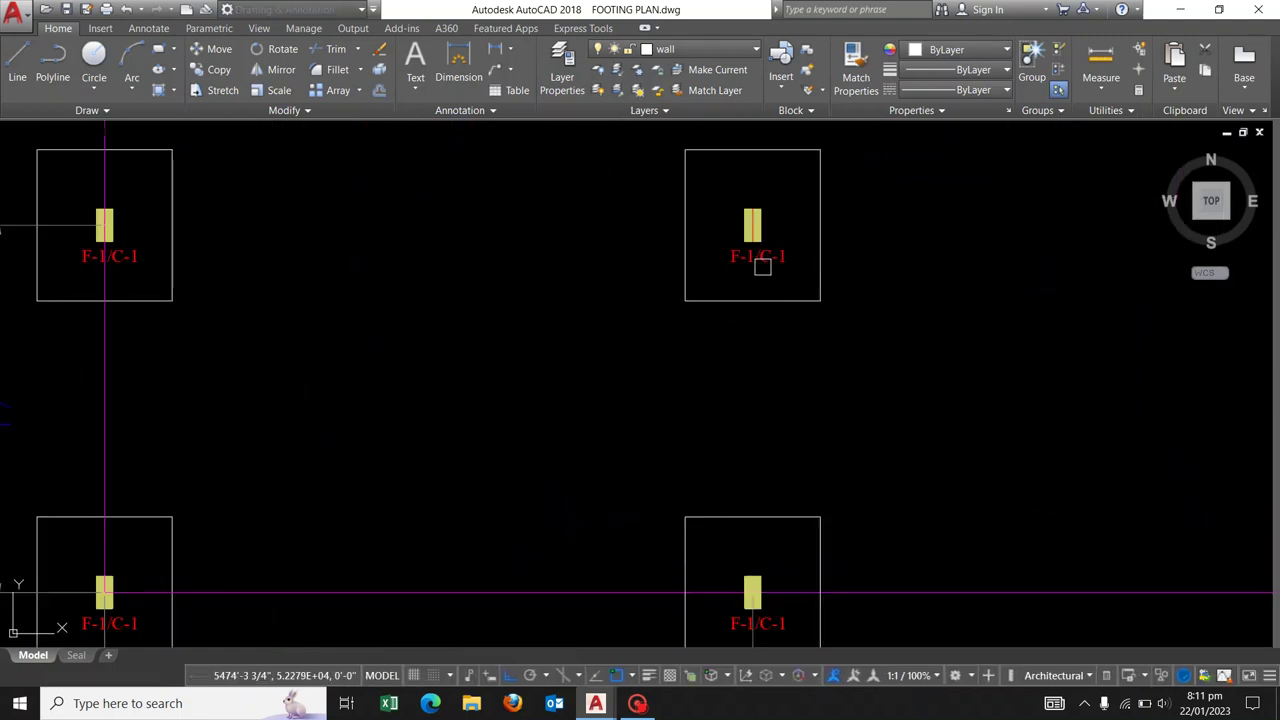
{"action": "scroll", "coordinate": [762, 266], "scroll_direction": "up", "scroll_amount": 4}
{"action": "double_click", "coordinate": [737, 260]}
{"action": "type", "text": "2"}
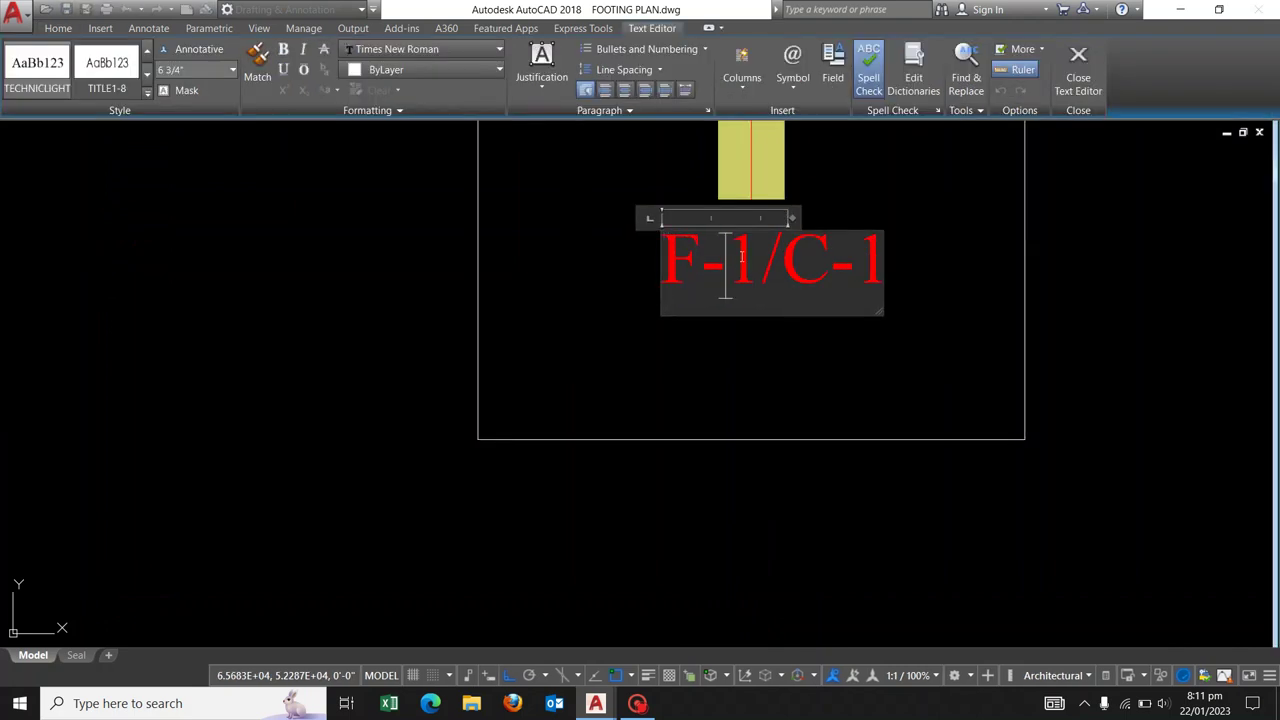
{"action": "left_click", "coordinate": [835, 396]}
{"action": "right_click", "coordinate": [757, 384]}
{"action": "left_click", "coordinate": [768, 393]}
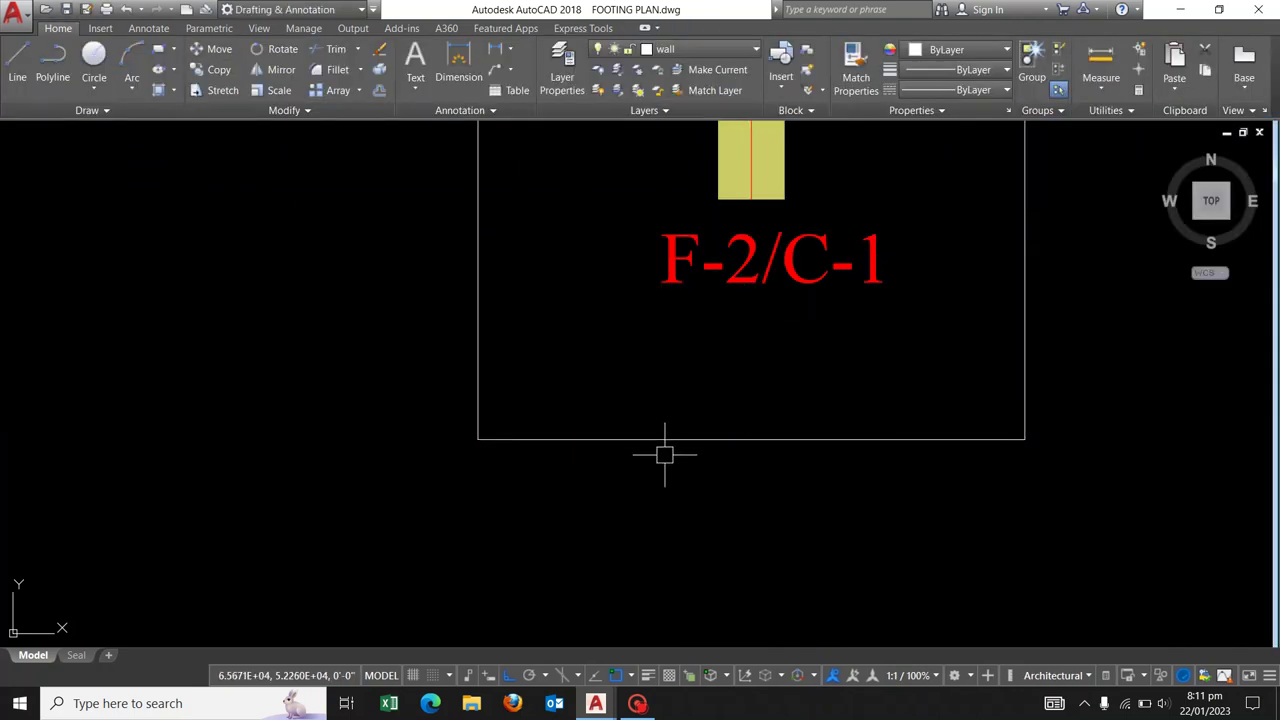
{"action": "scroll", "coordinate": [664, 454], "scroll_direction": "down", "scroll_amount": 5}
{"action": "scroll", "coordinate": [729, 277], "scroll_direction": "down", "scroll_amount": 2}
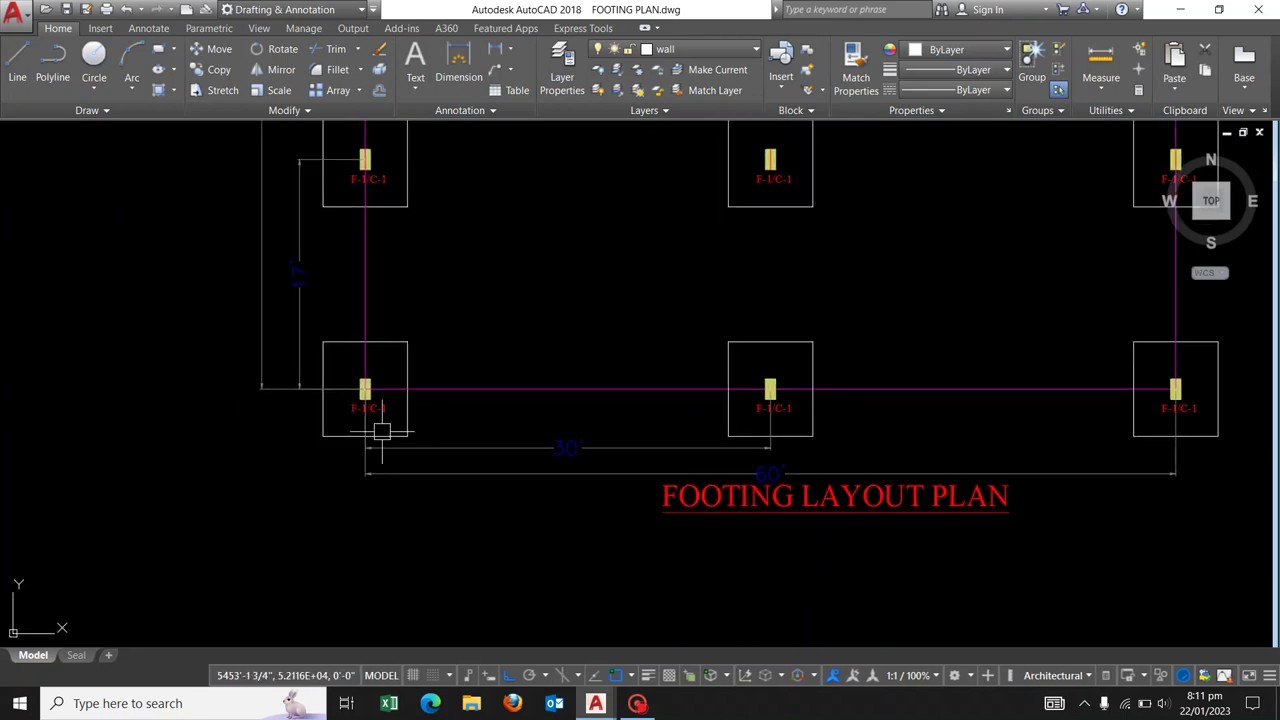
{"action": "scroll", "coordinate": [381, 431], "scroll_direction": "up", "scroll_amount": 4}
{"action": "scroll", "coordinate": [419, 353], "scroll_direction": "up", "scroll_amount": 2}
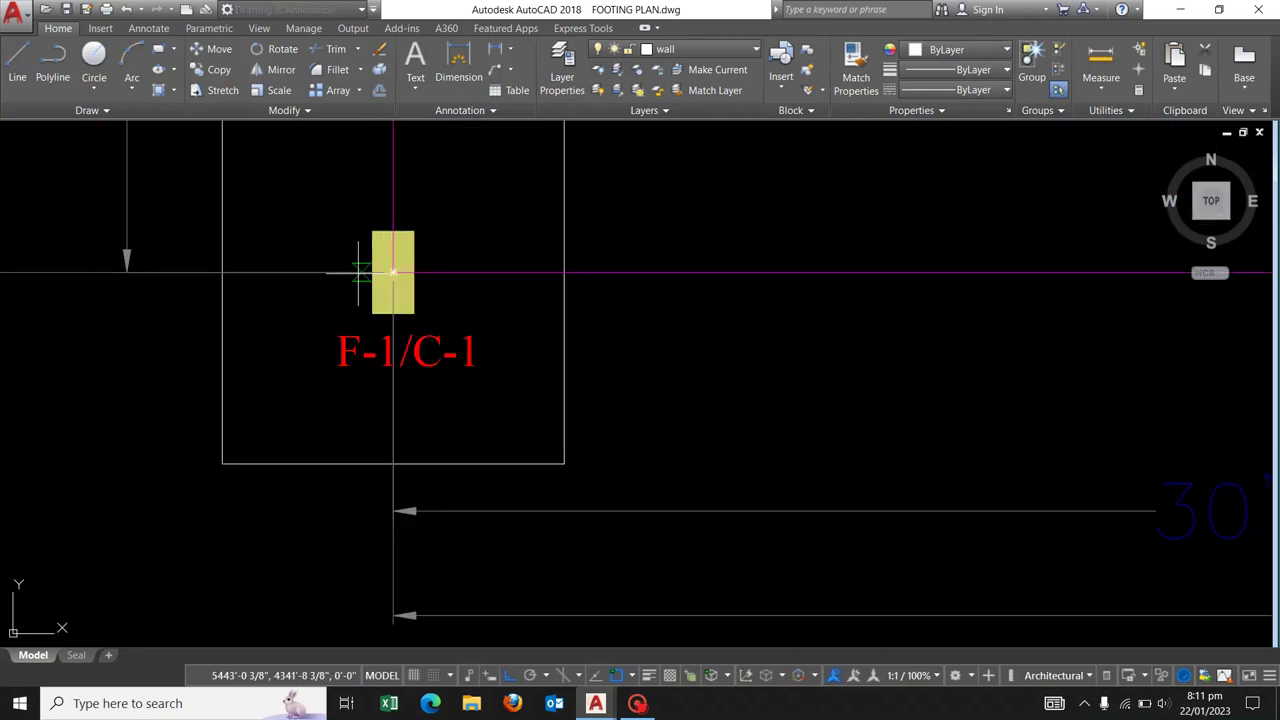
Start DLI linear dimensions for the bottom-left column's 9" width and 1'-6" length.
{"action": "scroll", "coordinate": [362, 282], "scroll_direction": "up", "scroll_amount": 2}
{"action": "middle_click_drag", "start_coordinate": [372, 240], "coordinate": [375, 275]}
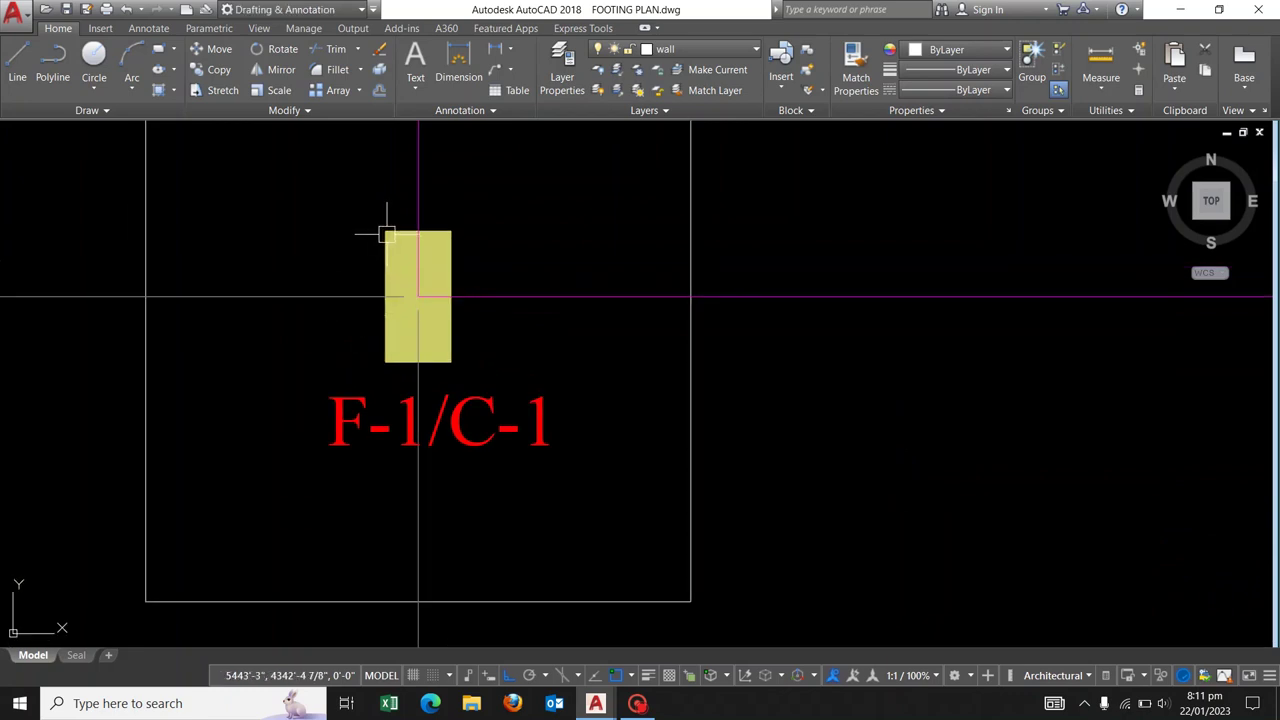
{"action": "type", "text": "dli"}
{"action": "key", "text": "Return"}
{"action": "left_click", "coordinate": [385, 231]}
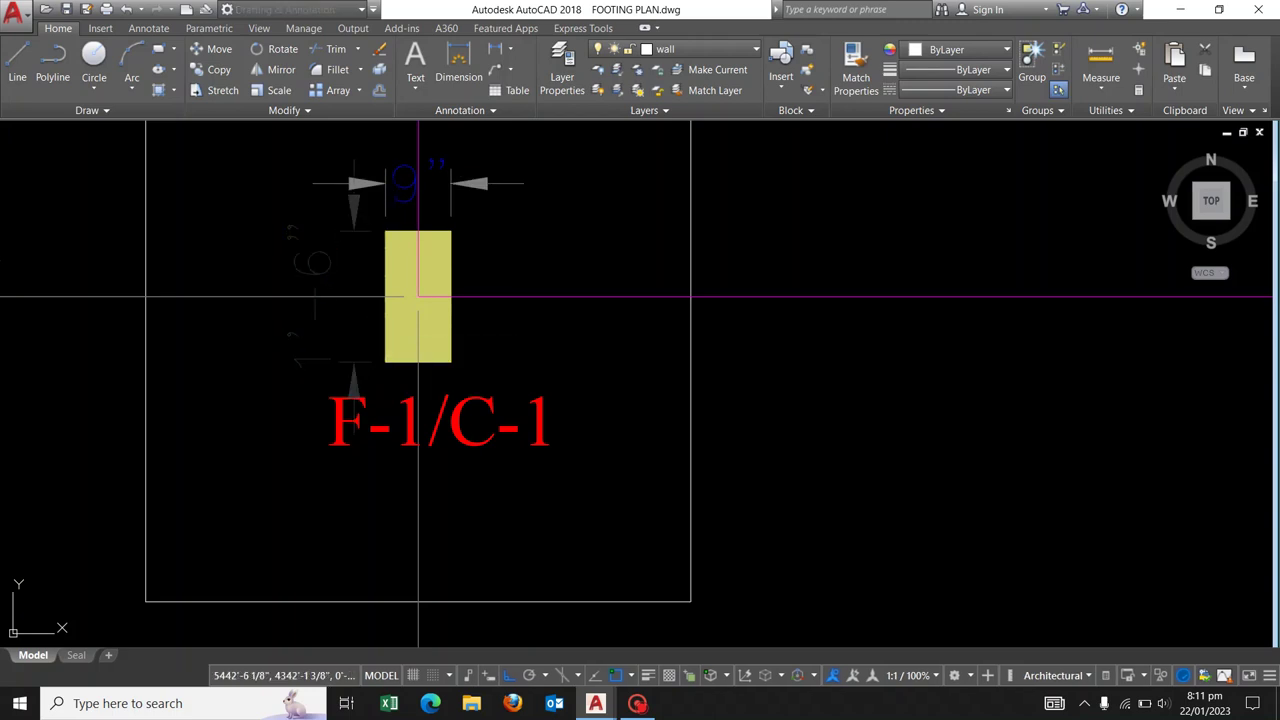
{"action": "scroll", "coordinate": [505, 330], "scroll_direction": "down", "scroll_amount": 4}
{"action": "scroll", "coordinate": [479, 320], "scroll_direction": "down", "scroll_amount": 3}
Window-select the bottom-left column hatch and change its colour from yellow to Red in Properties.
{"action": "scroll", "coordinate": [543, 323], "scroll_direction": "down", "scroll_amount": 2}
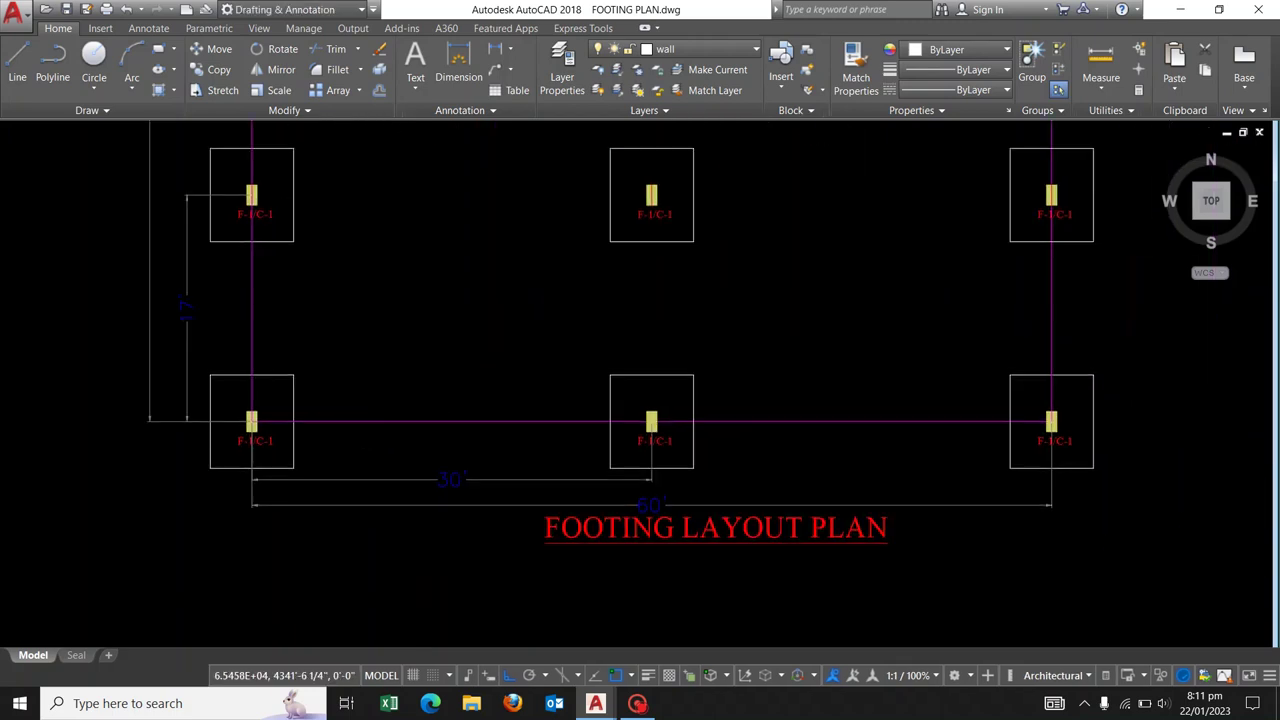
{"action": "scroll", "coordinate": [935, 380], "scroll_direction": "down", "scroll_amount": 3}
{"action": "scroll", "coordinate": [935, 380], "scroll_direction": "down", "scroll_amount": 2}
{"action": "scroll", "coordinate": [532, 500], "scroll_direction": "up", "scroll_amount": 2}
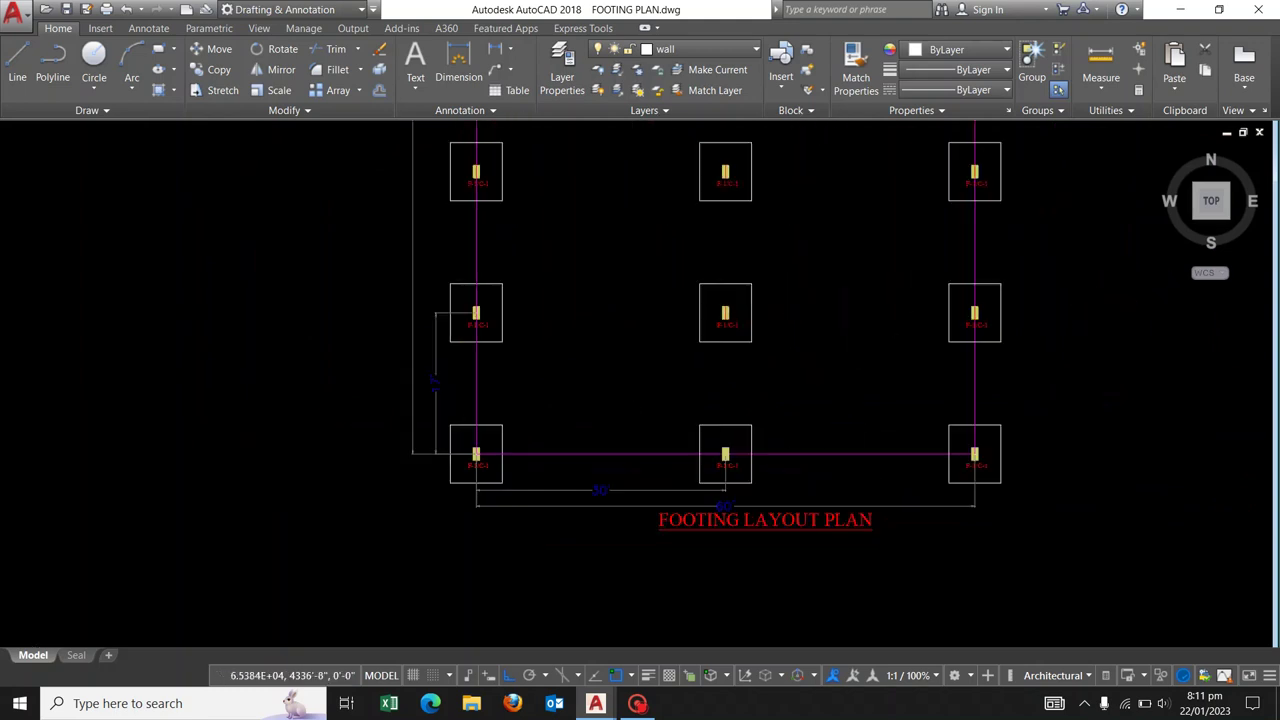
{"action": "scroll", "coordinate": [473, 475], "scroll_direction": "up", "scroll_amount": 8}
{"action": "left_click", "coordinate": [427, 245]}
{"action": "left_click", "coordinate": [543, 350]}
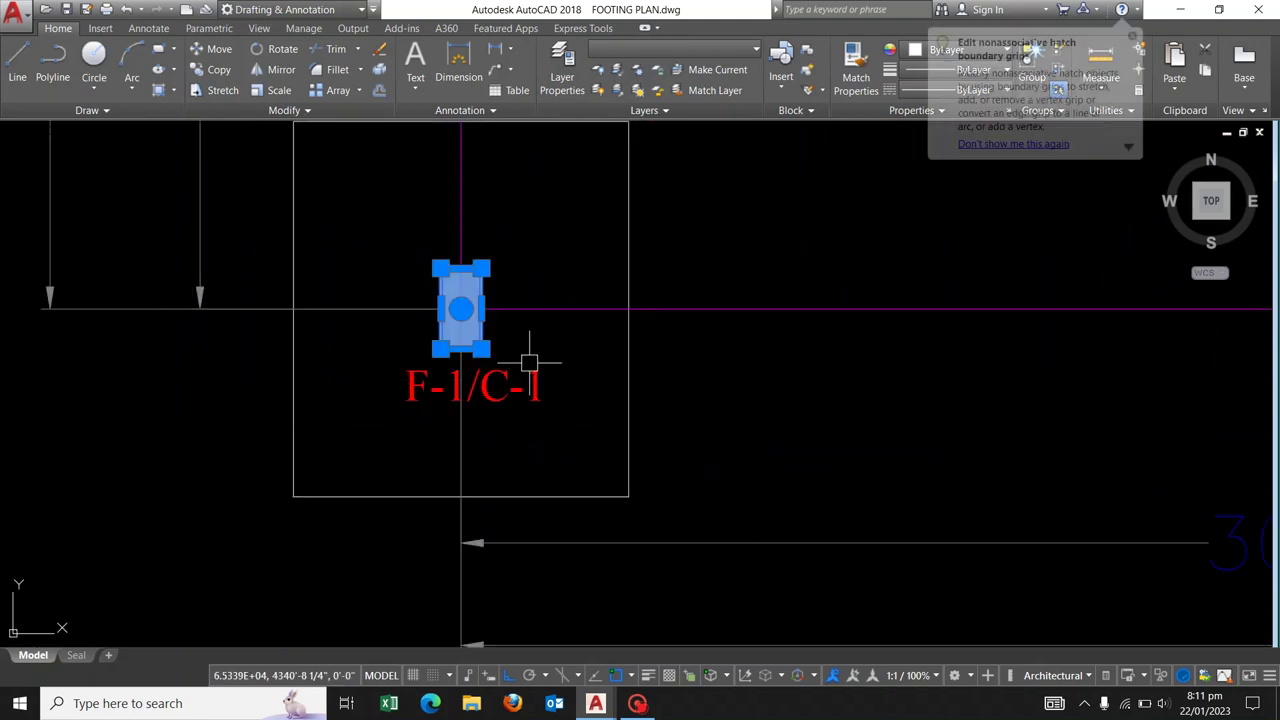
{"action": "key", "text": "ctrl+1"}
{"action": "left_click", "coordinate": [1140, 200]}
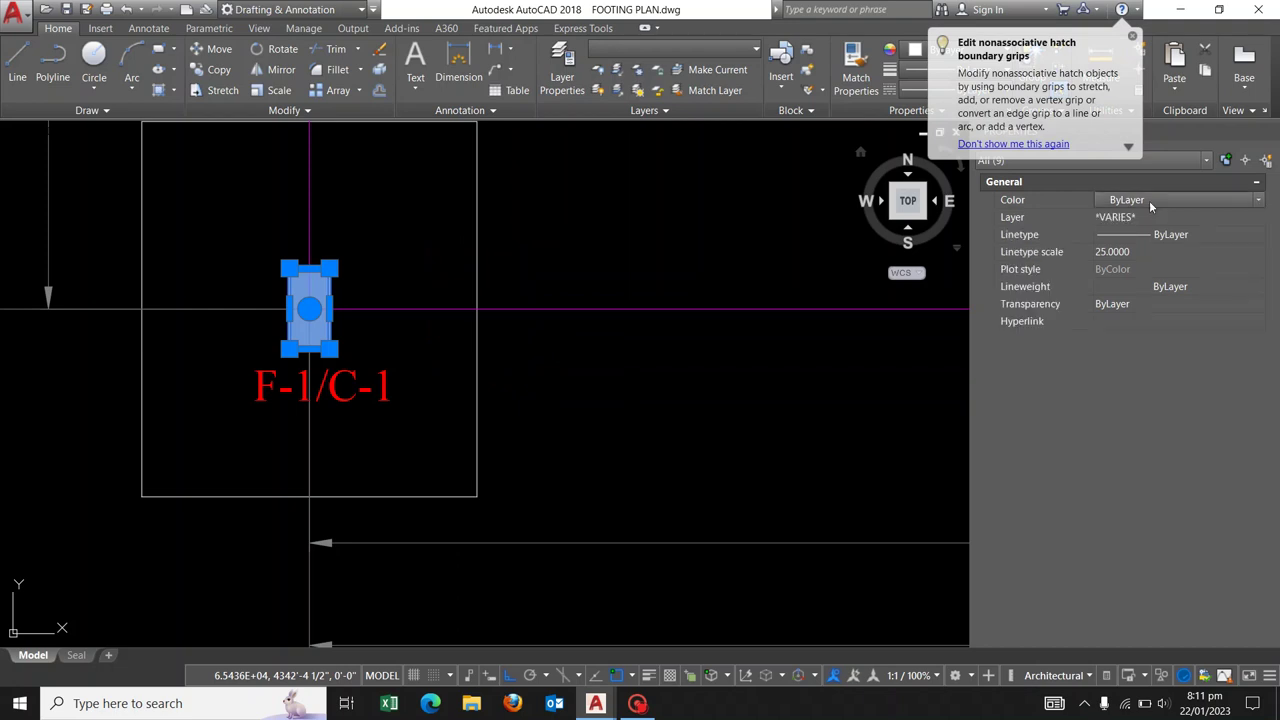
{"action": "left_click", "coordinate": [1140, 200]}
{"action": "left_click", "coordinate": [1120, 252]}
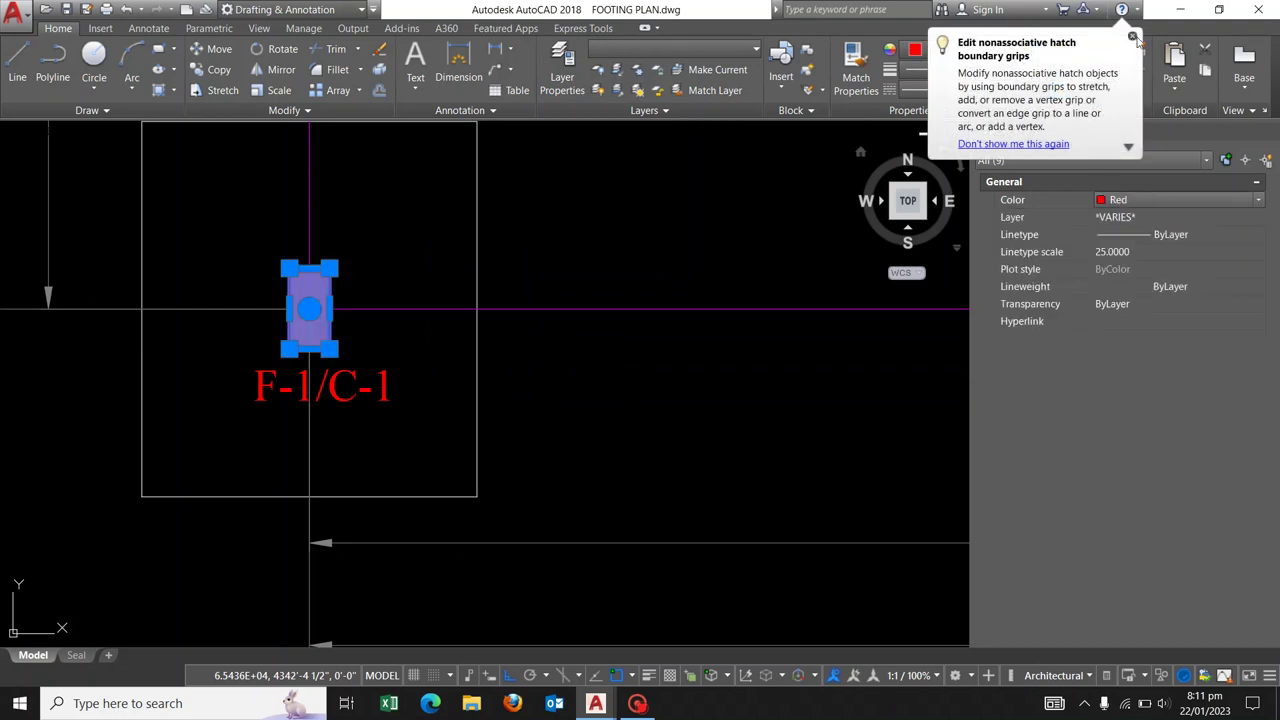
{"action": "left_click", "coordinate": [1133, 37]}
{"action": "key", "text": "Escape"}
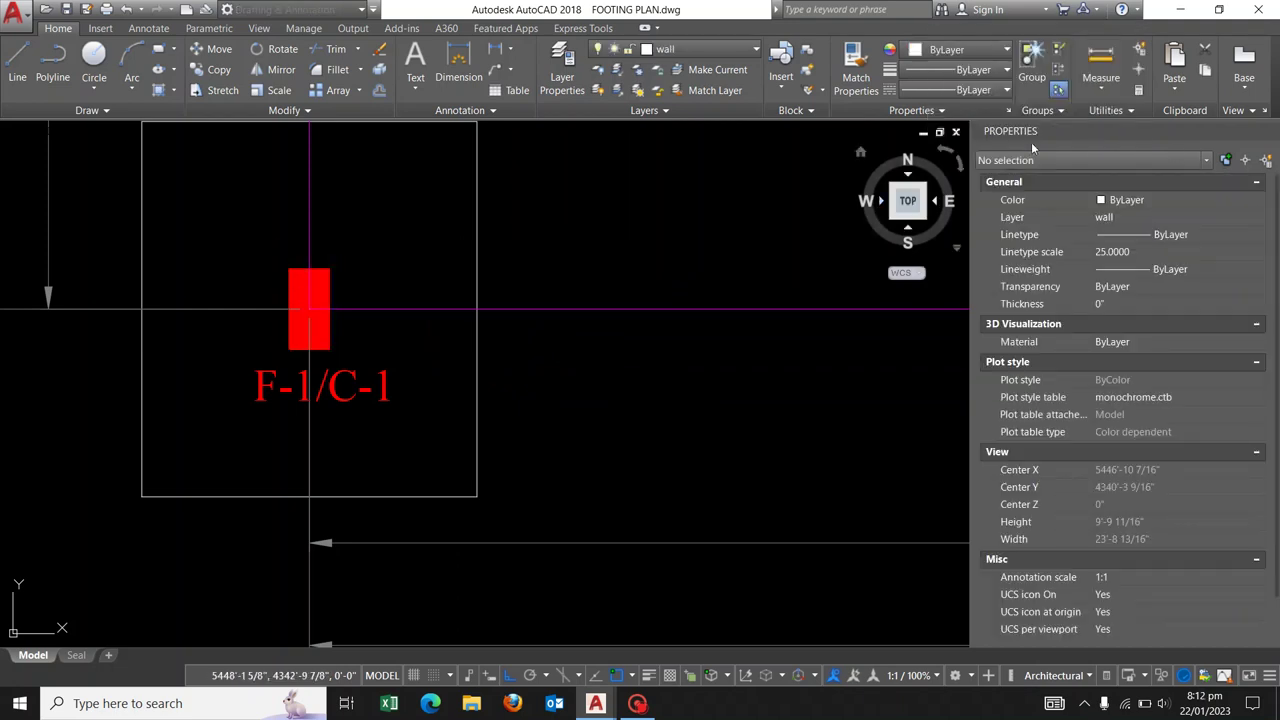
{"action": "left_click", "coordinate": [1253, 134]}
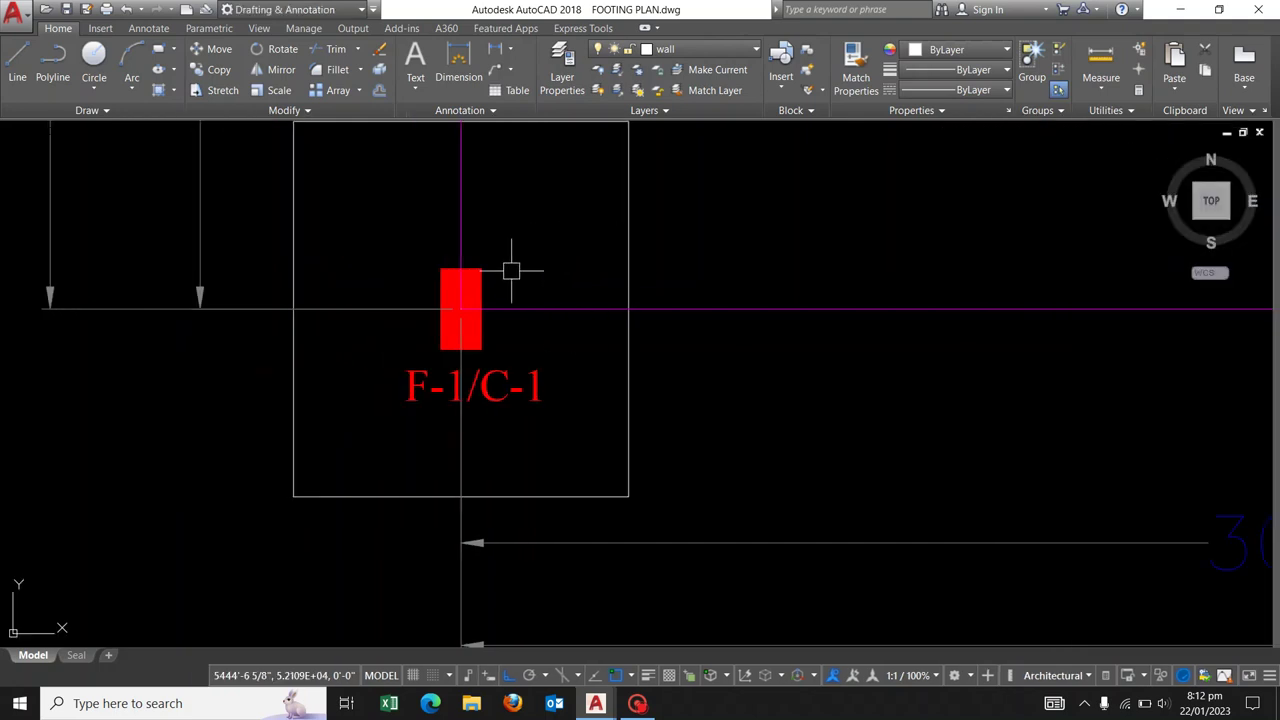
Turn the right footing's column red with Match Properties.
{"action": "scroll", "coordinate": [522, 468], "scroll_direction": "down", "scroll_amount": 5}
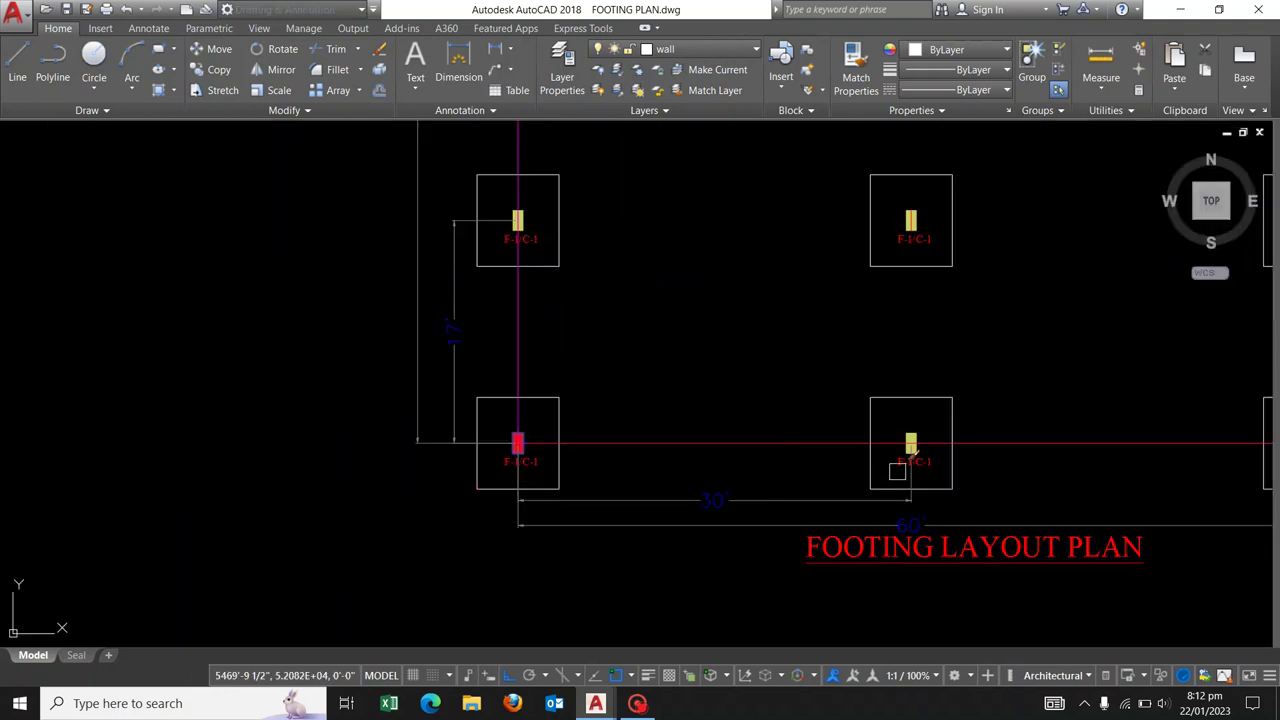
{"action": "scroll", "coordinate": [898, 472], "scroll_direction": "up", "scroll_amount": 4}
{"action": "middle_click_drag", "start_coordinate": [927, 406], "coordinate": [700, 297]}
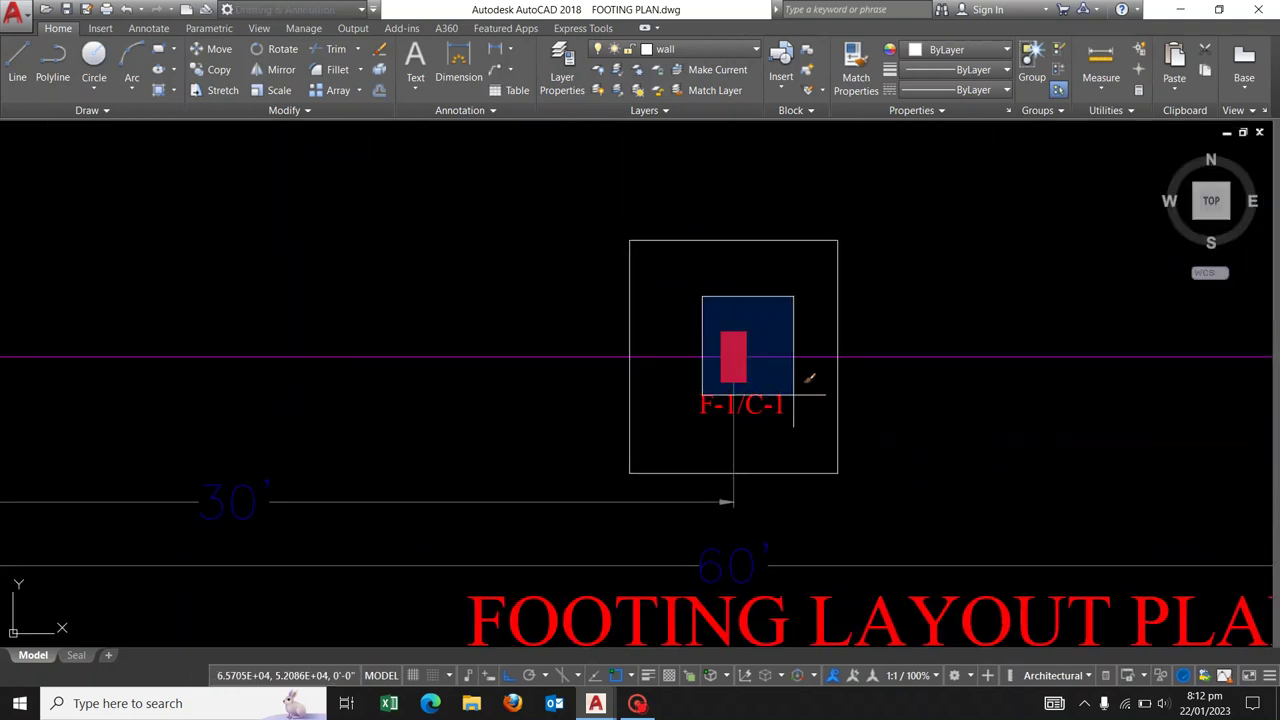
{"action": "scroll", "coordinate": [811, 371], "scroll_direction": "down", "scroll_amount": 2}
{"action": "middle_click_drag", "start_coordinate": [894, 380], "coordinate": [743, 306]}
{"action": "scroll", "coordinate": [838, 270], "scroll_direction": "up", "scroll_amount": 3}
{"action": "left_click", "coordinate": [814, 237]}
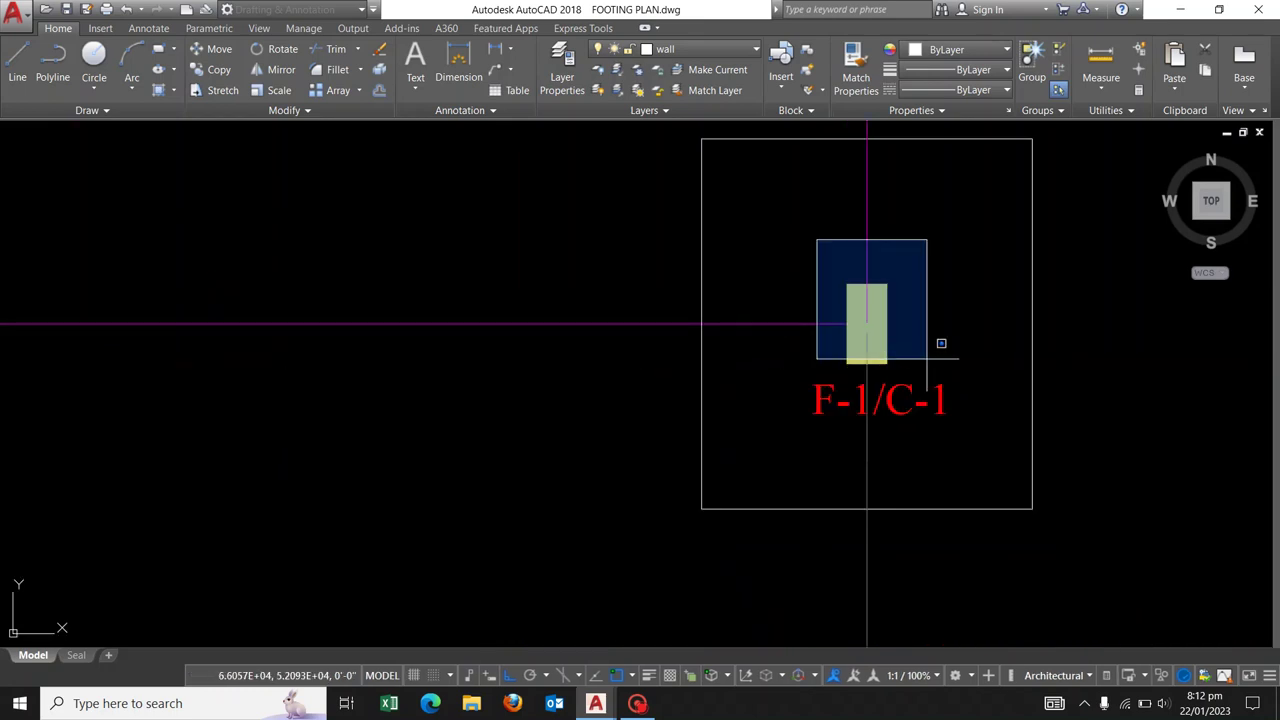
{"action": "left_click", "coordinate": [943, 350]}
Turn the top-right column and both upper footings' columns red.
{"action": "scroll", "coordinate": [927, 420], "scroll_direction": "down", "scroll_amount": 2}
{"action": "scroll", "coordinate": [901, 414], "scroll_direction": "up", "scroll_amount": 4}
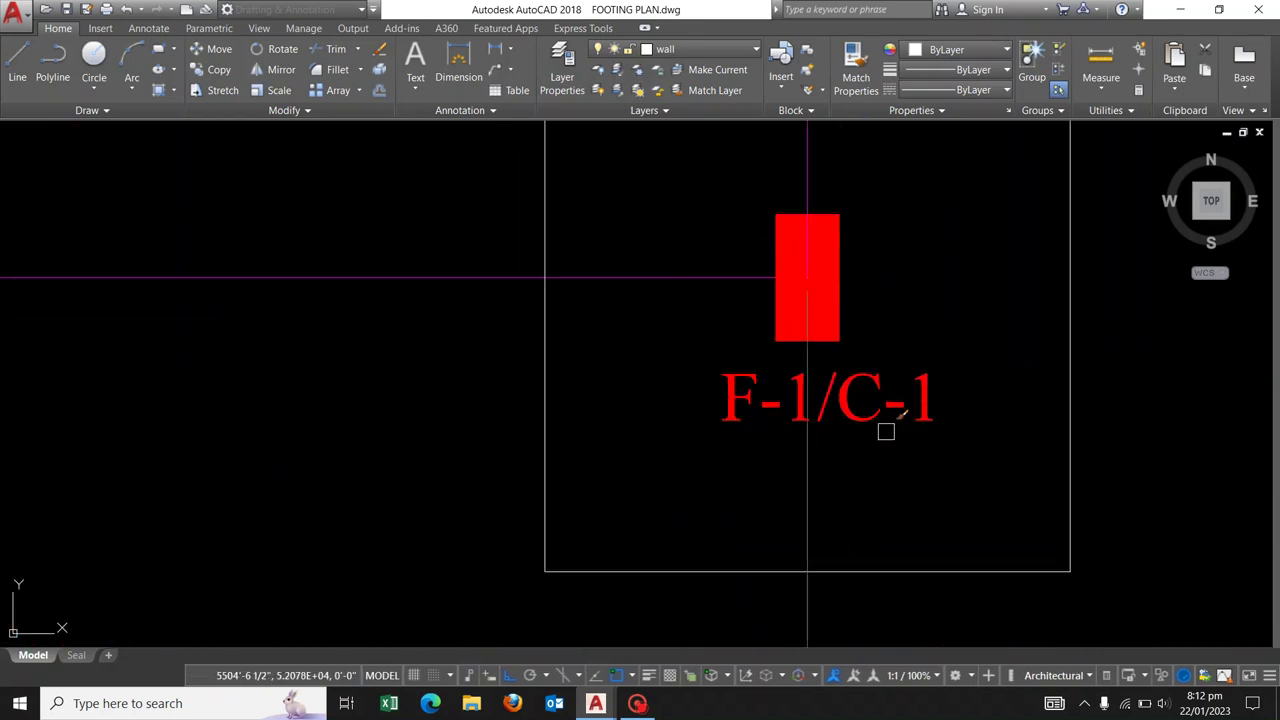
{"action": "scroll", "coordinate": [890, 426], "scroll_direction": "up", "scroll_amount": 1}
{"action": "scroll", "coordinate": [870, 440], "scroll_direction": "down", "scroll_amount": 2}
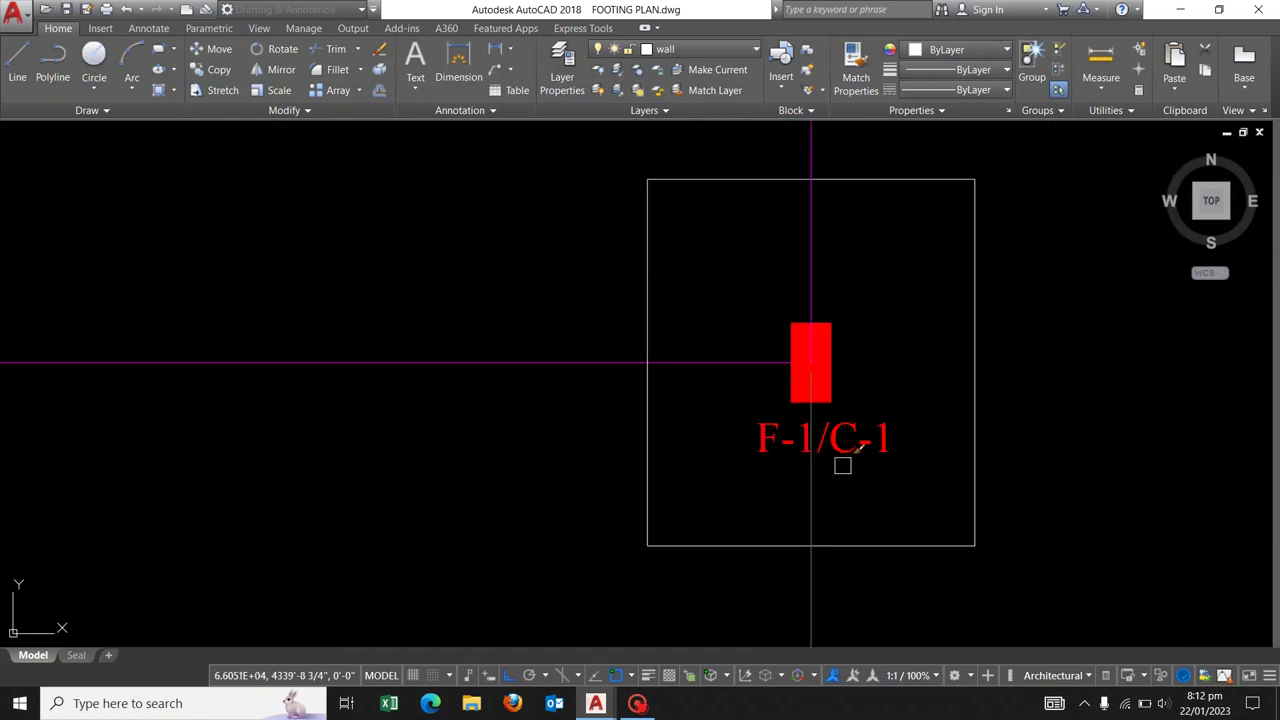
{"action": "scroll", "coordinate": [843, 463], "scroll_direction": "down", "scroll_amount": 3}
{"action": "scroll", "coordinate": [808, 260], "scroll_direction": "up", "scroll_amount": 4}
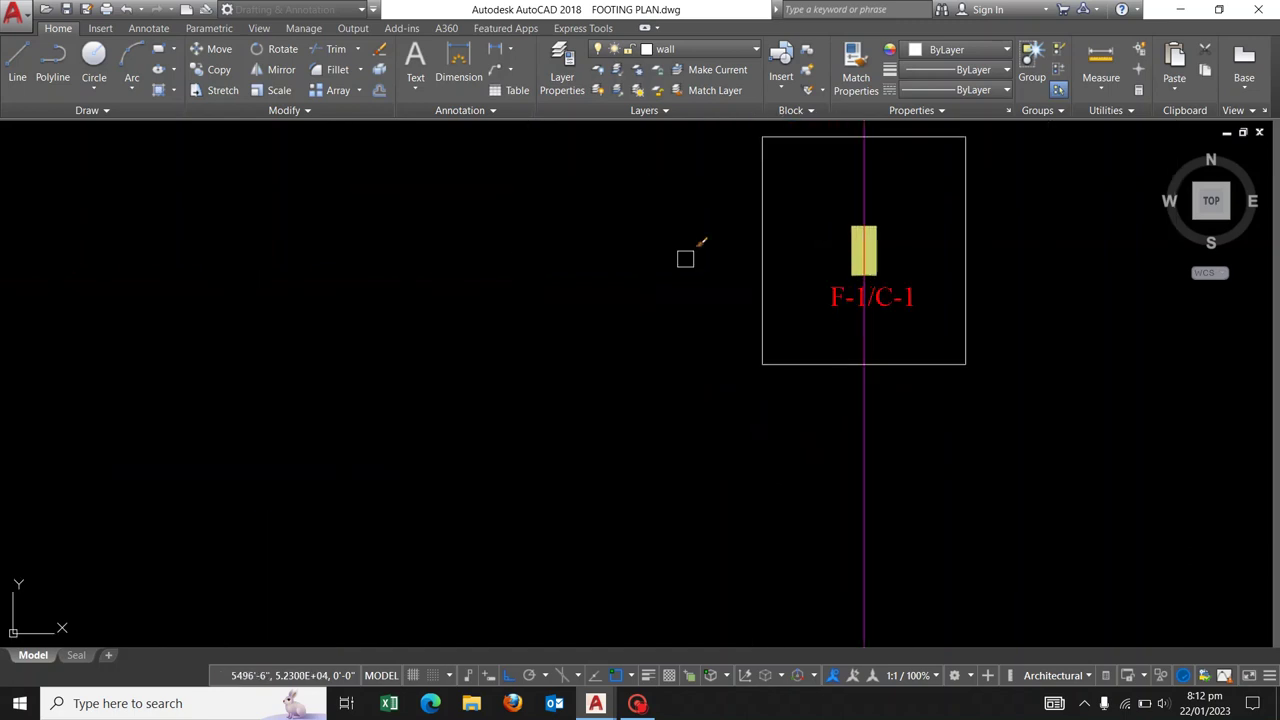
{"action": "left_click", "coordinate": [792, 197]}
{"action": "left_click", "coordinate": [908, 283]}
{"action": "scroll", "coordinate": [760, 270], "scroll_direction": "down", "scroll_amount": 6}
{"action": "scroll", "coordinate": [443, 329], "scroll_direction": "up", "scroll_amount": 4}
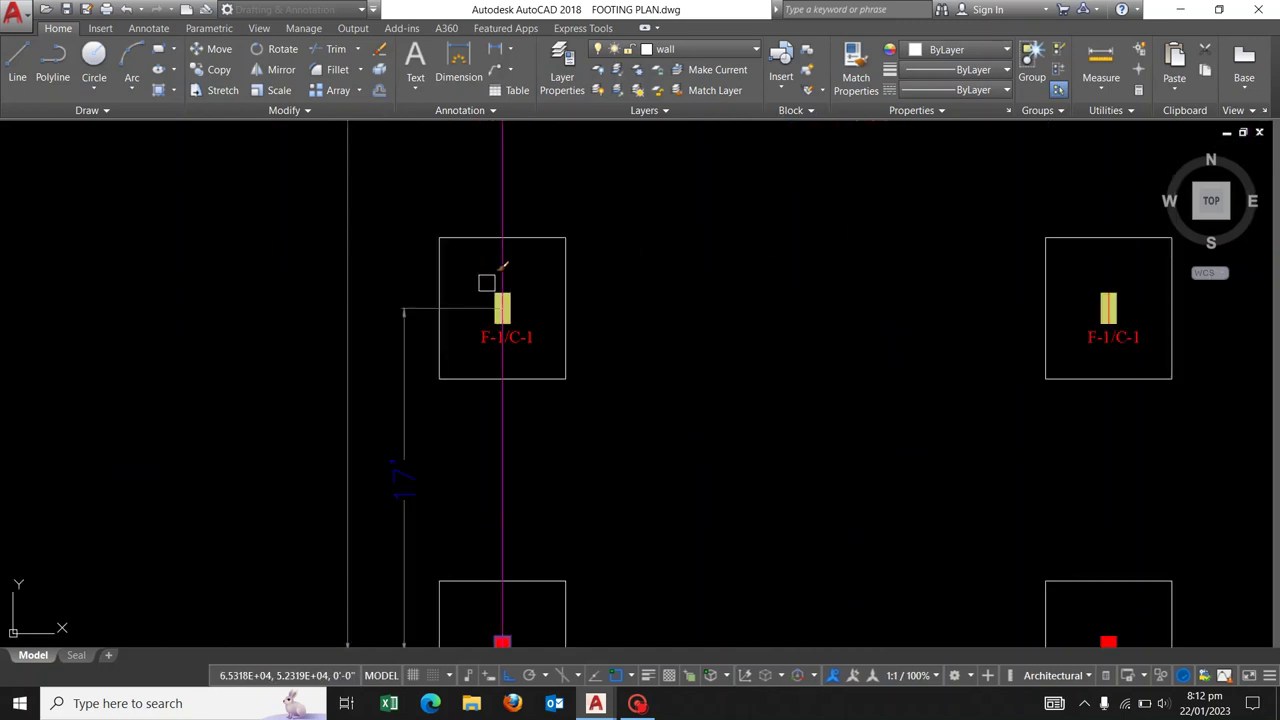
{"action": "left_click", "coordinate": [471, 281]}
{"action": "left_click", "coordinate": [1160, 311]}
Window-select the next row's columns to turn them red.
{"action": "scroll", "coordinate": [734, 455], "scroll_direction": "down", "scroll_amount": 2}
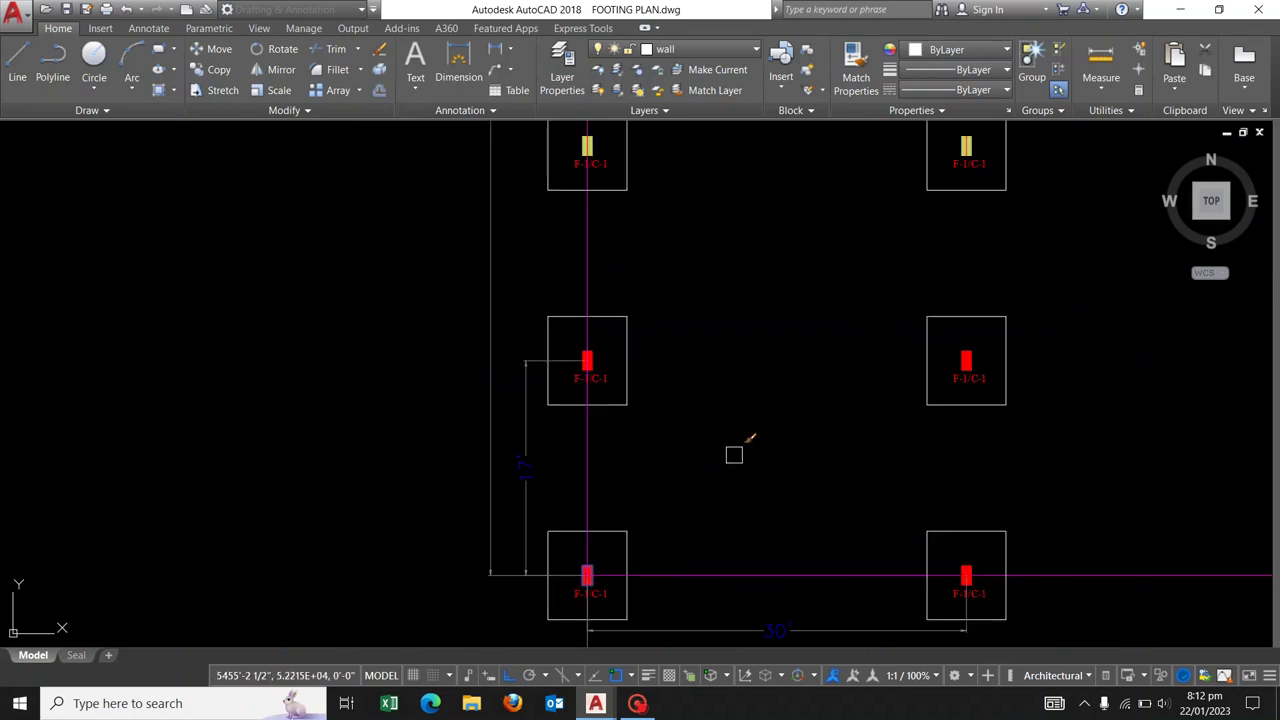
{"action": "scroll", "coordinate": [500, 230], "scroll_direction": "up", "scroll_amount": 5}
{"action": "scroll", "coordinate": [493, 270], "scroll_direction": "down", "scroll_amount": 3}
{"action": "left_click", "coordinate": [490, 264]}
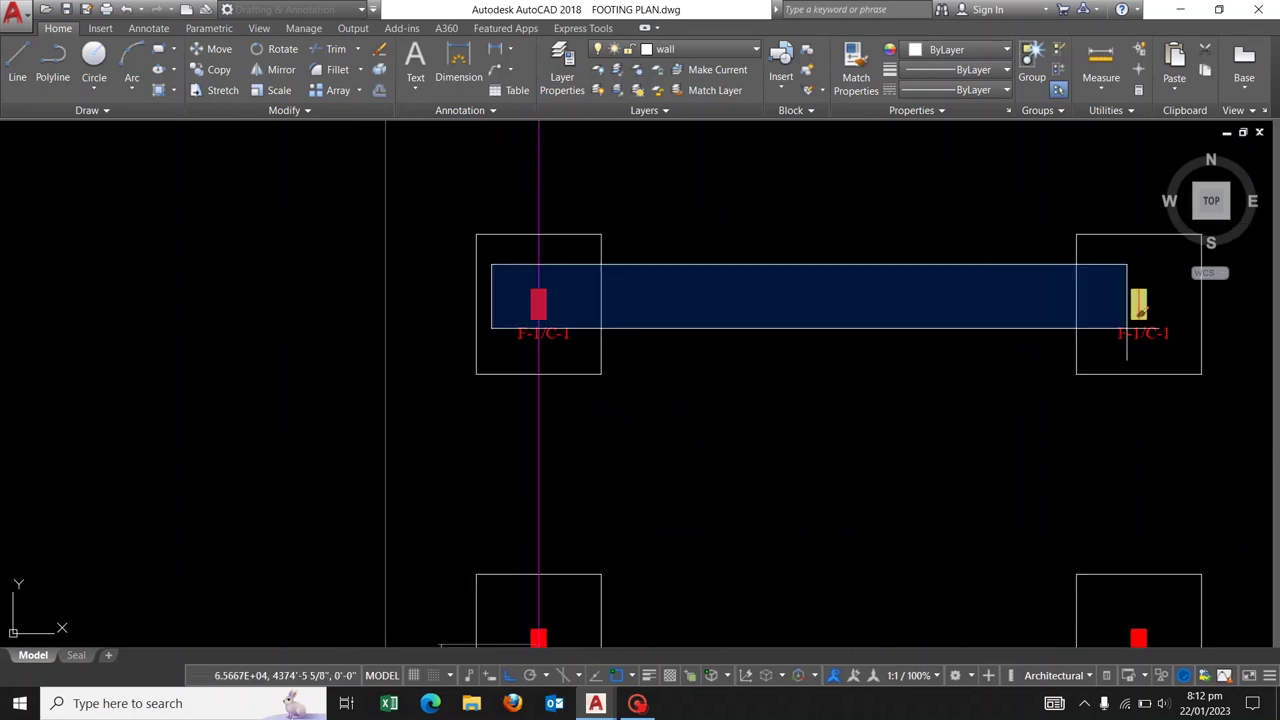
{"action": "left_click", "coordinate": [1200, 330]}
{"action": "middle_click_drag", "start_coordinate": [1081, 256], "coordinate": [733, 303]}
{"action": "scroll", "coordinate": [718, 320], "scroll_direction": "up", "scroll_amount": 3}
{"action": "left_click", "coordinate": [771, 300]}
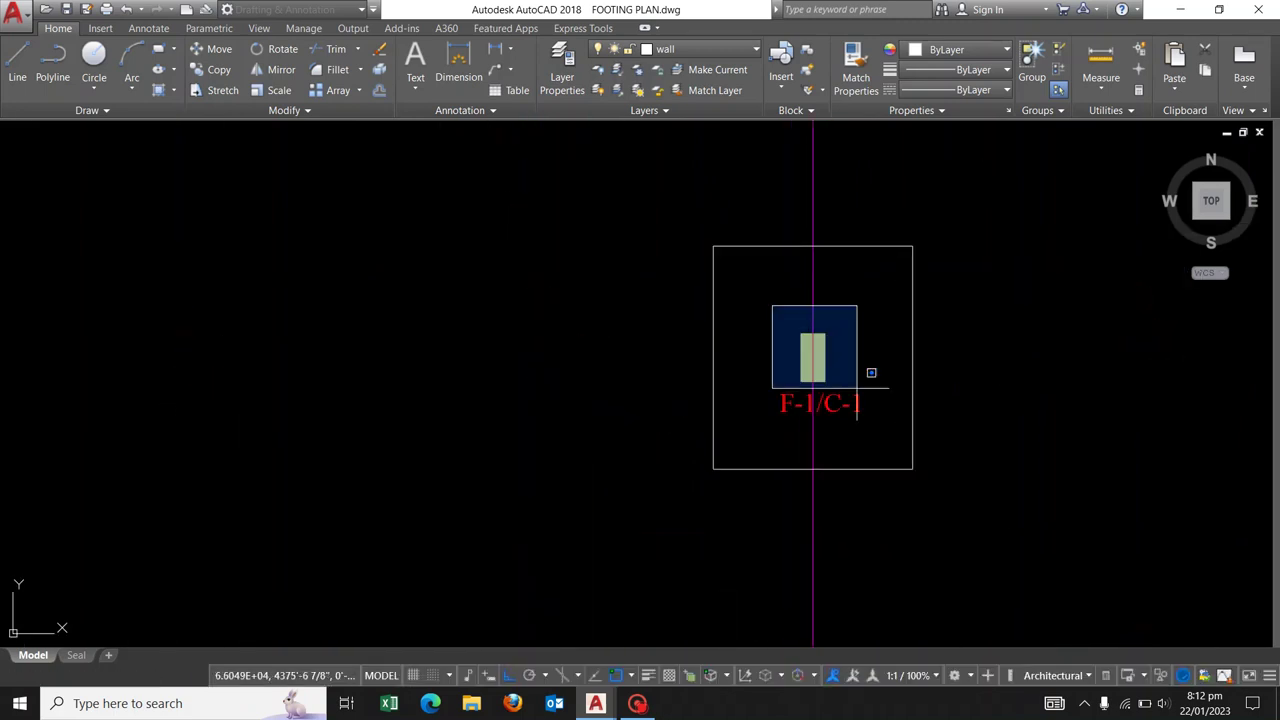
{"action": "left_click", "coordinate": [860, 392]}
Turn two more rows of columns red, including the middle row.
{"action": "scroll", "coordinate": [780, 390], "scroll_direction": "down", "scroll_amount": 3}
{"action": "scroll", "coordinate": [710, 402], "scroll_direction": "down", "scroll_amount": 2}
{"action": "scroll", "coordinate": [550, 334], "scroll_direction": "up", "scroll_amount": 5}
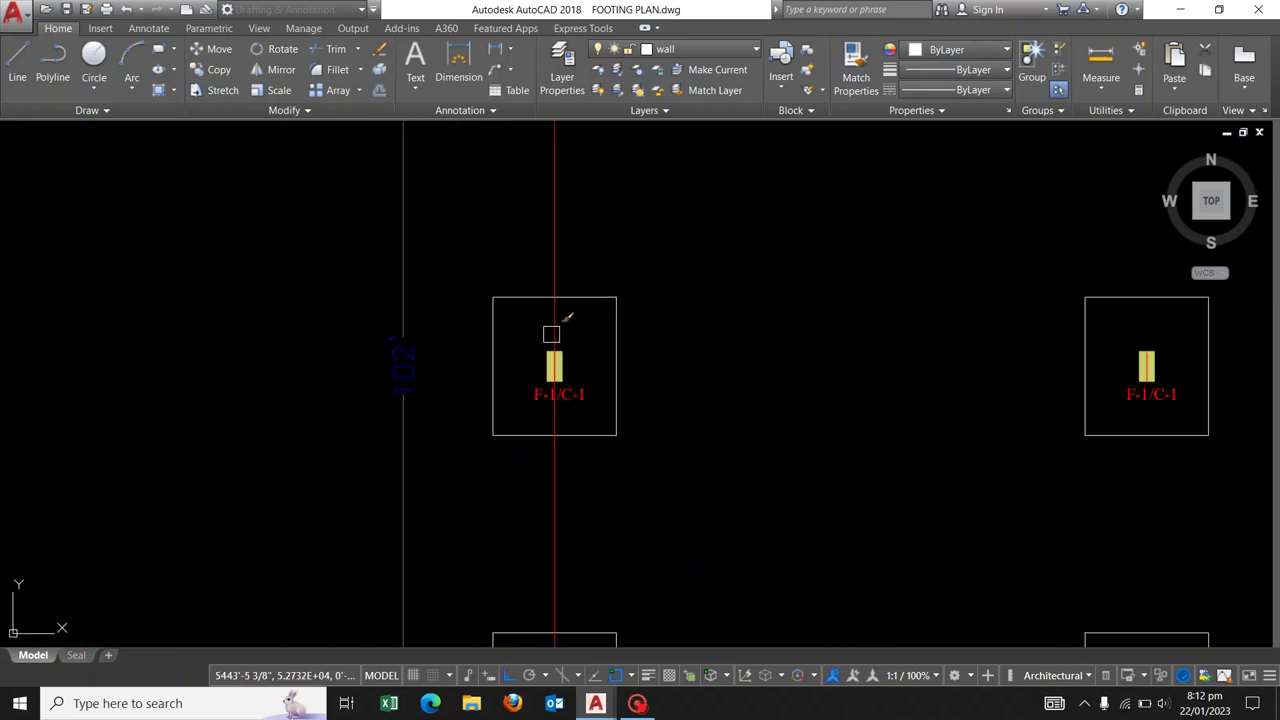
{"action": "scroll", "coordinate": [514, 334], "scroll_direction": "up", "scroll_amount": 2}
{"action": "scroll", "coordinate": [510, 345], "scroll_direction": "down", "scroll_amount": 4}
{"action": "left_click", "coordinate": [500, 351]}
{"action": "middle_click_drag", "start_coordinate": [1143, 400], "coordinate": [752, 418]}
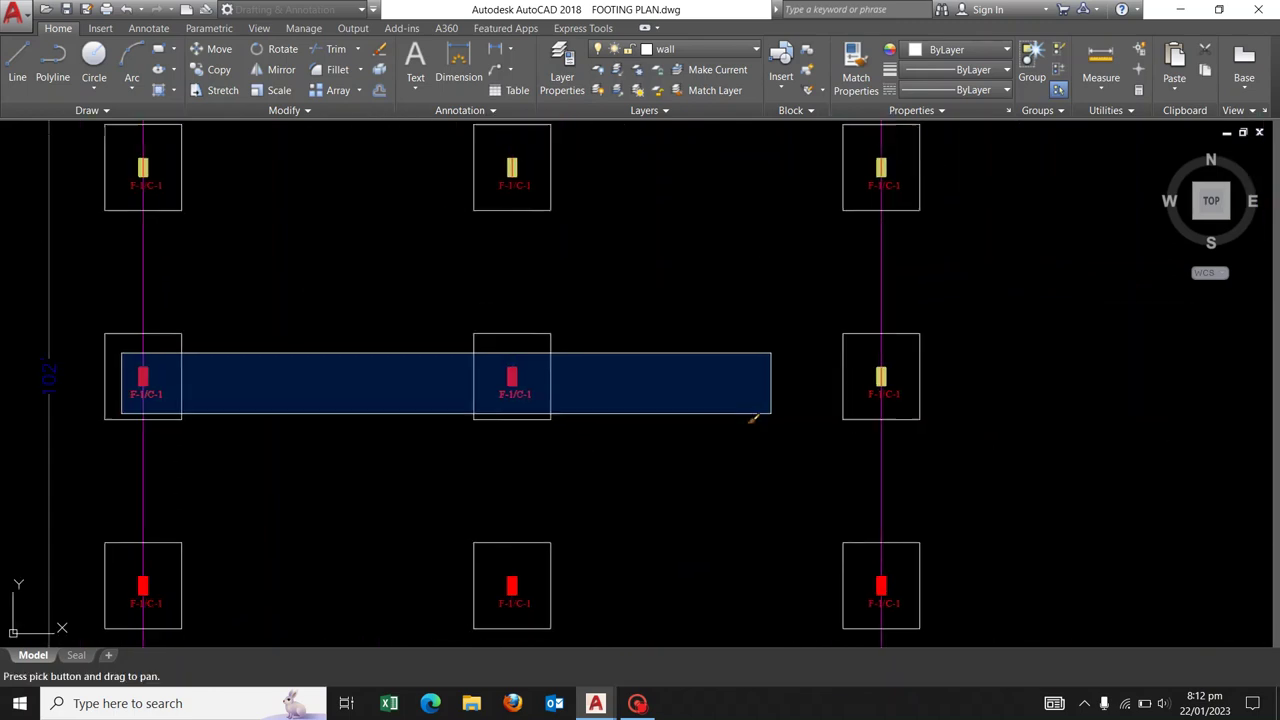
{"action": "left_click", "coordinate": [1003, 374]}
{"action": "scroll", "coordinate": [729, 357], "scroll_direction": "down", "scroll_amount": 2}
{"action": "scroll", "coordinate": [241, 323], "scroll_direction": "up", "scroll_amount": 6}
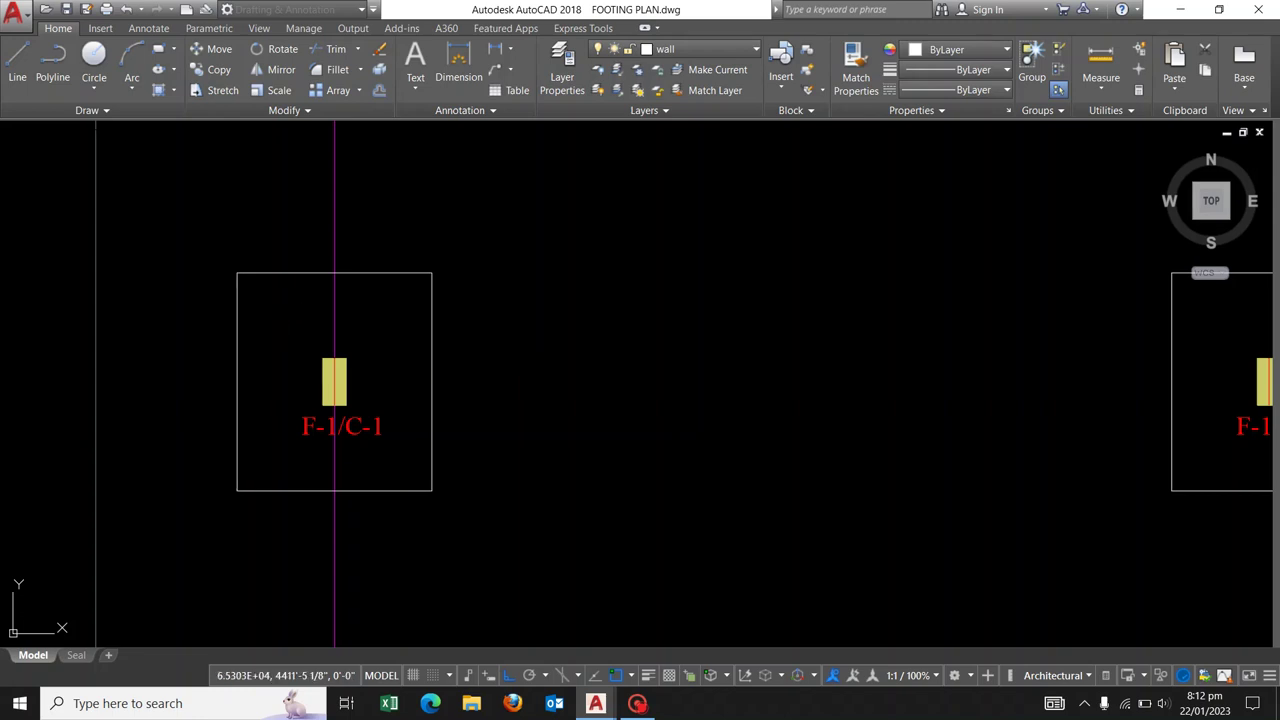
{"action": "scroll", "coordinate": [299, 339], "scroll_direction": "down", "scroll_amount": 3}
{"action": "left_click", "coordinate": [300, 343]}
{"action": "left_click", "coordinate": [1128, 363]}
Turn the second footing row's columns red.
{"action": "middle_click_drag", "start_coordinate": [395, 178], "coordinate": [387, 273]}
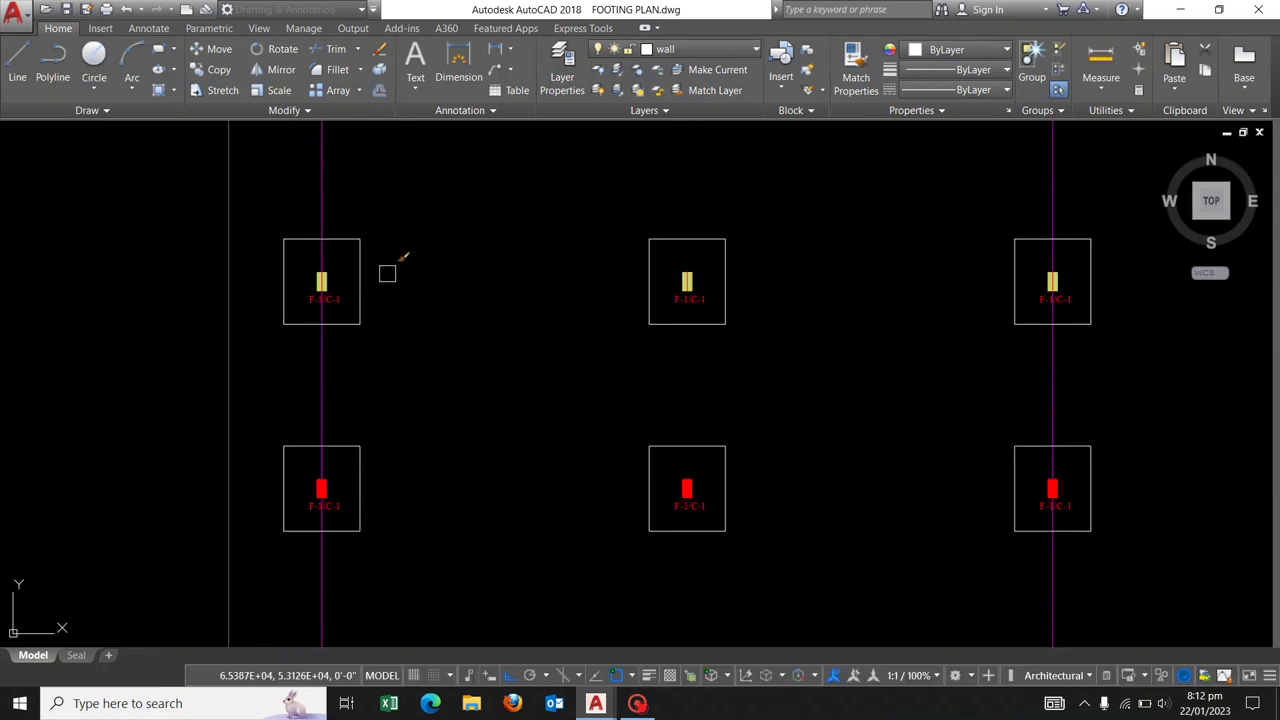
{"action": "scroll", "coordinate": [387, 273], "scroll_direction": "up", "scroll_amount": 2}
{"action": "scroll", "coordinate": [340, 318], "scroll_direction": "down", "scroll_amount": 2}
{"action": "scroll", "coordinate": [303, 268], "scroll_direction": "up", "scroll_amount": 1}
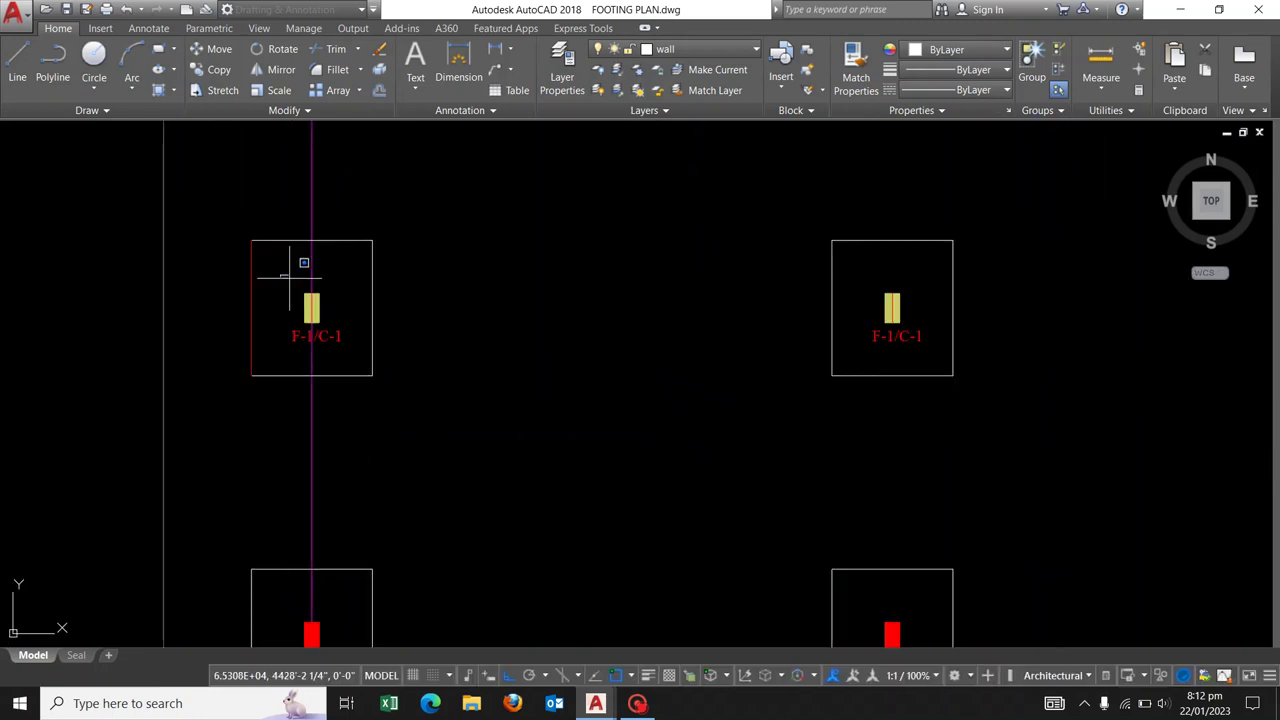
{"action": "scroll", "coordinate": [306, 268], "scroll_direction": "down", "scroll_amount": 3}
{"action": "left_click", "coordinate": [306, 351]}
{"action": "left_click", "coordinate": [960, 300]}
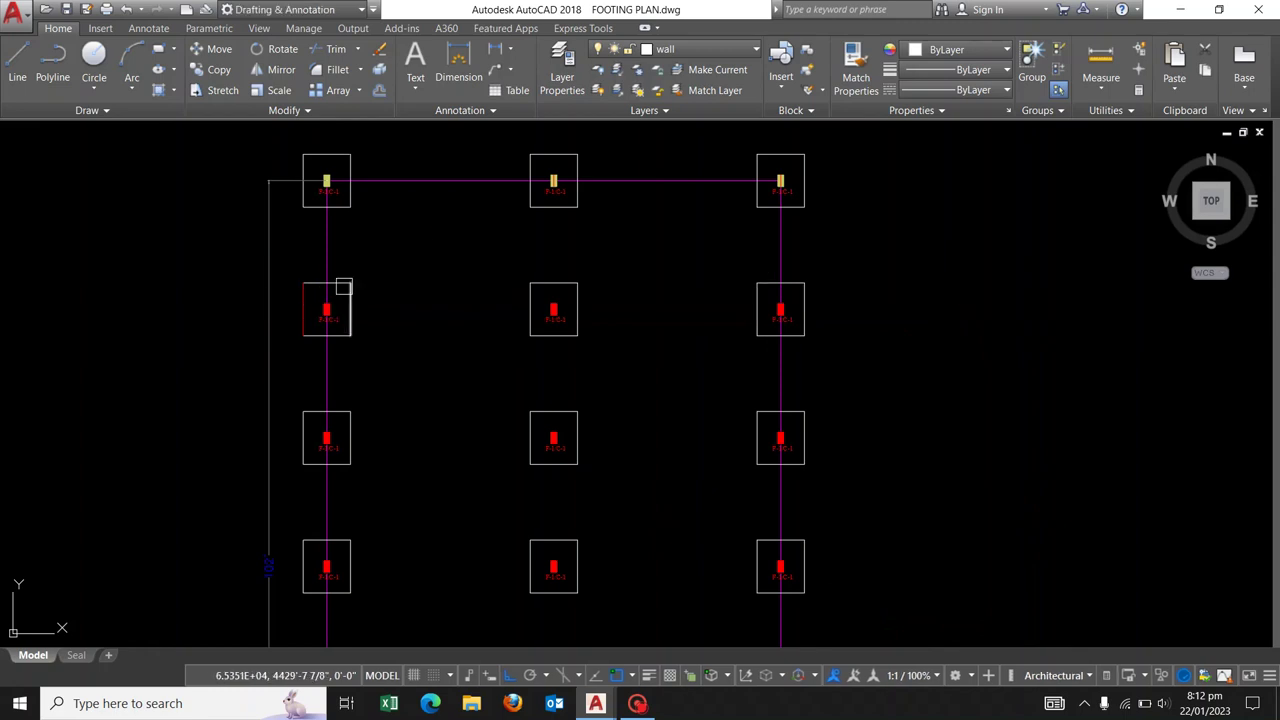
Turn the last remaining yellow column red.
{"action": "scroll", "coordinate": [330, 290], "scroll_direction": "up", "scroll_amount": 3}
{"action": "scroll", "coordinate": [329, 338], "scroll_direction": "up", "scroll_amount": 3}
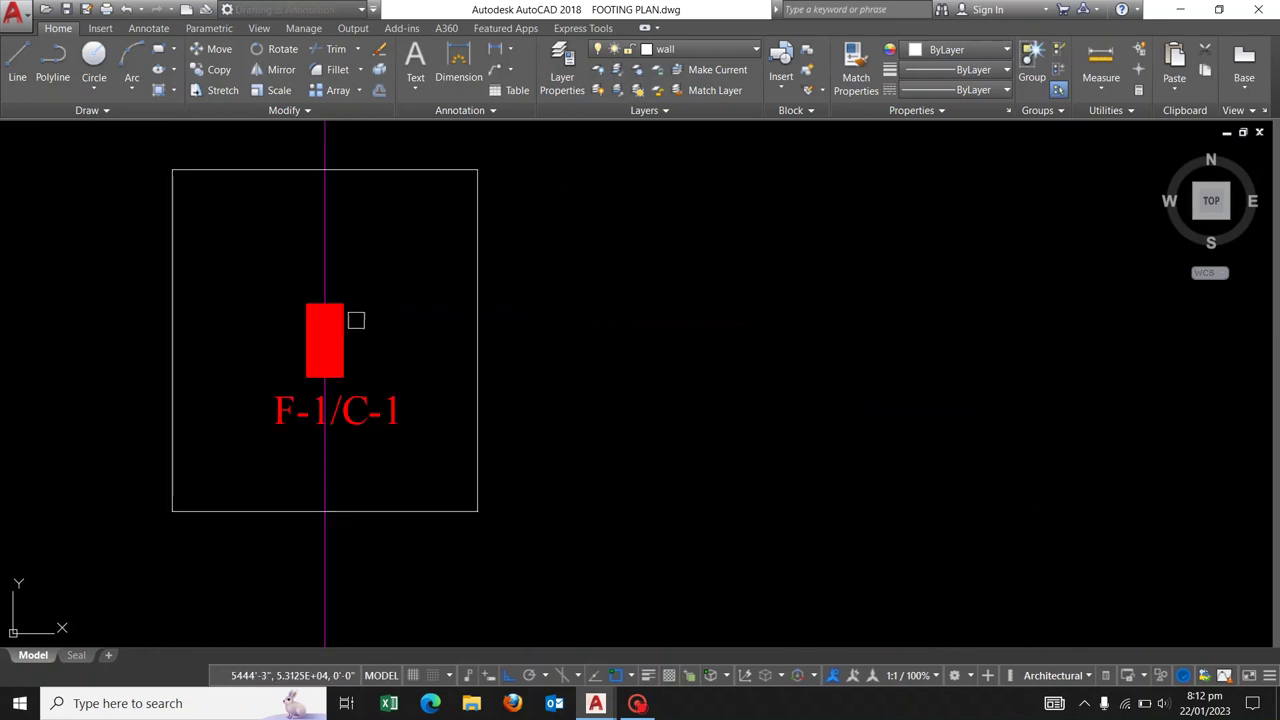
{"action": "scroll", "coordinate": [350, 324], "scroll_direction": "down", "scroll_amount": 2}
{"action": "scroll", "coordinate": [366, 240], "scroll_direction": "up", "scroll_amount": 3}
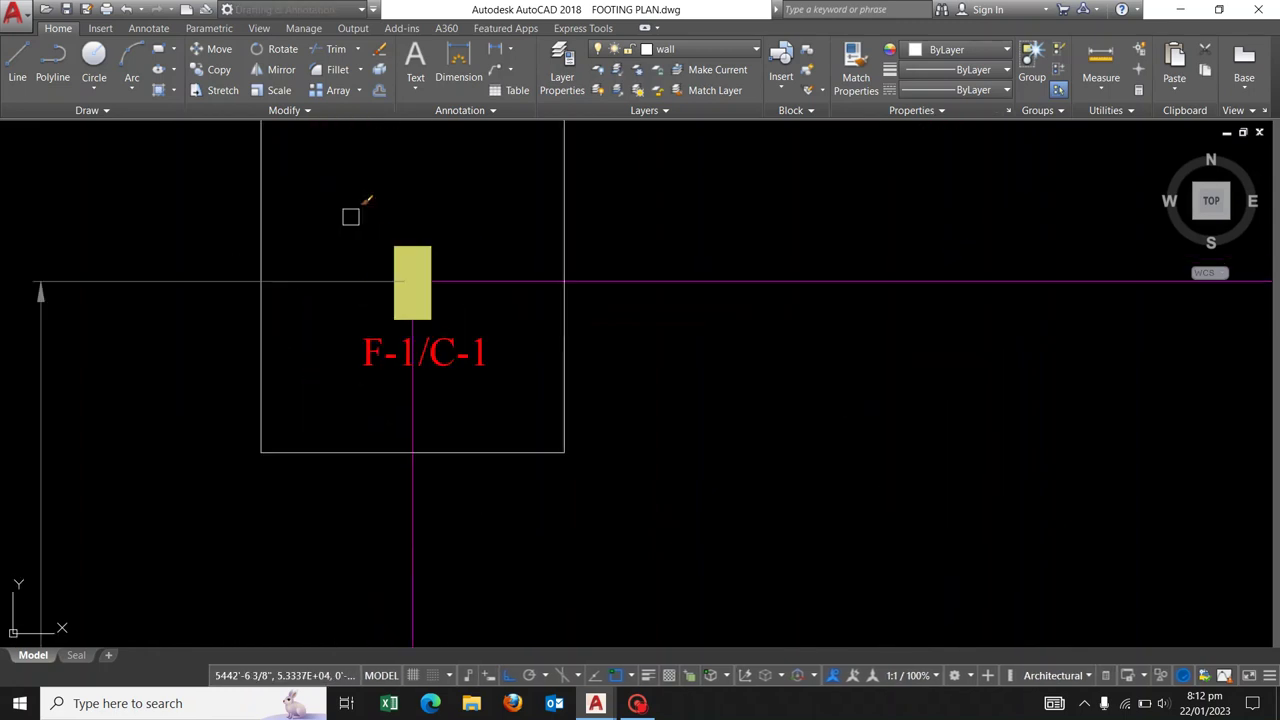
{"action": "left_click", "coordinate": [340, 195]}
{"action": "scroll", "coordinate": [464, 322], "scroll_direction": "down", "scroll_amount": 4}
{"action": "scroll", "coordinate": [655, 290], "scroll_direction": "up", "scroll_amount": 3}
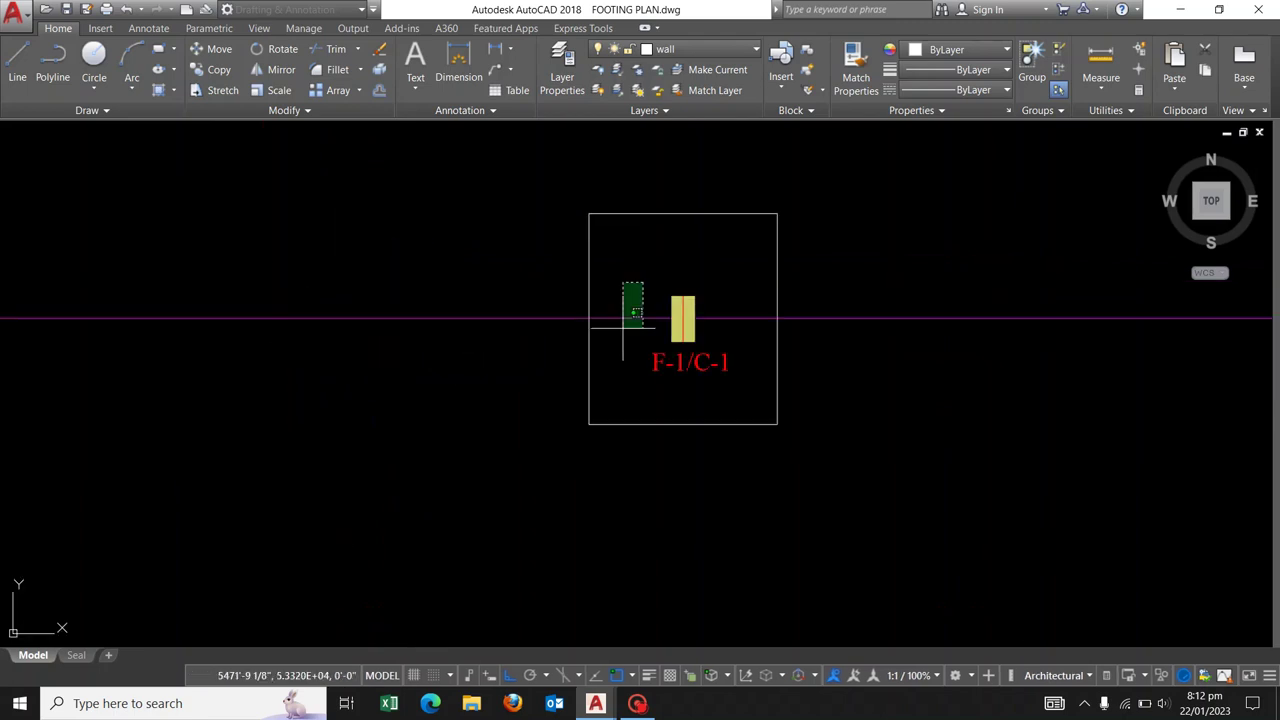
{"action": "scroll", "coordinate": [633, 312], "scroll_direction": "down", "scroll_amount": 3}
{"action": "left_click", "coordinate": [1000, 337]}
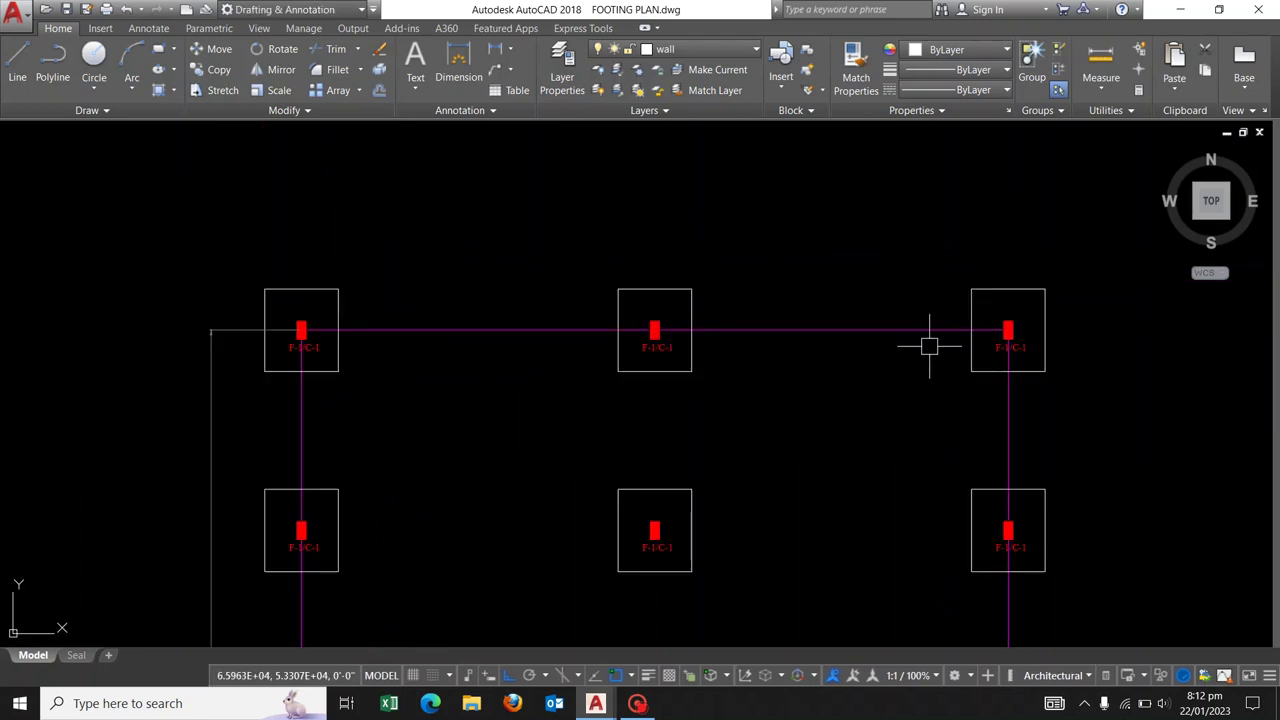
Use MA to give the left grid line the right grid line's blue style.
{"action": "scroll", "coordinate": [800, 310], "scroll_direction": "down", "scroll_amount": 2}
{"action": "scroll", "coordinate": [825, 355], "scroll_direction": "down", "scroll_amount": 3}
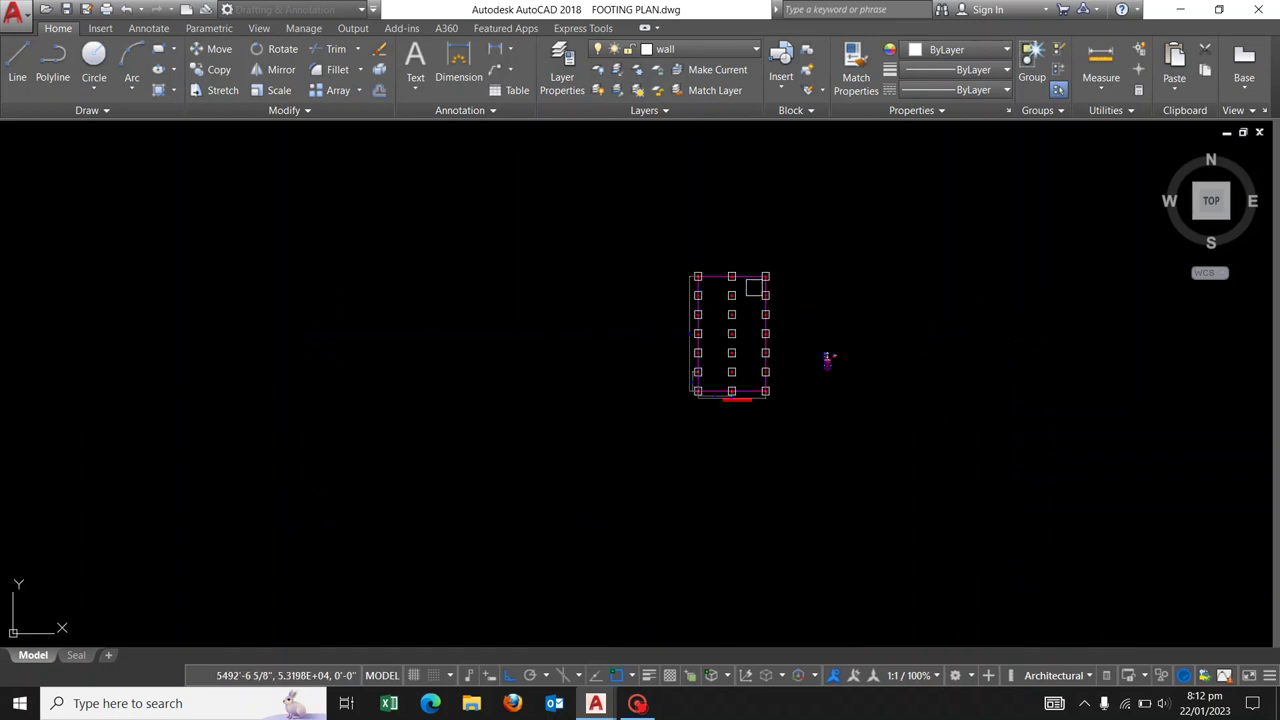
{"action": "scroll", "coordinate": [750, 357], "scroll_direction": "down", "scroll_amount": 3}
{"action": "scroll", "coordinate": [748, 360], "scroll_direction": "down", "scroll_amount": 1}
{"action": "scroll", "coordinate": [748, 360], "scroll_direction": "up", "scroll_amount": 3}
{"action": "scroll", "coordinate": [729, 343], "scroll_direction": "up", "scroll_amount": 3}
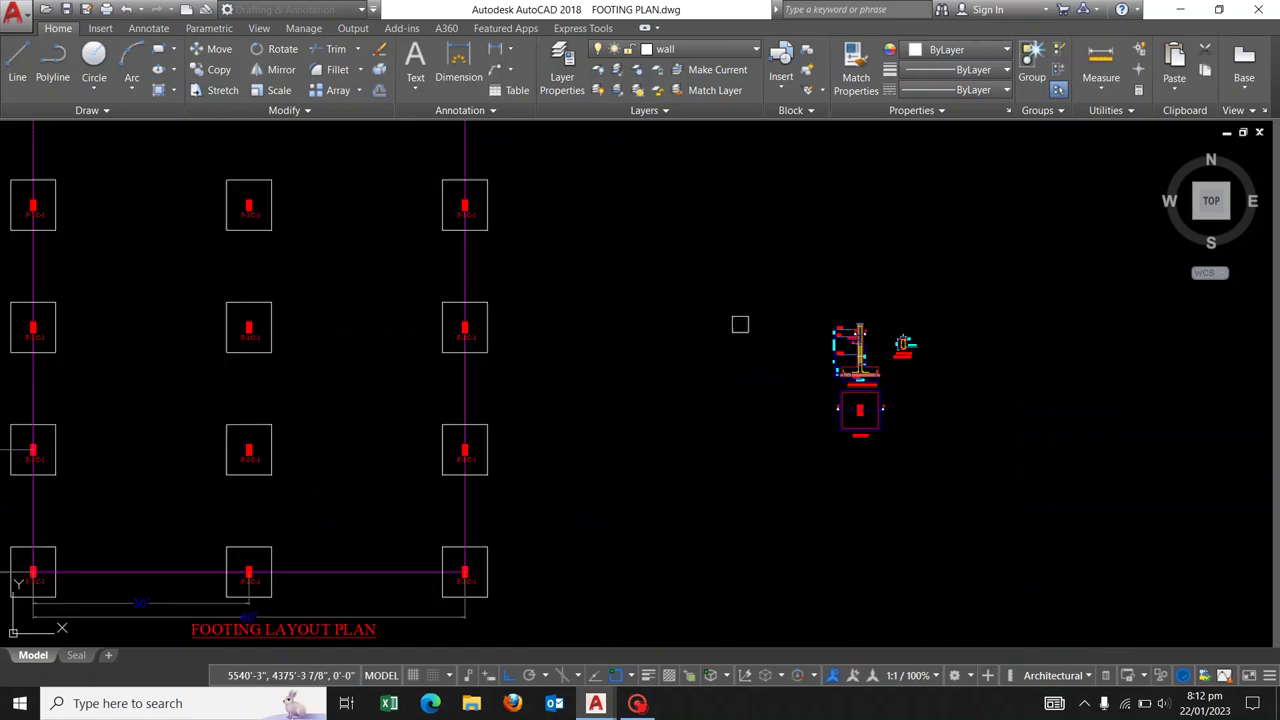
{"action": "scroll", "coordinate": [900, 380], "scroll_direction": "up", "scroll_amount": 3}
{"action": "scroll", "coordinate": [993, 427], "scroll_direction": "up", "scroll_amount": 2}
{"action": "scroll", "coordinate": [1200, 410], "scroll_direction": "down", "scroll_amount": 3}
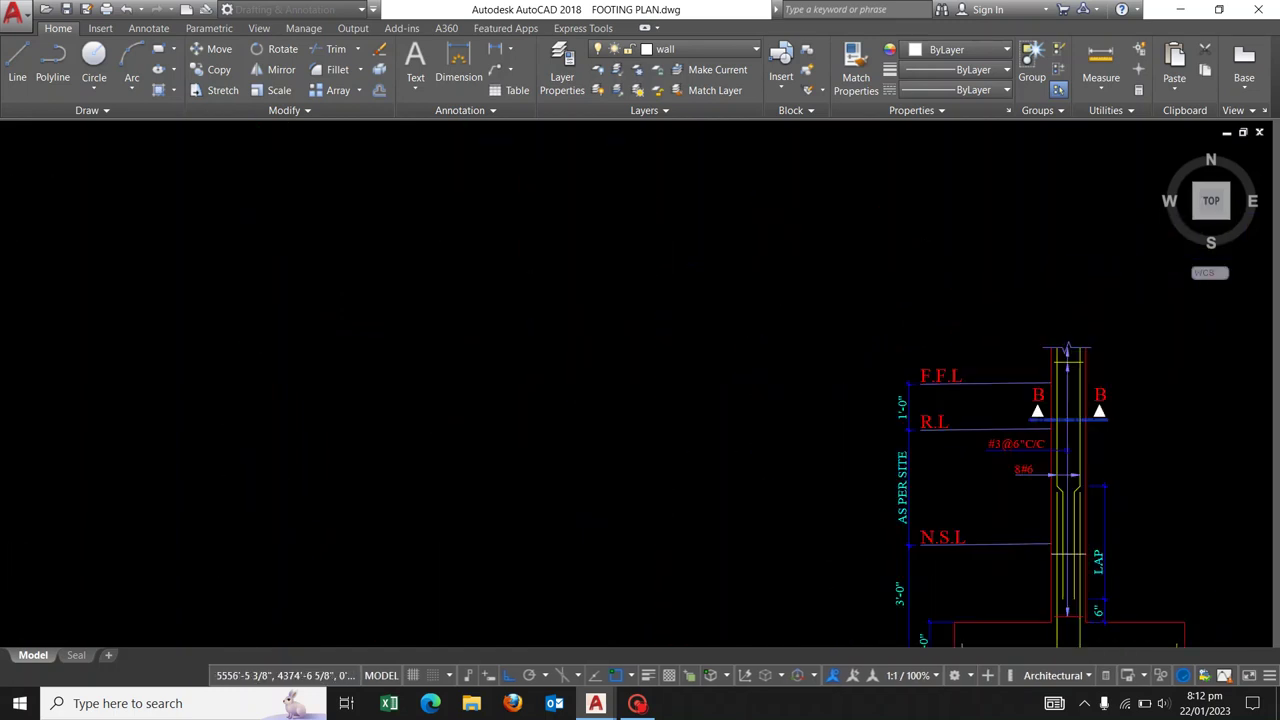
{"action": "scroll", "coordinate": [900, 400], "scroll_direction": "down", "scroll_amount": 3}
{"action": "middle_click_drag", "start_coordinate": [600, 351], "coordinate": [812, 331]}
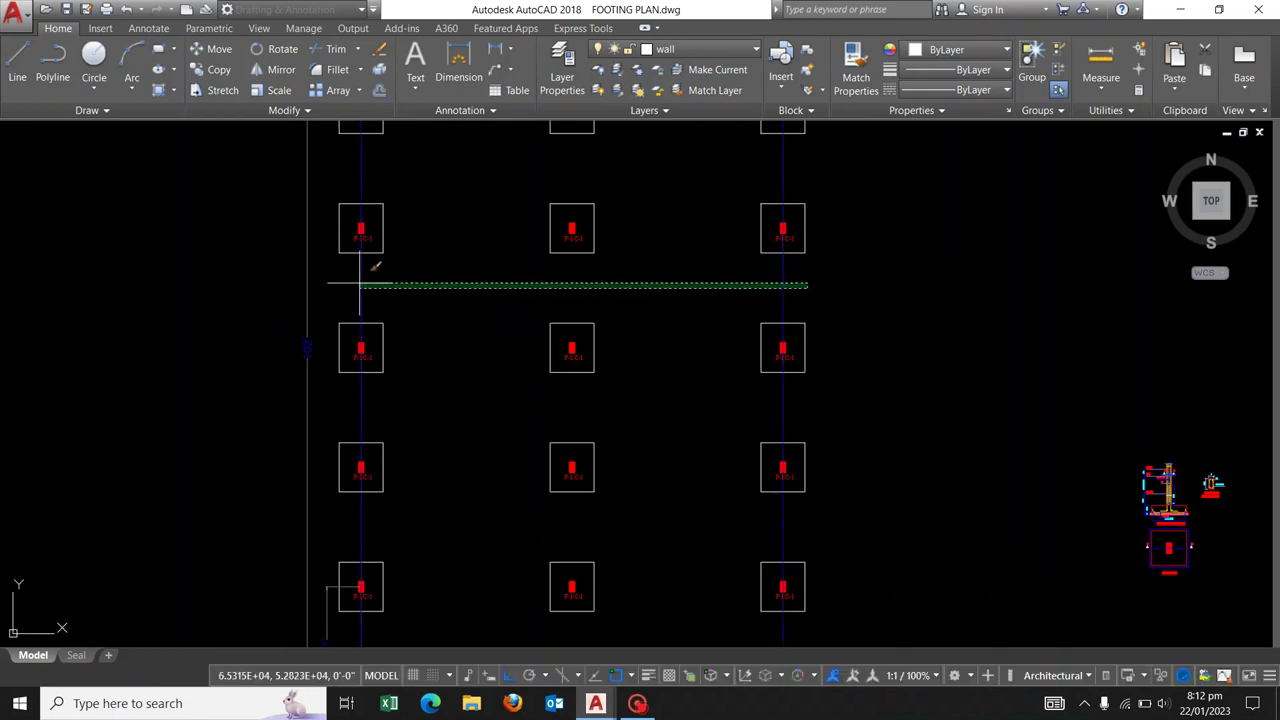
{"action": "left_click_drag", "start_coordinate": [767, 296], "coordinate": [364, 276]}
{"action": "scroll", "coordinate": [653, 413], "scroll_direction": "down", "scroll_amount": 4}
{"action": "scroll", "coordinate": [642, 318], "scroll_direction": "up", "scroll_amount": 4}
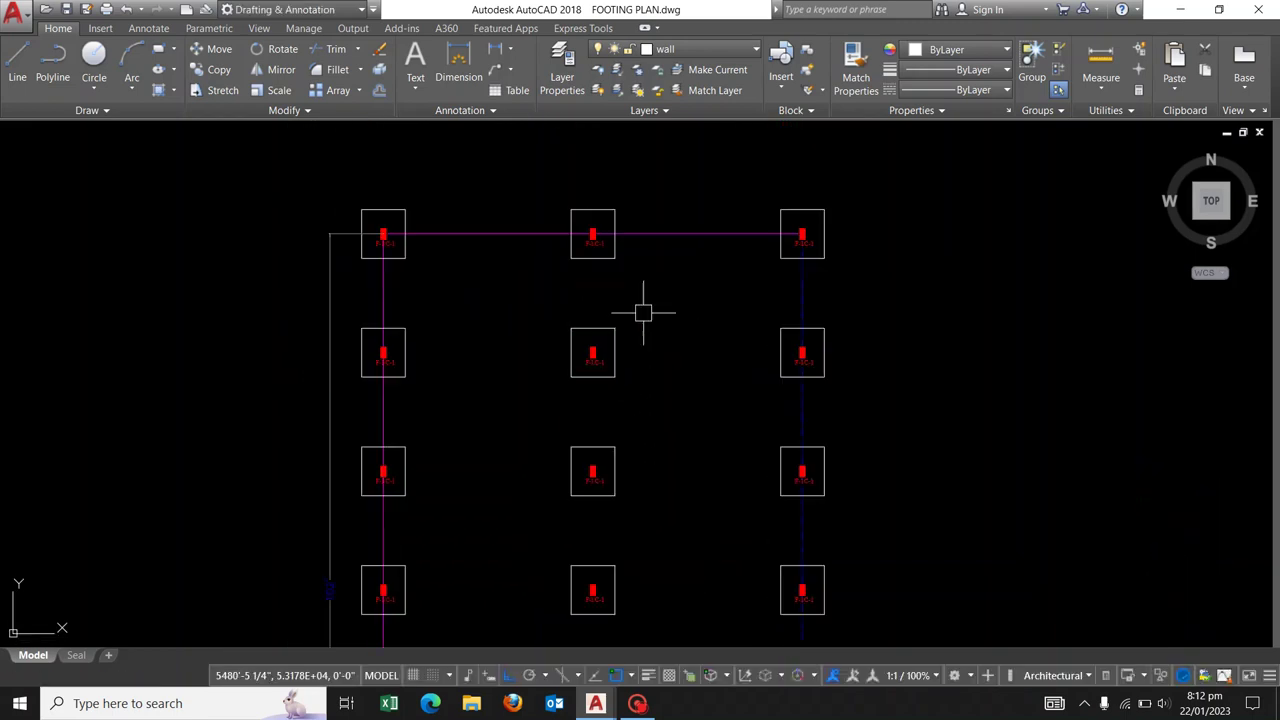
{"action": "type", "text": "ma"}
{"action": "key", "text": "Return"}
{"action": "left_click", "coordinate": [803, 295]}
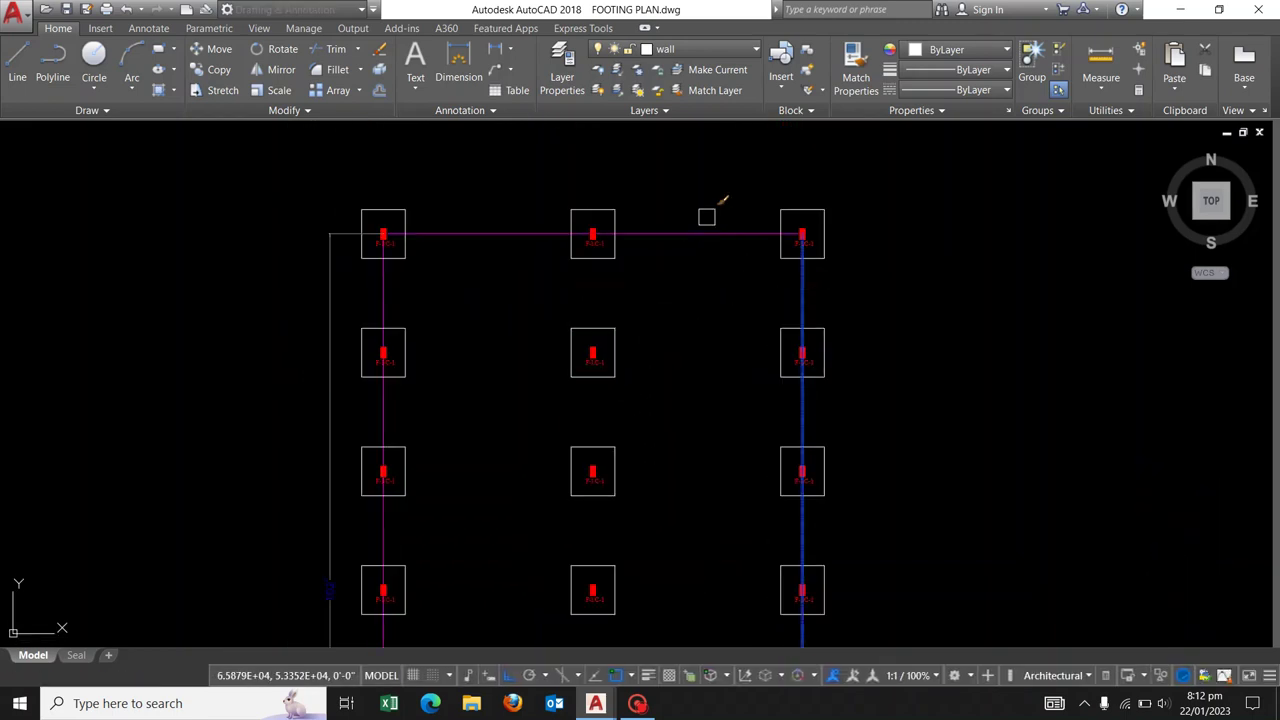
{"action": "left_click", "coordinate": [379, 278]}
Move the FOOTING LAYOUT PLAN title to the left, then slightly lower.
{"action": "scroll", "coordinate": [694, 349], "scroll_direction": "down", "scroll_amount": 3}
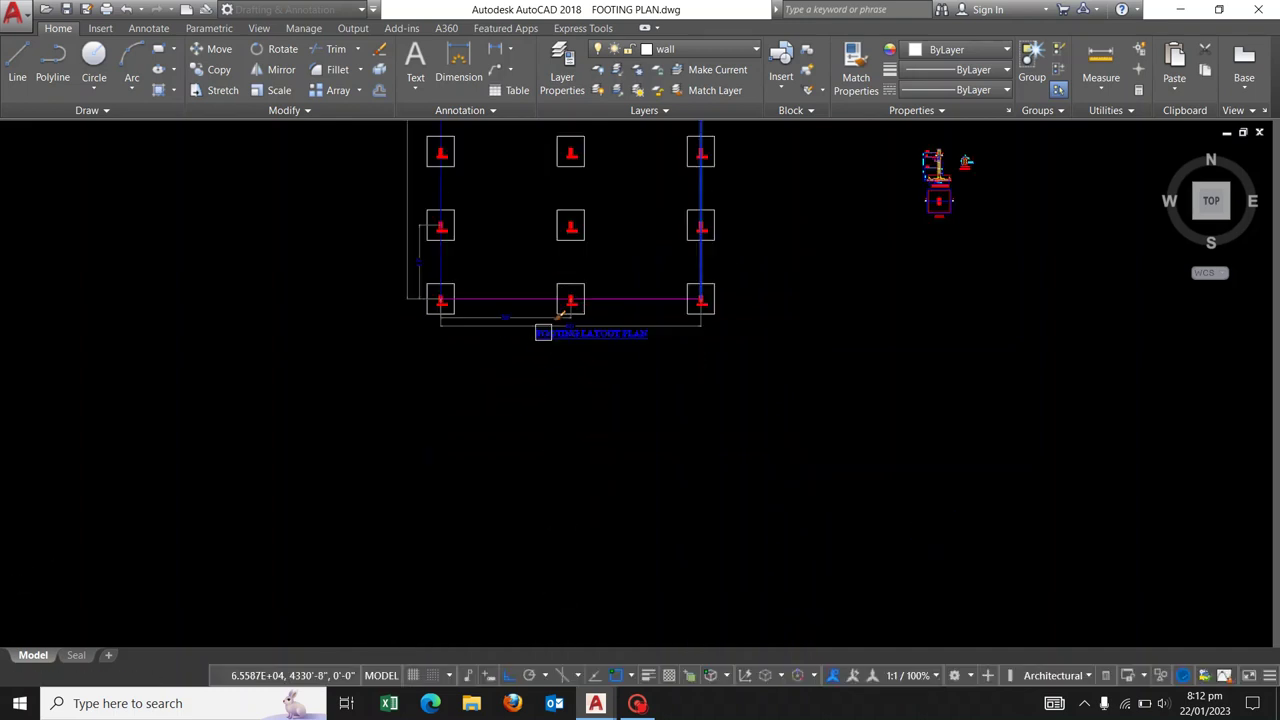
{"action": "scroll", "coordinate": [657, 370], "scroll_direction": "up", "scroll_amount": 5}
{"action": "left_click_drag", "start_coordinate": [911, 320], "coordinate": [572, 452]}
{"action": "key", "text": "Return"}
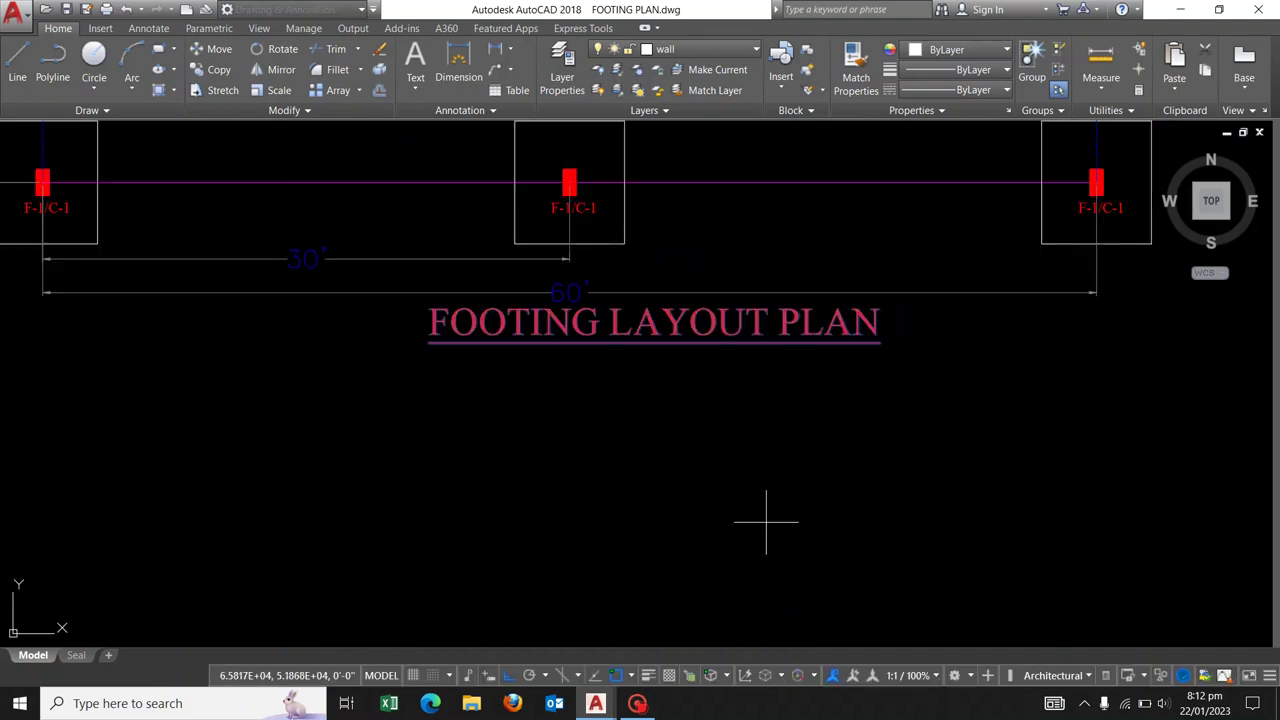
{"action": "left_click", "coordinate": [766, 521]}
{"action": "left_click", "coordinate": [371, 549]}
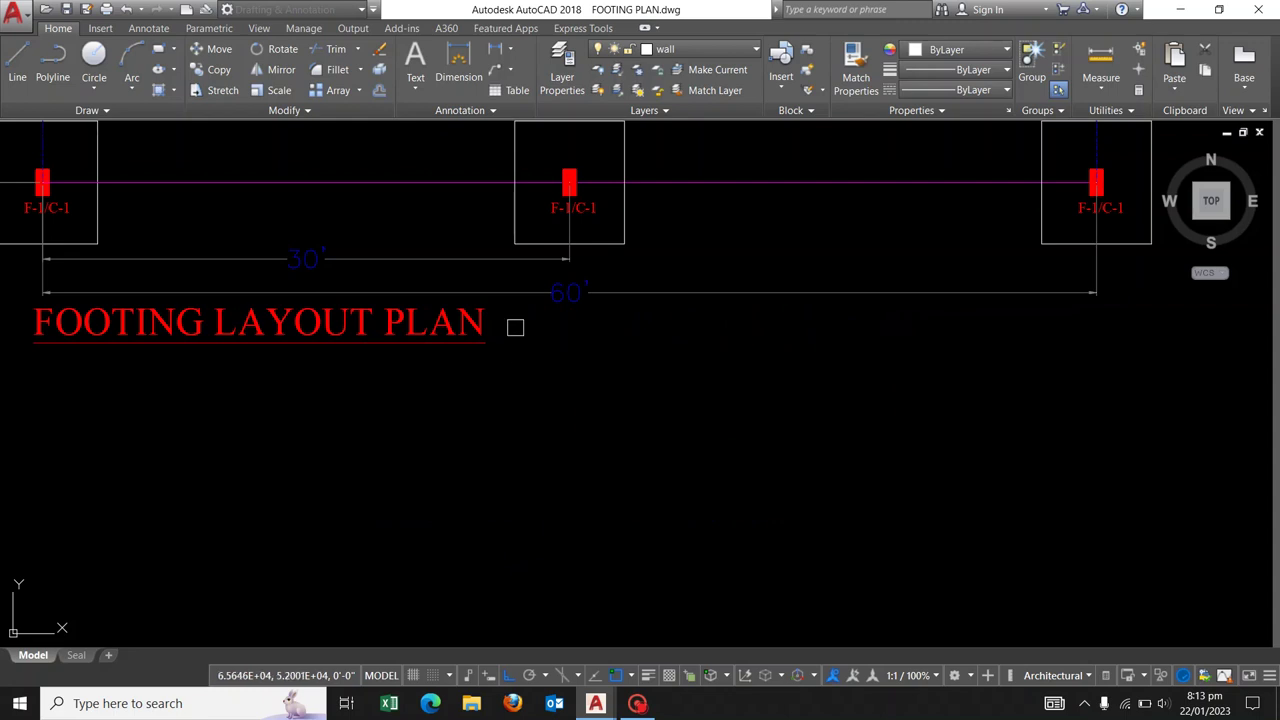
{"action": "left_click", "coordinate": [478, 323]}
{"action": "key", "text": "Return"}
{"action": "left_click", "coordinate": [431, 420]}
{"action": "left_click", "coordinate": [428, 443]}
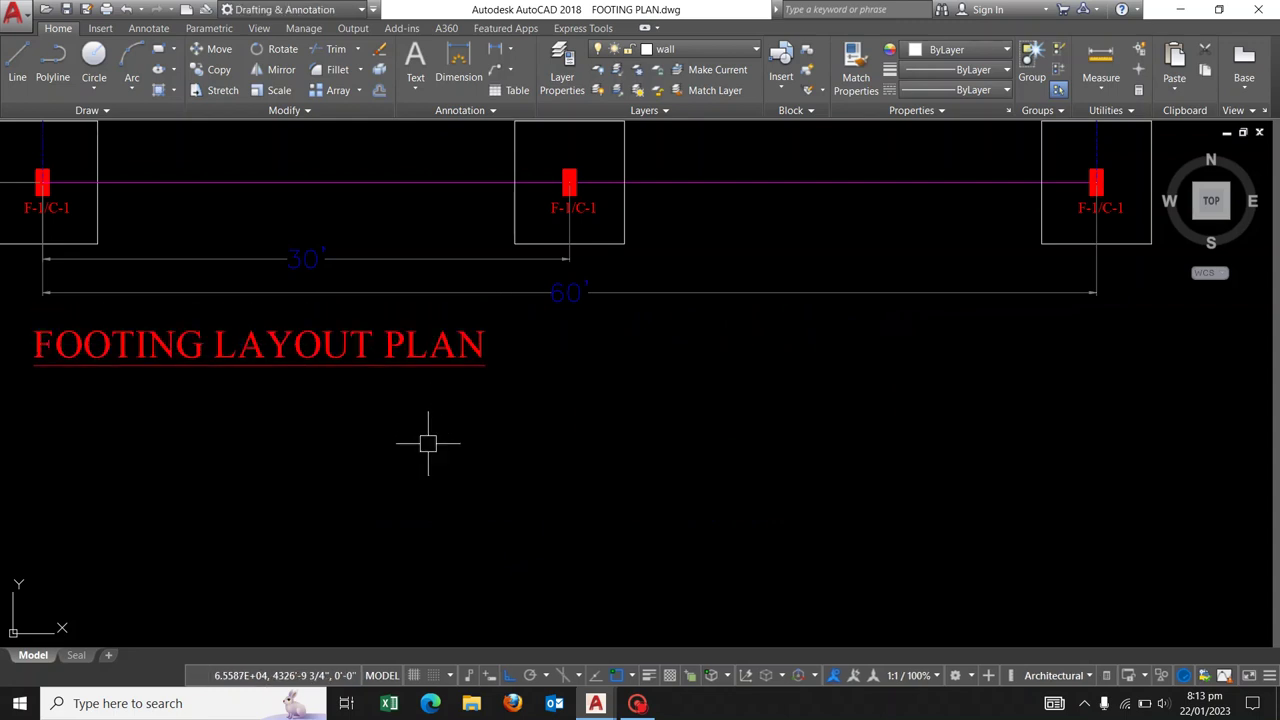
{"action": "scroll", "coordinate": [615, 423], "scroll_direction": "down", "scroll_amount": 3}
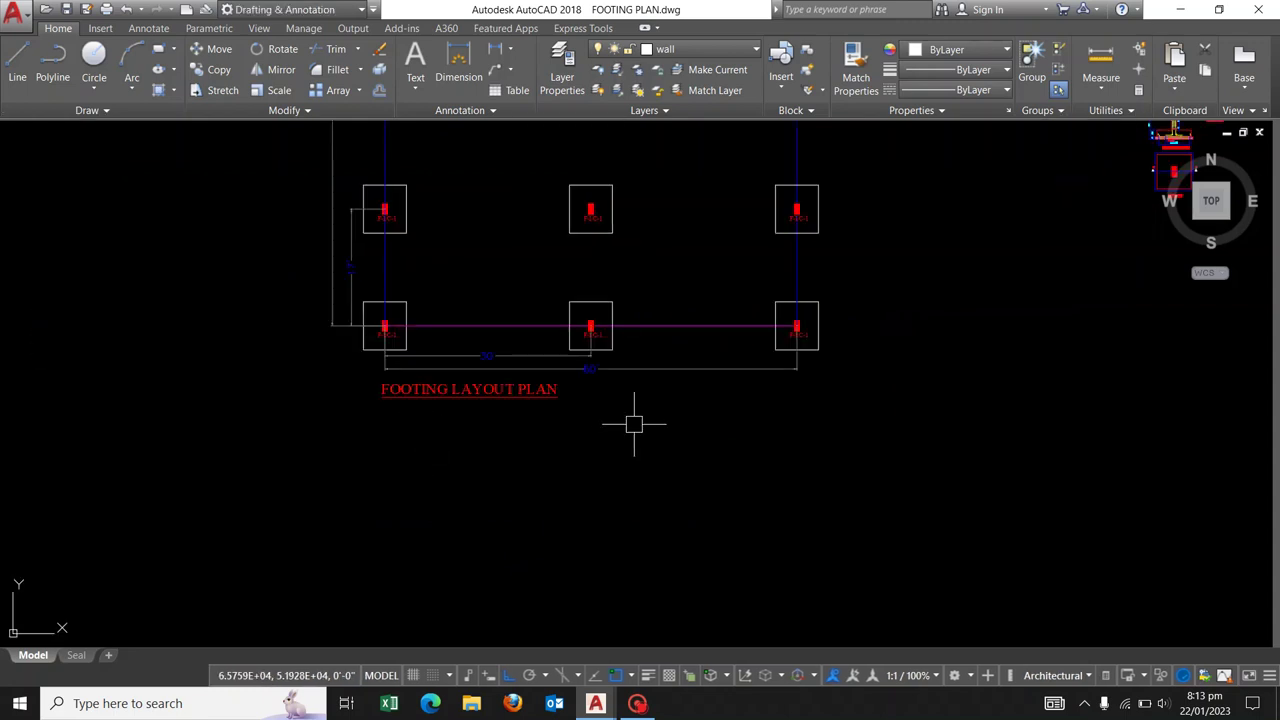
Change the bottom blue grid line's linetype scale from 0.2000 to 5.
{"action": "middle_click_drag", "start_coordinate": [591, 412], "coordinate": [601, 431]}
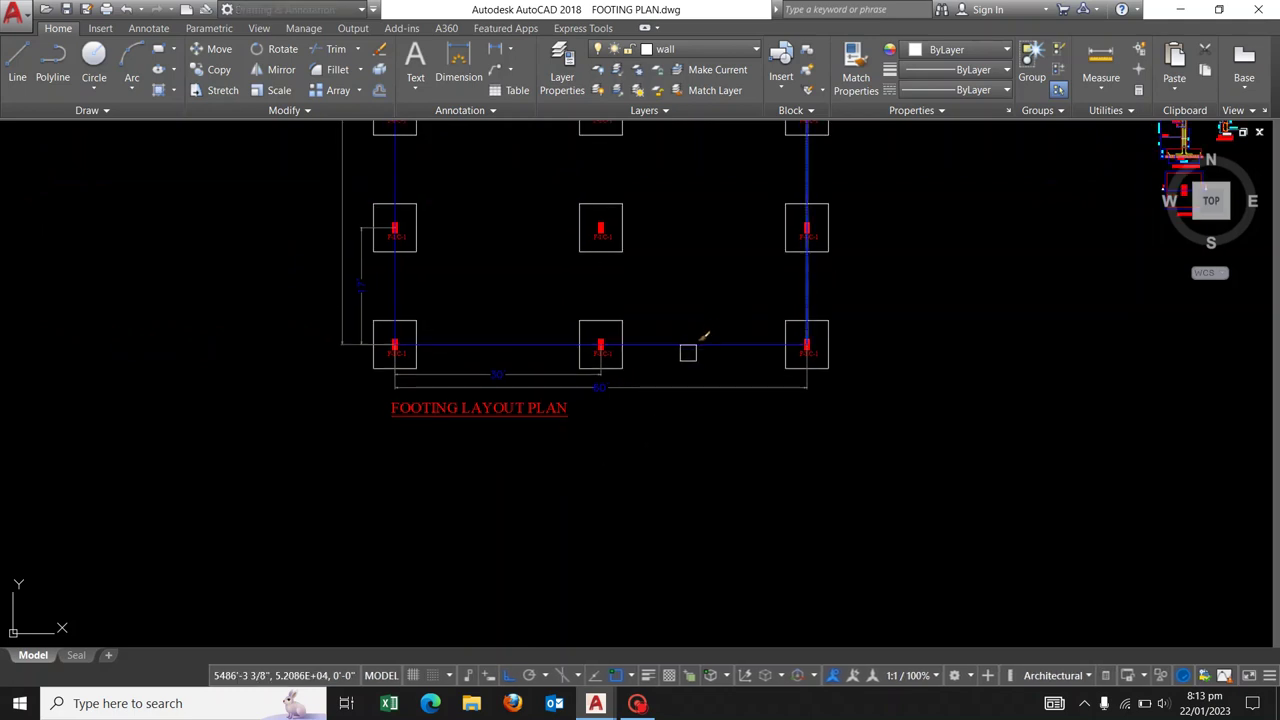
{"action": "scroll", "coordinate": [758, 357], "scroll_direction": "up", "scroll_amount": 5}
{"action": "scroll", "coordinate": [766, 380], "scroll_direction": "up", "scroll_amount": 3}
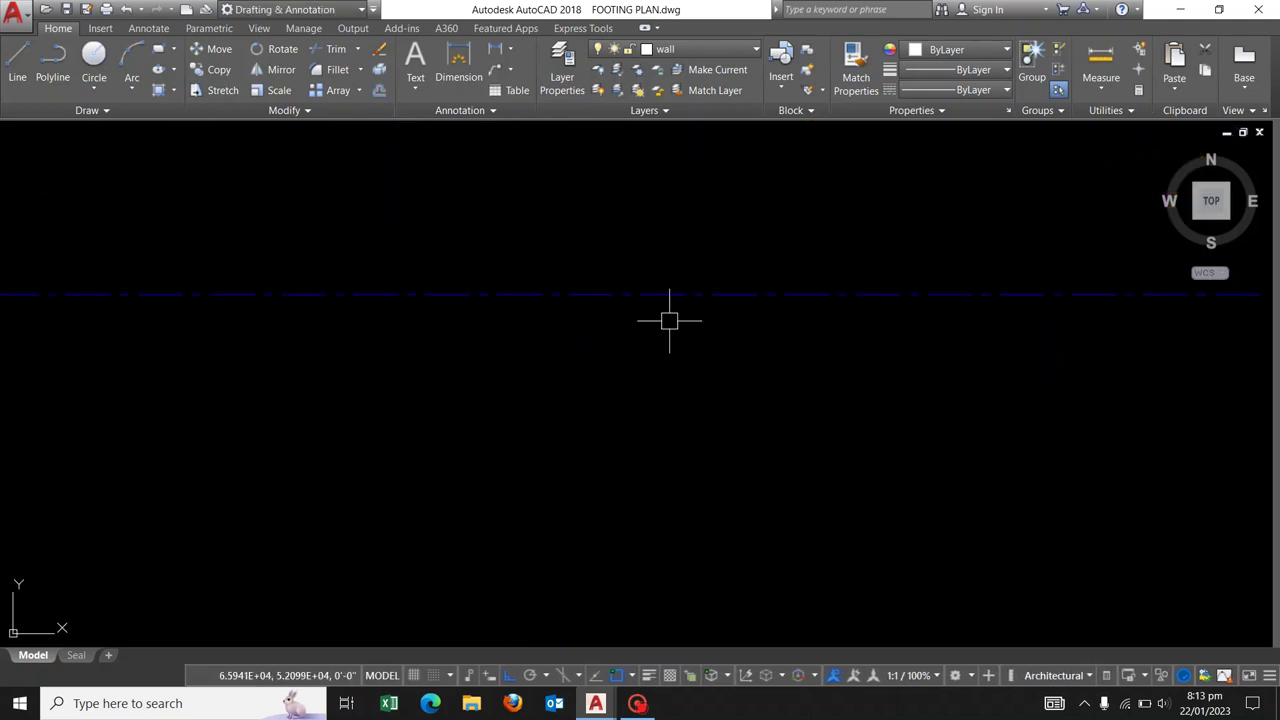
{"action": "left_click_drag", "start_coordinate": [691, 266], "coordinate": [612, 384]}
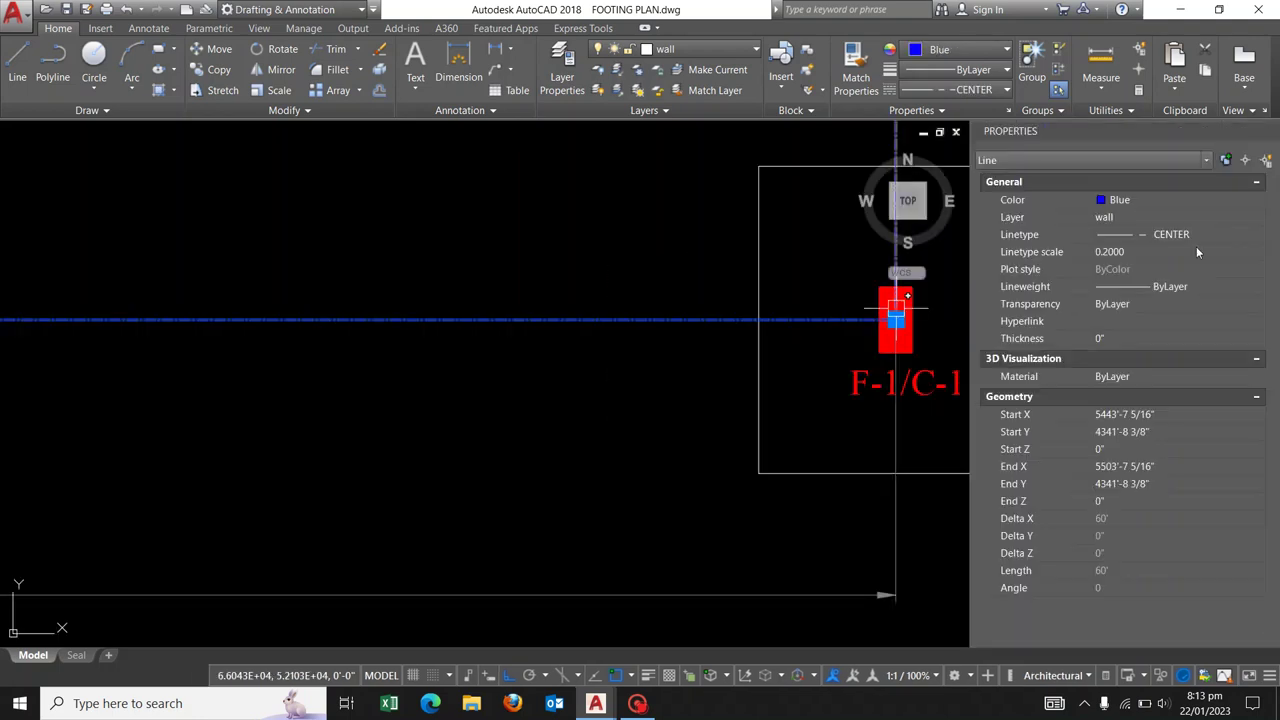
{"action": "left_click", "coordinate": [1142, 251]}
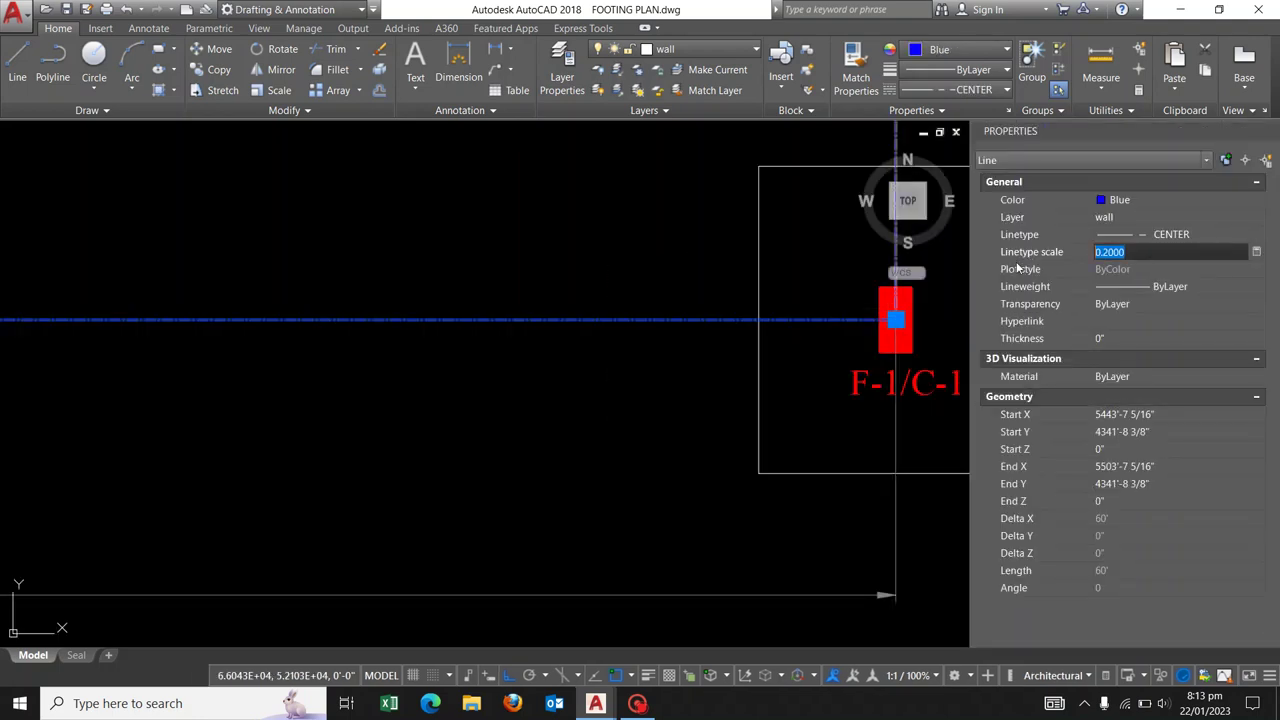
{"action": "type", "text": "5"}
{"action": "key", "text": "Return"}
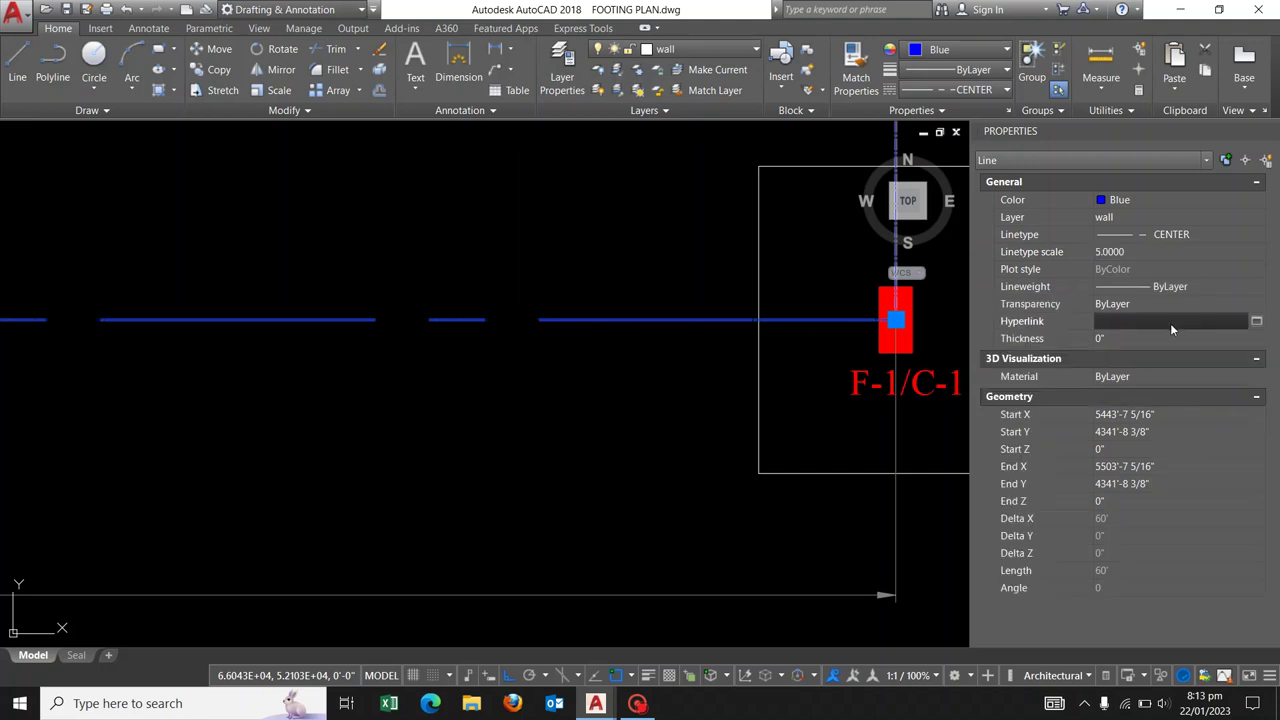
{"action": "key", "text": "Escape"}
{"action": "scroll", "coordinate": [610, 470], "scroll_direction": "down", "scroll_amount": 5}
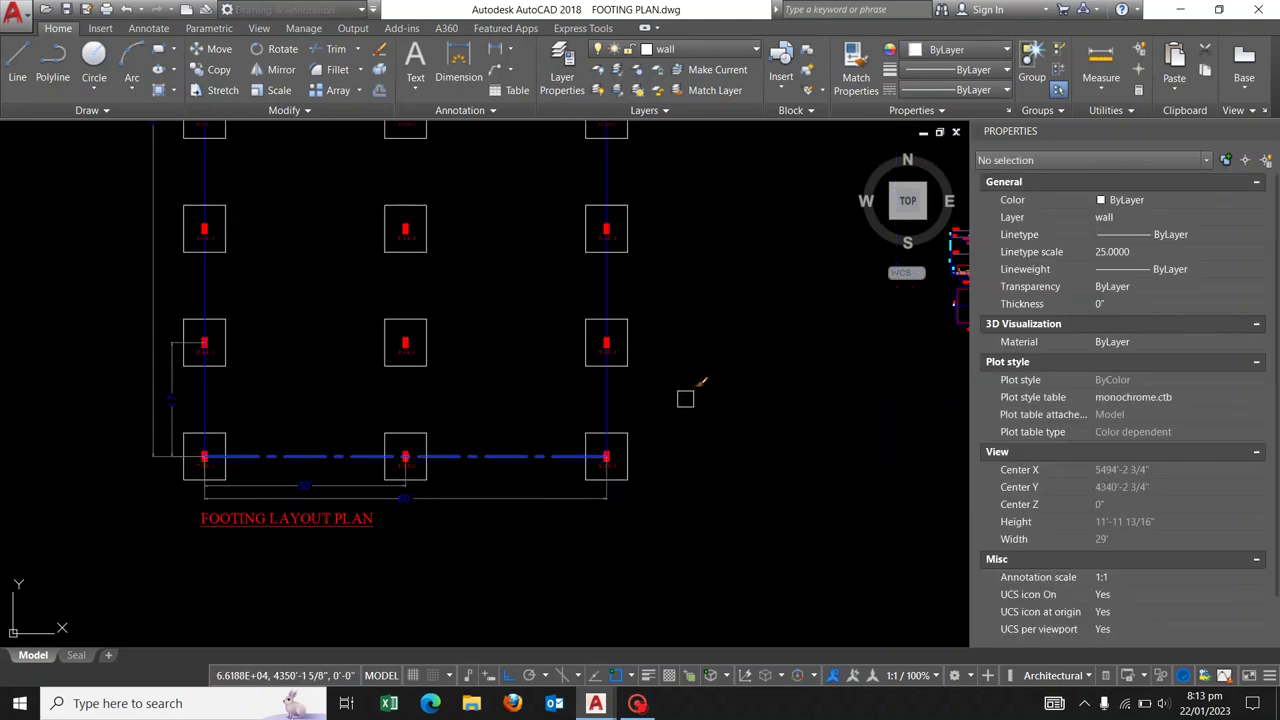
Attempt to stretch the left vertical grid line's bottom end, then undo it.
{"action": "middle_click_drag", "start_coordinate": [276, 380], "coordinate": [286, 500]}
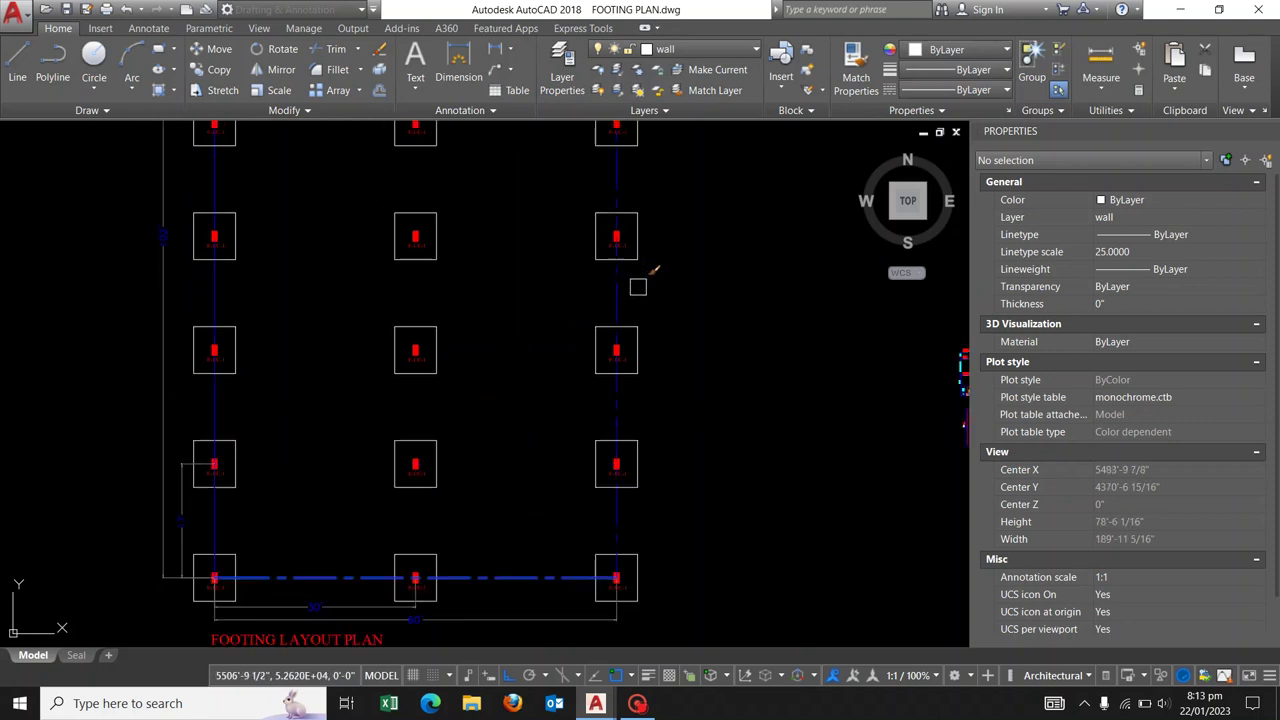
{"action": "left_click_drag", "start_coordinate": [638, 287], "coordinate": [223, 291]}
{"action": "scroll", "coordinate": [223, 291], "scroll_direction": "down", "scroll_amount": 3}
{"action": "scroll", "coordinate": [323, 466], "scroll_direction": "down", "scroll_amount": 2}
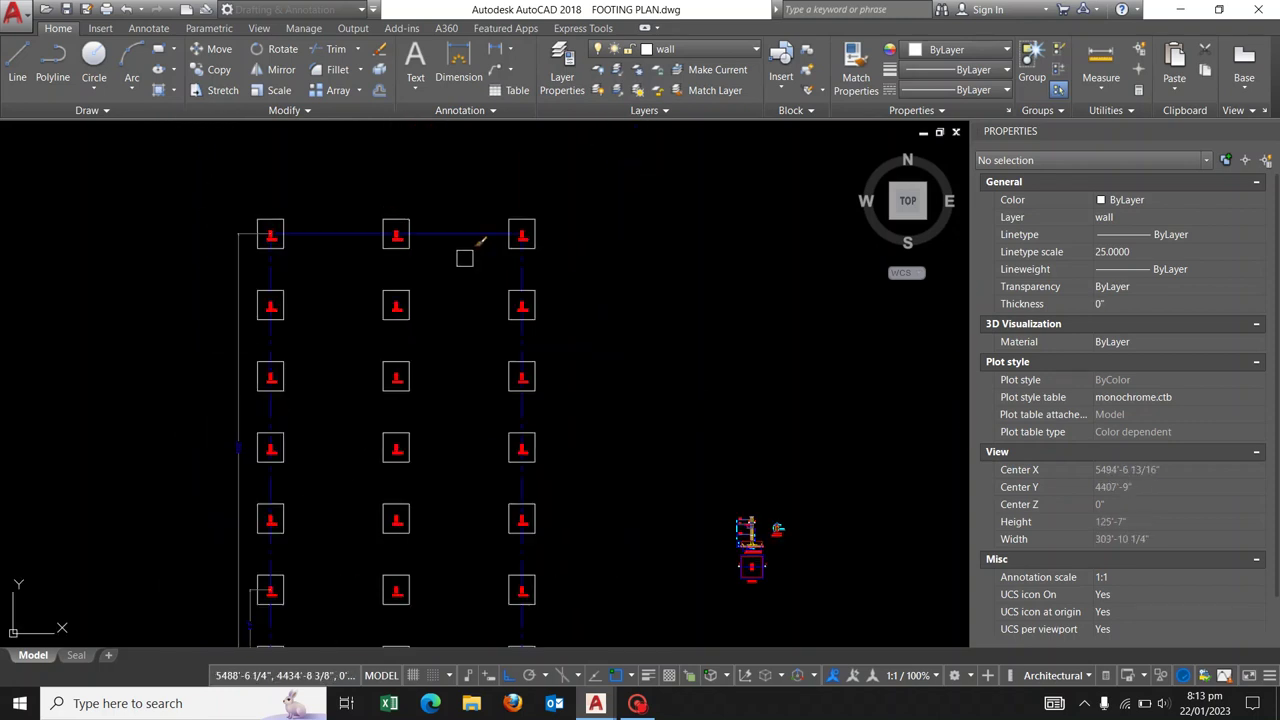
{"action": "middle_click_drag", "start_coordinate": [427, 313], "coordinate": [440, 290]}
{"action": "middle_click_drag", "start_coordinate": [470, 505], "coordinate": [466, 326]}
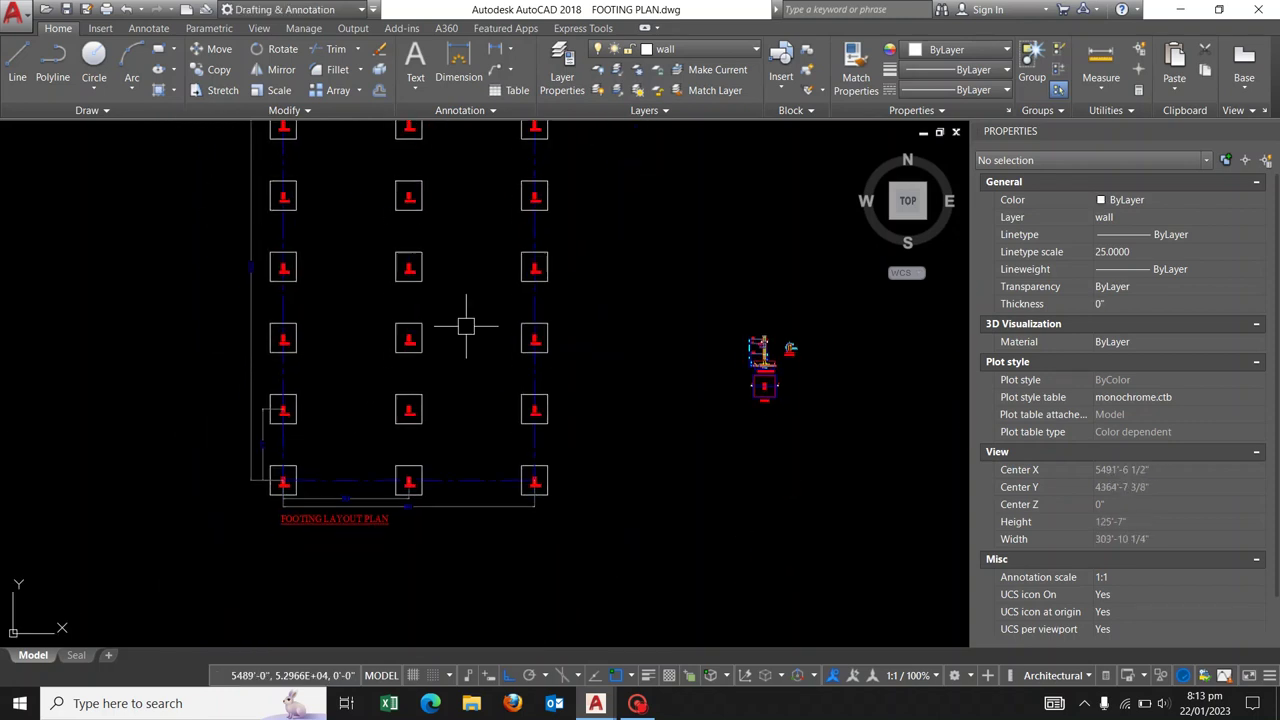
{"action": "middle_click_drag", "start_coordinate": [494, 429], "coordinate": [503, 529]}
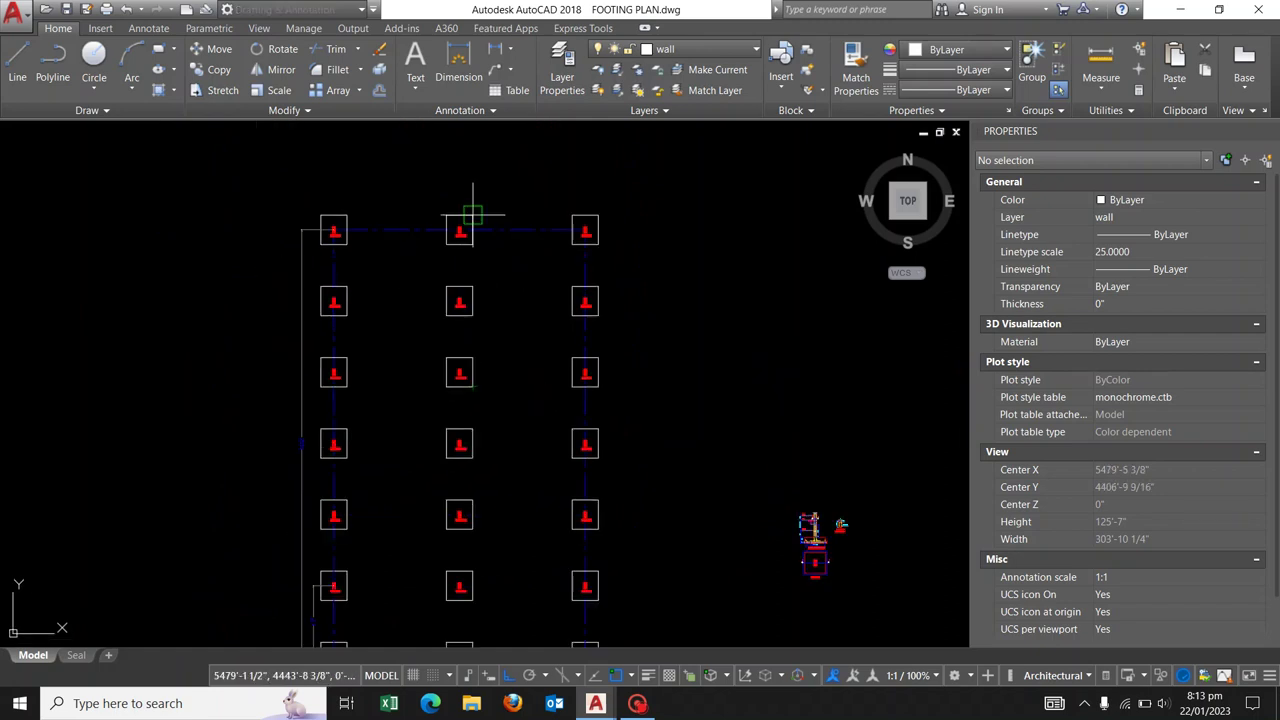
{"action": "scroll", "coordinate": [471, 240], "scroll_direction": "up", "scroll_amount": 8}
{"action": "left_click", "coordinate": [434, 388]}
{"action": "scroll", "coordinate": [443, 280], "scroll_direction": "down", "scroll_amount": 3}
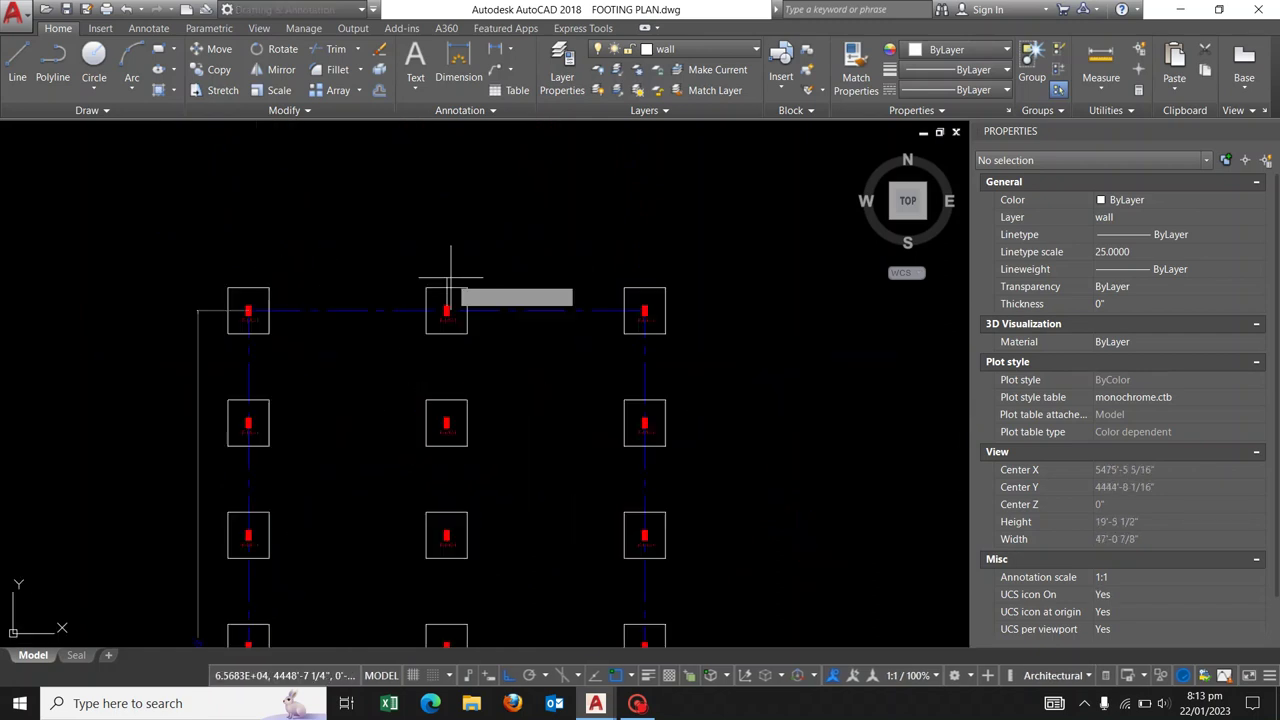
{"action": "scroll", "coordinate": [474, 309], "scroll_direction": "down", "scroll_amount": 2}
{"action": "scroll", "coordinate": [470, 520], "scroll_direction": "up", "scroll_amount": 5}
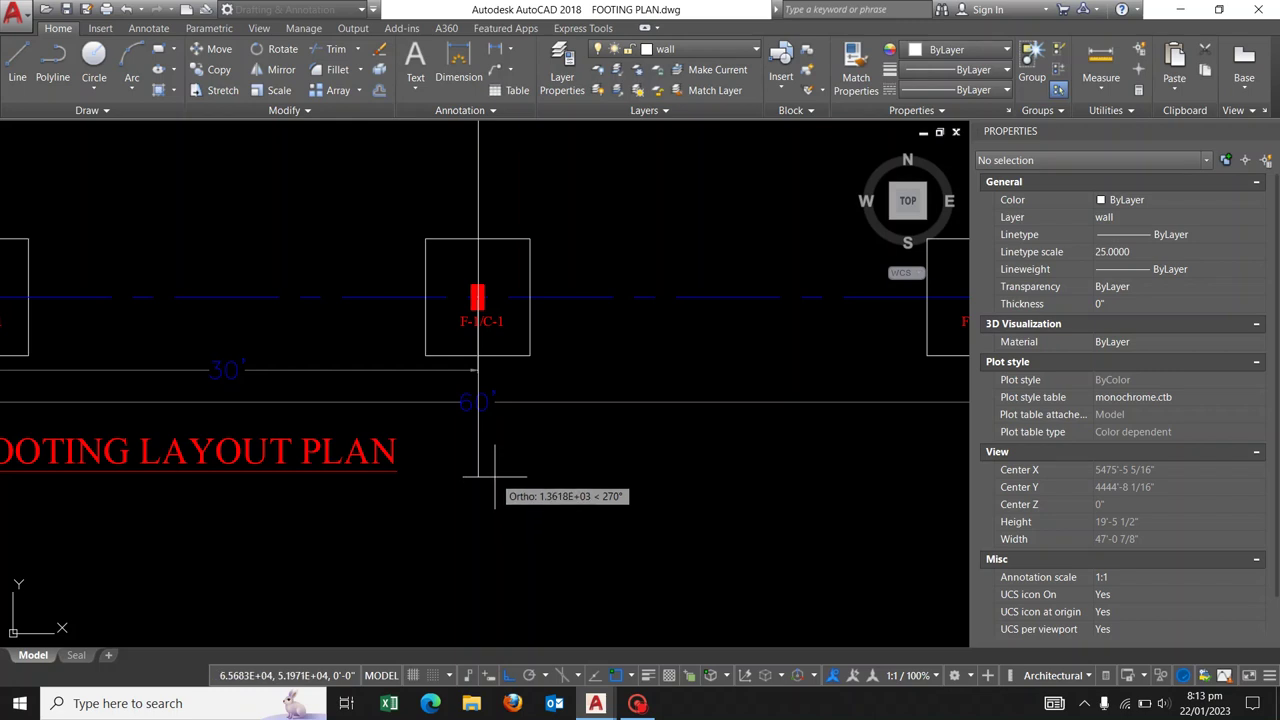
{"action": "scroll", "coordinate": [496, 490], "scroll_direction": "down", "scroll_amount": 4}
{"action": "scroll", "coordinate": [166, 370], "scroll_direction": "up", "scroll_amount": 4}
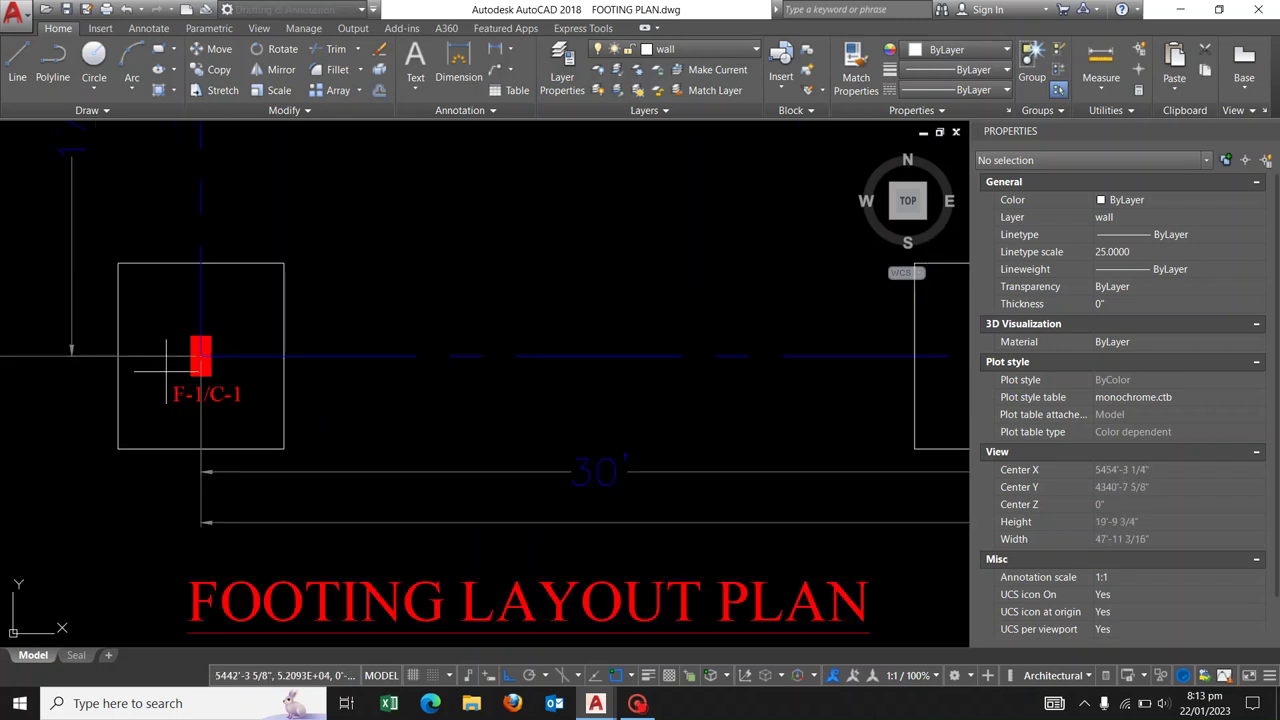
{"action": "left_click", "coordinate": [201, 298]}
{"action": "left_click", "coordinate": [198, 442]}
{"action": "middle_click_drag", "start_coordinate": [190, 450], "coordinate": [237, 310]}
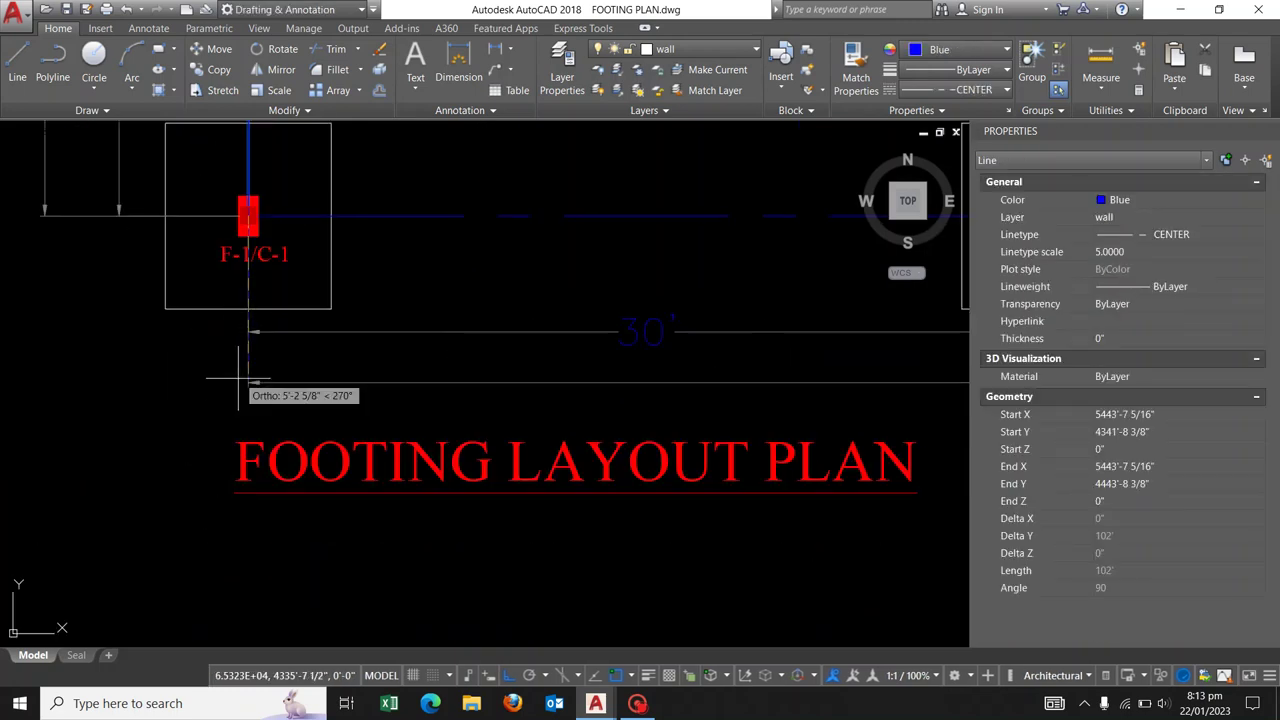
{"action": "left_click", "coordinate": [235, 440]}
{"action": "key", "text": "ctrl+z"}
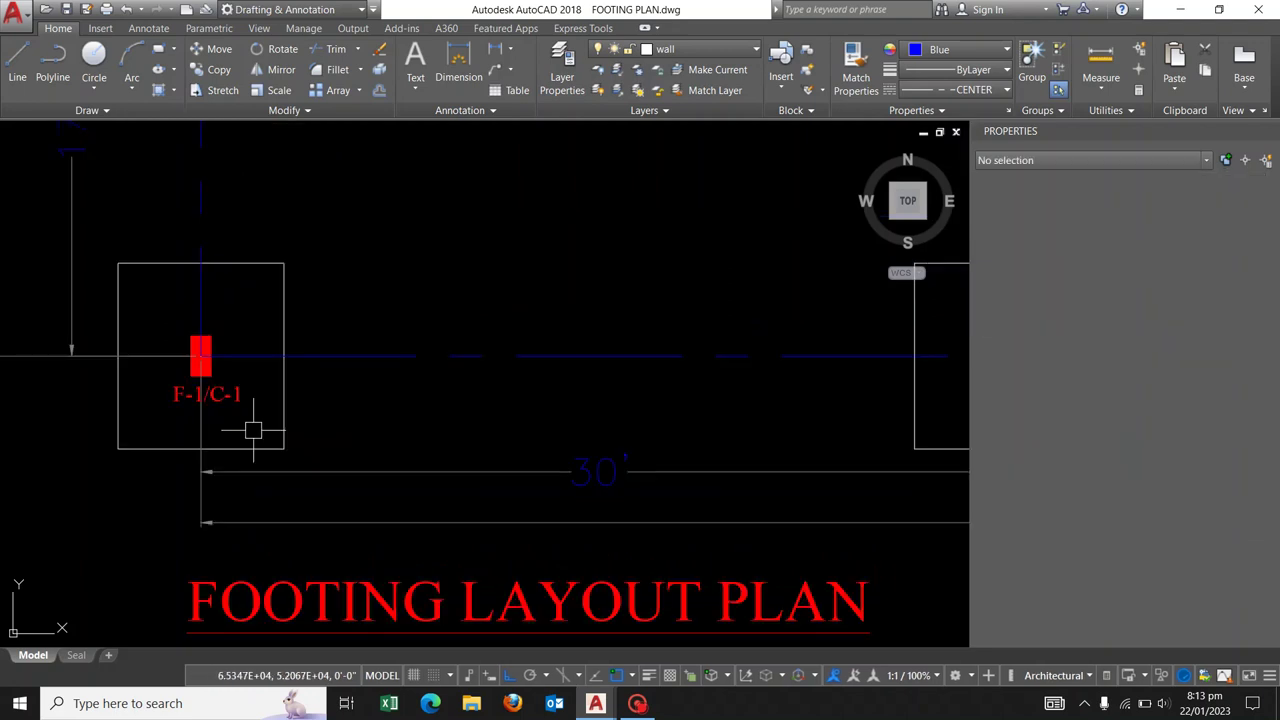
Extend the left grid line to 109'-3 13/16" and the right grid line below the bottom footings.
{"action": "left_click", "coordinate": [201, 343]}
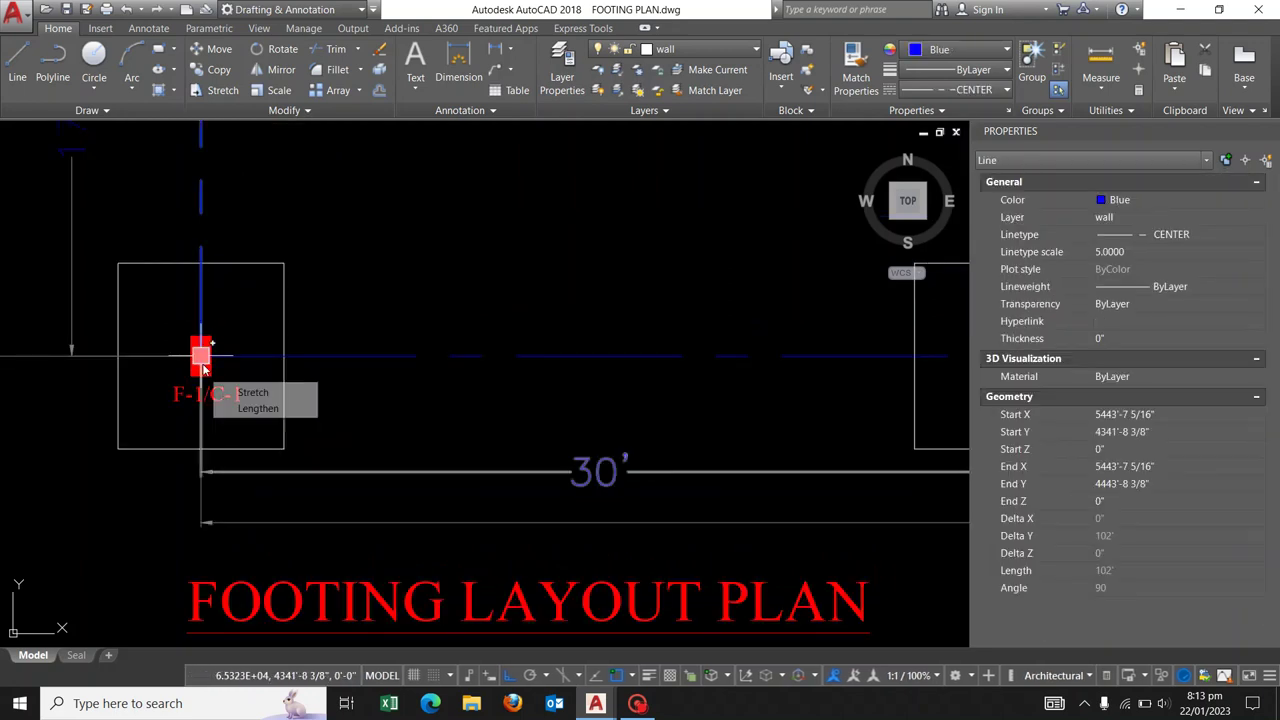
{"action": "left_click", "coordinate": [201, 345]}
{"action": "left_click", "coordinate": [201, 549]}
{"action": "scroll", "coordinate": [201, 549], "scroll_direction": "down", "scroll_amount": 3}
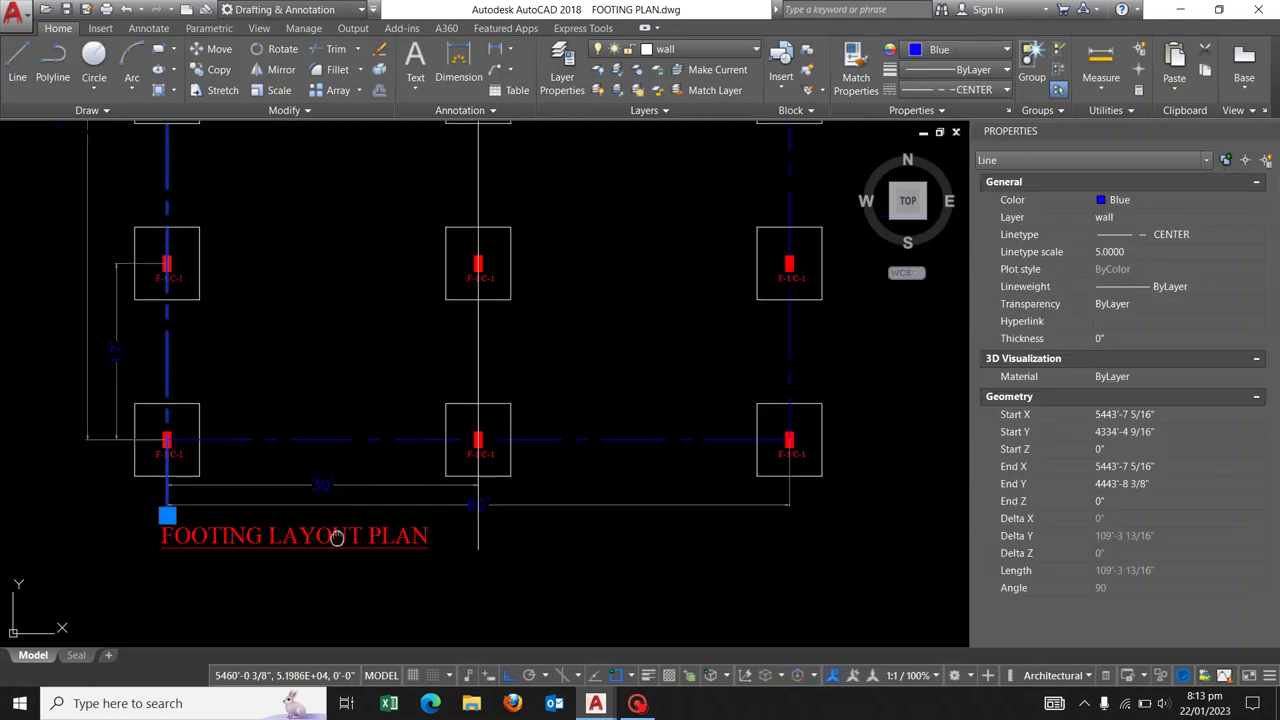
{"action": "key", "text": "Escape"}
{"action": "left_click", "coordinate": [733, 317]}
{"action": "left_click", "coordinate": [733, 403]}
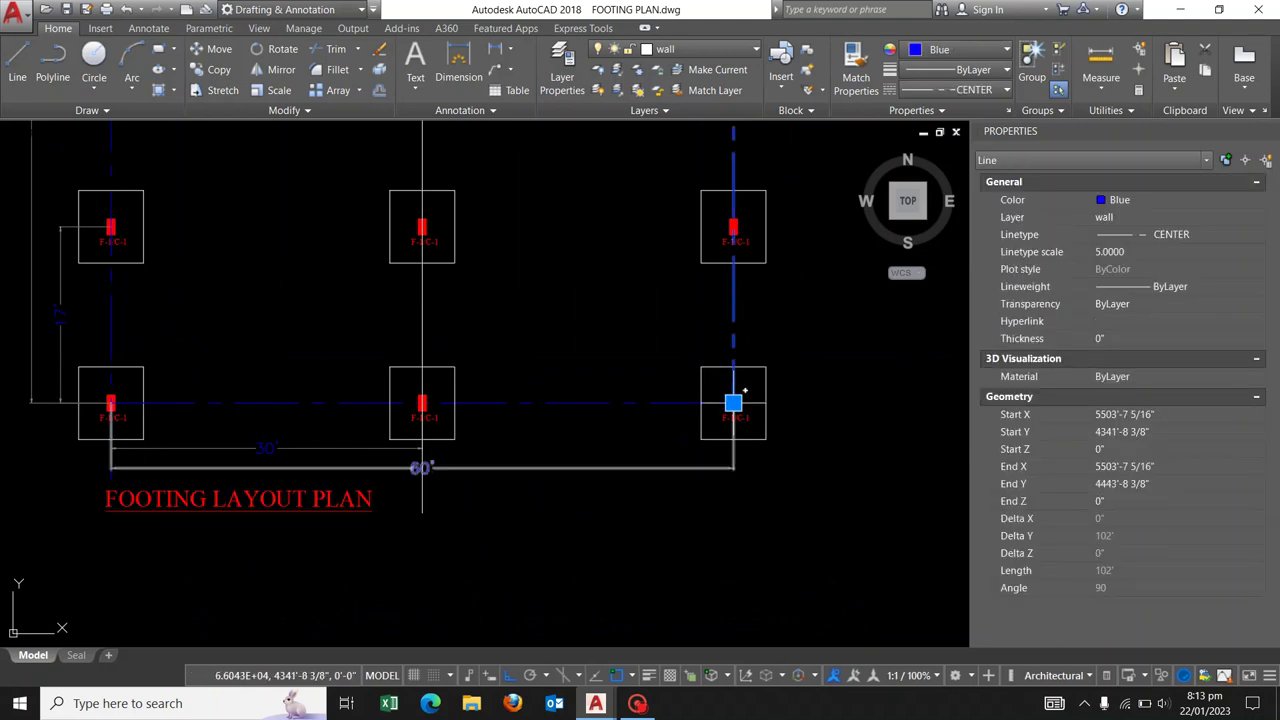
{"action": "left_click", "coordinate": [733, 514]}
{"action": "key", "text": "Escape"}
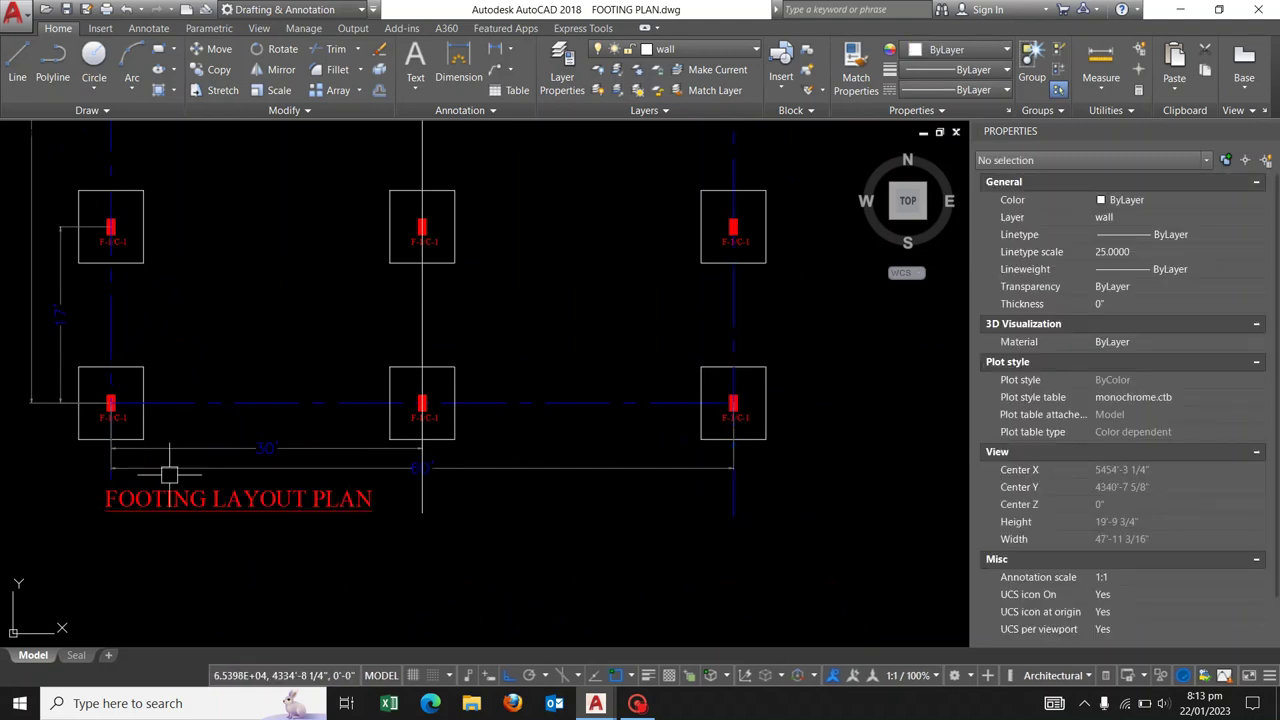
Move the FOOTING LAYOUT PLAN title lower on the sheet.
{"action": "scroll", "coordinate": [108, 495], "scroll_direction": "up", "scroll_amount": 4}
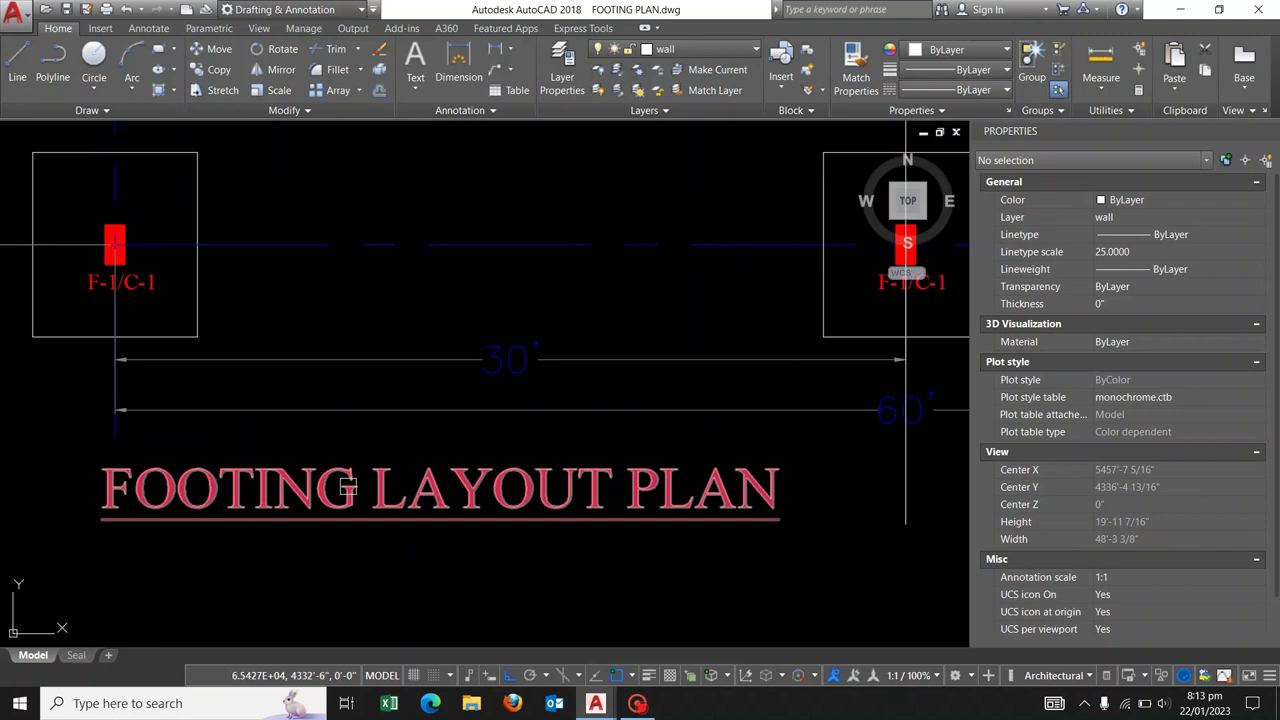
{"action": "left_click", "coordinate": [347, 485]}
{"action": "key", "text": "m"}
{"action": "key", "text": "Return"}
{"action": "left_click", "coordinate": [67, 395]}
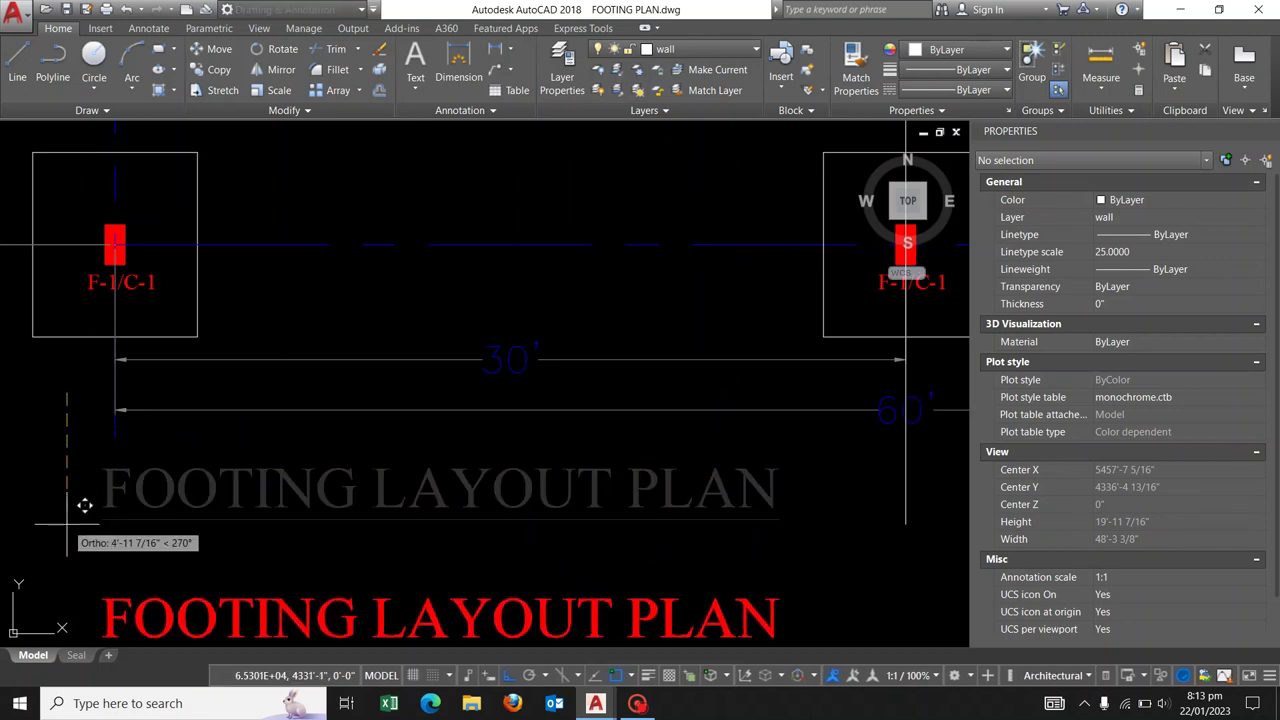
{"action": "left_click", "coordinate": [85, 505]}
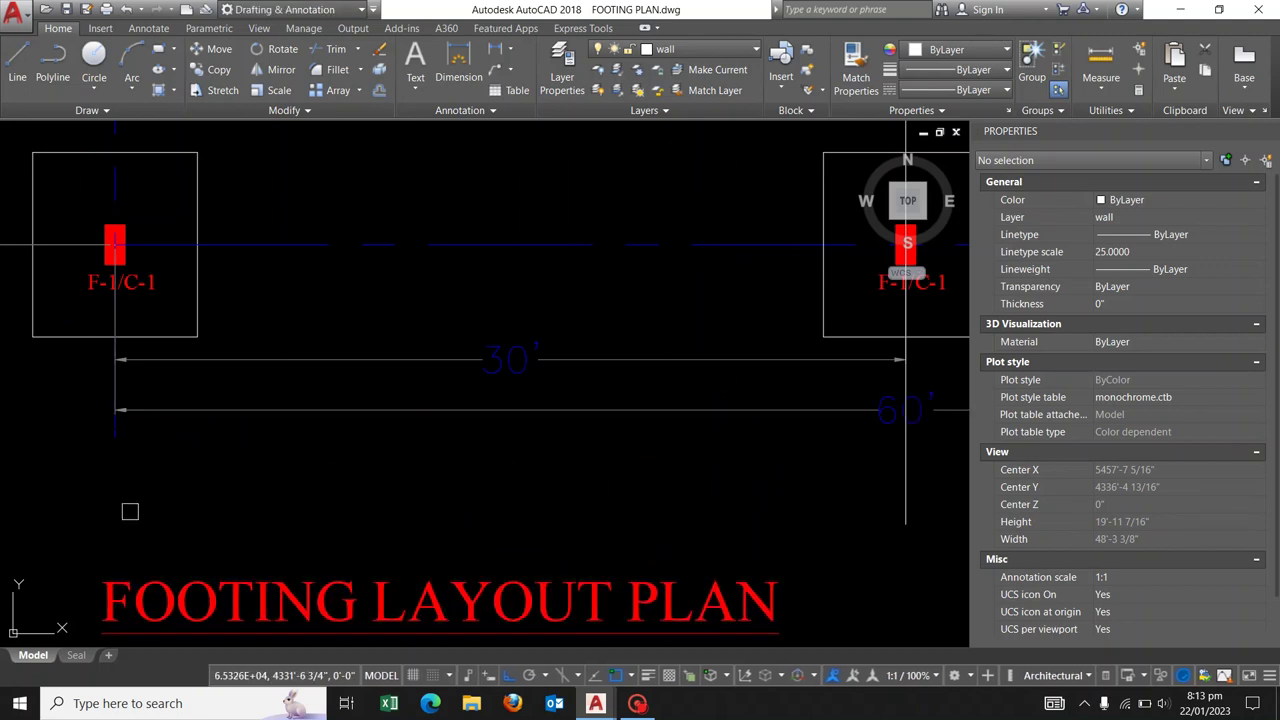
Draw a circle below the left grid line's end and copy the F-1/C-1 label into it.
{"action": "left_click", "coordinate": [115, 438]}
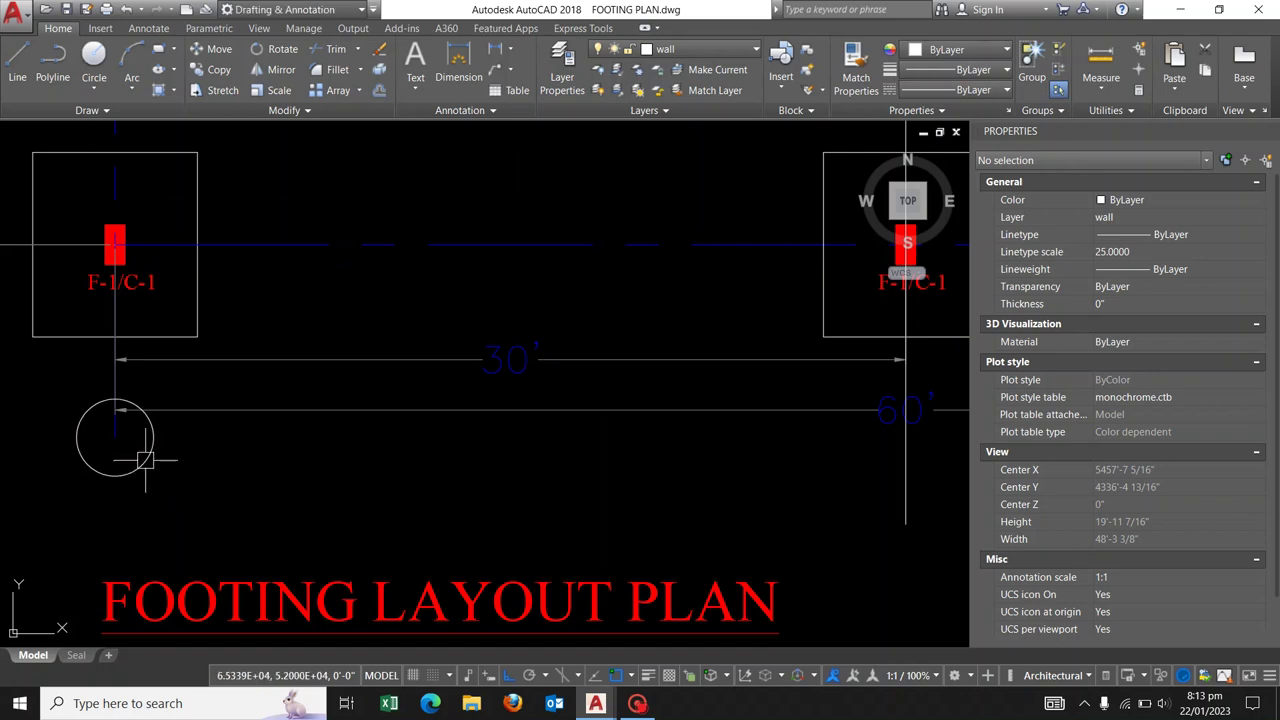
{"action": "left_click", "coordinate": [145, 461]}
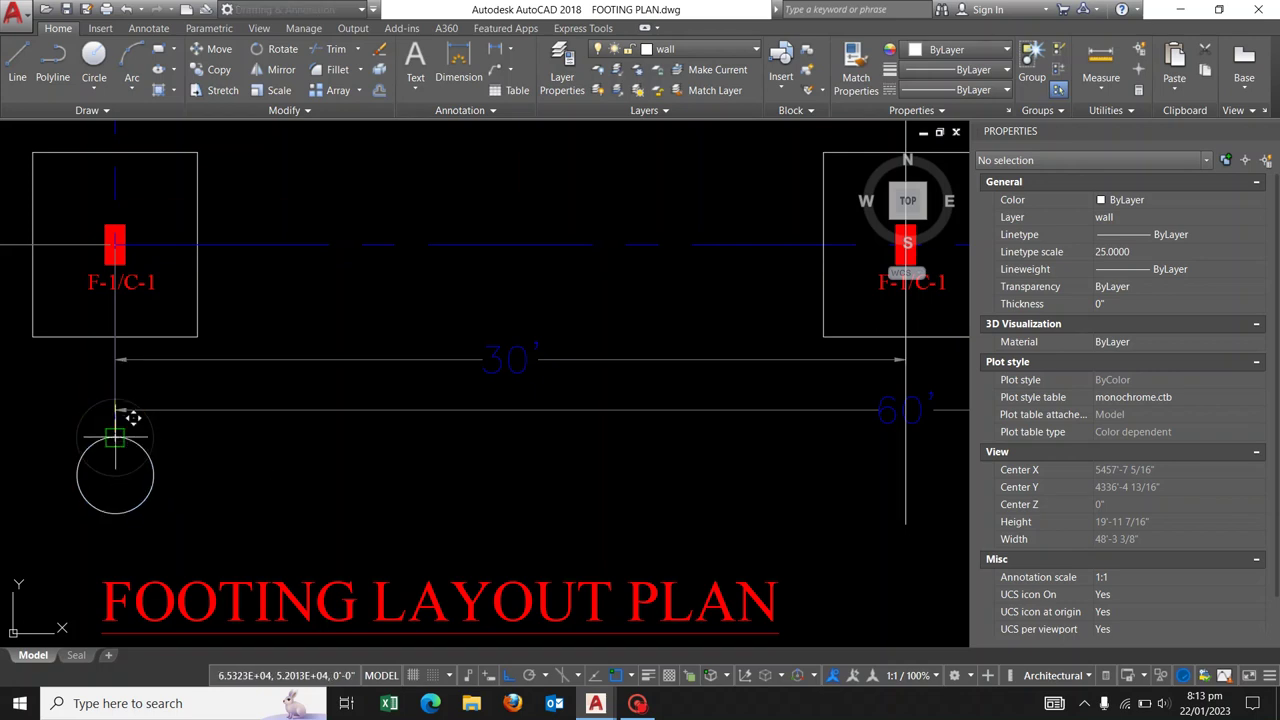
{"action": "left_click", "coordinate": [115, 437]}
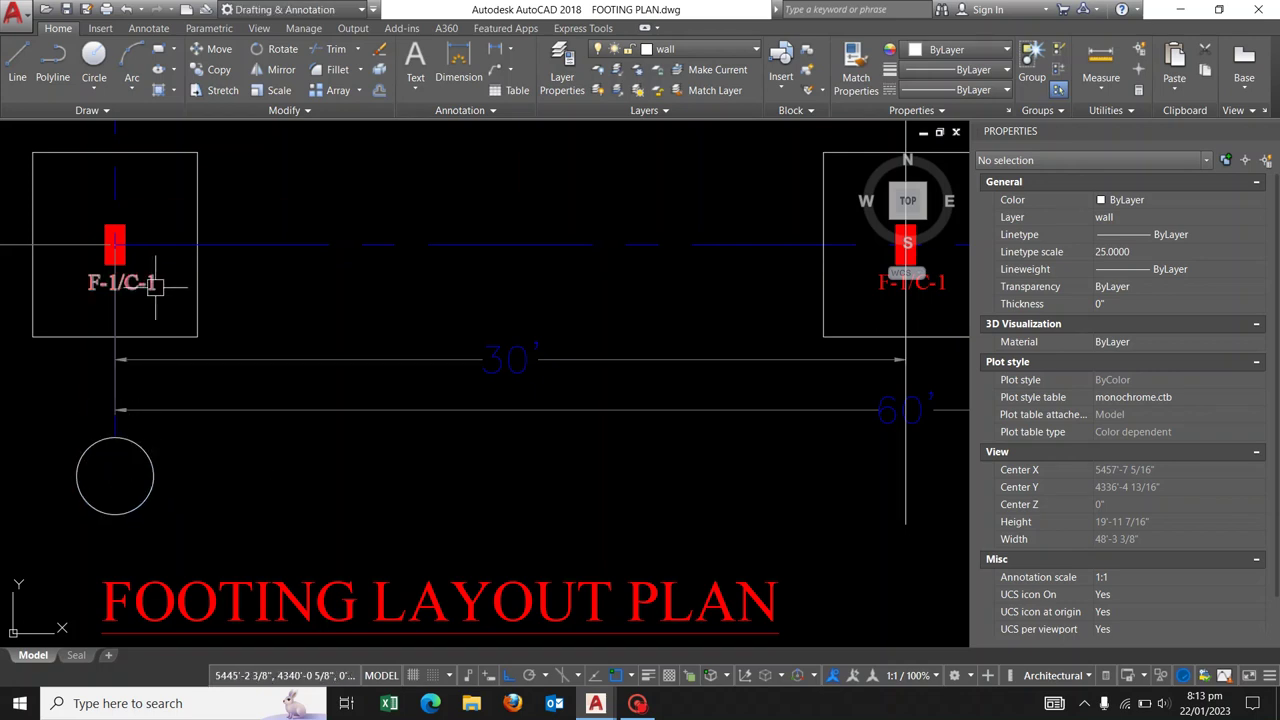
{"action": "left_click", "coordinate": [115, 283]}
{"action": "left_click", "coordinate": [115, 283]}
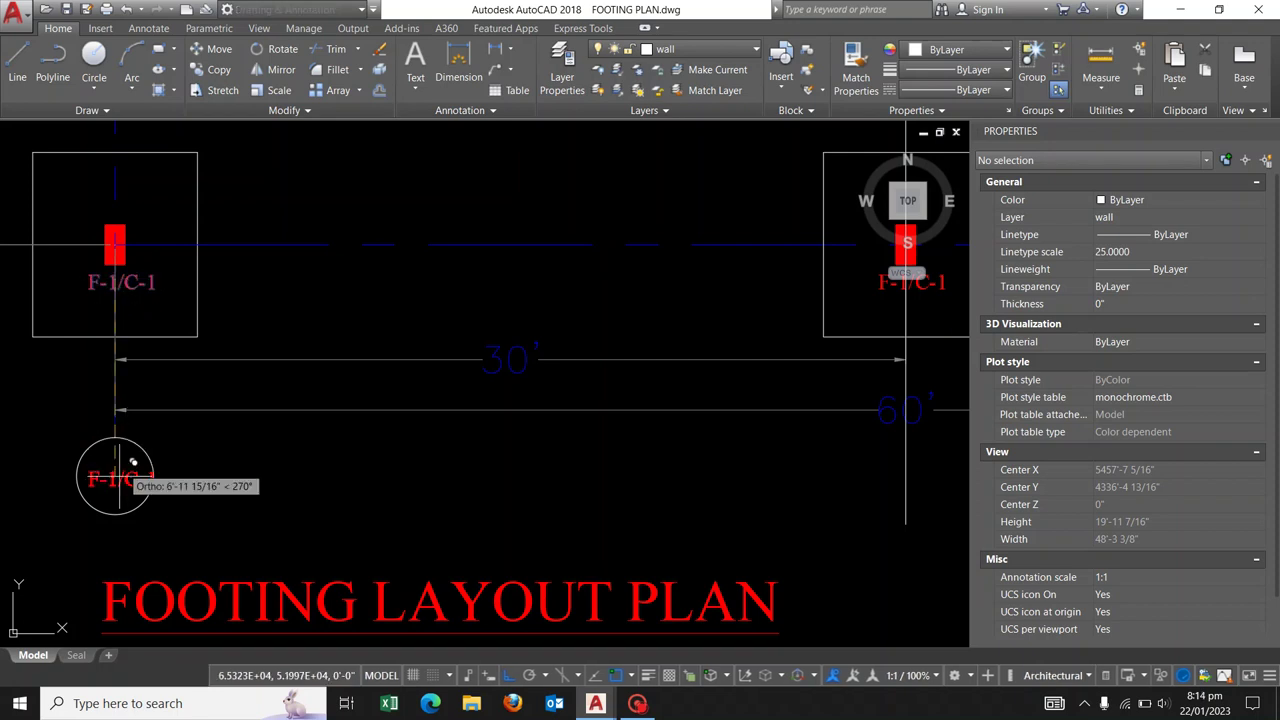
{"action": "scroll", "coordinate": [115, 470], "scroll_direction": "up", "scroll_amount": 2}
Edit the circled label so it reads only 1.
{"action": "double_click", "coordinate": [159, 480]}
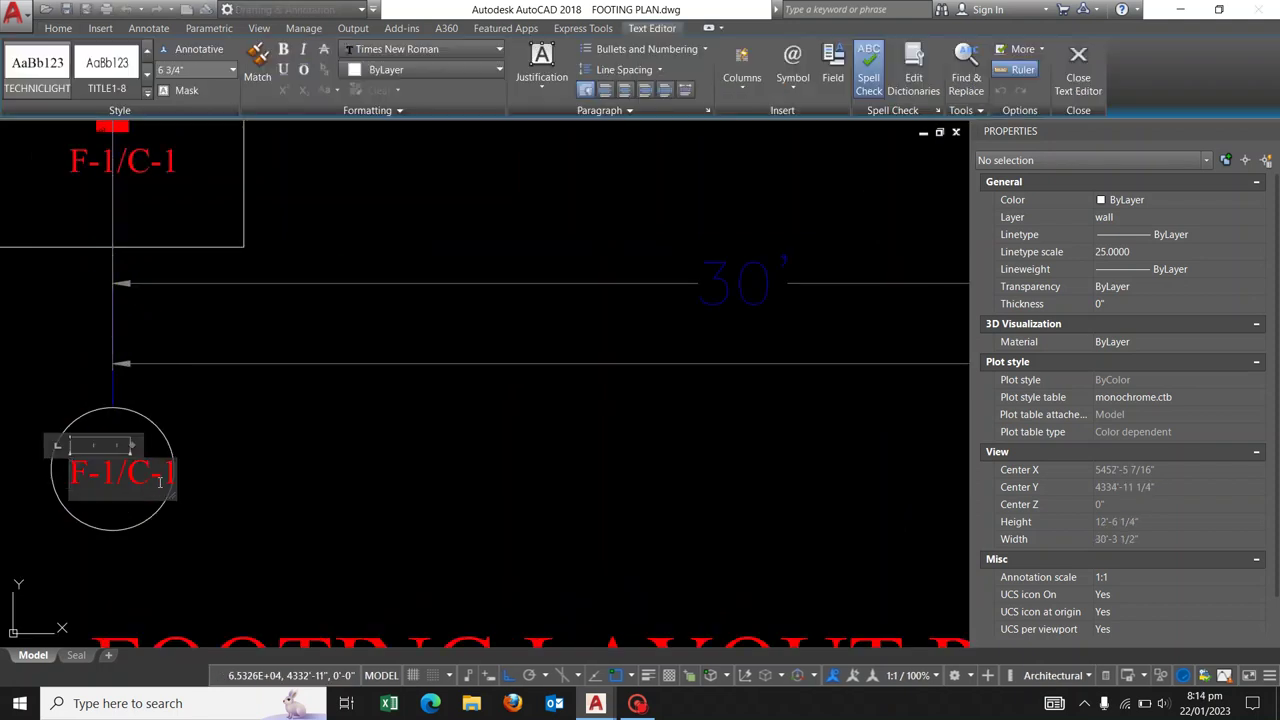
{"action": "type", "text": "1"}
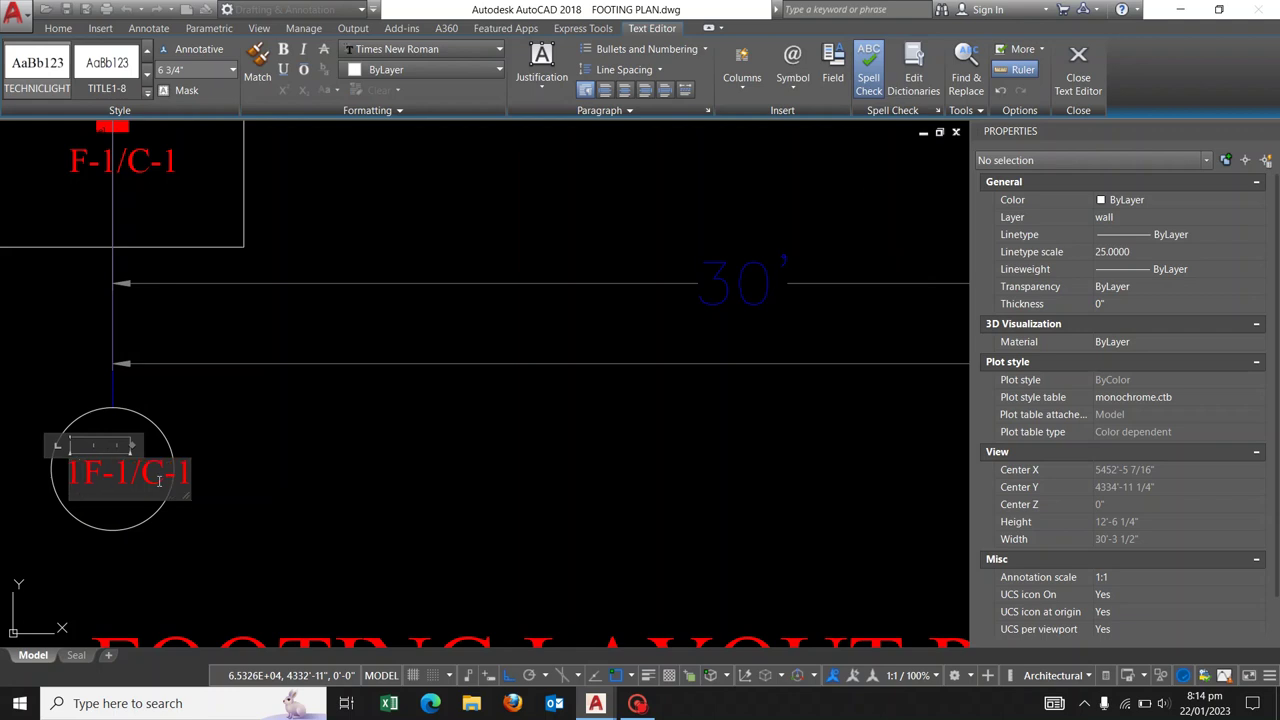
{"action": "key", "text": "Delete"}
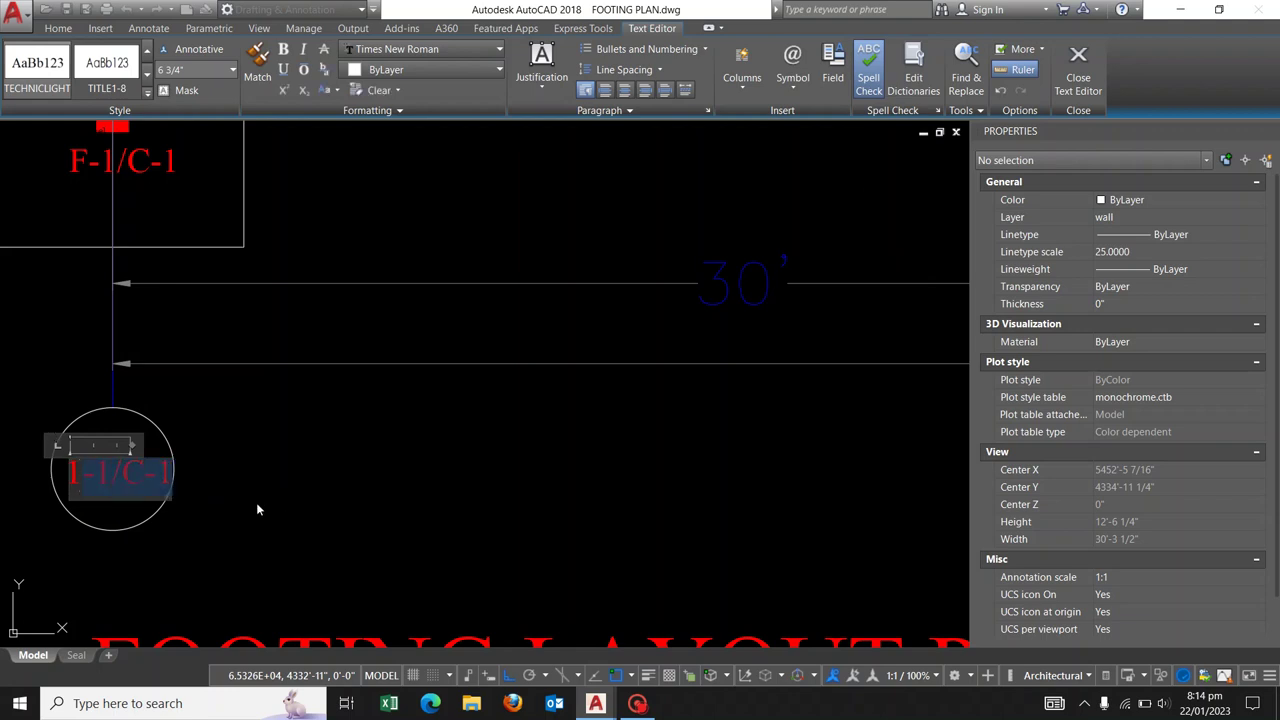
{"action": "key", "text": "Delete"}
{"action": "key", "text": "Delete"}
{"action": "key", "text": "Delete"}
{"action": "left_click", "coordinate": [276, 497]}
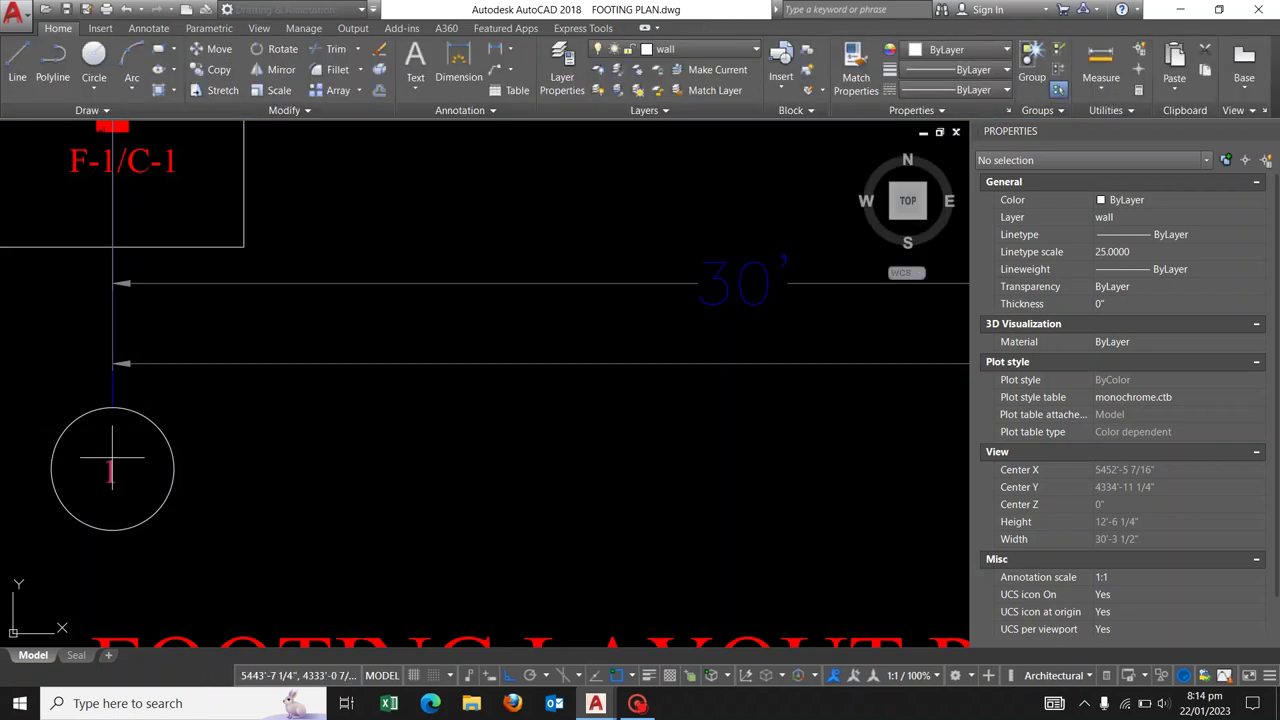
Scale the 1 up inside the circle and hide the Properties palette.
{"action": "left_click", "coordinate": [108, 482]}
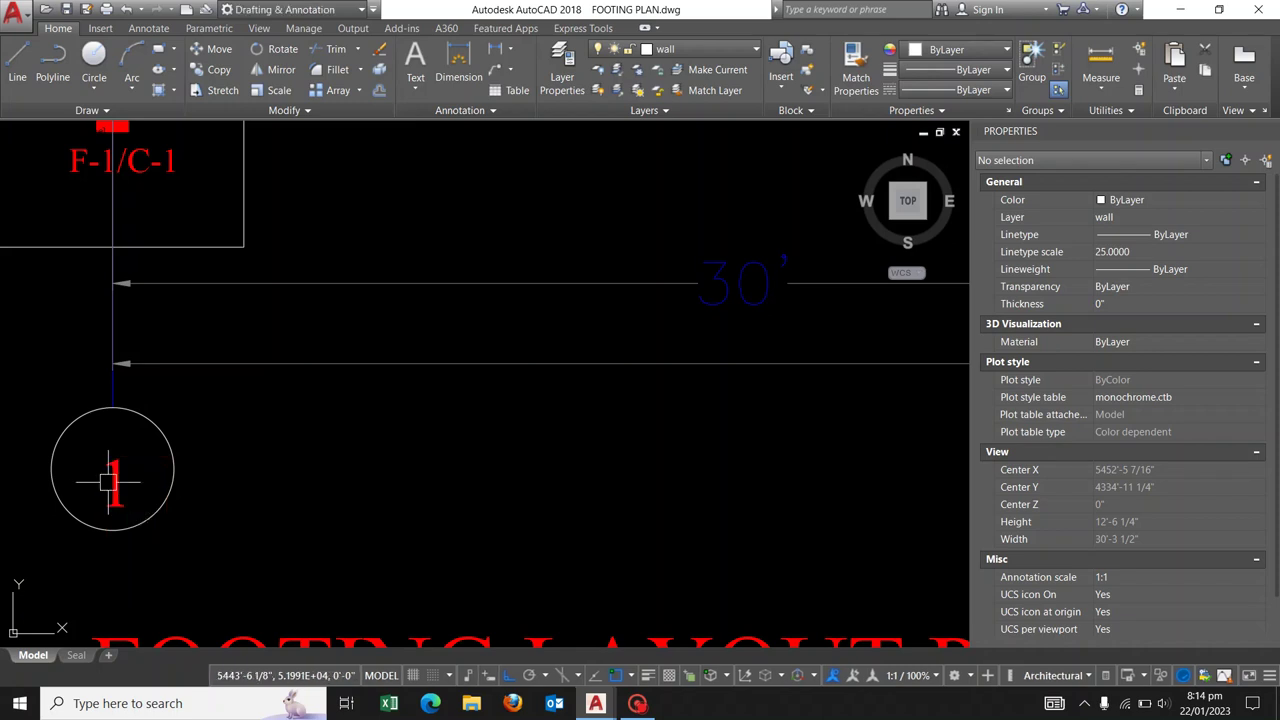
{"action": "key", "text": "Escape"}
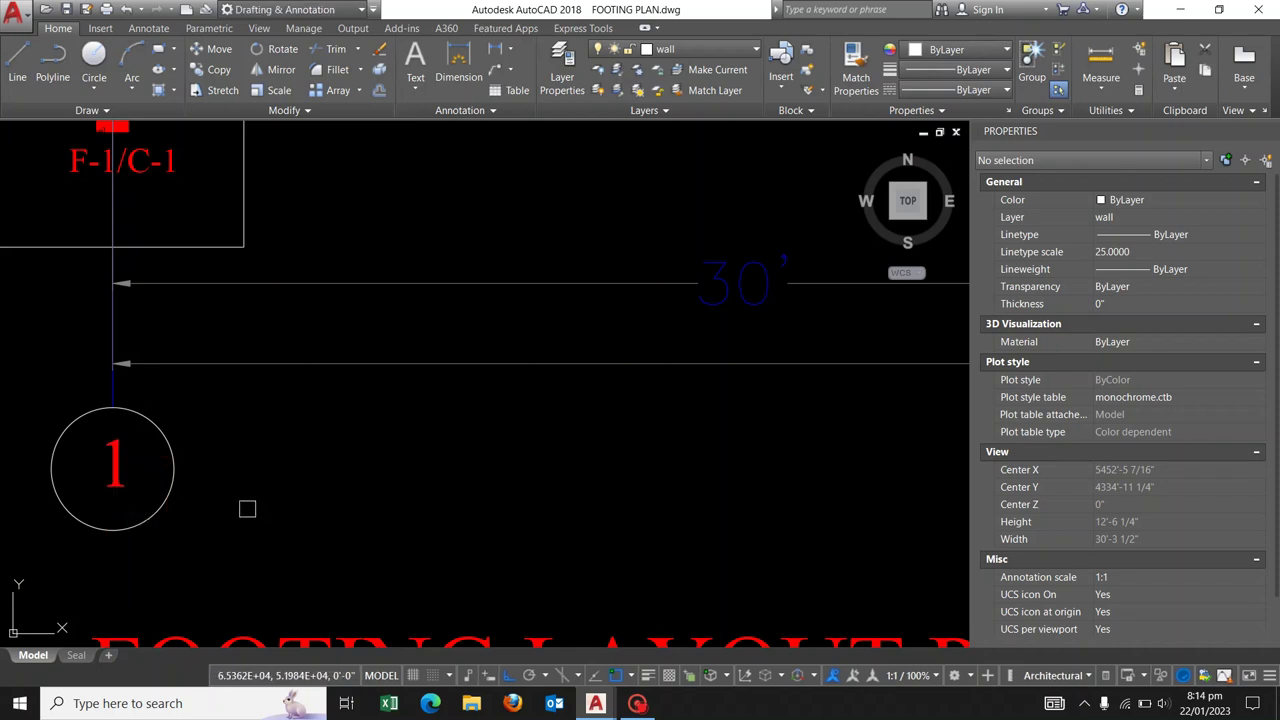
{"action": "left_click", "coordinate": [1270, 132]}
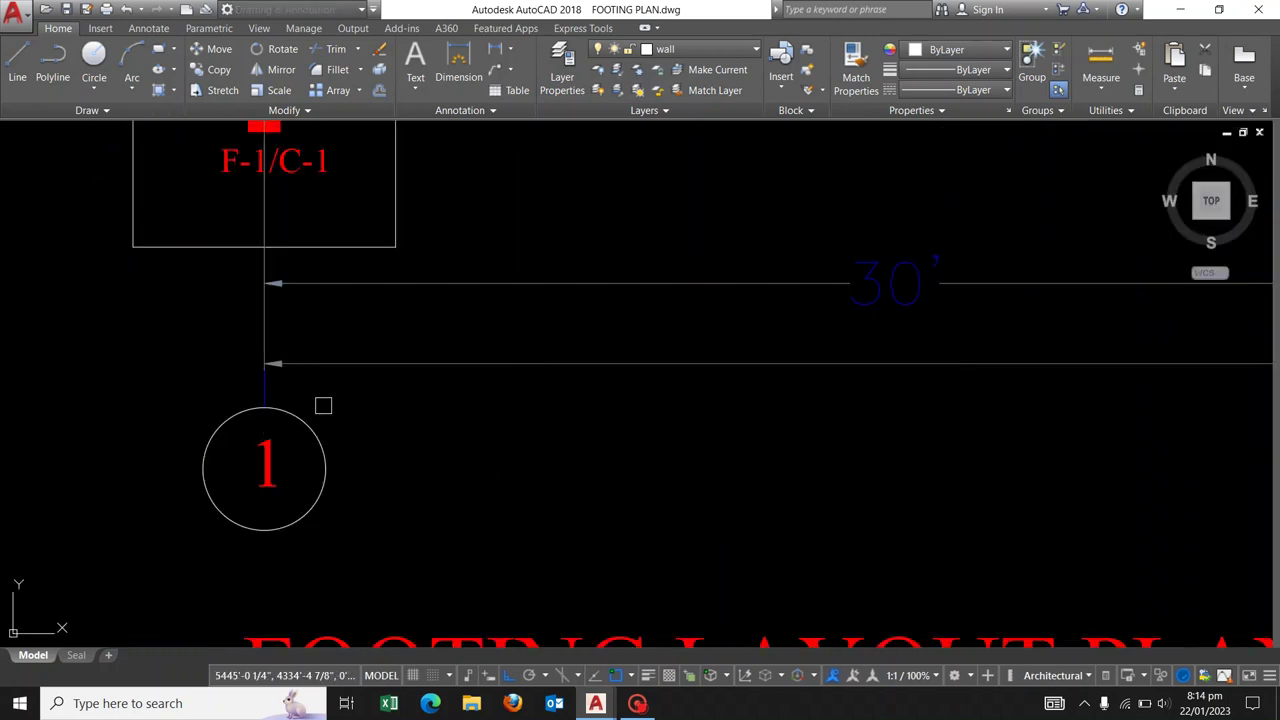
Copy bubble 1 to the feet of the middle and right grid lines.
{"action": "left_click_drag", "start_coordinate": [126, 360], "coordinate": [386, 603]}
{"action": "left_click", "coordinate": [281, 408]}
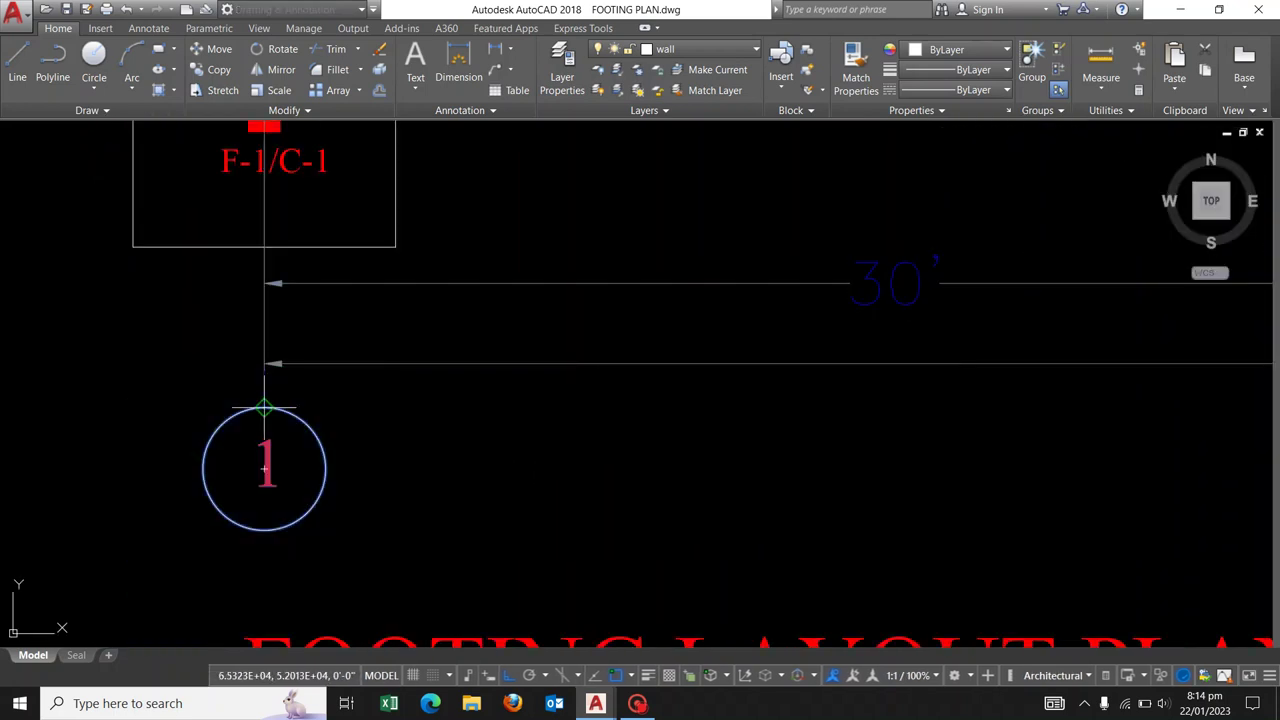
{"action": "scroll", "coordinate": [200, 380], "scroll_direction": "down", "scroll_amount": 5}
{"action": "scroll", "coordinate": [501, 425], "scroll_direction": "up", "scroll_amount": 3}
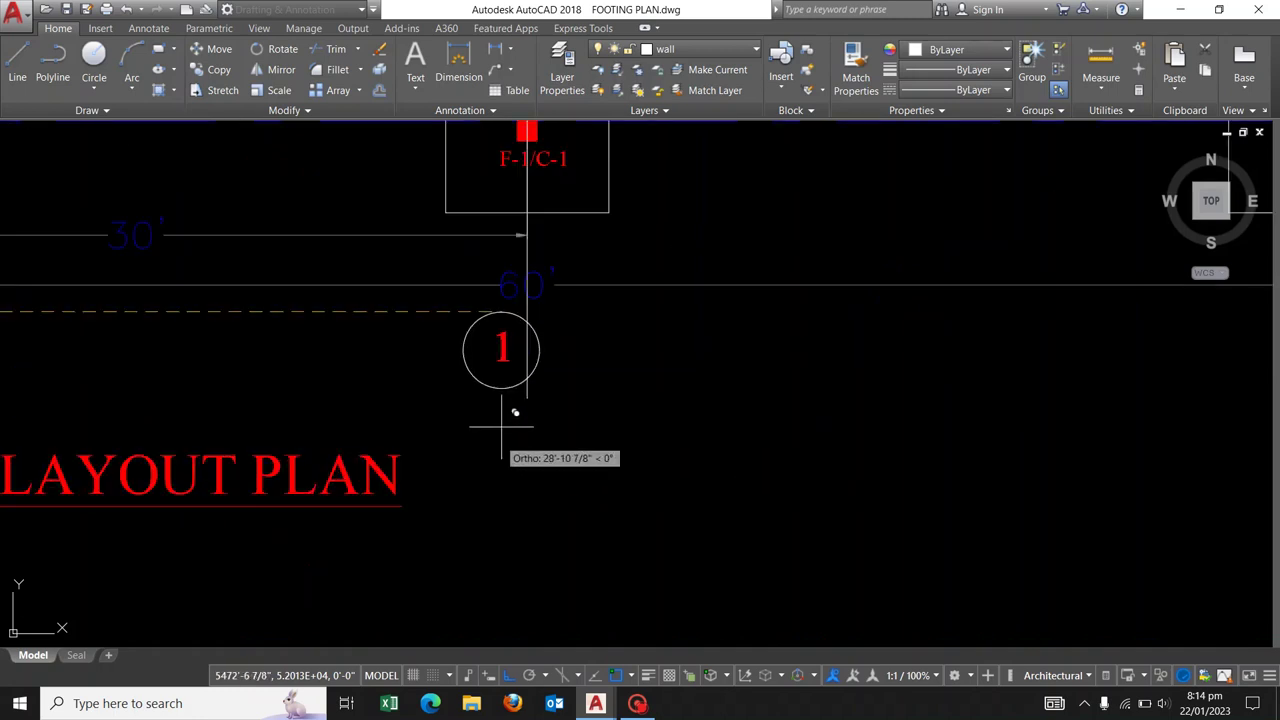
{"action": "left_click", "coordinate": [520, 305]}
{"action": "scroll", "coordinate": [505, 310], "scroll_direction": "down", "scroll_amount": 4}
{"action": "left_click", "coordinate": [818, 318]}
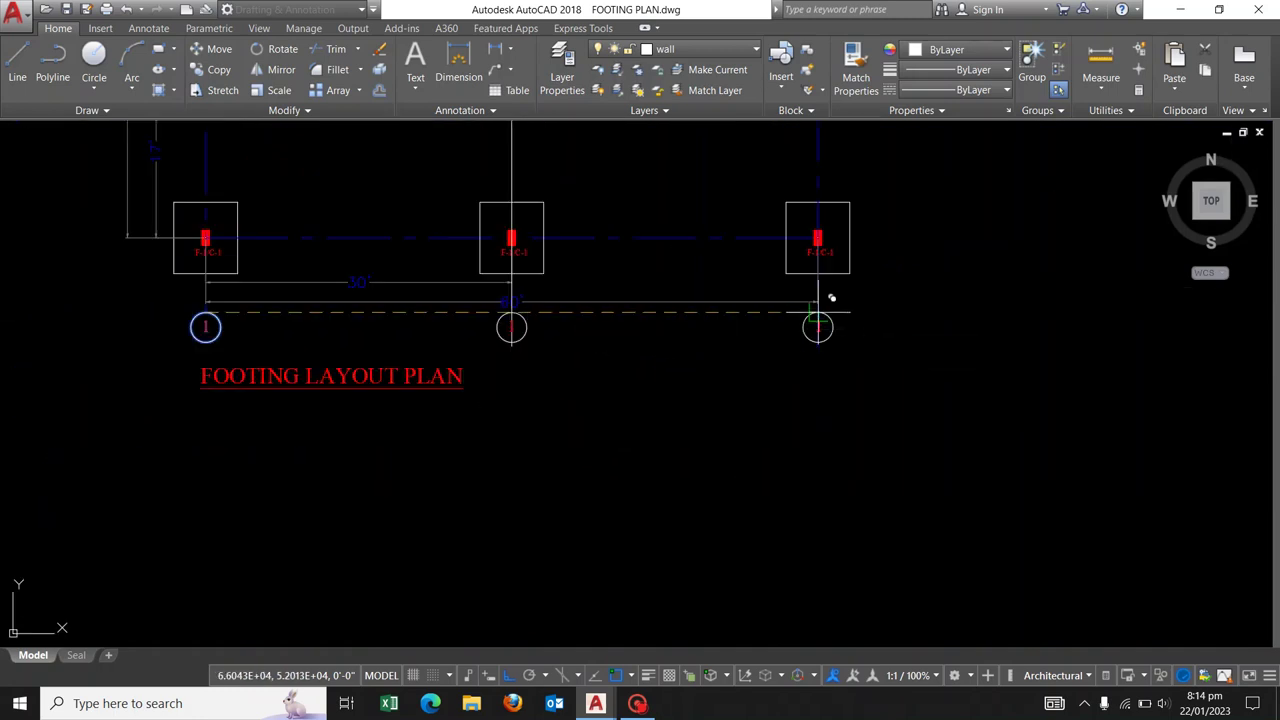
{"action": "key", "text": "Escape"}
{"action": "scroll", "coordinate": [524, 336], "scroll_direction": "up", "scroll_amount": 1}
{"action": "scroll", "coordinate": [527, 325], "scroll_direction": "up", "scroll_amount": 4}
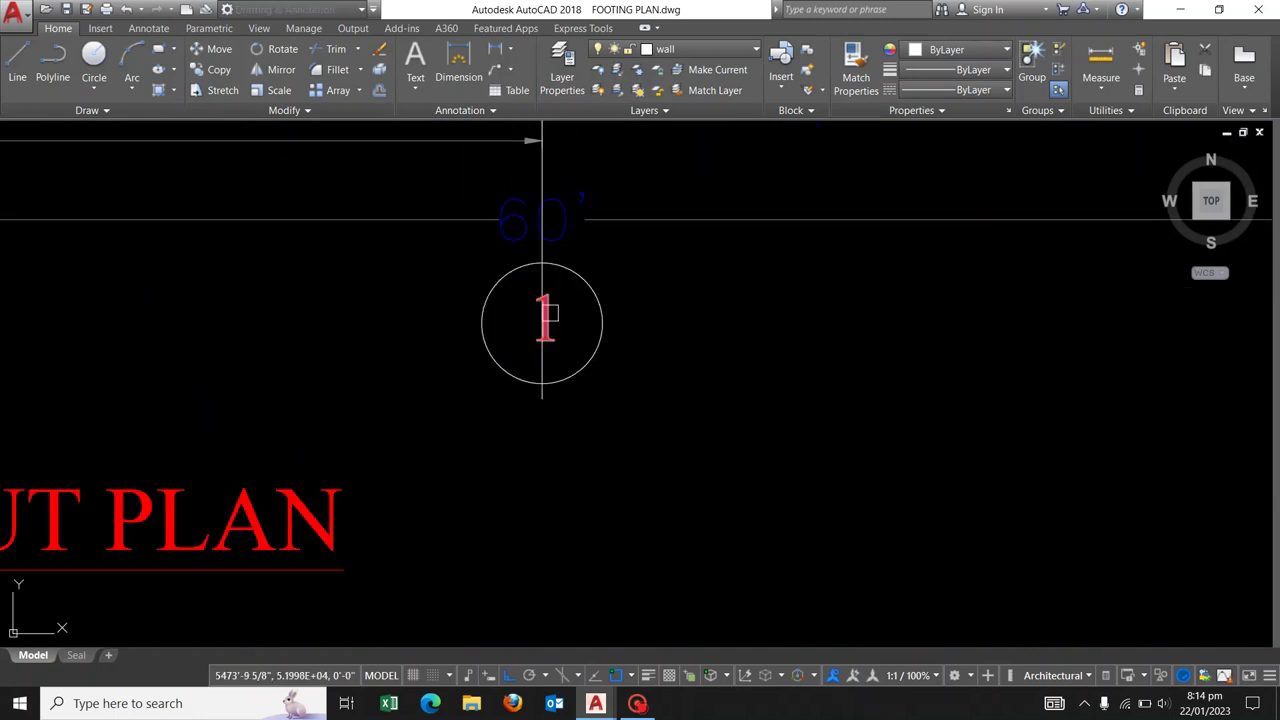
Renumber the middle grid bubble to 2.
{"action": "double_click", "coordinate": [532, 310]}
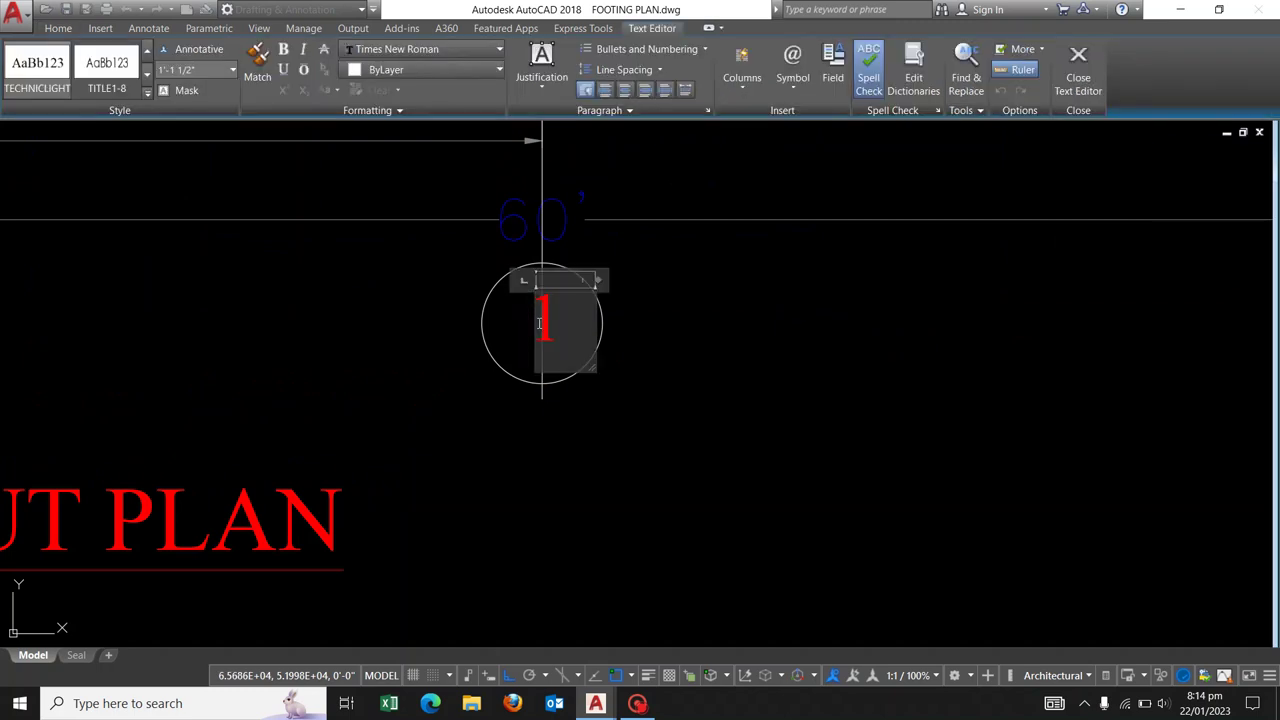
{"action": "type", "text": "2"}
{"action": "left_click", "coordinate": [660, 362]}
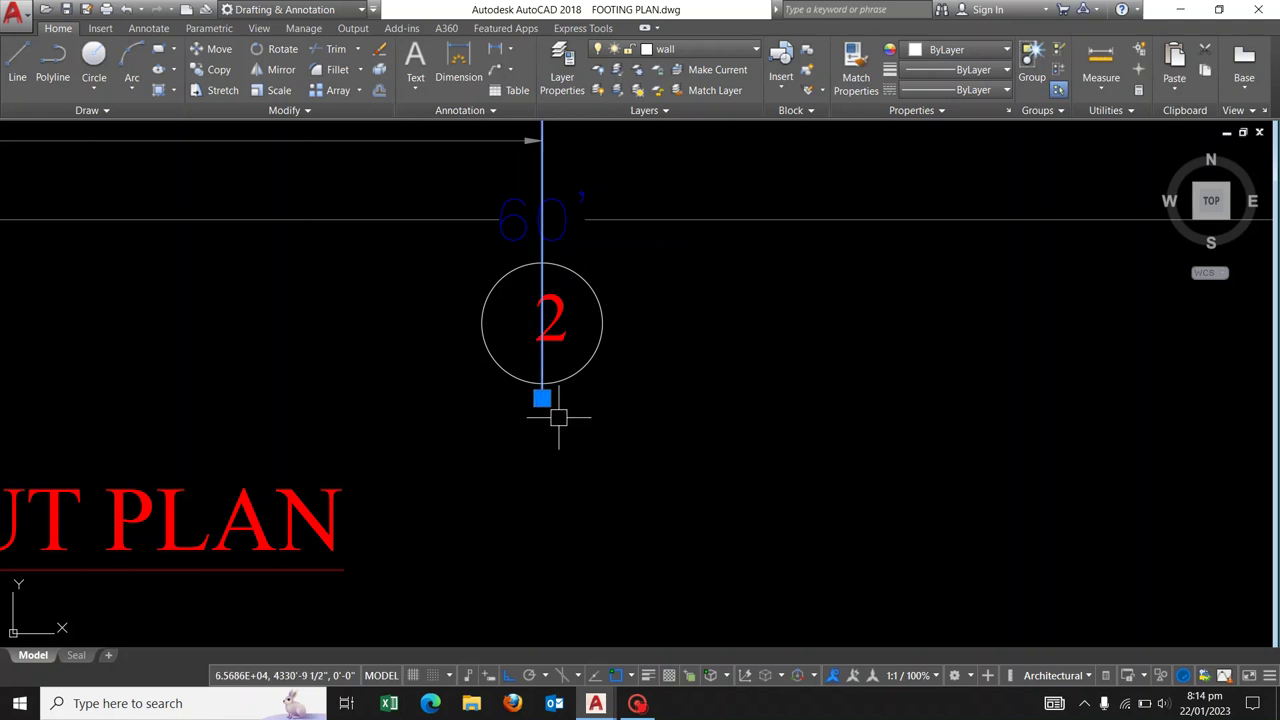
{"action": "scroll", "coordinate": [562, 416], "scroll_direction": "down", "scroll_amount": 5}
Stretch the right grid line's end up to the top of its bubble.
{"action": "left_click", "coordinate": [564, 216]}
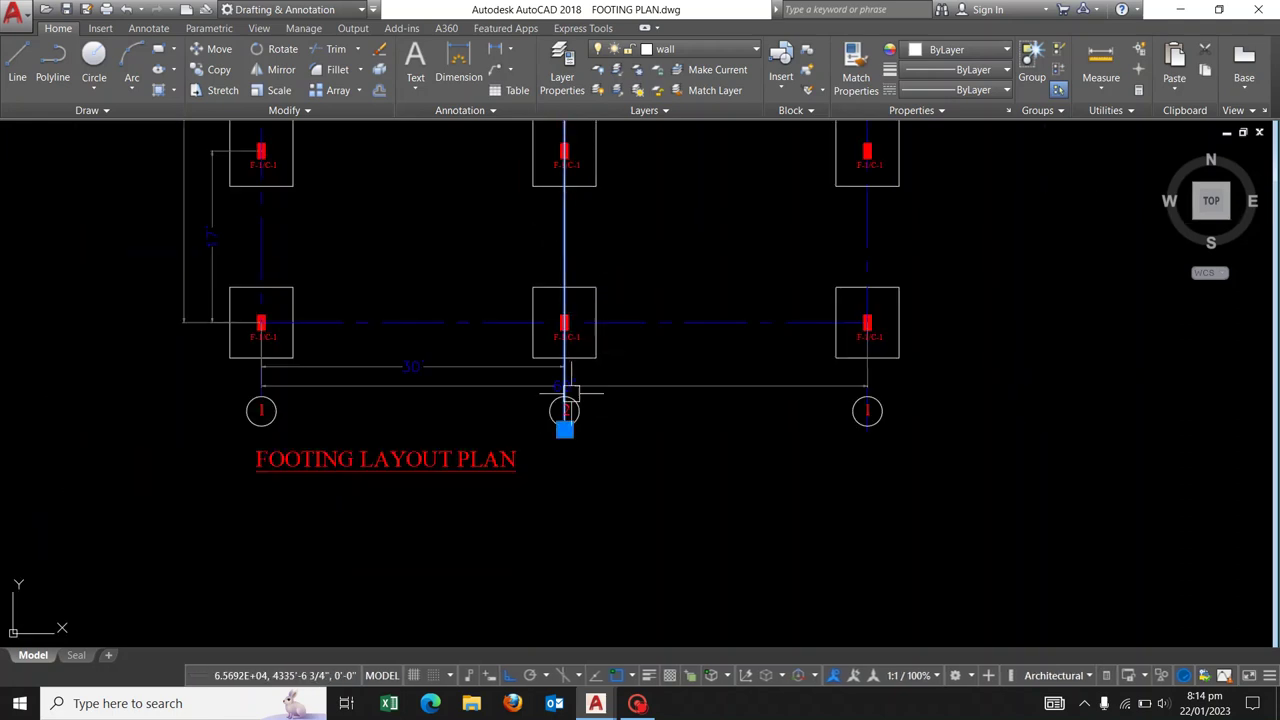
{"action": "key", "text": "Escape"}
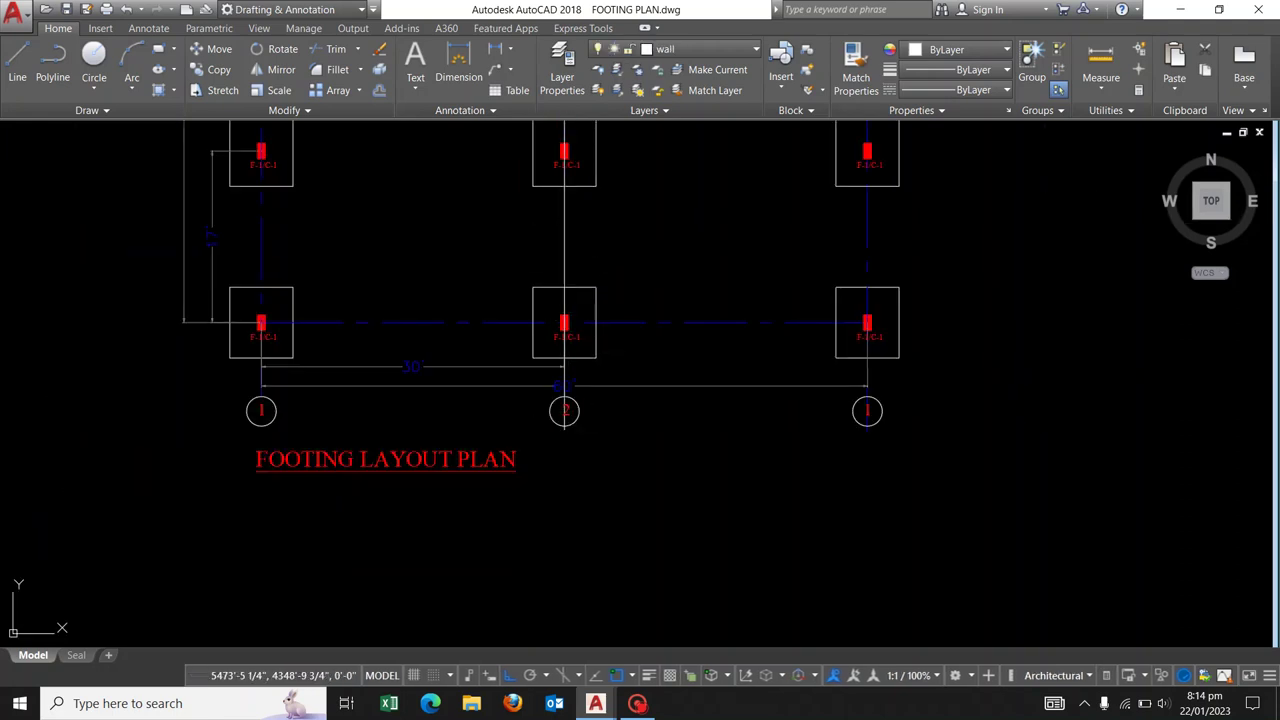
{"action": "left_click", "coordinate": [564, 425]}
{"action": "scroll", "coordinate": [578, 452], "scroll_direction": "up", "scroll_amount": 4}
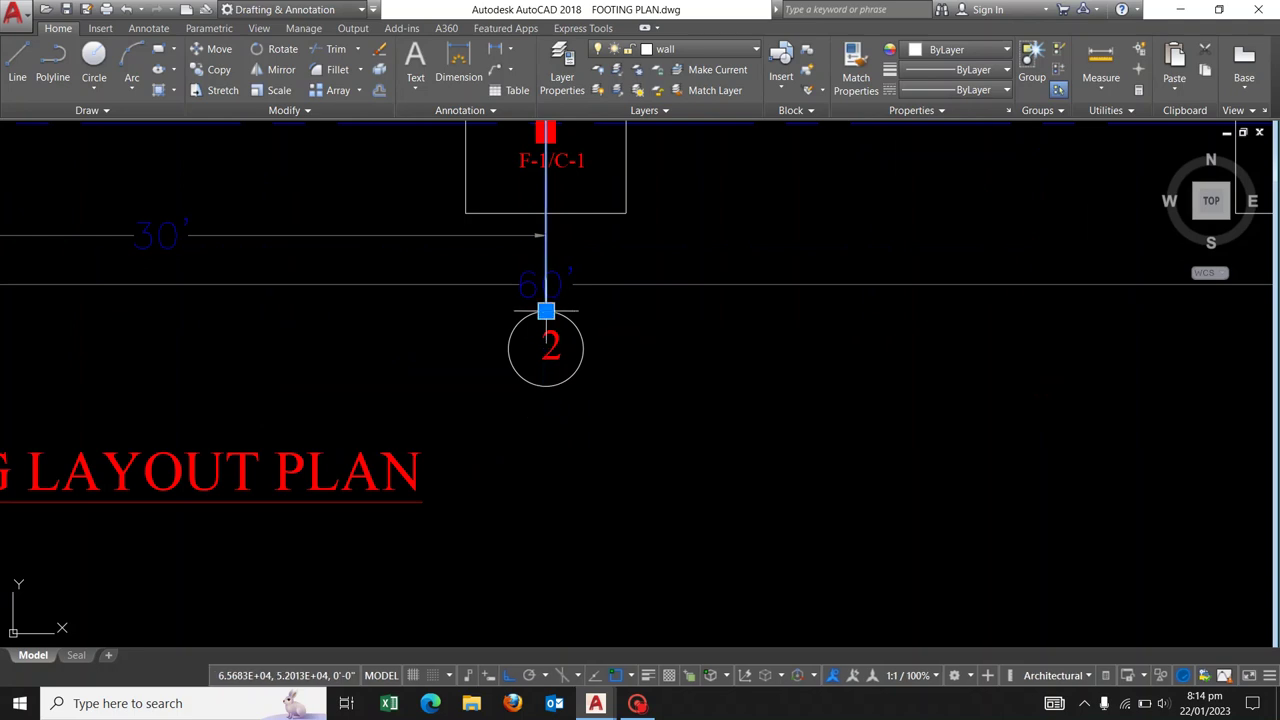
{"action": "scroll", "coordinate": [546, 311], "scroll_direction": "down", "scroll_amount": 5}
{"action": "key", "text": "Escape"}
{"action": "scroll", "coordinate": [851, 400], "scroll_direction": "up", "scroll_amount": 2}
{"action": "scroll", "coordinate": [810, 405], "scroll_direction": "up", "scroll_amount": 2}
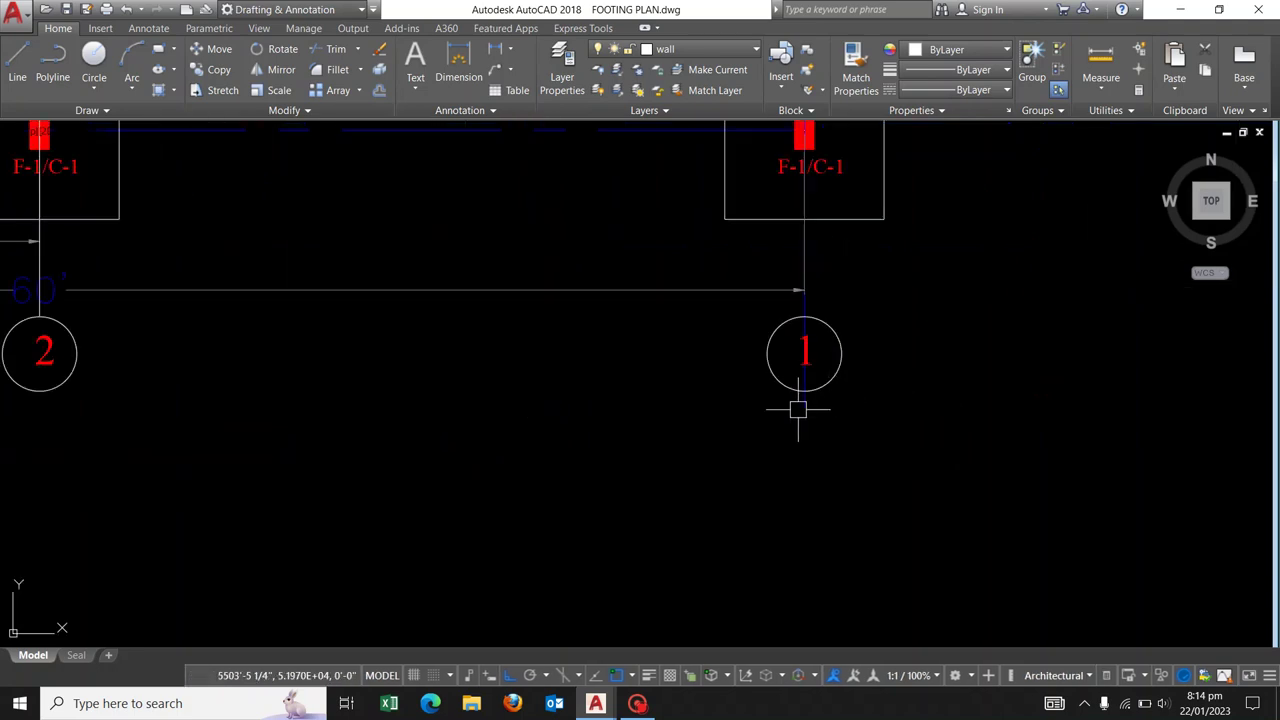
{"action": "left_click", "coordinate": [805, 408]}
{"action": "left_click", "coordinate": [805, 316]}
{"action": "key", "text": "Escape"}
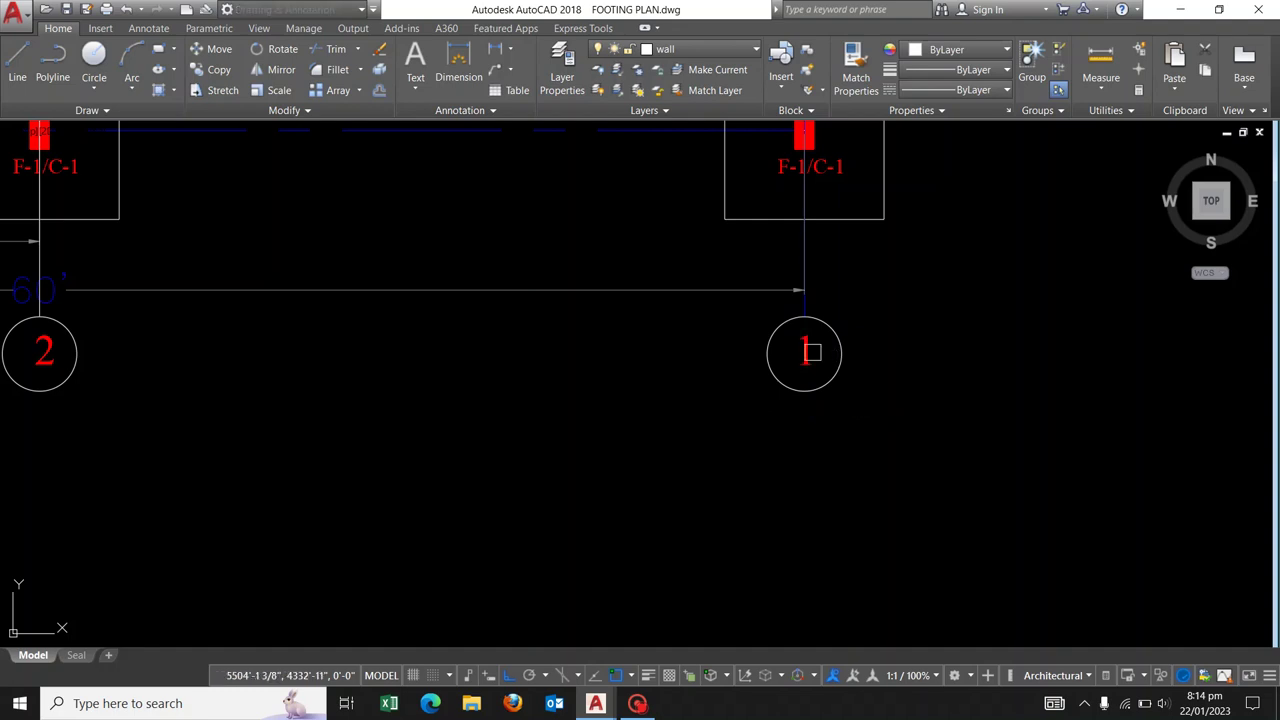
Change the right-hand bubble's label from 1 to 3.
{"action": "double_click", "coordinate": [806, 356]}
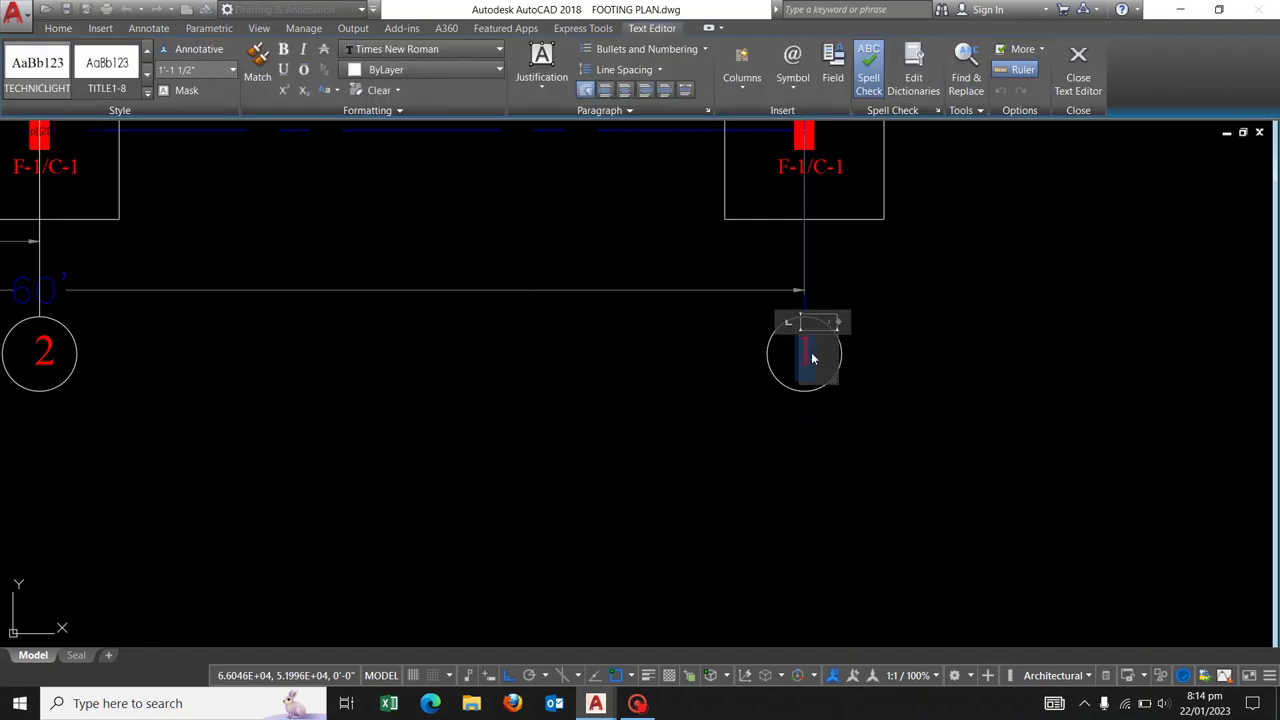
{"action": "type", "text": "3"}
{"action": "left_click", "coordinate": [922, 362]}
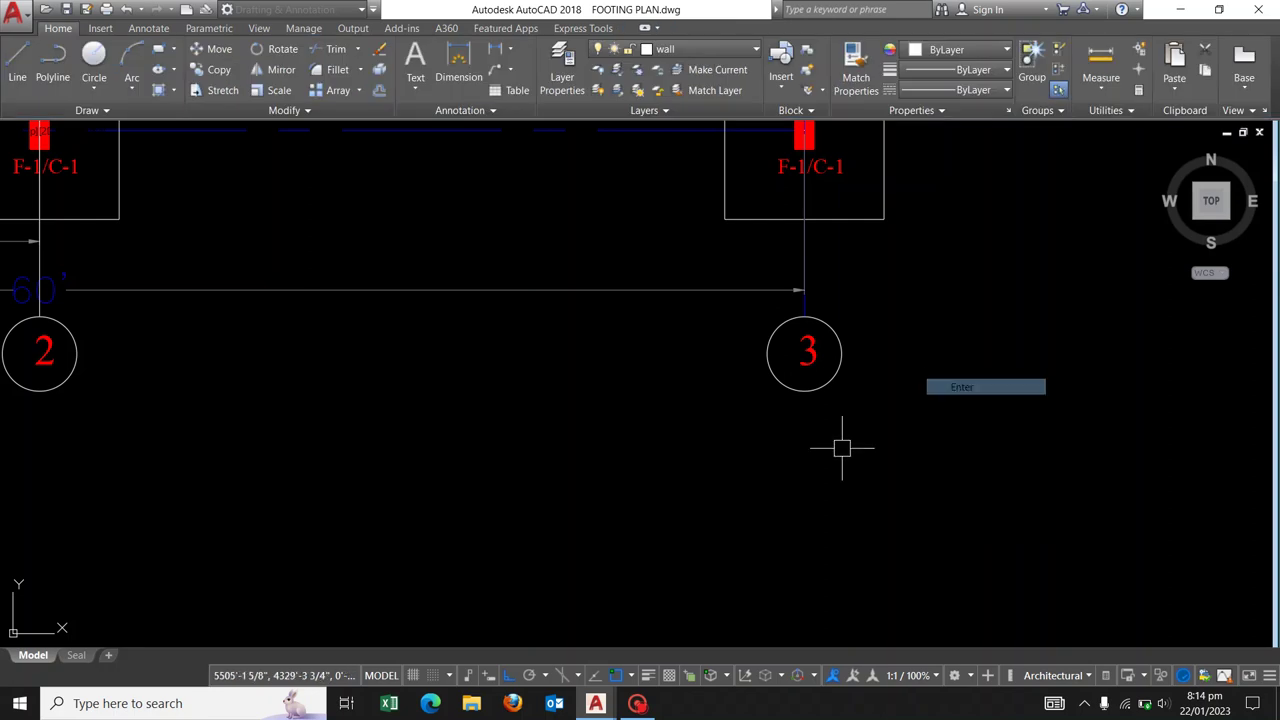
{"action": "scroll", "coordinate": [842, 452], "scroll_direction": "down", "scroll_amount": 2}
{"action": "scroll", "coordinate": [753, 492], "scroll_direction": "down", "scroll_amount": 4}
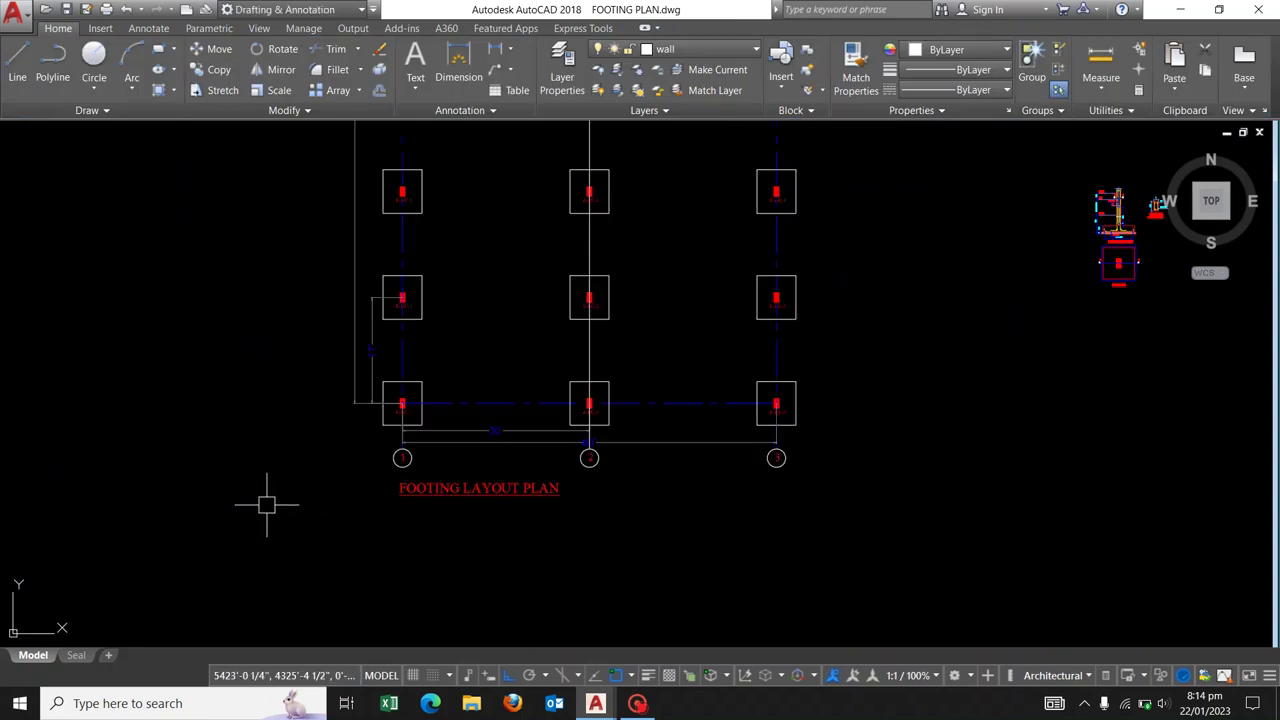
Draw a vertical line to the right of the footing plan.
{"action": "middle_click_drag", "start_coordinate": [807, 509], "coordinate": [784, 529]}
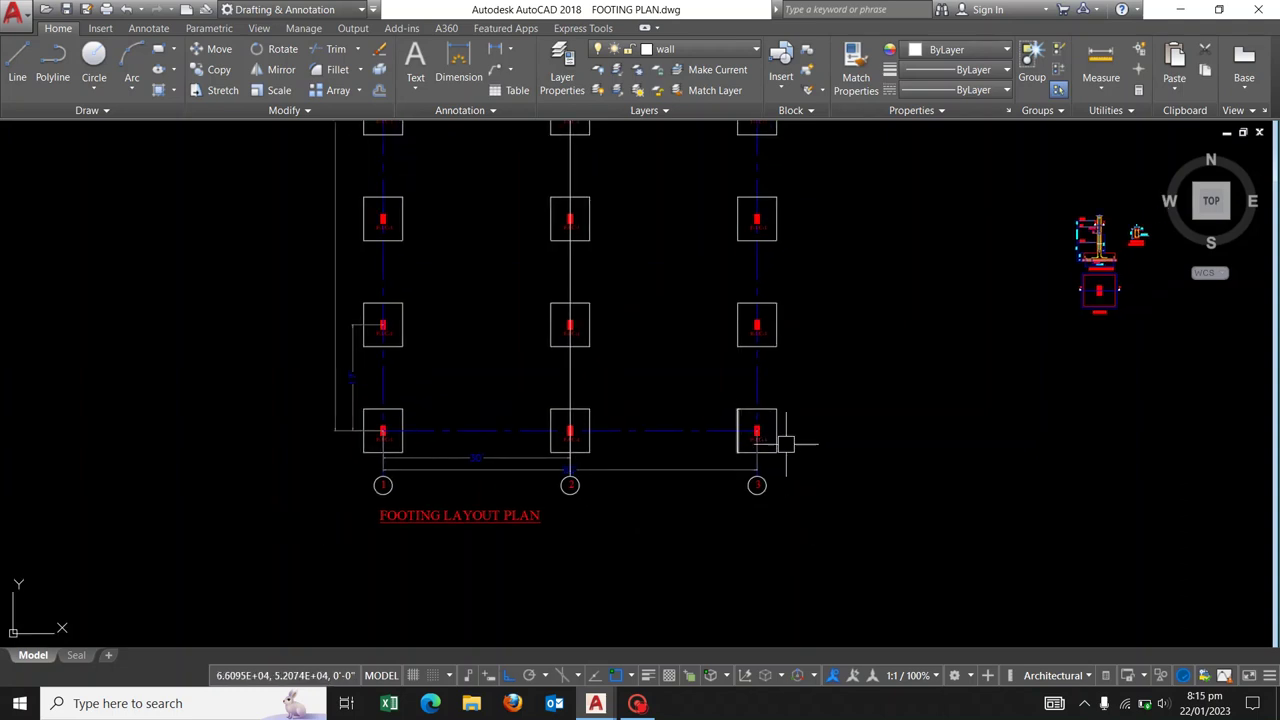
{"action": "key", "text": "l"}
{"action": "key", "text": "Return"}
{"action": "left_click", "coordinate": [819, 441]}
{"action": "scroll", "coordinate": [830, 450], "scroll_direction": "down", "scroll_amount": 4}
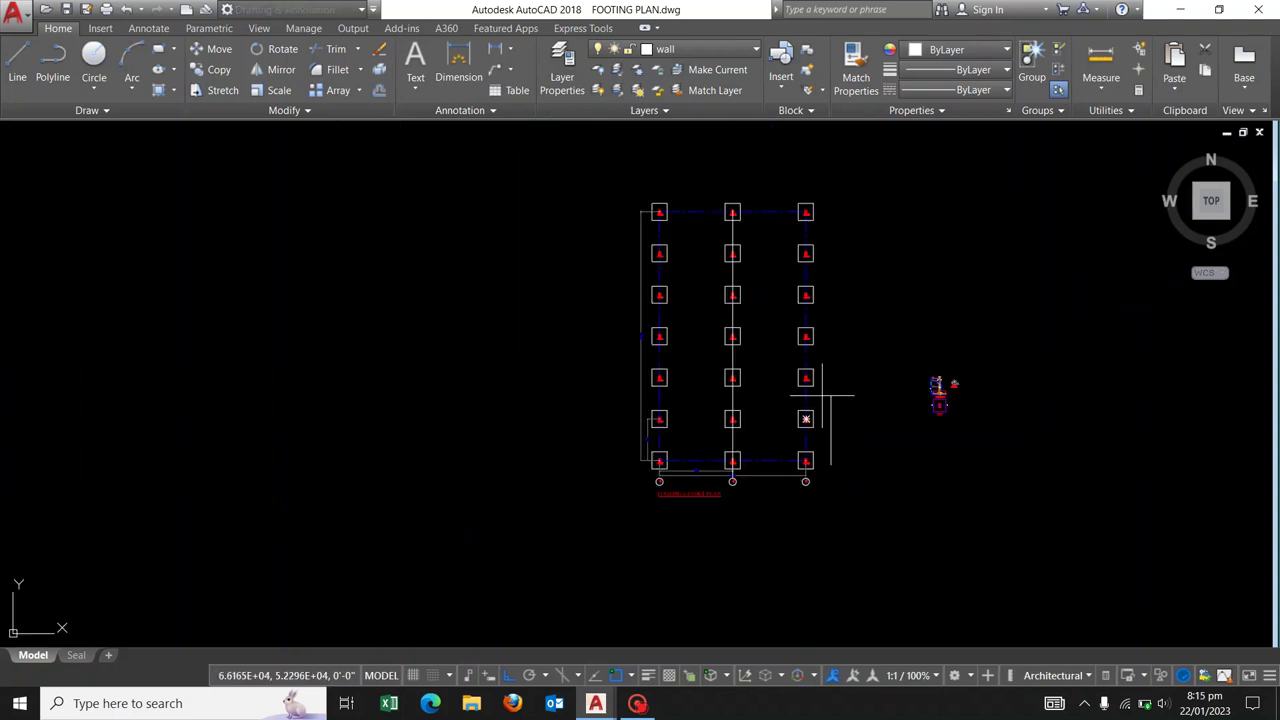
{"action": "left_click", "coordinate": [870, 162]}
{"action": "key", "text": "Escape"}
{"action": "scroll", "coordinate": [820, 449], "scroll_direction": "up", "scroll_amount": 3}
Move the vertical line to sit just right of the grid-3 footings.
{"action": "left_click", "coordinate": [826, 460]}
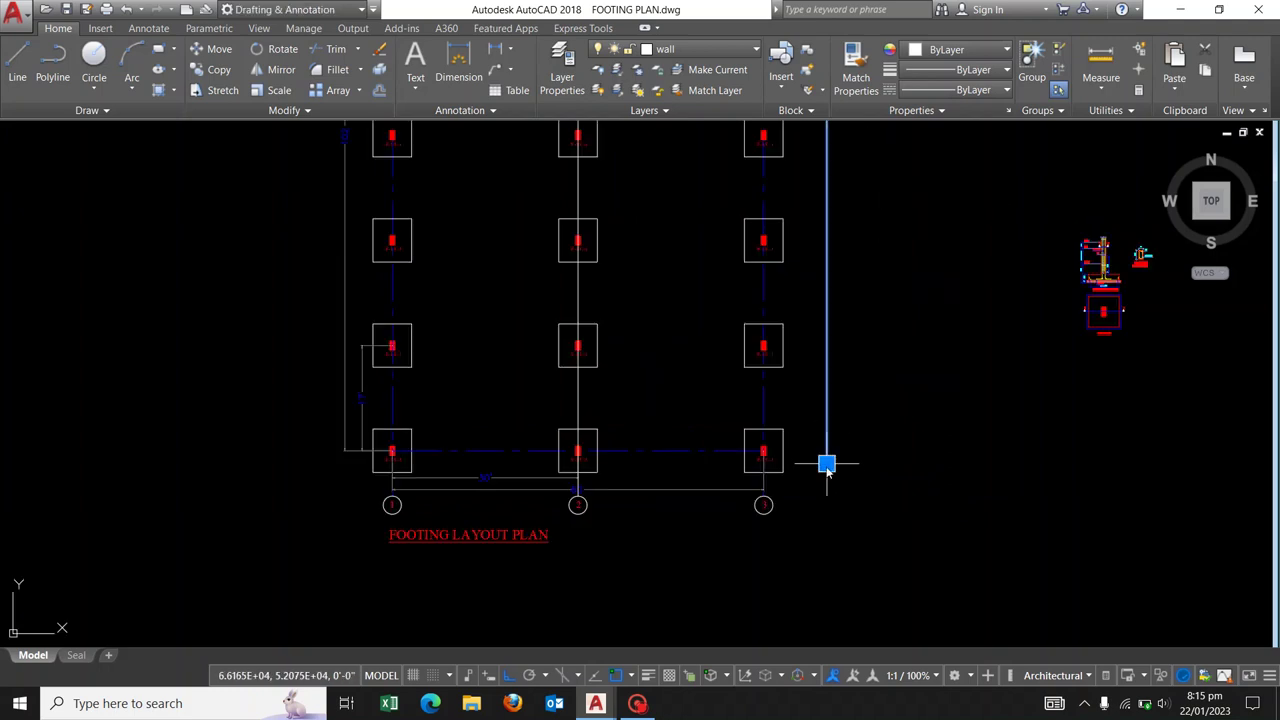
{"action": "key", "text": "m"}
{"action": "key", "text": "Return"}
{"action": "left_click", "coordinate": [826, 493]}
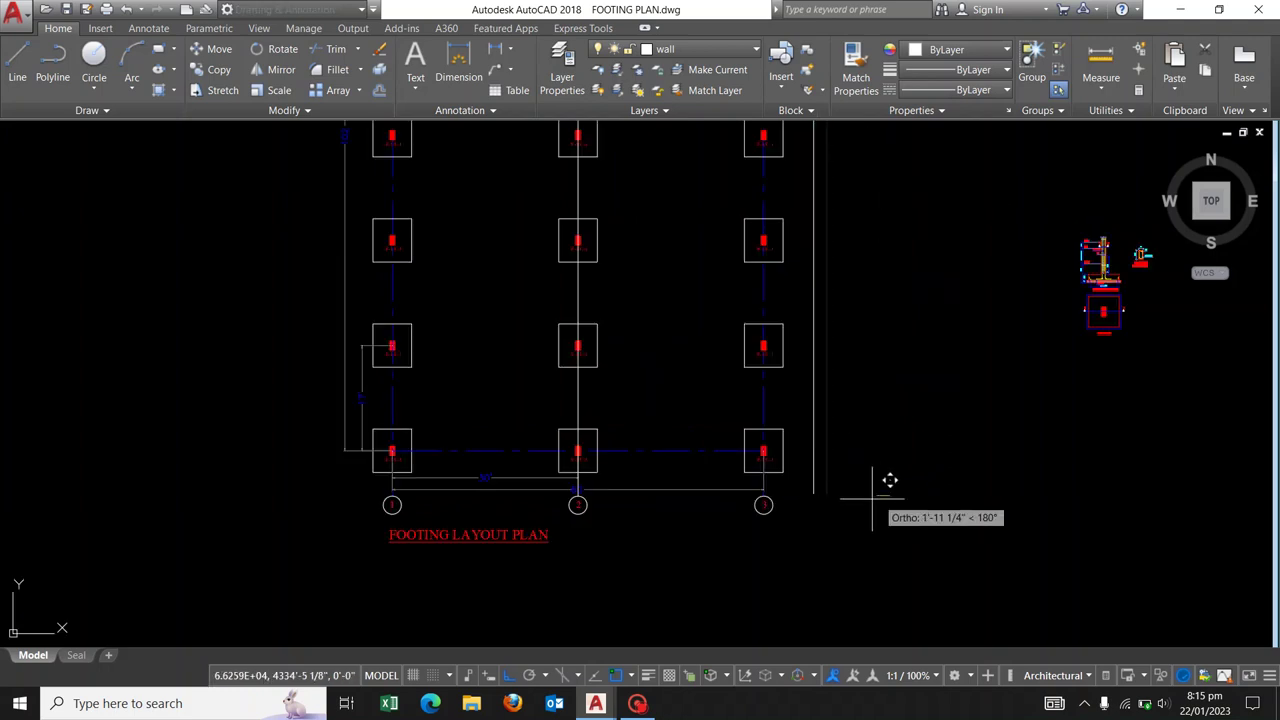
{"action": "left_click", "coordinate": [871, 497]}
{"action": "left_click_drag", "start_coordinate": [868, 460], "coordinate": [799, 487]}
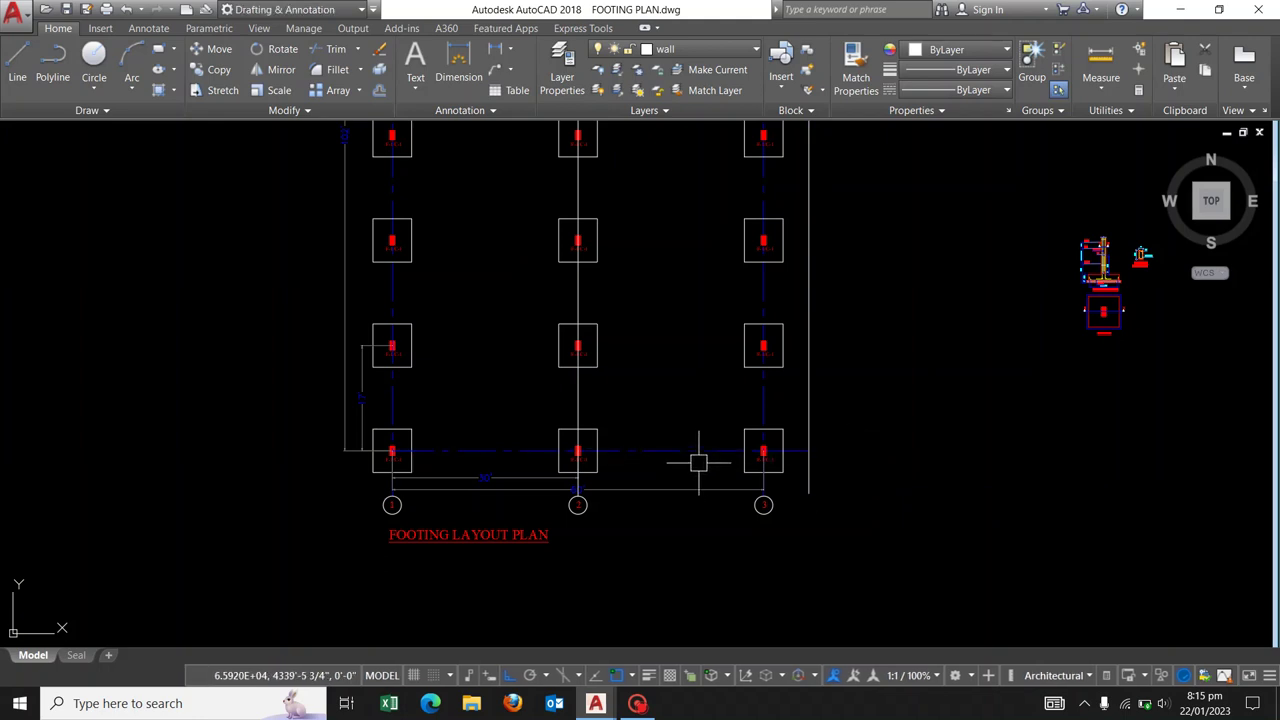
Zoom and pan around the footing plan to inspect the footings and bubbles.
{"action": "scroll", "coordinate": [764, 455], "scroll_direction": "up", "scroll_amount": 4}
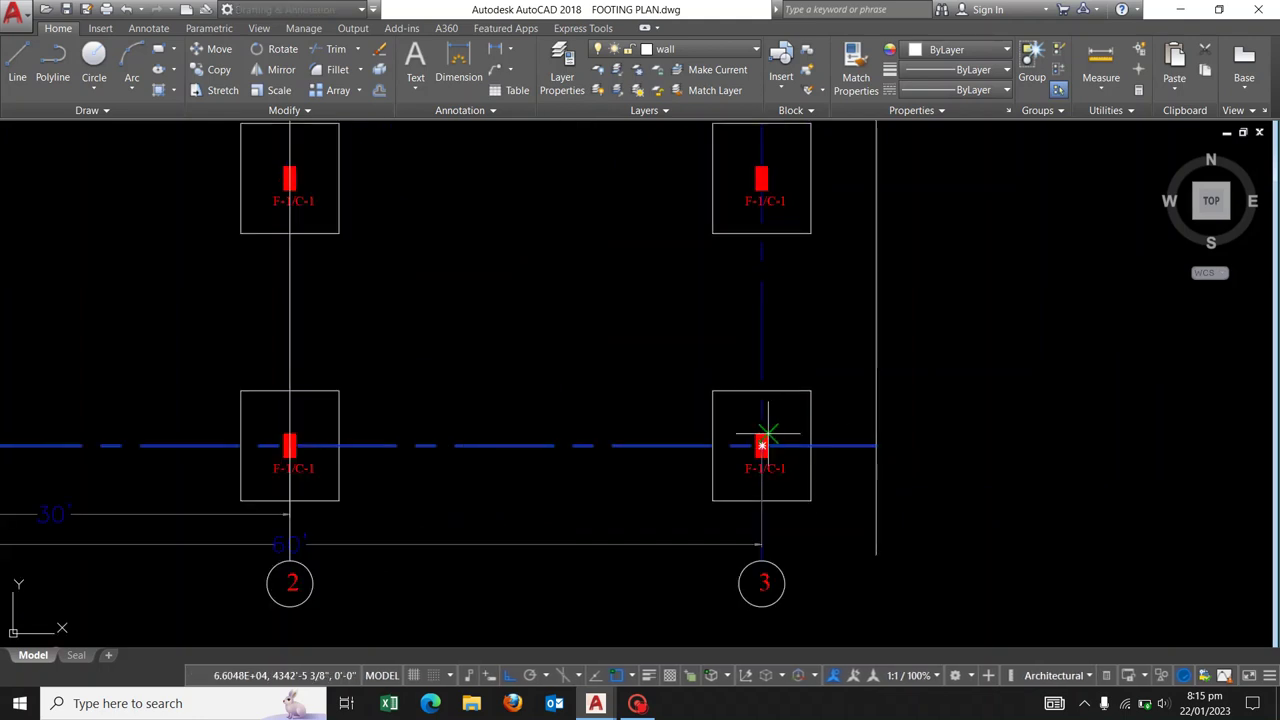
{"action": "scroll", "coordinate": [771, 437], "scroll_direction": "down", "scroll_amount": 2}
{"action": "scroll", "coordinate": [800, 337], "scroll_direction": "up", "scroll_amount": 4}
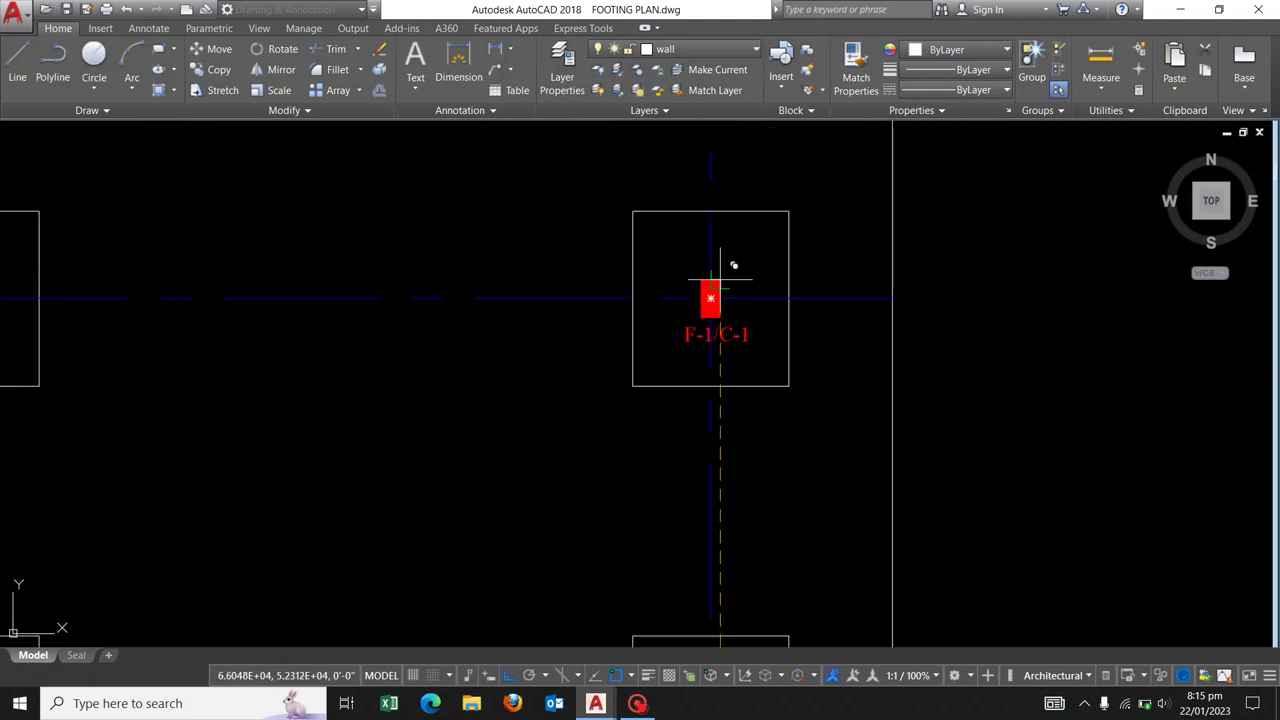
{"action": "scroll", "coordinate": [720, 280], "scroll_direction": "down", "scroll_amount": 4}
{"action": "scroll", "coordinate": [760, 369], "scroll_direction": "up", "scroll_amount": 3}
{"action": "scroll", "coordinate": [754, 257], "scroll_direction": "up", "scroll_amount": 2}
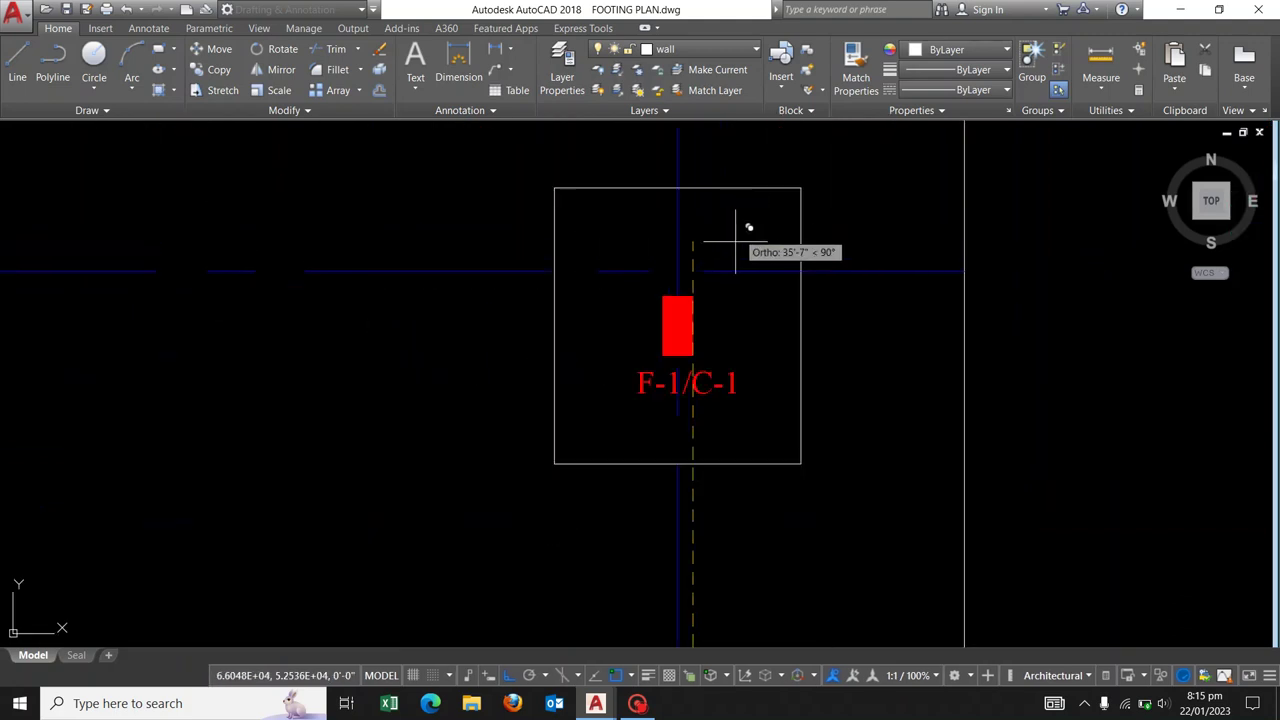
{"action": "scroll", "coordinate": [749, 240], "scroll_direction": "up", "scroll_amount": 1}
{"action": "scroll", "coordinate": [731, 400], "scroll_direction": "down", "scroll_amount": 4}
{"action": "scroll", "coordinate": [760, 271], "scroll_direction": "up", "scroll_amount": 2}
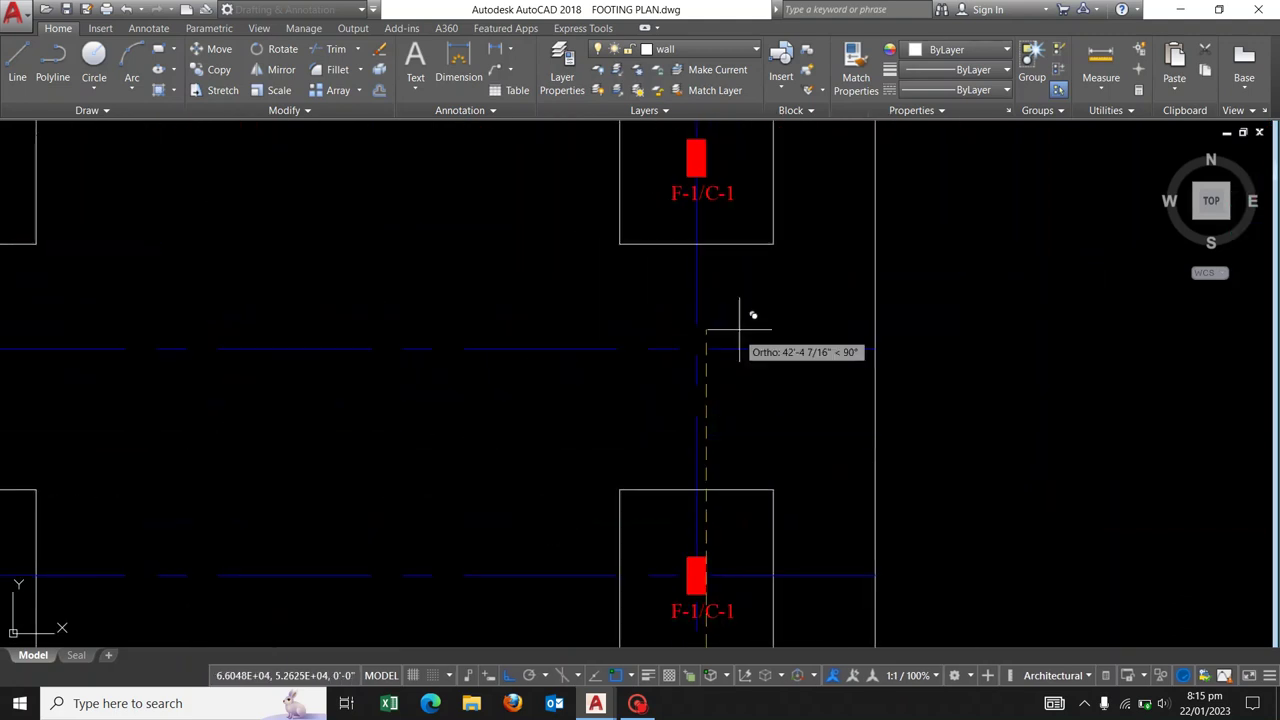
{"action": "scroll", "coordinate": [749, 317], "scroll_direction": "up", "scroll_amount": 2}
{"action": "middle_click_drag", "start_coordinate": [749, 317], "coordinate": [730, 461]}
{"action": "scroll", "coordinate": [707, 284], "scroll_direction": "down", "scroll_amount": 3}
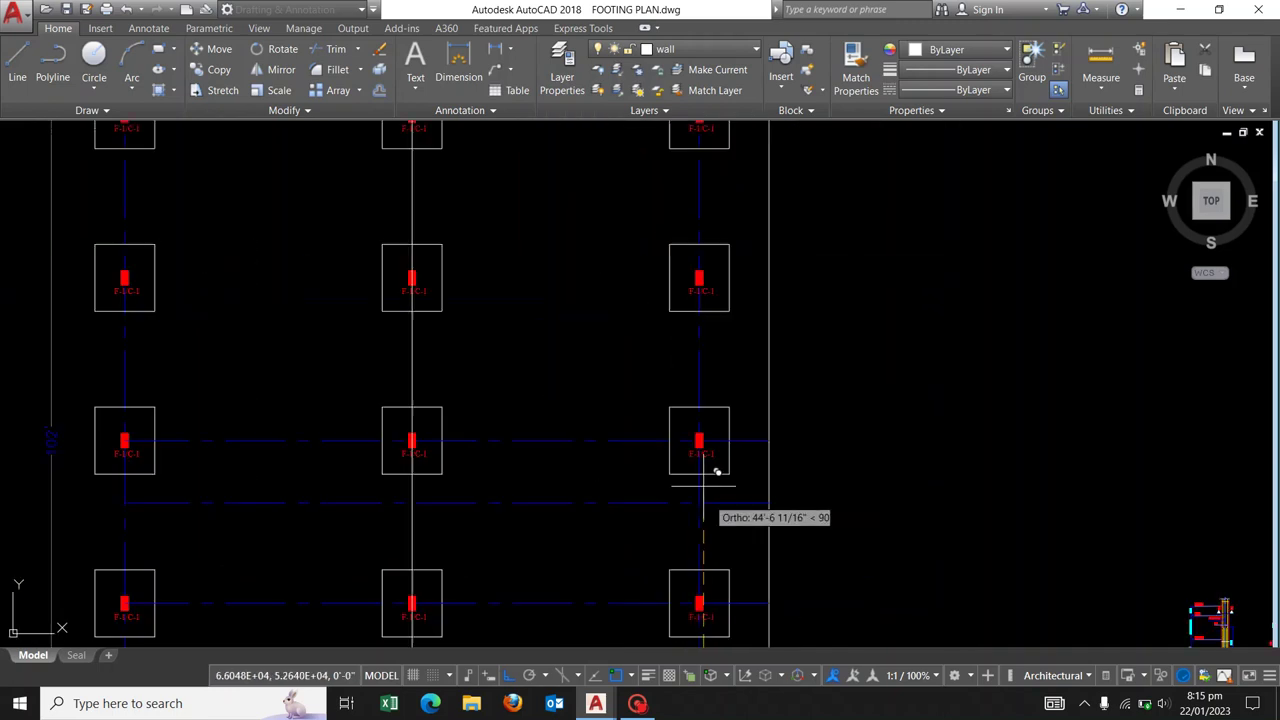
{"action": "scroll", "coordinate": [677, 249], "scroll_direction": "up", "scroll_amount": 3}
{"action": "scroll", "coordinate": [729, 286], "scroll_direction": "down", "scroll_amount": 2}
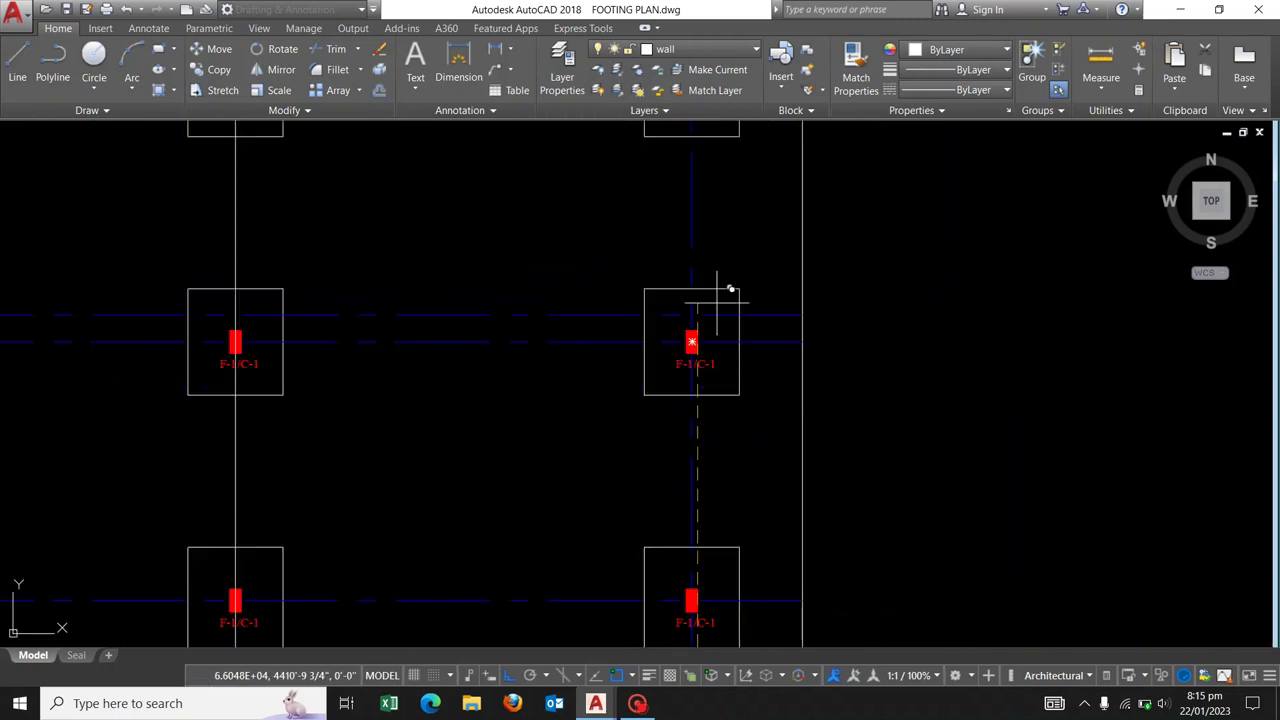
{"action": "middle_click_drag", "start_coordinate": [729, 286], "coordinate": [735, 373]}
{"action": "scroll", "coordinate": [703, 191], "scroll_direction": "up", "scroll_amount": 3}
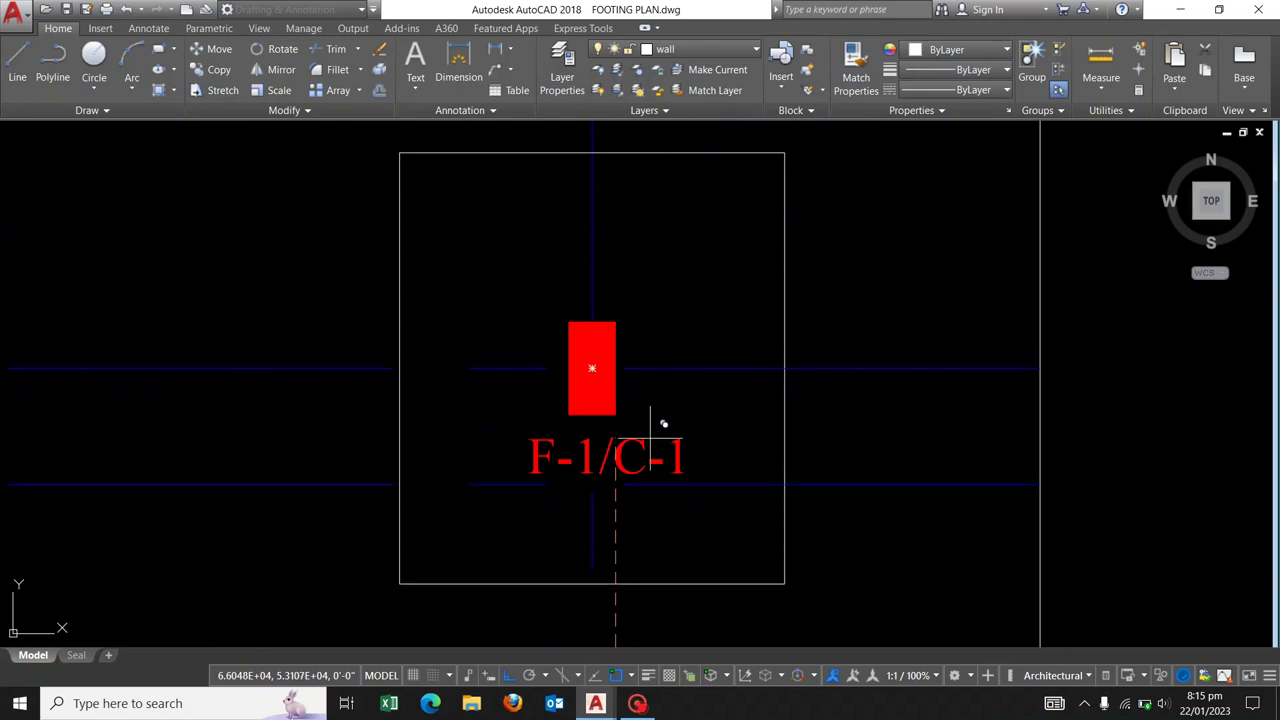
{"action": "scroll", "coordinate": [663, 347], "scroll_direction": "down", "scroll_amount": 3}
{"action": "scroll", "coordinate": [660, 190], "scroll_direction": "up", "scroll_amount": 5}
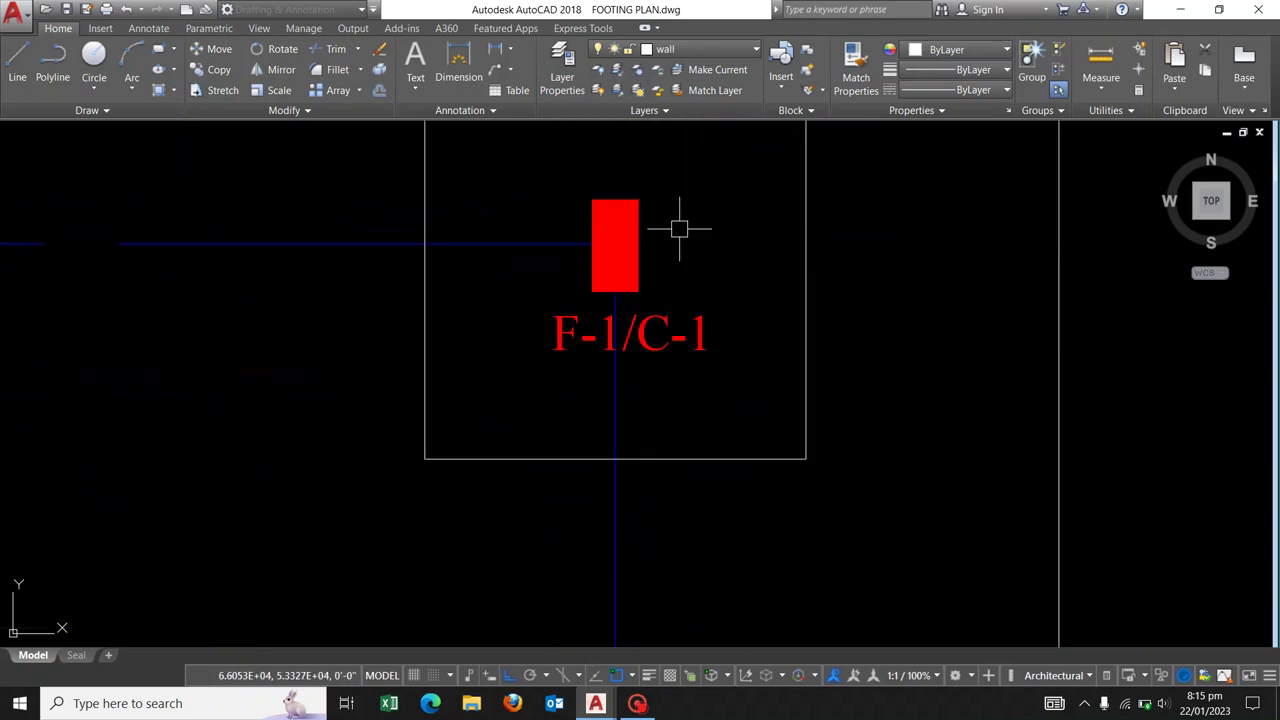
{"action": "scroll", "coordinate": [703, 237], "scroll_direction": "down", "scroll_amount": 3}
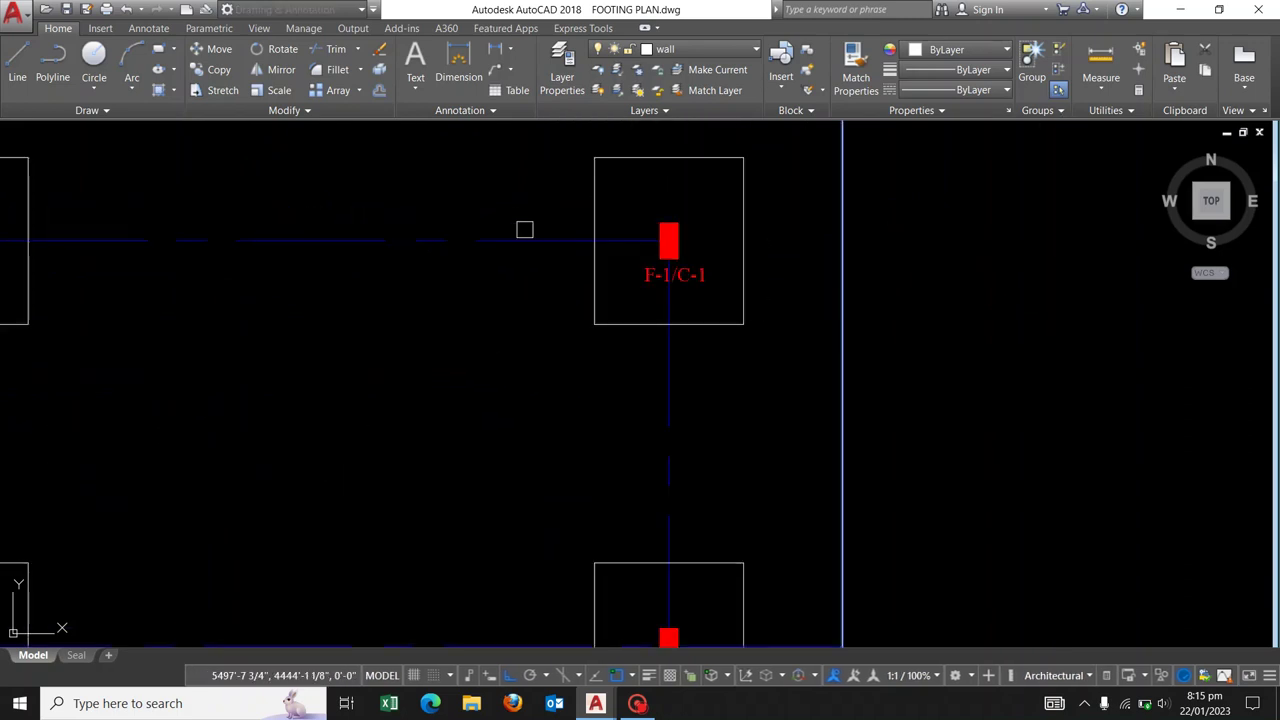
{"action": "scroll", "coordinate": [757, 194], "scroll_direction": "down", "scroll_amount": 5}
{"action": "middle_click_drag", "start_coordinate": [757, 194], "coordinate": [777, 274]}
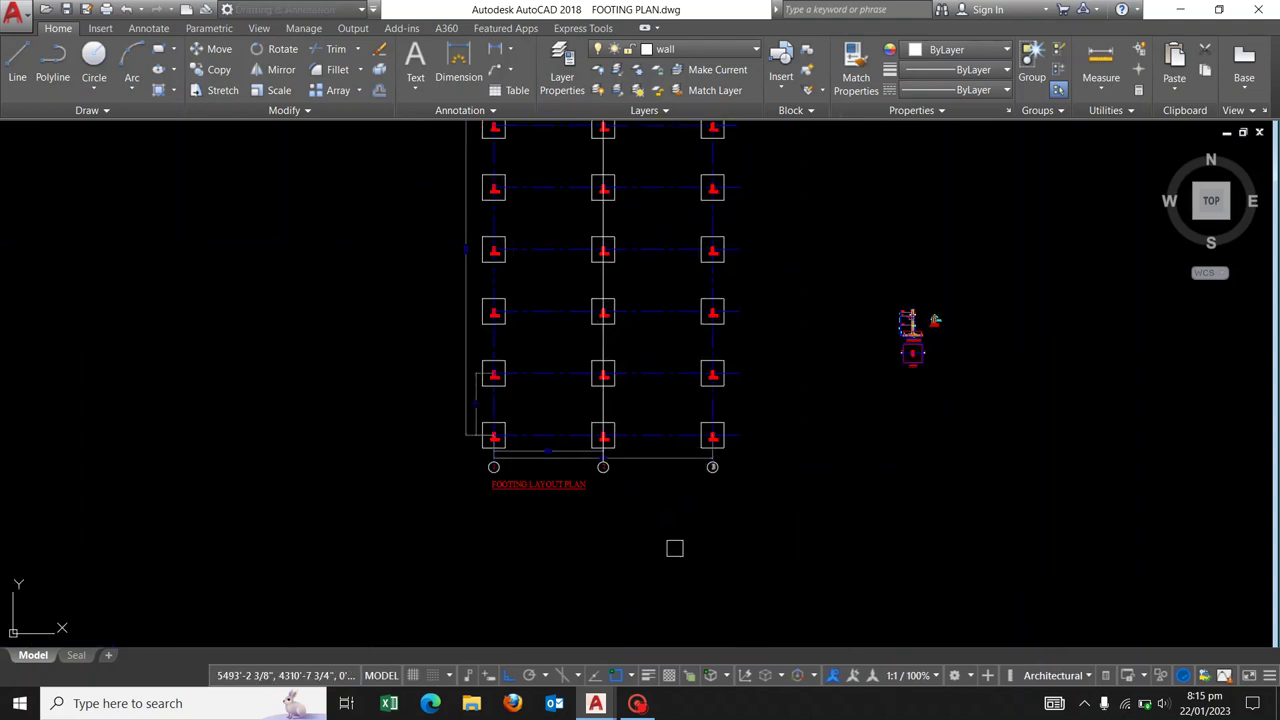
Copy bubble 3 to the end of the horizontal grid line beside an upper footing row.
{"action": "scroll", "coordinate": [706, 521], "scroll_direction": "up", "scroll_amount": 5}
{"action": "scroll", "coordinate": [674, 271], "scroll_direction": "up", "scroll_amount": 2}
{"action": "left_click", "coordinate": [657, 251]}
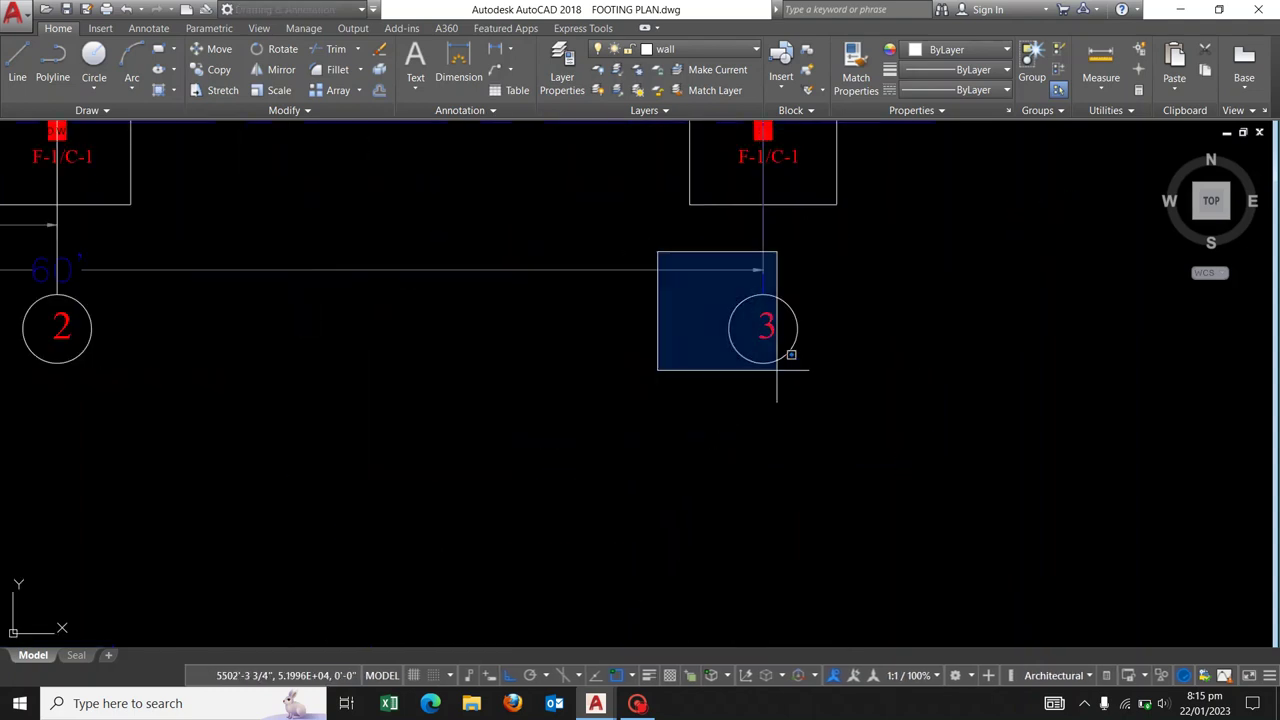
{"action": "left_click", "coordinate": [782, 337]}
{"action": "left_click", "coordinate": [763, 322]}
{"action": "scroll", "coordinate": [965, 325], "scroll_direction": "down", "scroll_amount": 3}
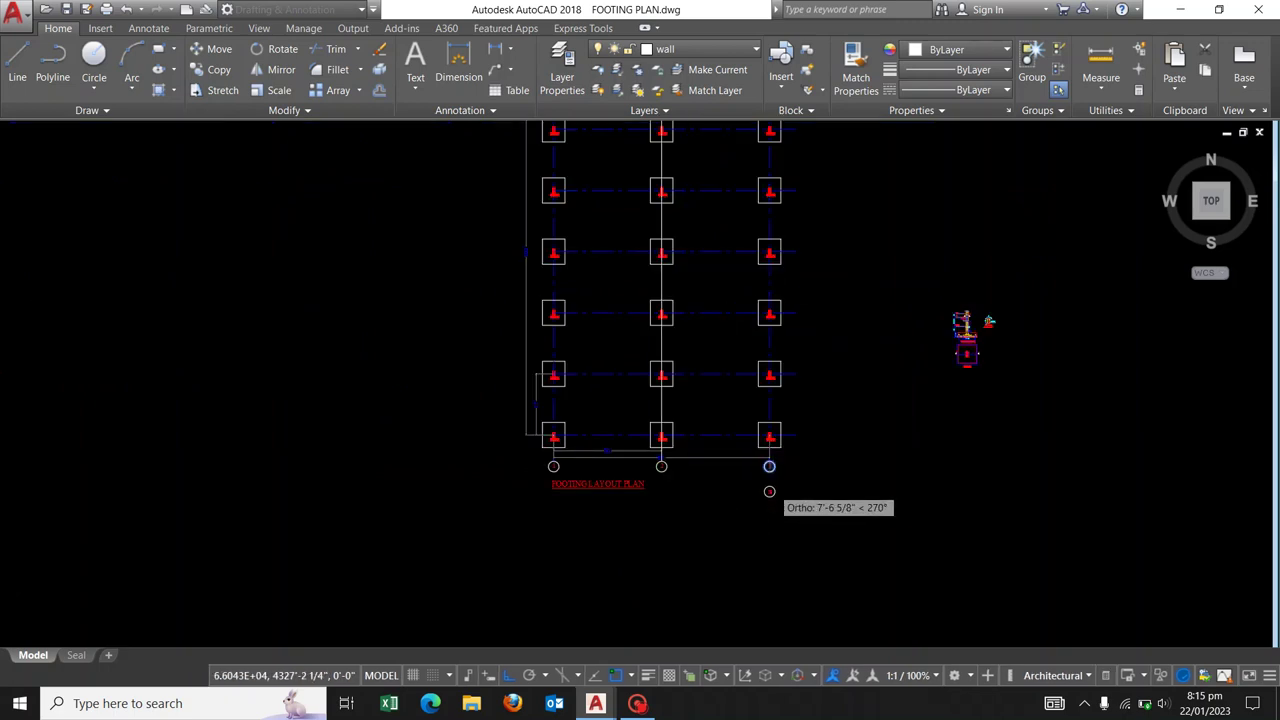
{"action": "scroll", "coordinate": [803, 366], "scroll_direction": "down", "scroll_amount": 5}
{"action": "scroll", "coordinate": [747, 437], "scroll_direction": "up", "scroll_amount": 4}
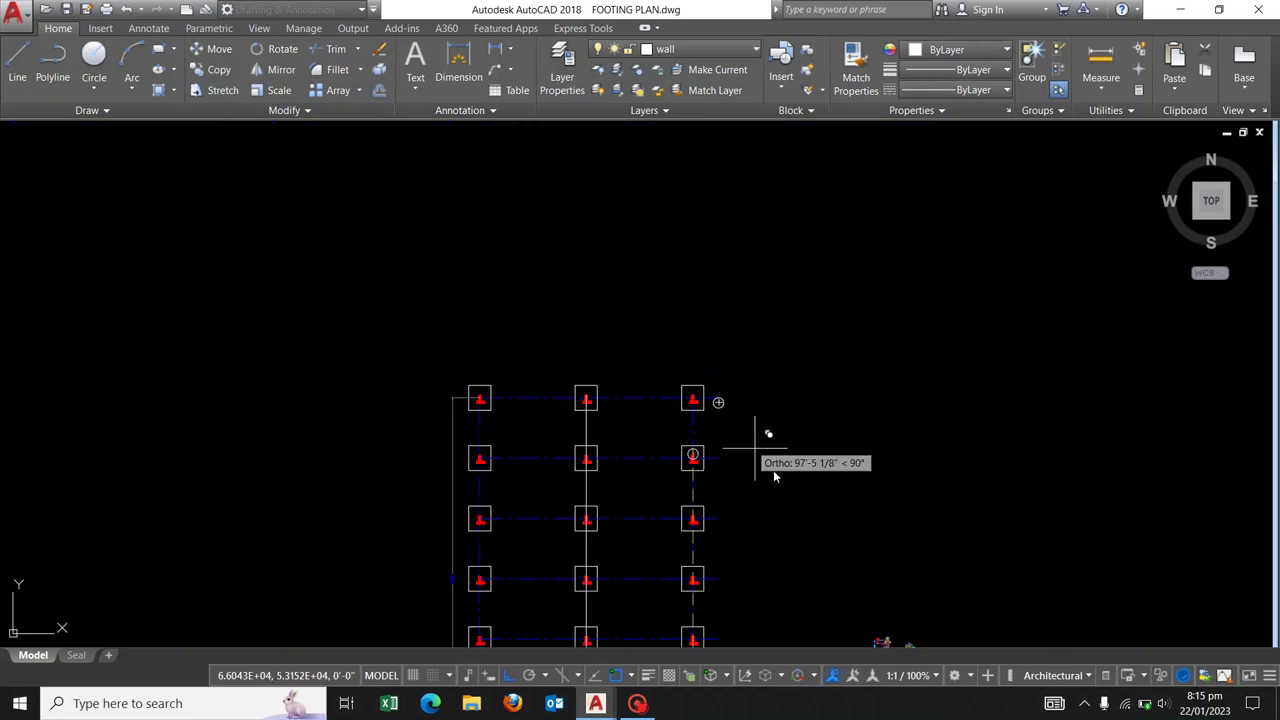
{"action": "left_click", "coordinate": [775, 472]}
Nudge the new bubble up and to the right.
{"action": "scroll", "coordinate": [726, 418], "scroll_direction": "up", "scroll_amount": 5}
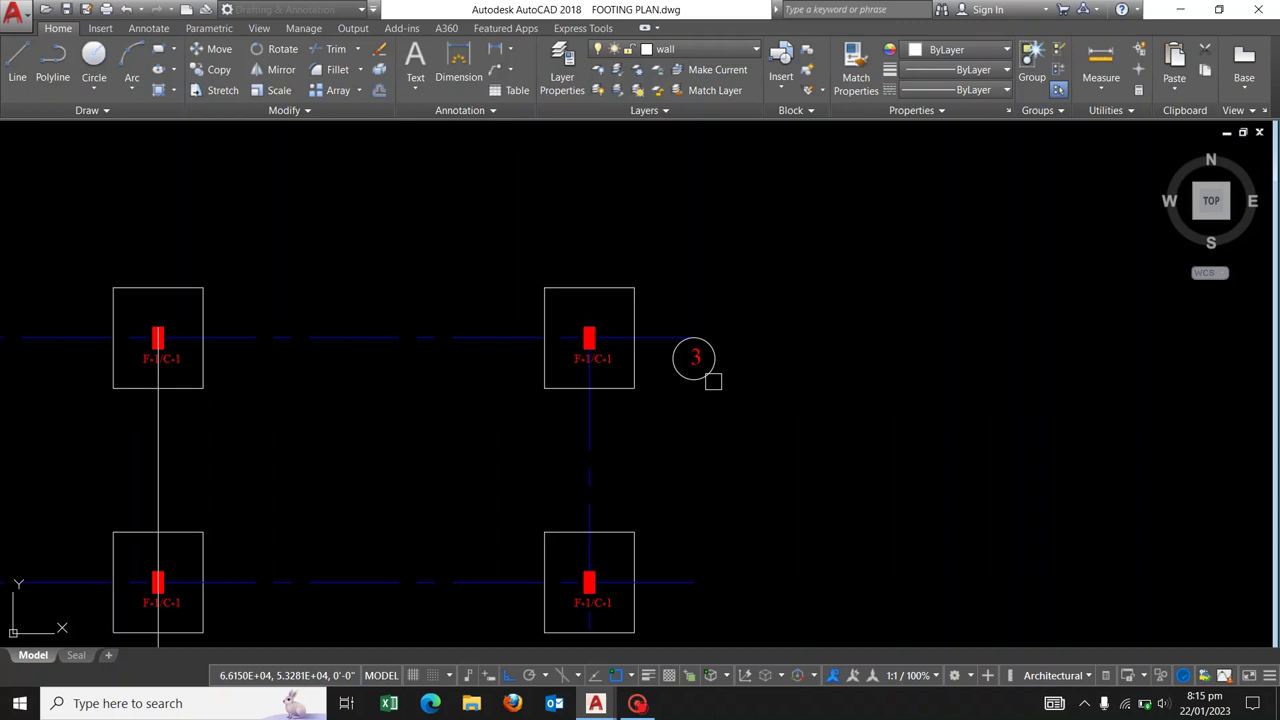
{"action": "left_click", "coordinate": [657, 299]}
{"action": "left_click", "coordinate": [738, 410]}
{"action": "scroll", "coordinate": [700, 358], "scroll_direction": "up", "scroll_amount": 2}
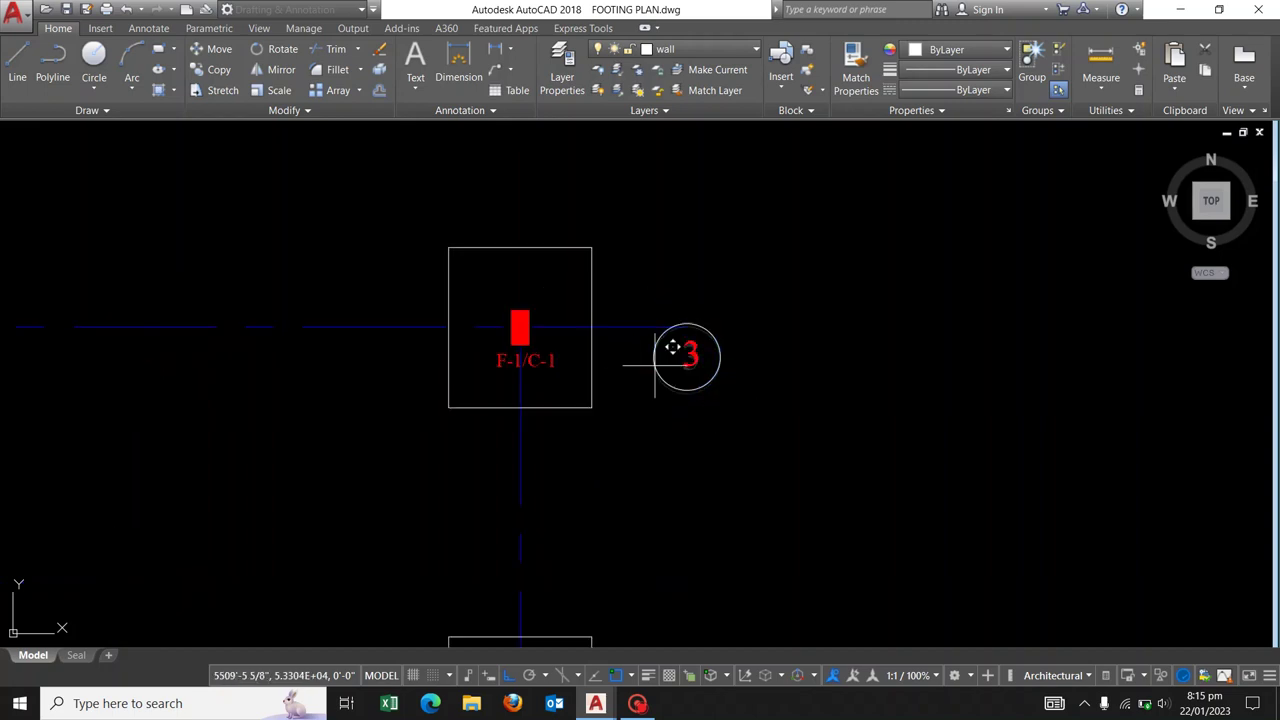
{"action": "left_click_drag", "start_coordinate": [655, 366], "coordinate": [687, 324]}
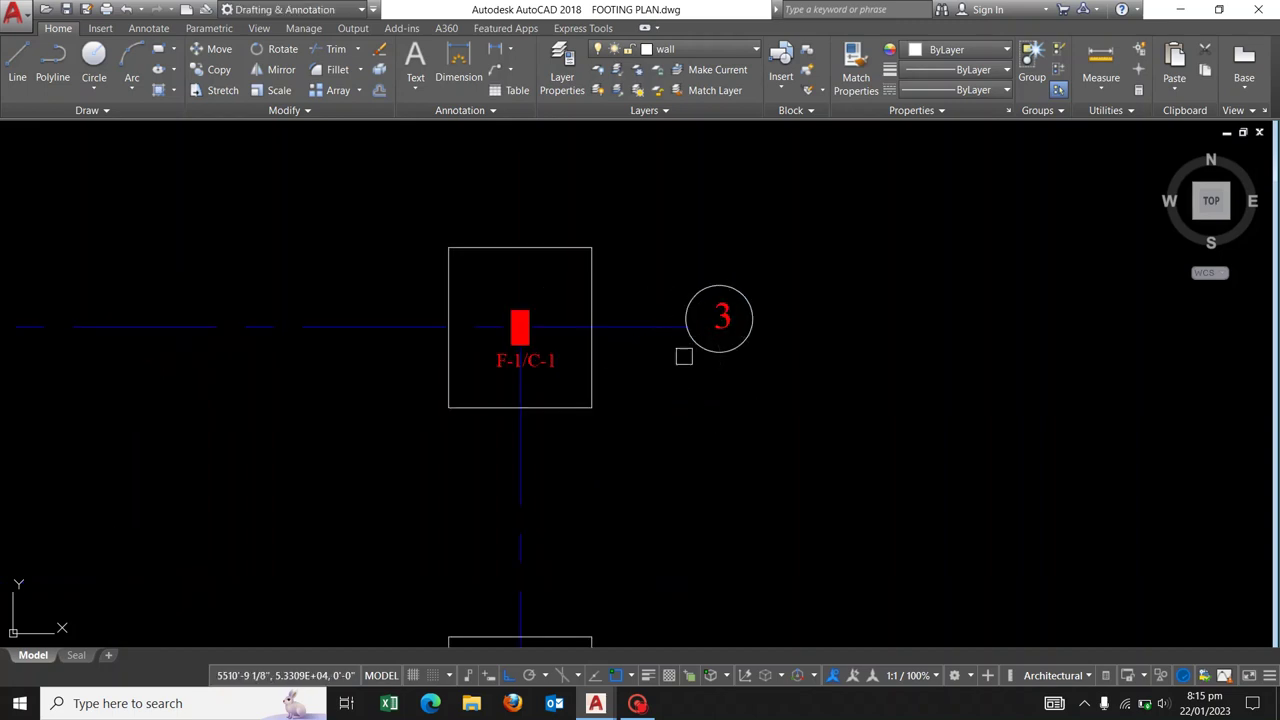
Relabel the bubble as a capital A and settle the letter in its centre.
{"action": "double_click", "coordinate": [730, 319]}
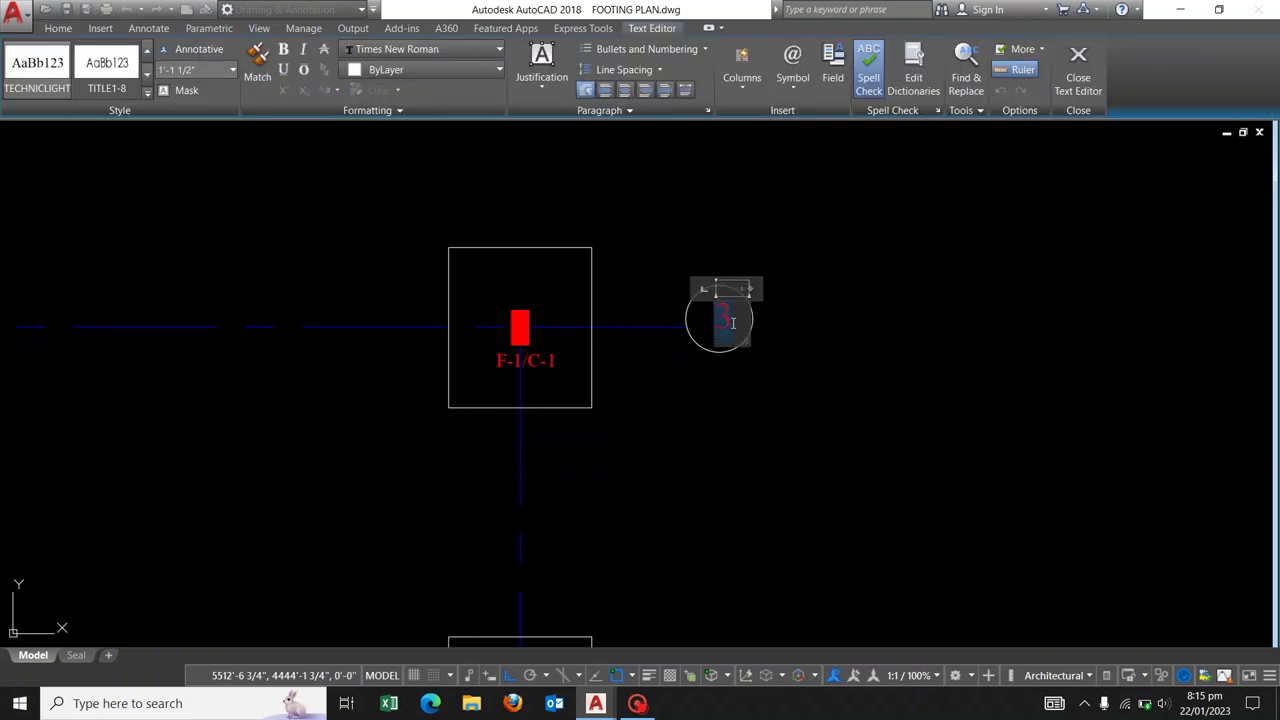
{"action": "type", "text": "a"}
{"action": "left_click", "coordinate": [775, 336]}
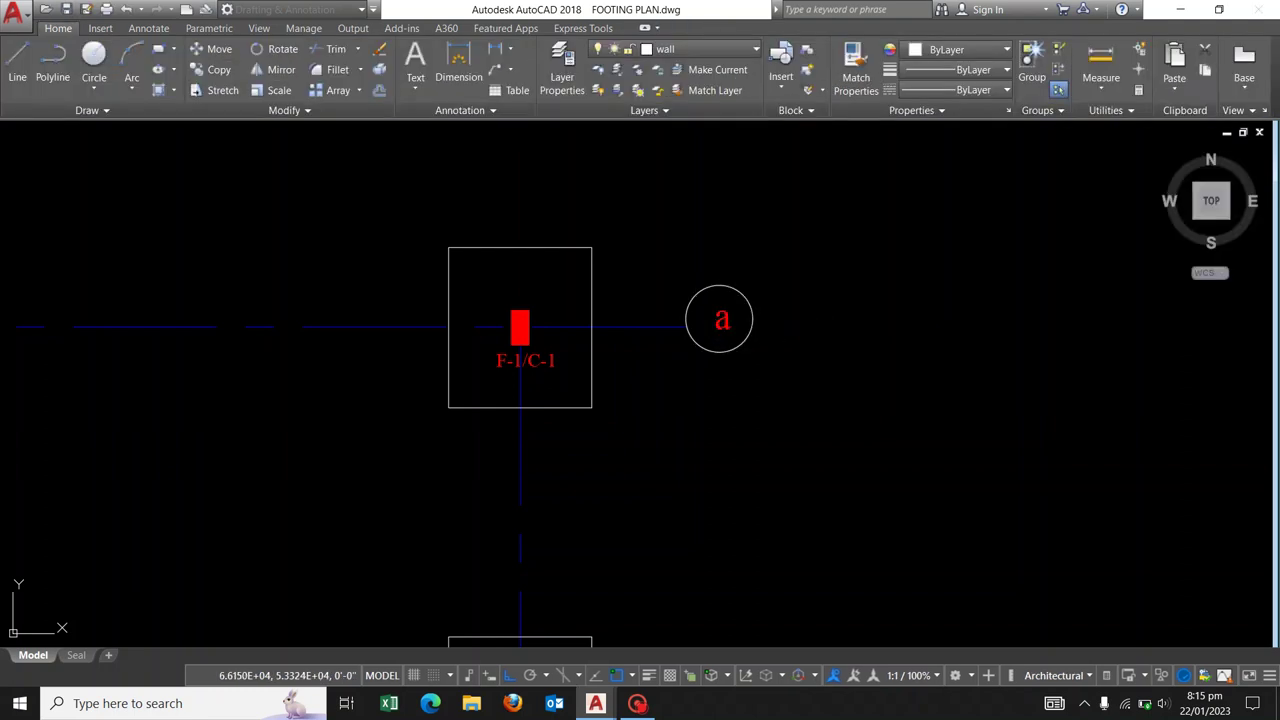
{"action": "double_click", "coordinate": [716, 322]}
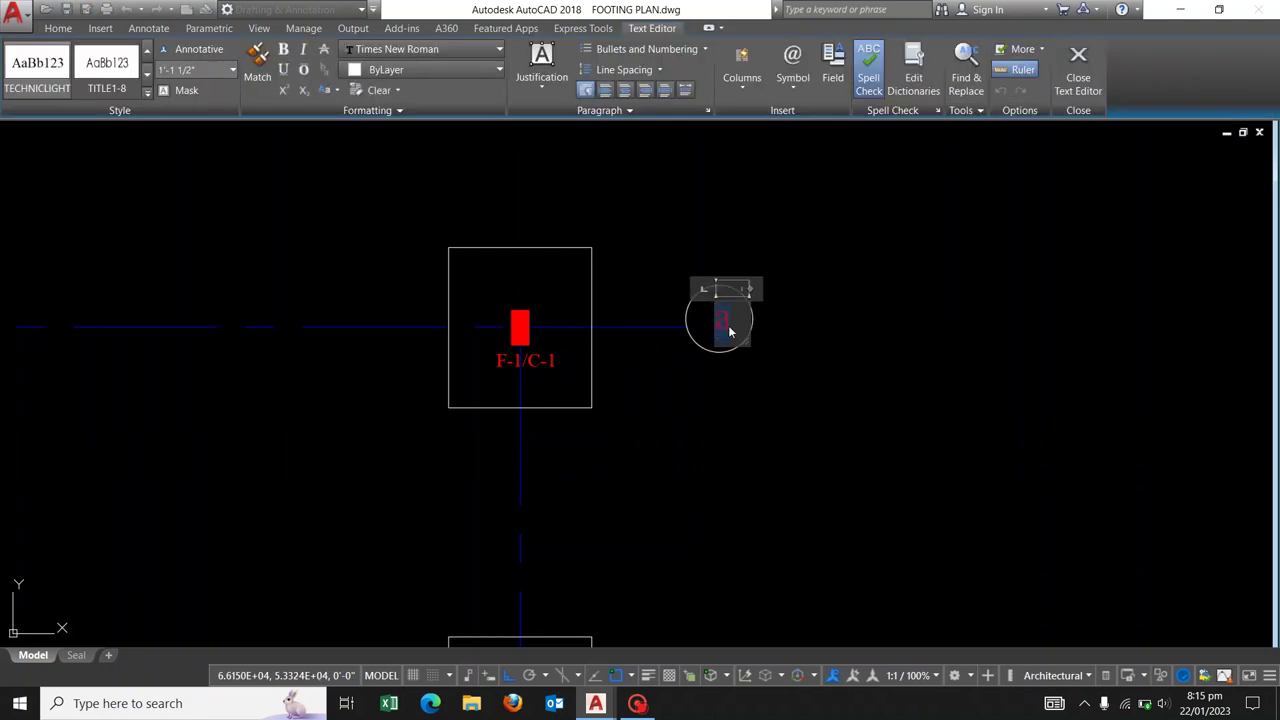
{"action": "type", "text": "A"}
{"action": "left_click", "coordinate": [781, 334]}
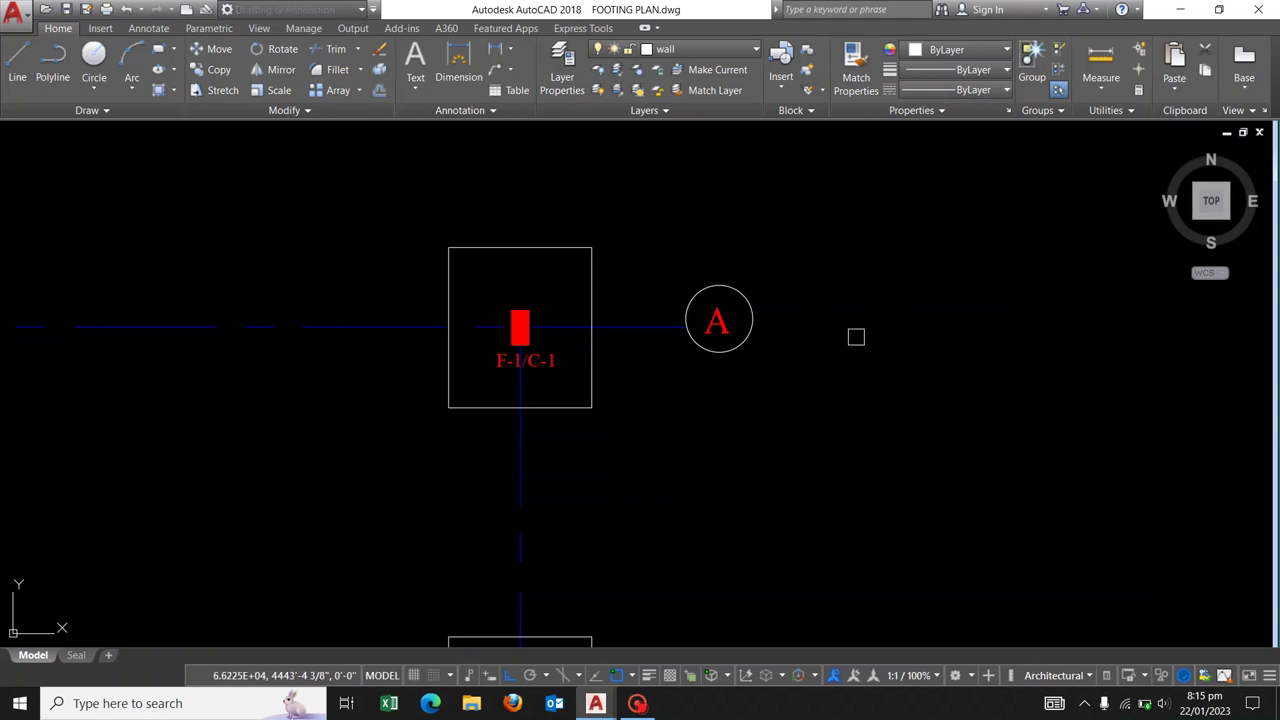
{"action": "scroll", "coordinate": [705, 318], "scroll_direction": "up", "scroll_amount": 4}
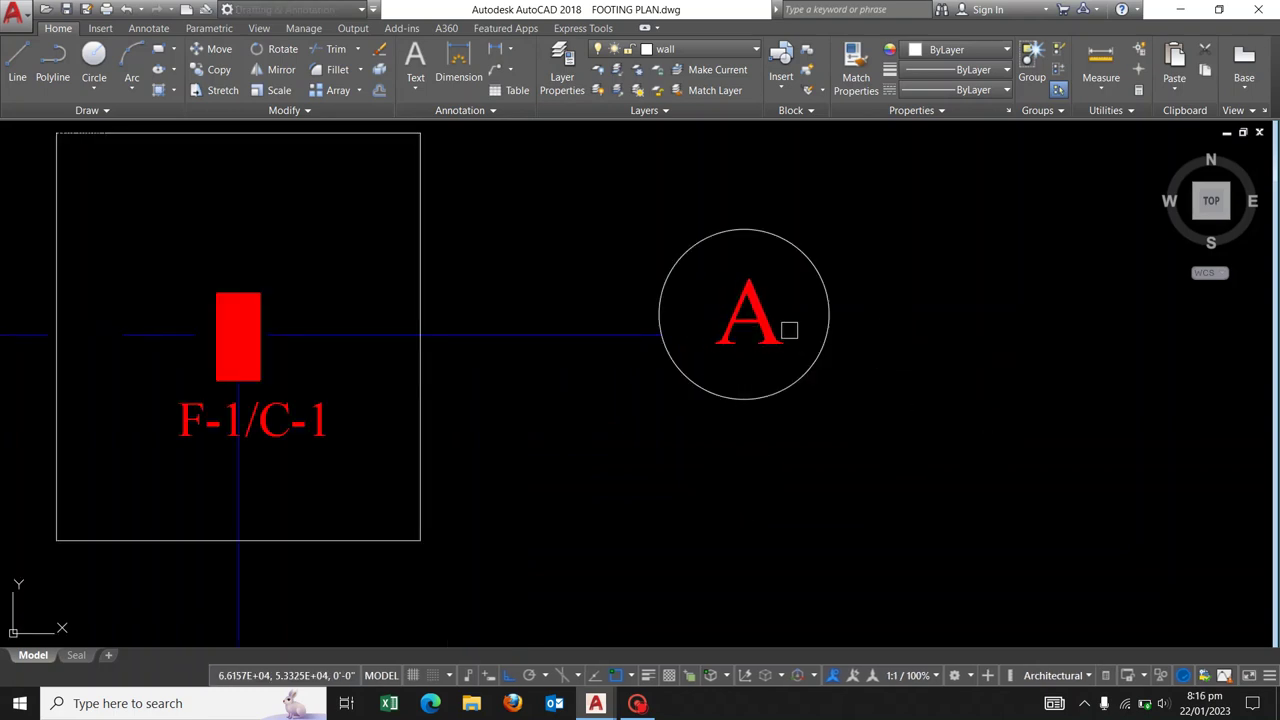
{"action": "left_click", "coordinate": [1024, 374]}
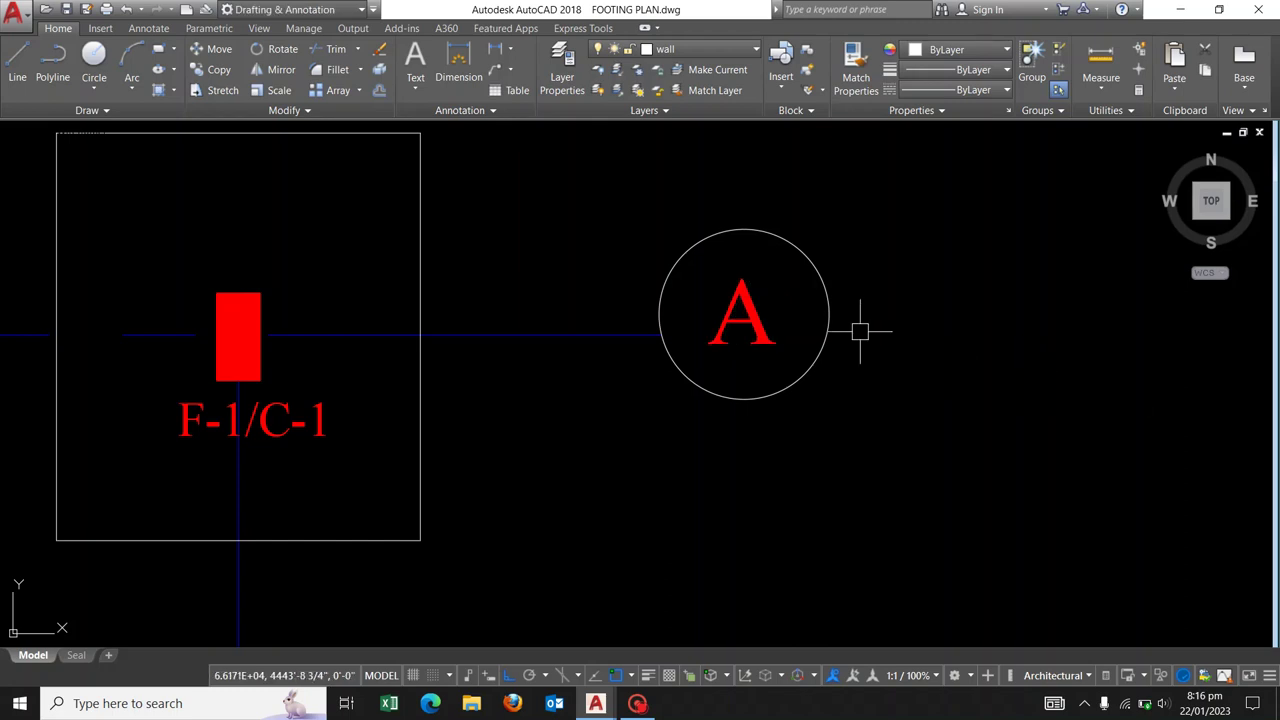
Move the A bubble down onto its grid line.
{"action": "left_click", "coordinate": [610, 168]}
{"action": "left_click", "coordinate": [972, 458]}
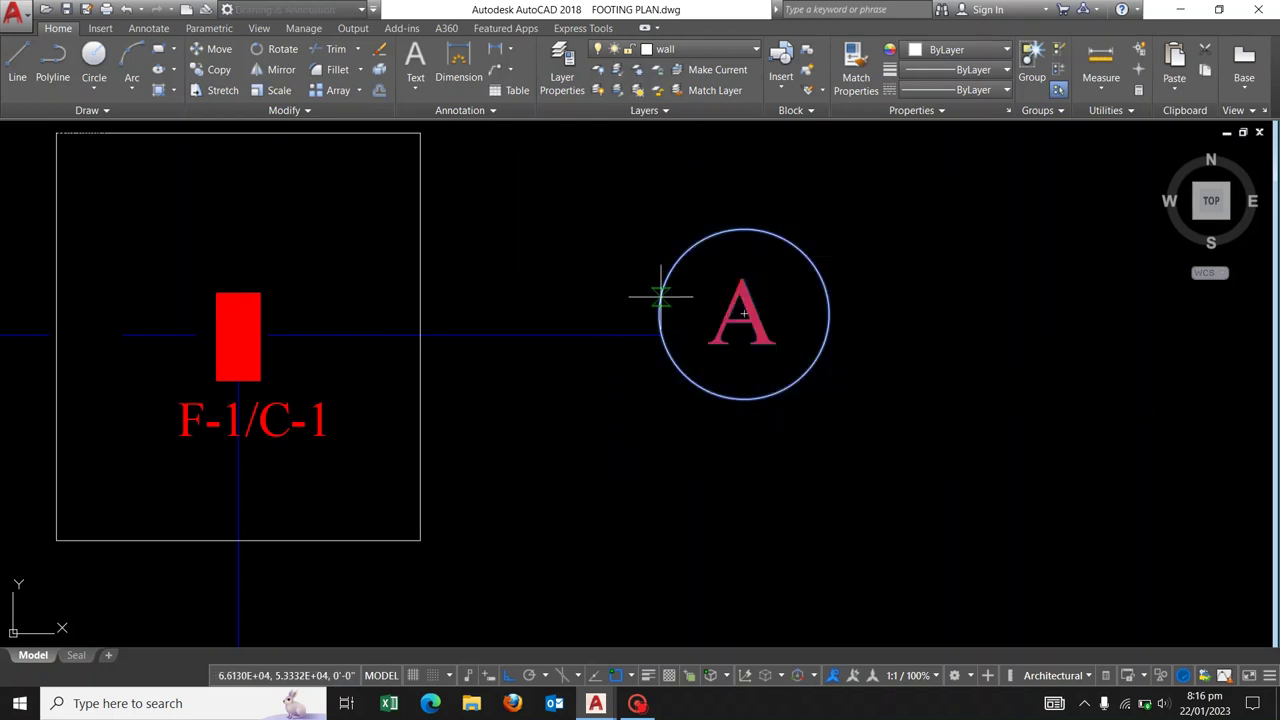
{"action": "left_click", "coordinate": [658, 332]}
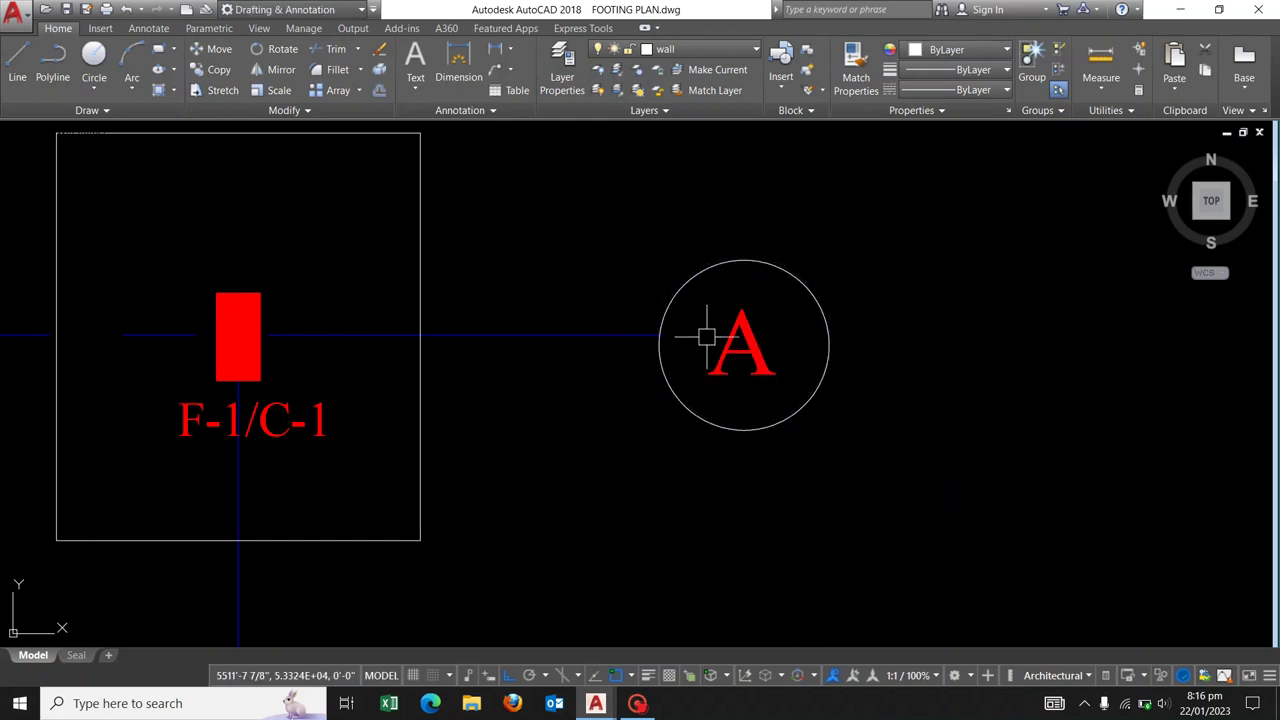
Copy the A bubble to the next grid line down and relabel it B.
{"action": "left_click", "coordinate": [608, 218]}
{"action": "left_click", "coordinate": [922, 482]}
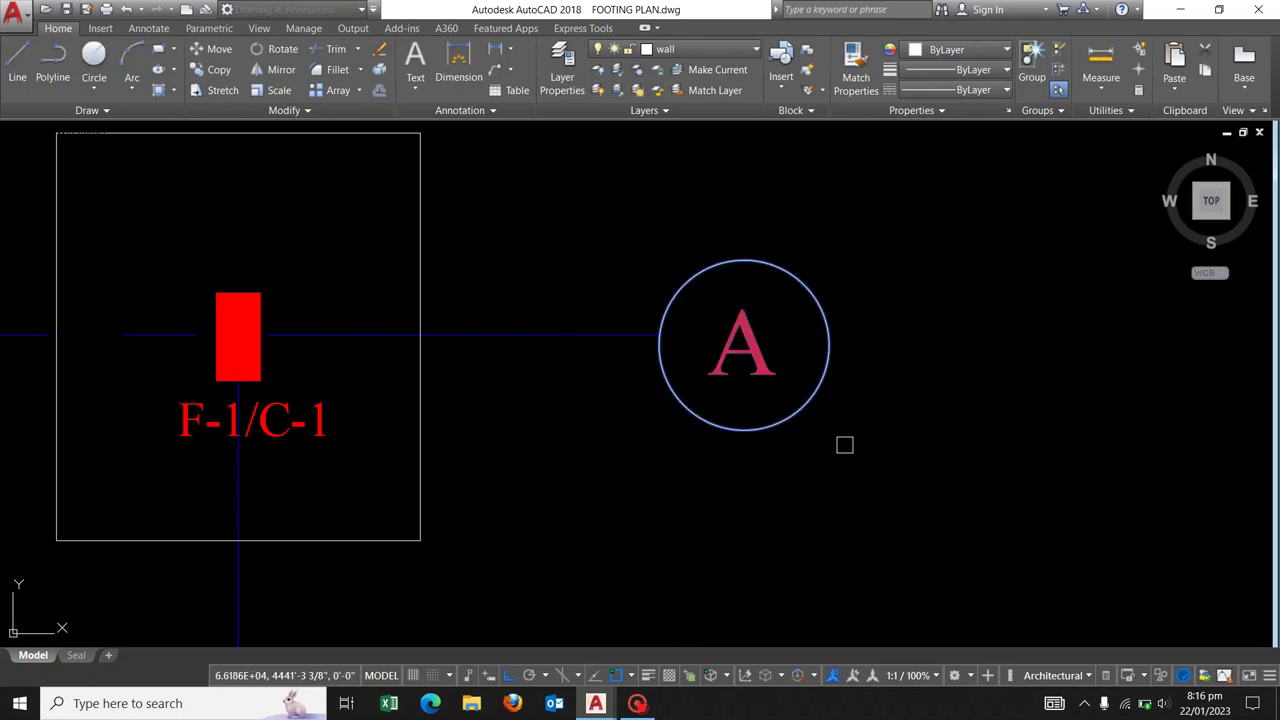
{"action": "left_click", "coordinate": [659, 345]}
{"action": "scroll", "coordinate": [663, 340], "scroll_direction": "down", "scroll_amount": 6}
{"action": "middle_click_drag", "start_coordinate": [694, 423], "coordinate": [717, 269]}
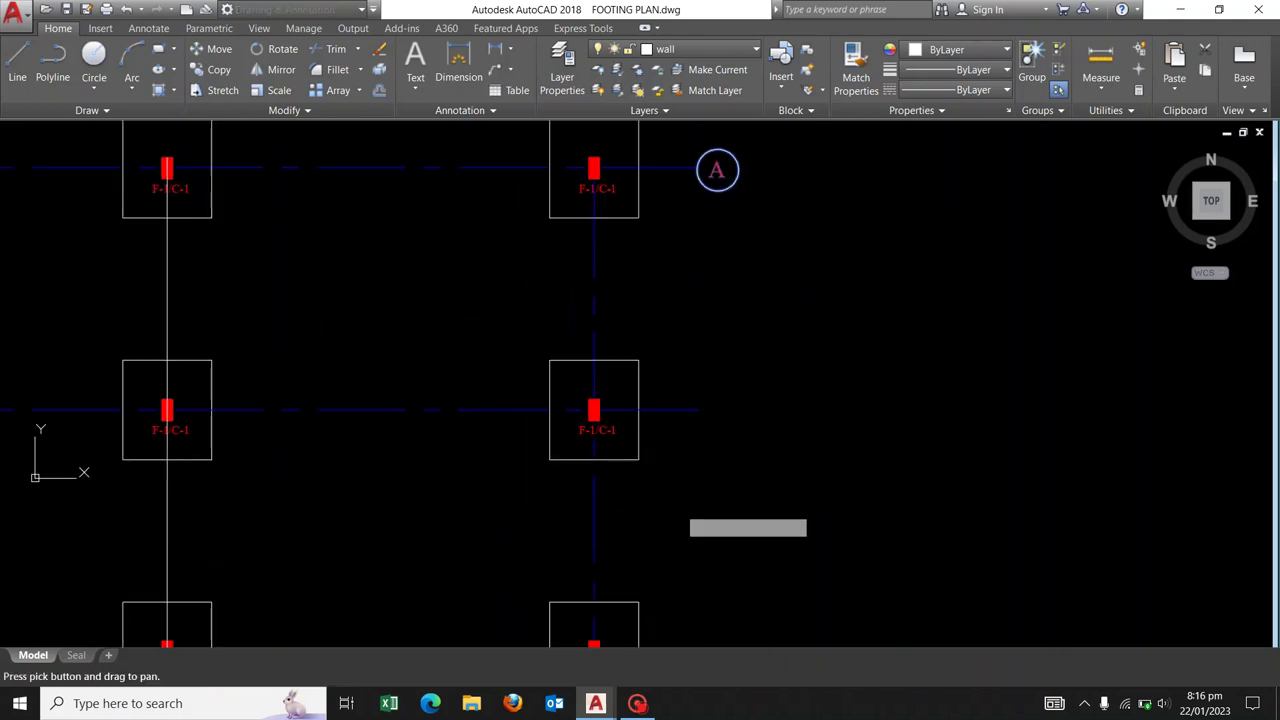
{"action": "left_click", "coordinate": [698, 410]}
{"action": "scroll", "coordinate": [730, 415], "scroll_direction": "up", "scroll_amount": 3}
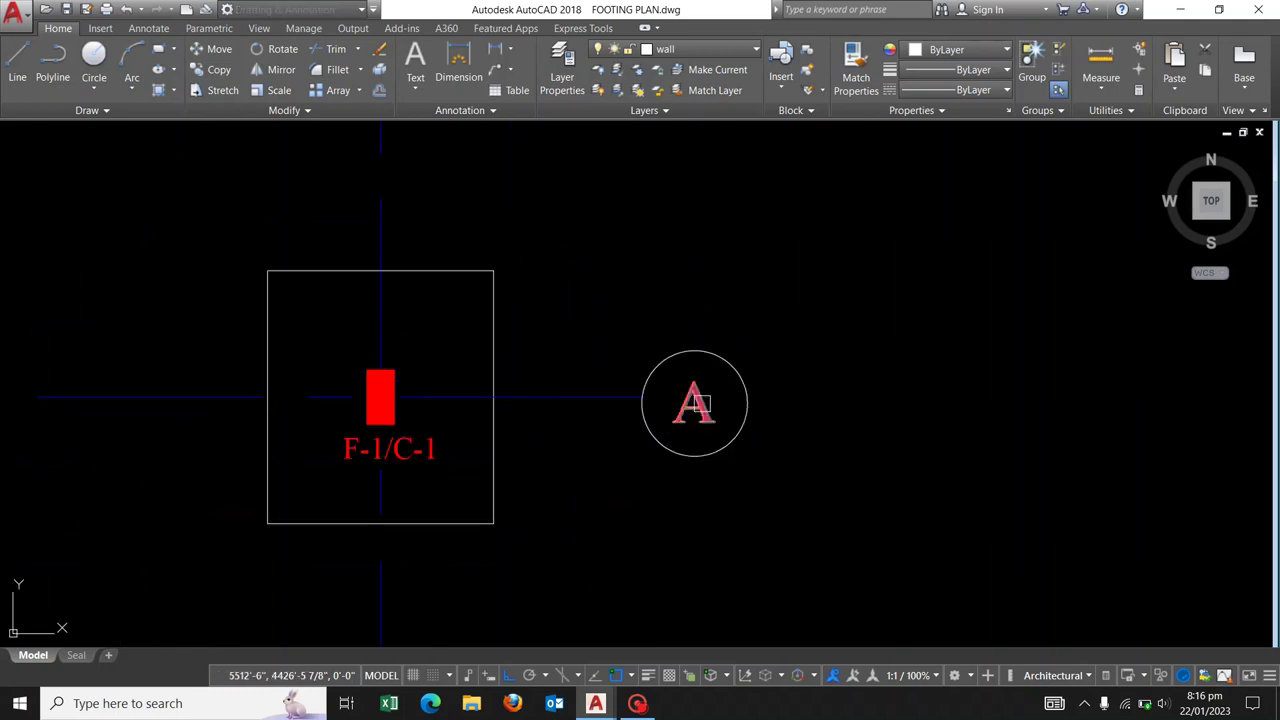
{"action": "double_click", "coordinate": [678, 408]}
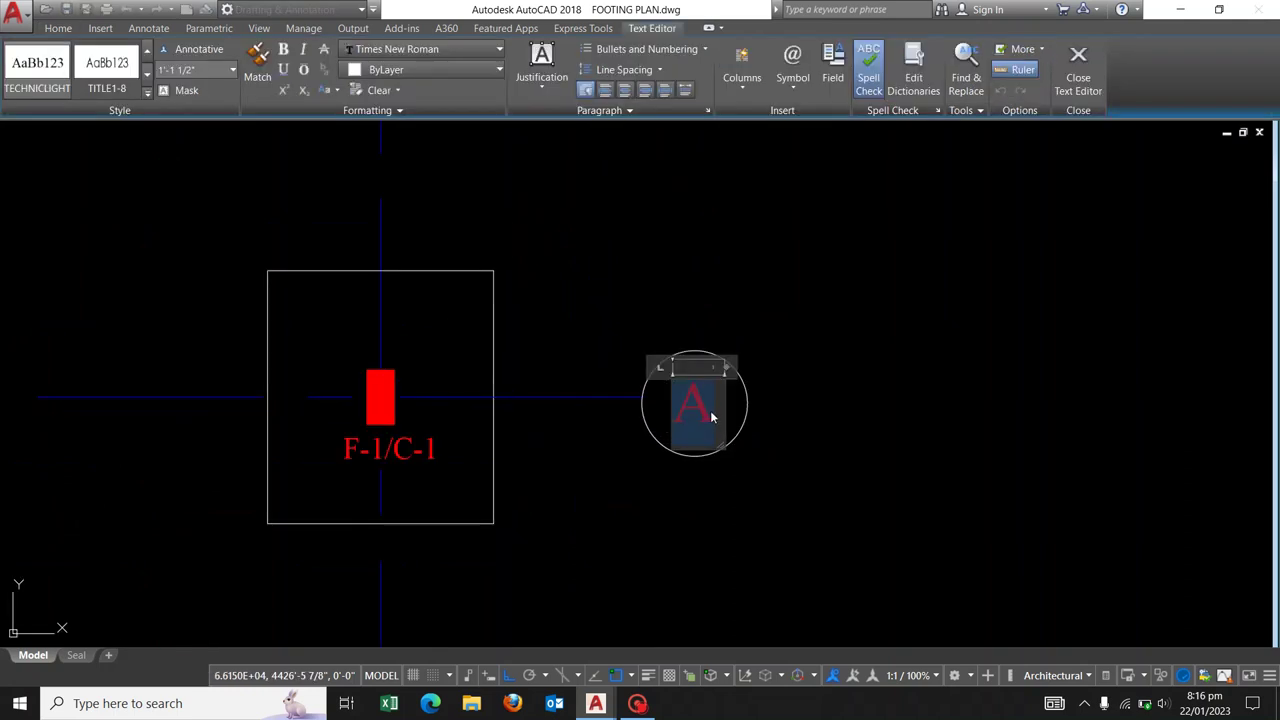
{"action": "type", "text": "B"}
{"action": "left_click", "coordinate": [858, 348]}
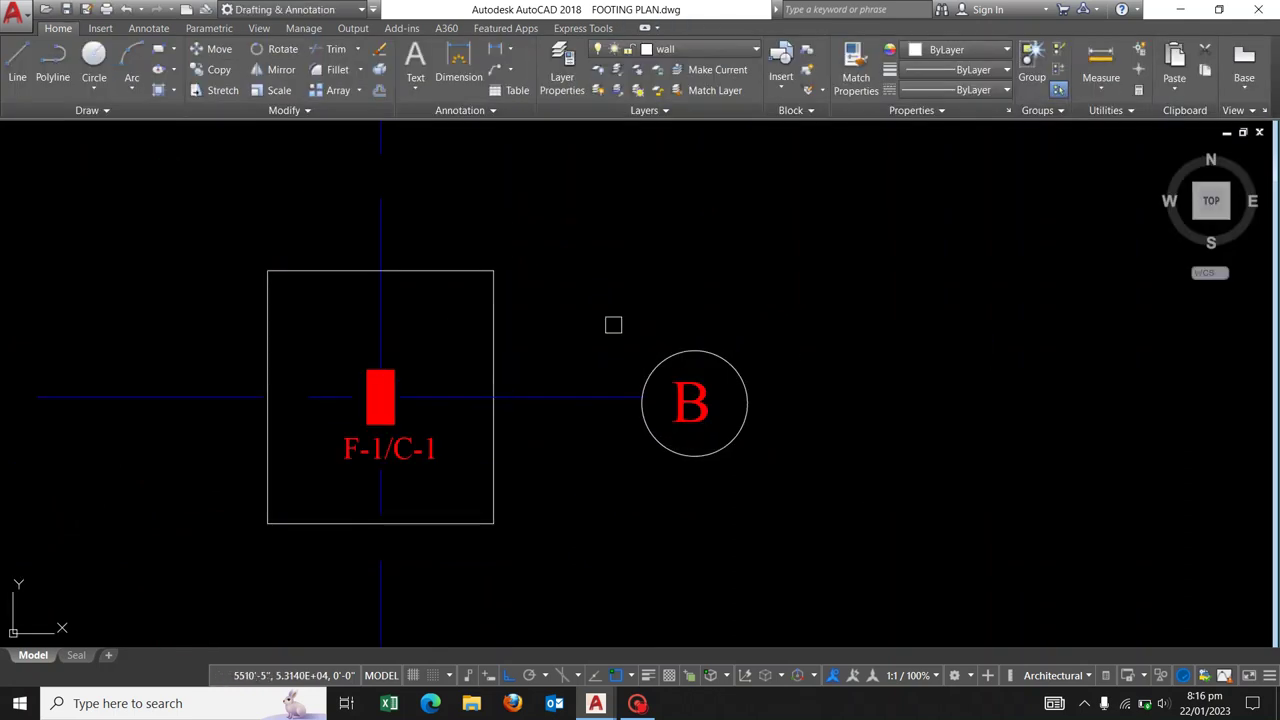
Copy the B bubble down to the following grid line and relabel it C.
{"action": "left_click_drag", "start_coordinate": [613, 325], "coordinate": [861, 518]}
{"action": "left_click", "coordinate": [642, 402]}
{"action": "scroll", "coordinate": [669, 451], "scroll_direction": "down", "scroll_amount": 5}
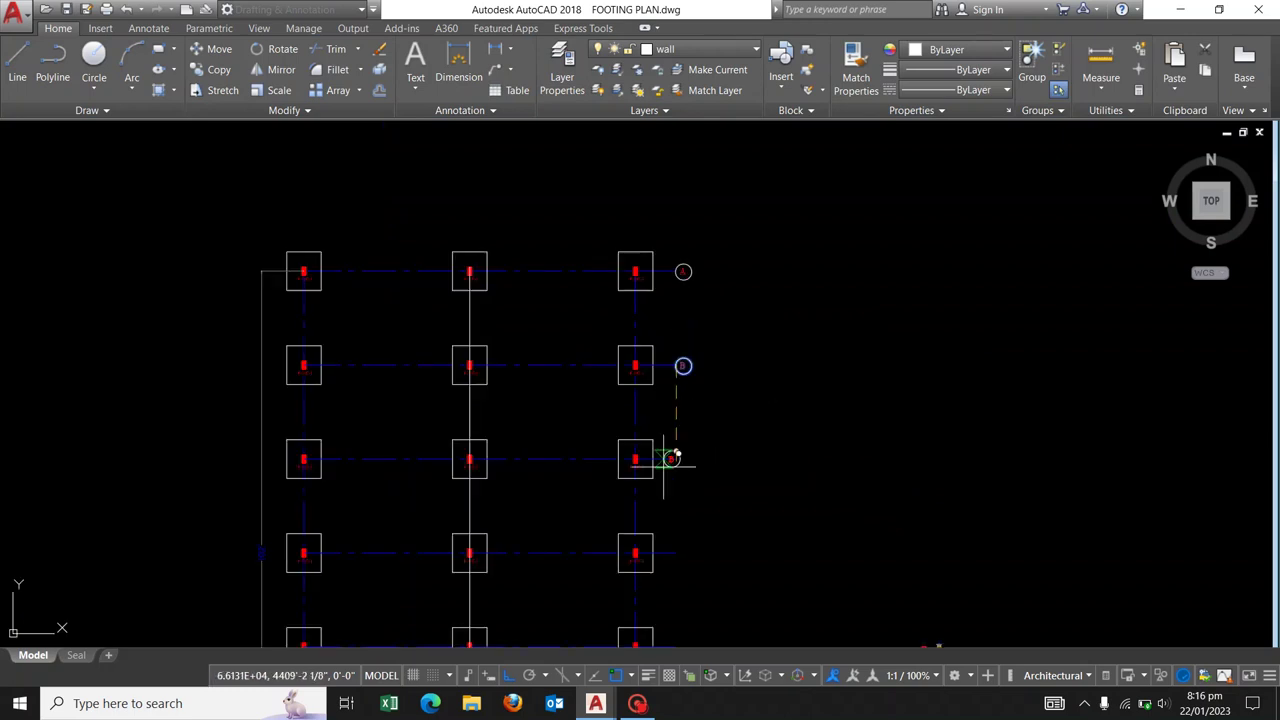
{"action": "scroll", "coordinate": [737, 320], "scroll_direction": "up", "scroll_amount": 3}
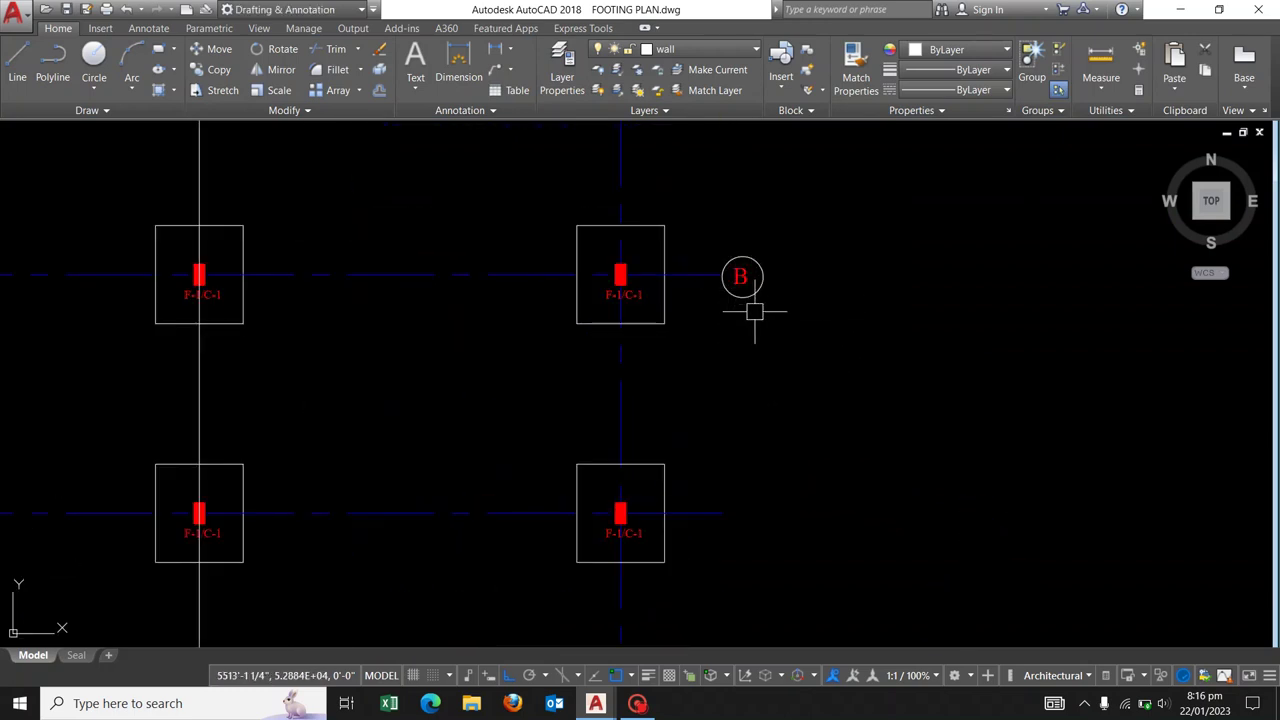
{"action": "scroll", "coordinate": [755, 312], "scroll_direction": "up", "scroll_amount": 6}
{"action": "double_click", "coordinate": [656, 240]}
{"action": "left_click_drag", "start_coordinate": [656, 240], "coordinate": [702, 248]}
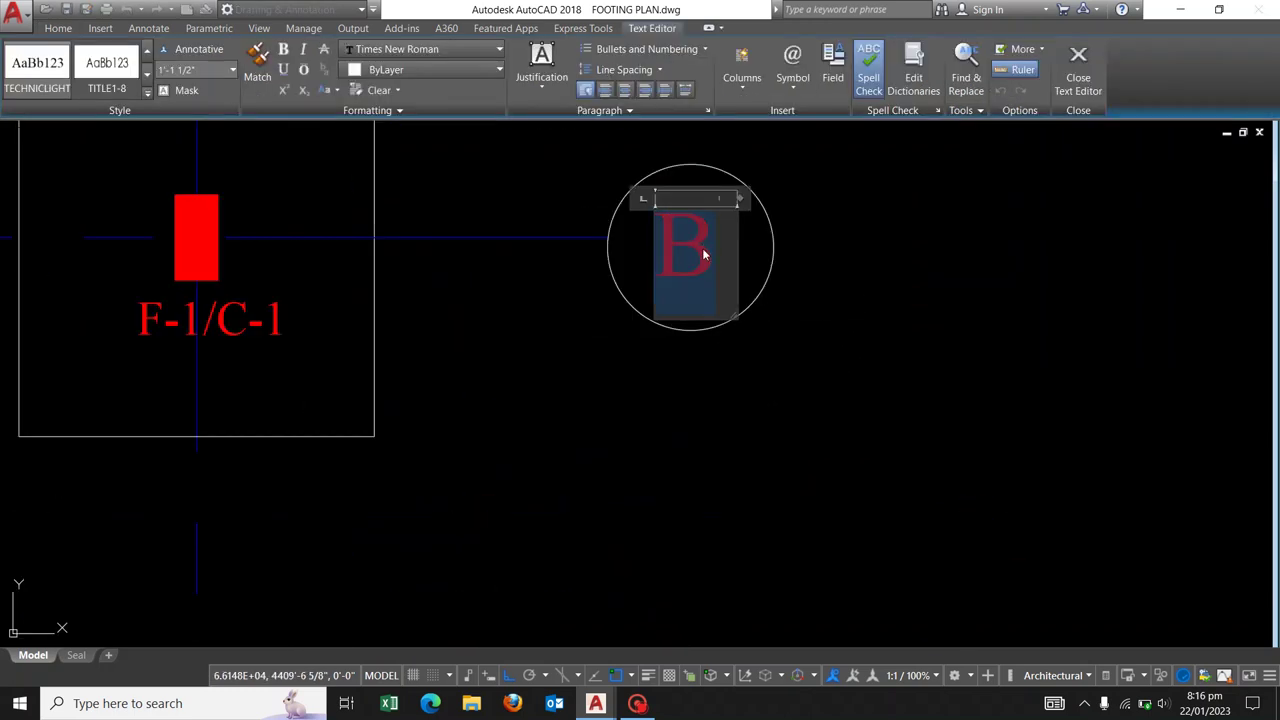
{"action": "type", "text": "C"}
{"action": "left_click", "coordinate": [864, 268]}
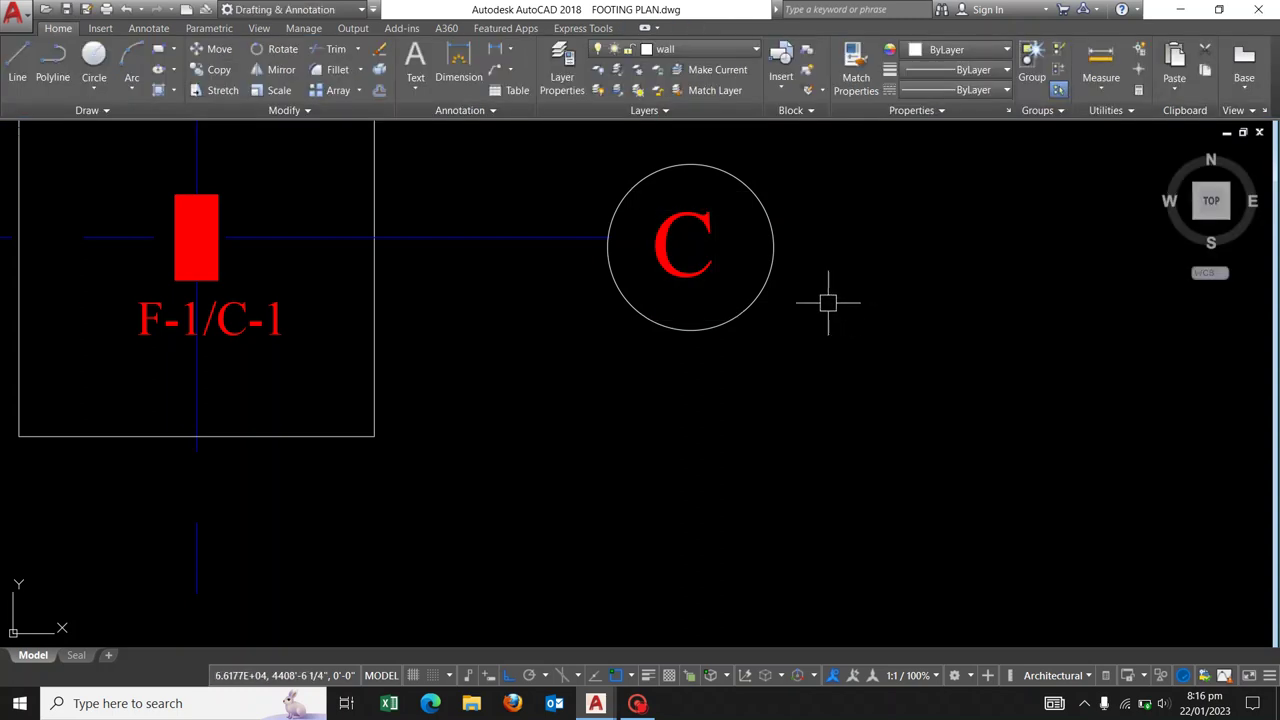
Copy the C bubble to the next grid line down.
{"action": "left_click", "coordinate": [595, 187]}
{"action": "left_click", "coordinate": [900, 395]}
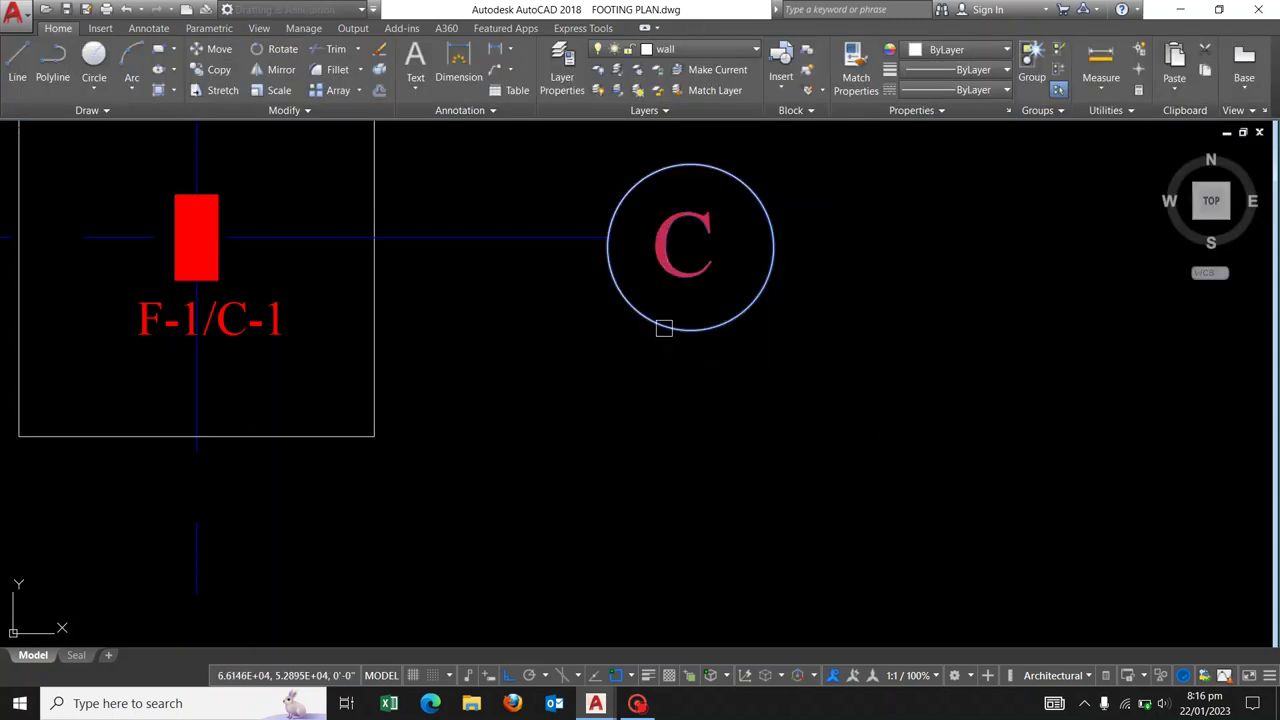
{"action": "left_click", "coordinate": [610, 237]}
{"action": "scroll", "coordinate": [623, 215], "scroll_direction": "down", "scroll_amount": 5}
{"action": "scroll", "coordinate": [680, 400], "scroll_direction": "up", "scroll_amount": 2}
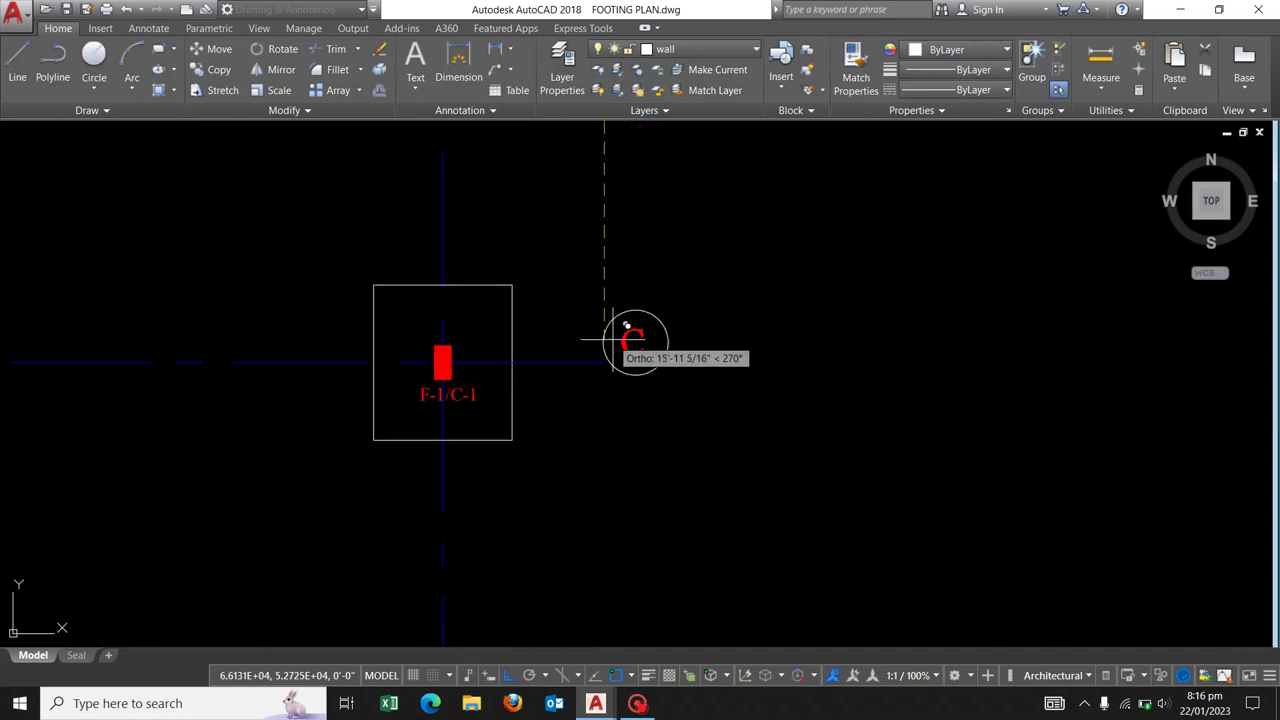
{"action": "left_click", "coordinate": [634, 365]}
{"action": "scroll", "coordinate": [640, 365], "scroll_direction": "up", "scroll_amount": 2}
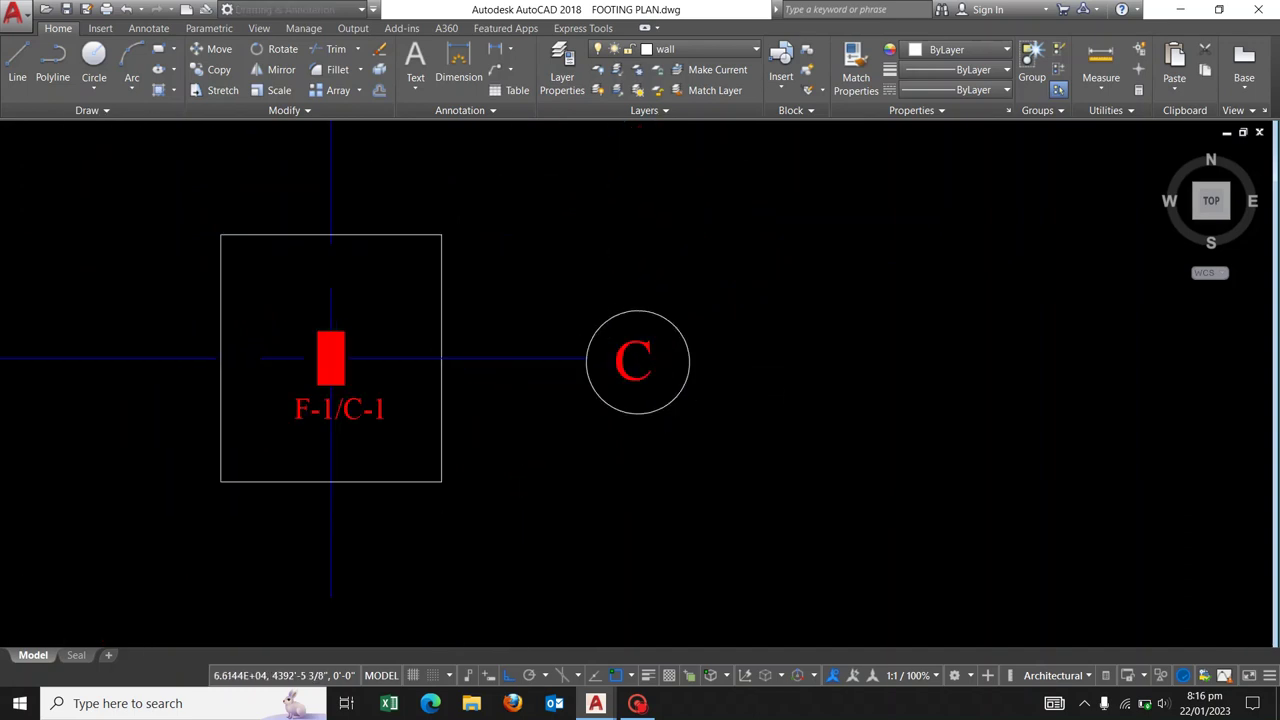
{"action": "scroll", "coordinate": [630, 362], "scroll_direction": "up", "scroll_amount": 2}
Change the copied grid bubble's letter to D.
{"action": "double_click", "coordinate": [622, 360]}
{"action": "type", "text": "D"}
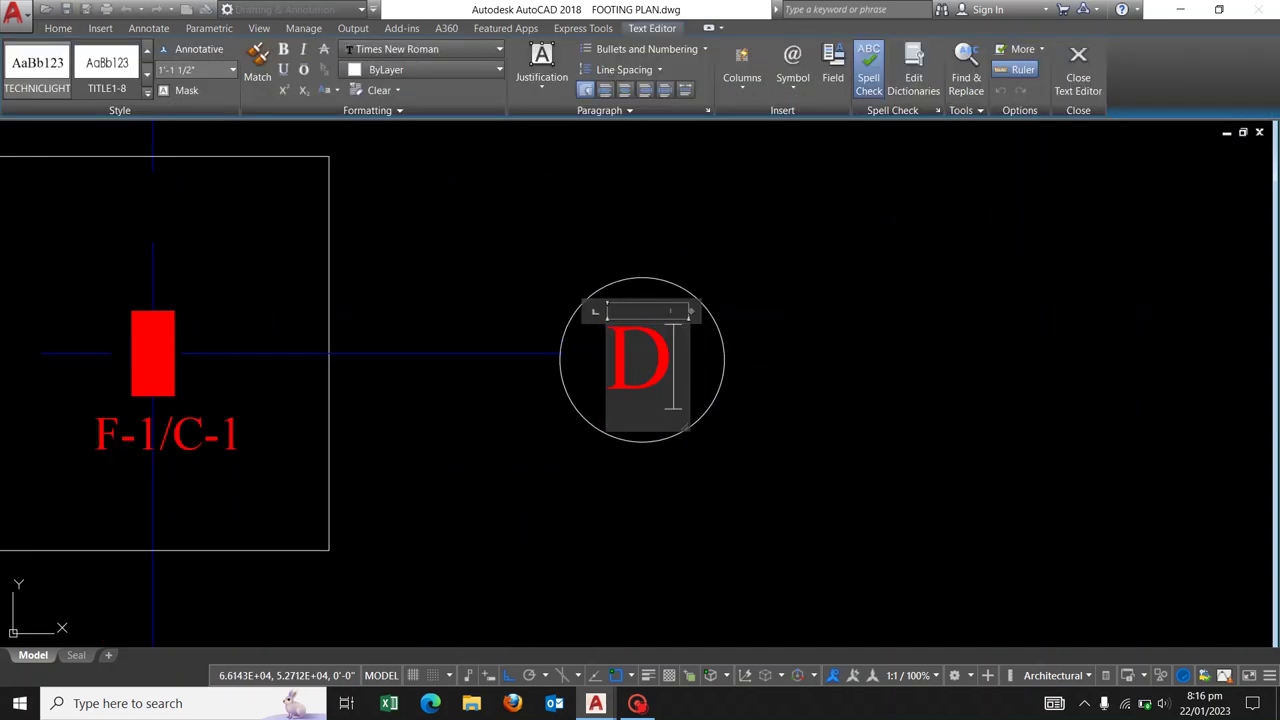
{"action": "left_click", "coordinate": [858, 377]}
{"action": "right_click", "coordinate": [858, 377]}
{"action": "left_click", "coordinate": [889, 390]}
Copy the D bubble down to the next horizontal grid line.
{"action": "left_click", "coordinate": [427, 206]}
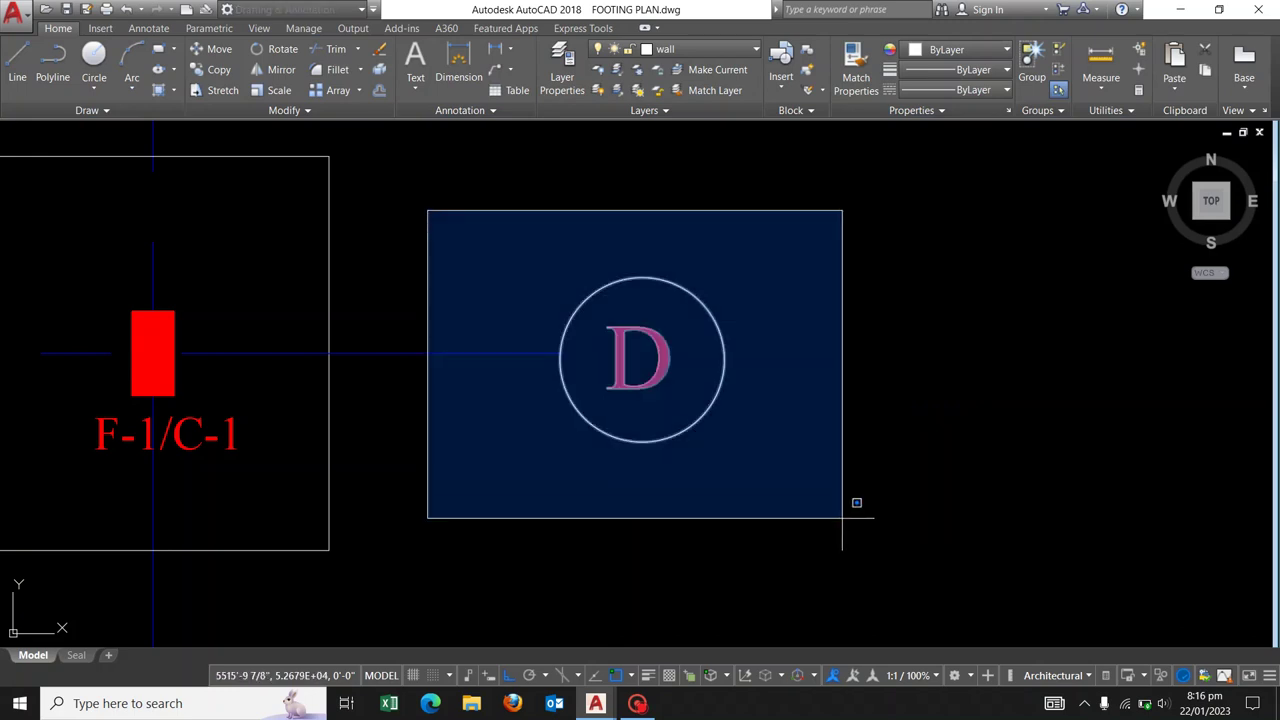
{"action": "left_click", "coordinate": [855, 503]}
{"action": "left_click", "coordinate": [563, 352]}
{"action": "scroll", "coordinate": [614, 490], "scroll_direction": "down", "scroll_amount": 8}
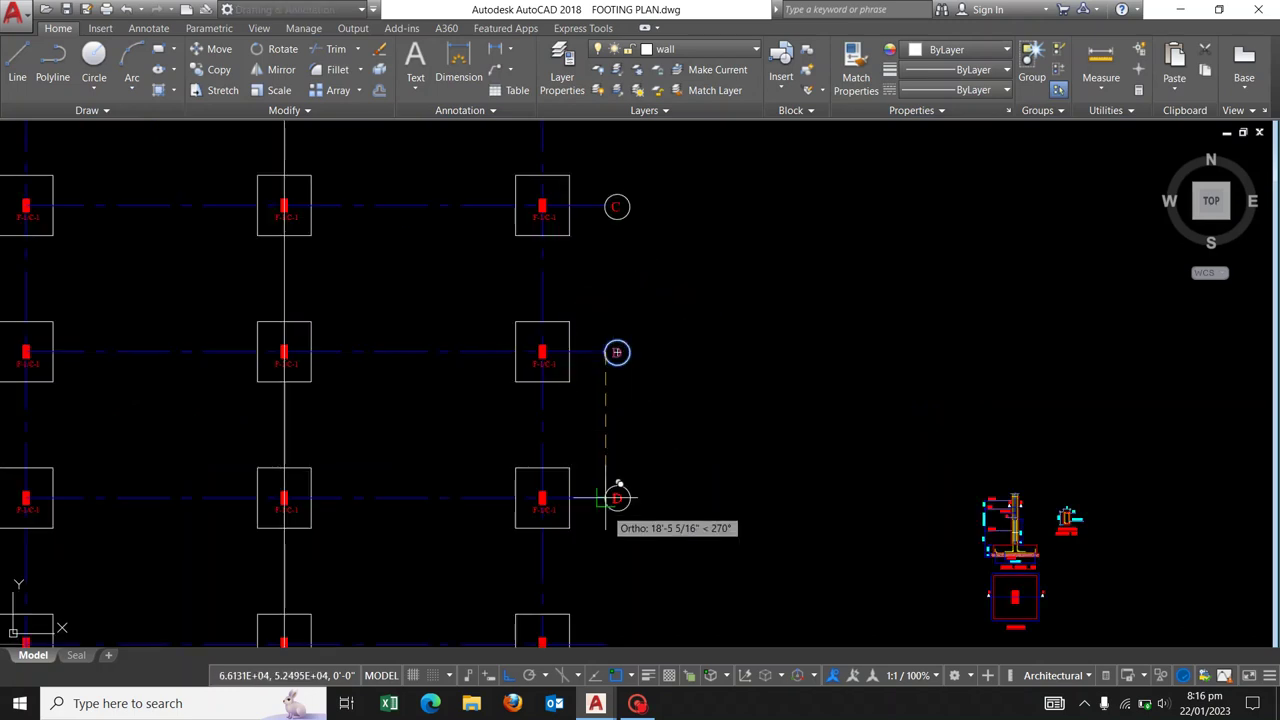
{"action": "scroll", "coordinate": [614, 480], "scroll_direction": "up", "scroll_amount": 3}
{"action": "middle_click_drag", "start_coordinate": [612, 468], "coordinate": [658, 528]}
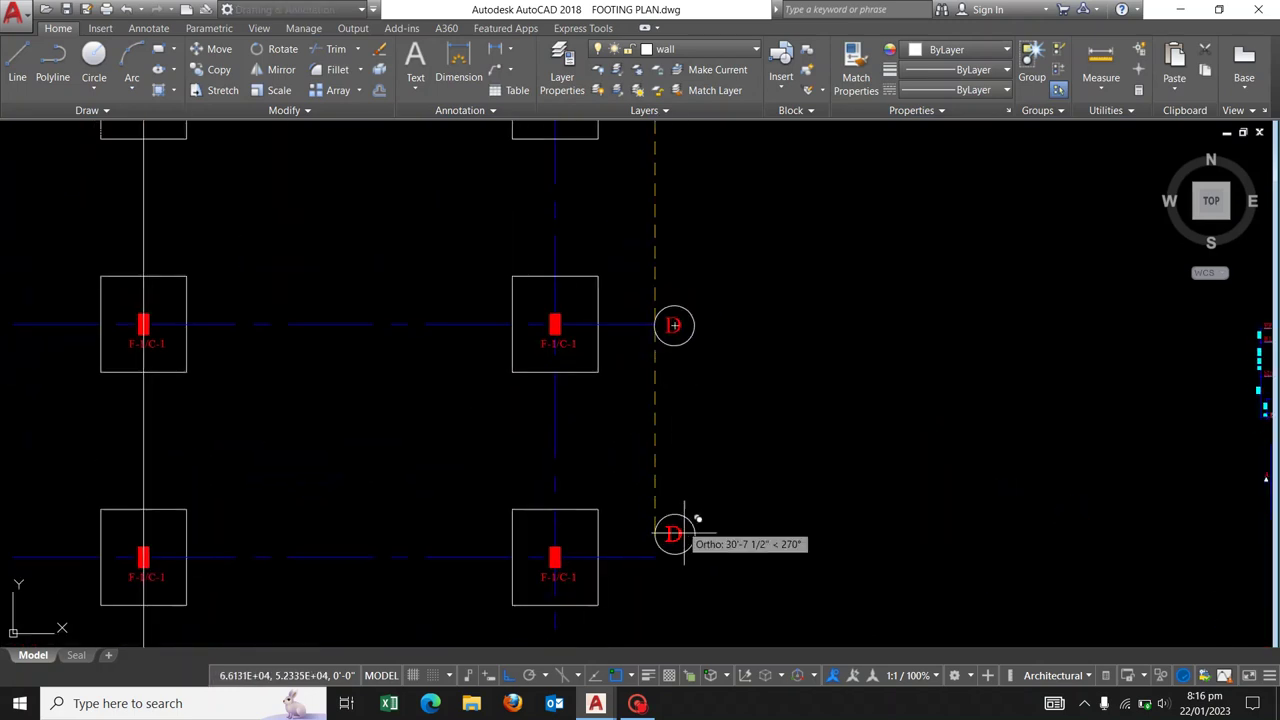
{"action": "scroll", "coordinate": [674, 357], "scroll_direction": "up", "scroll_amount": 4}
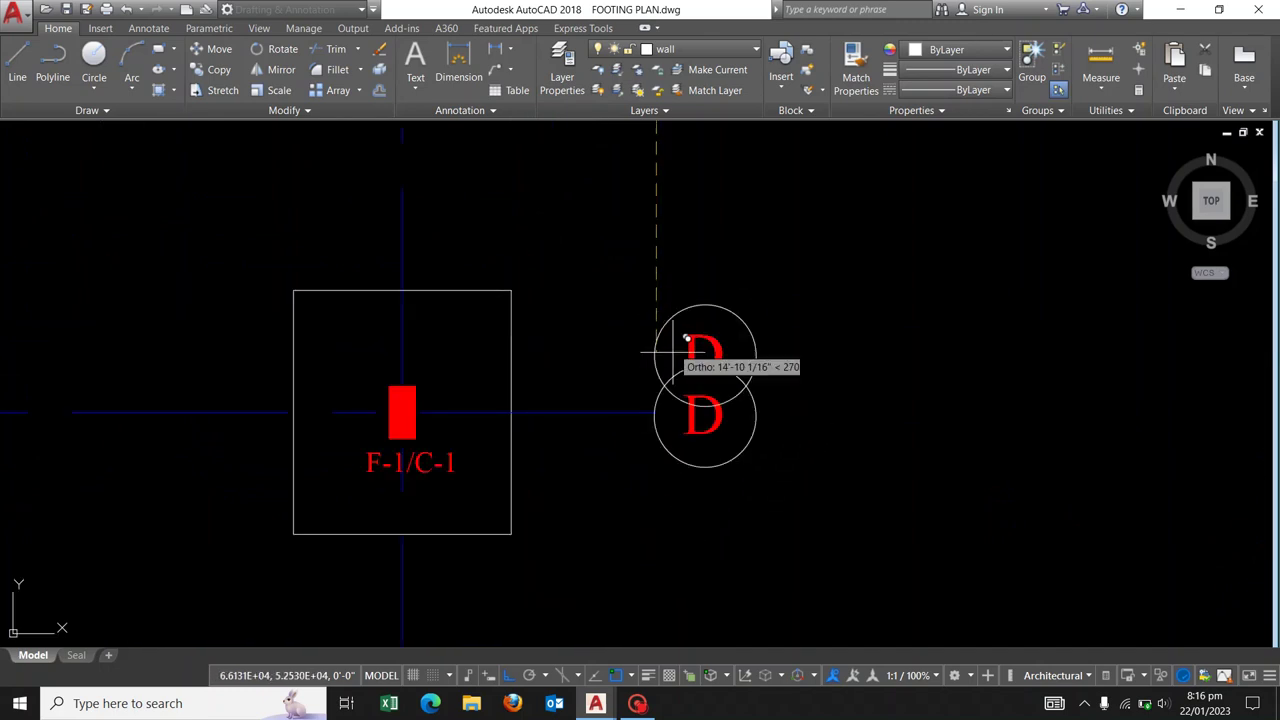
{"action": "key", "text": "Escape"}
{"action": "scroll", "coordinate": [700, 366], "scroll_direction": "up", "scroll_amount": 5}
Relabel the new bubble from D to E.
{"action": "double_click", "coordinate": [653, 470]}
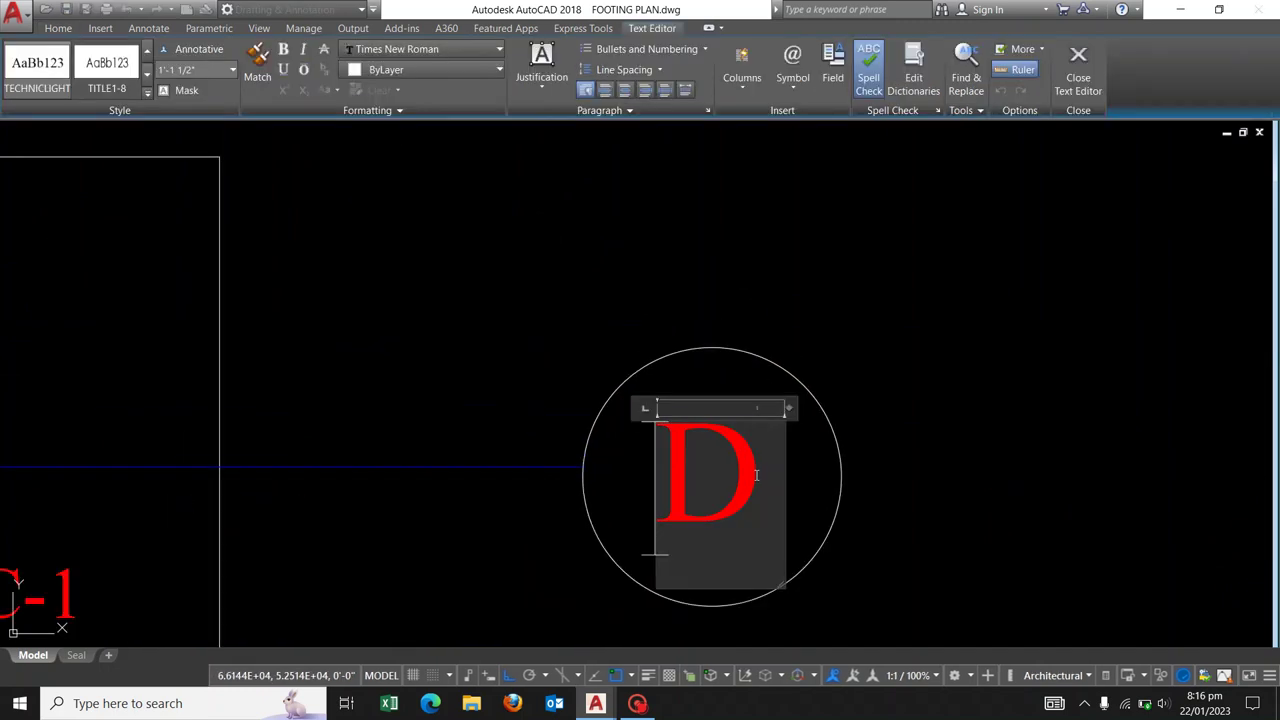
{"action": "left_click_drag", "start_coordinate": [653, 470], "coordinate": [755, 475]}
{"action": "type", "text": "E"}
{"action": "left_click", "coordinate": [903, 320]}
{"action": "right_click", "coordinate": [823, 310]}
{"action": "left_click", "coordinate": [894, 335]}
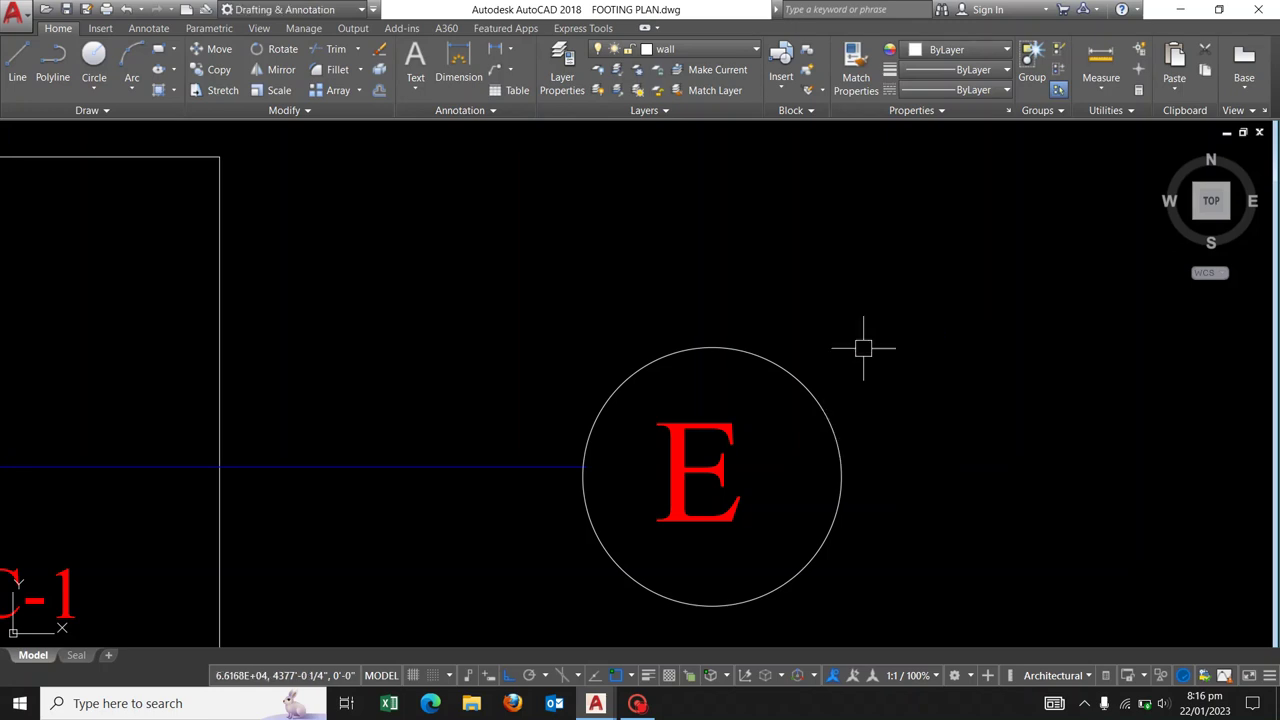
Copy the E bubble to the next grid line down and relabel it F.
{"action": "scroll", "coordinate": [747, 461], "scroll_direction": "down", "scroll_amount": 4}
{"action": "left_click_drag", "start_coordinate": [640, 391], "coordinate": [823, 549]}
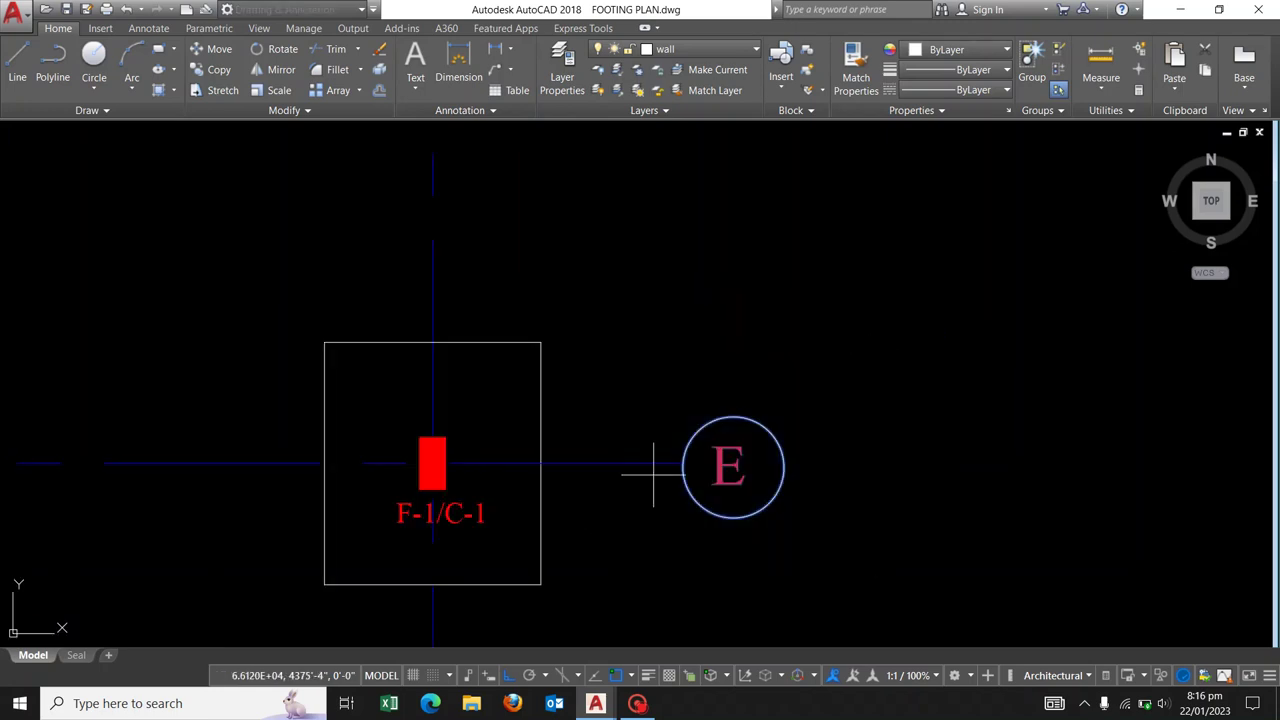
{"action": "left_click", "coordinate": [685, 463]}
{"action": "scroll", "coordinate": [706, 349], "scroll_direction": "down", "scroll_amount": 6}
{"action": "scroll", "coordinate": [720, 434], "scroll_direction": "up", "scroll_amount": 2}
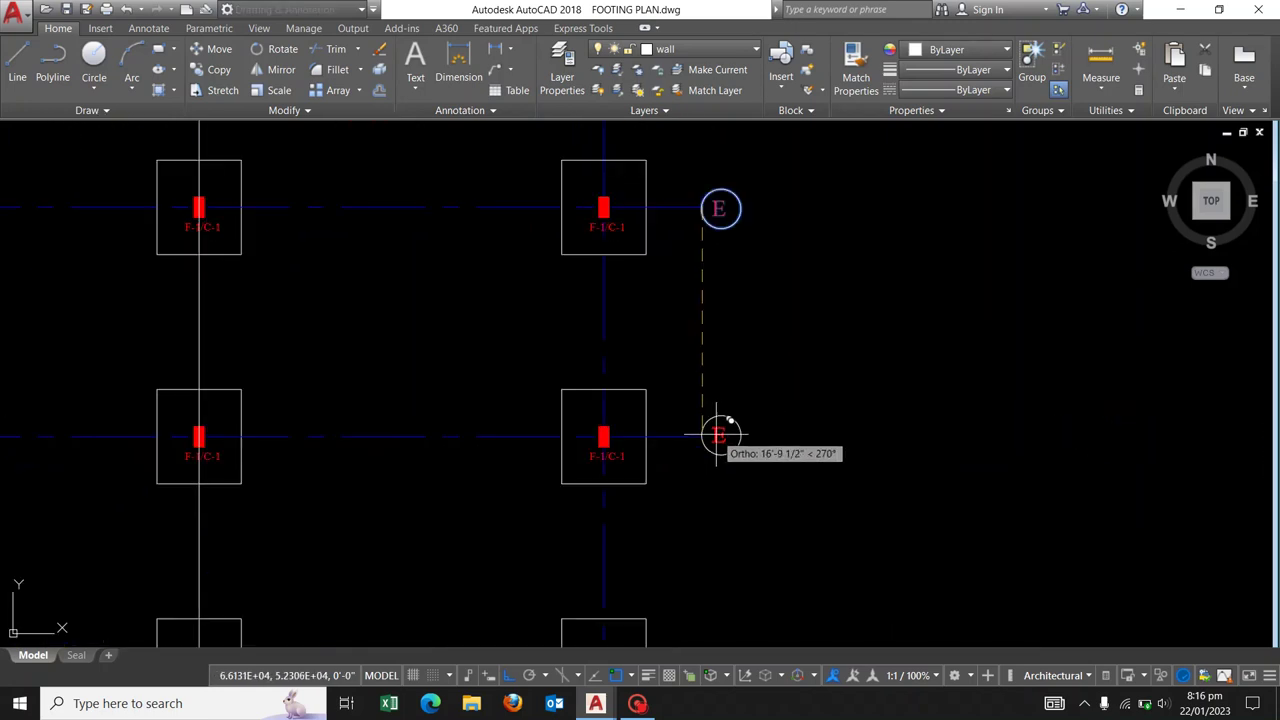
{"action": "left_click", "coordinate": [707, 437]}
{"action": "scroll", "coordinate": [720, 437], "scroll_direction": "up", "scroll_amount": 4}
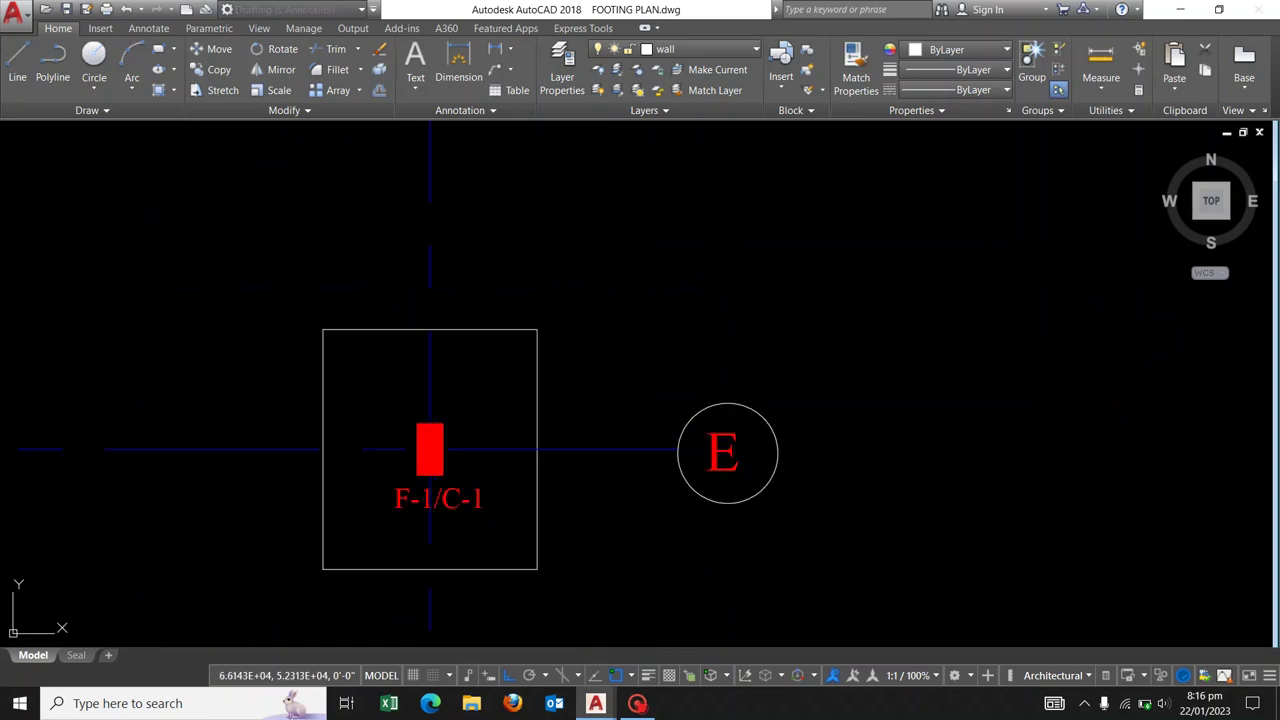
{"action": "double_click", "coordinate": [716, 450]}
{"action": "type", "text": "F"}
{"action": "left_click", "coordinate": [780, 366]}
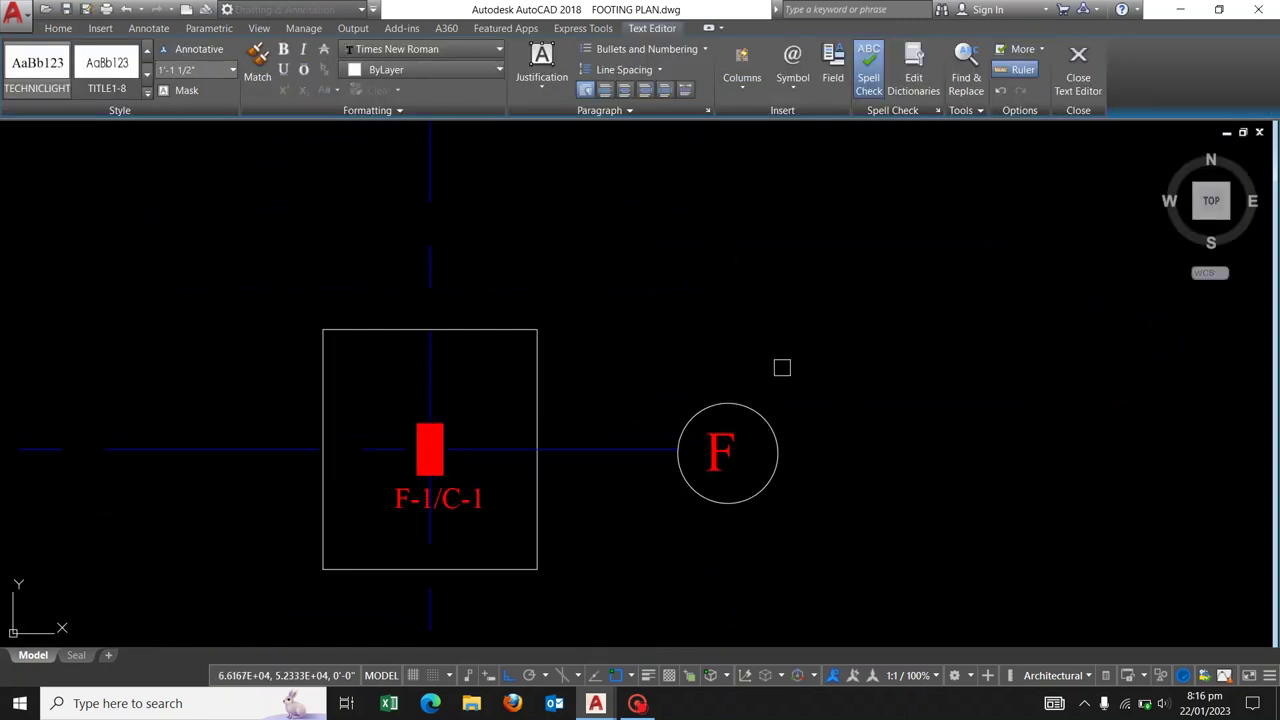
Copy the F bubble to the last grid line and relabel it G.
{"action": "left_click", "coordinate": [590, 305]}
{"action": "left_click", "coordinate": [882, 533]}
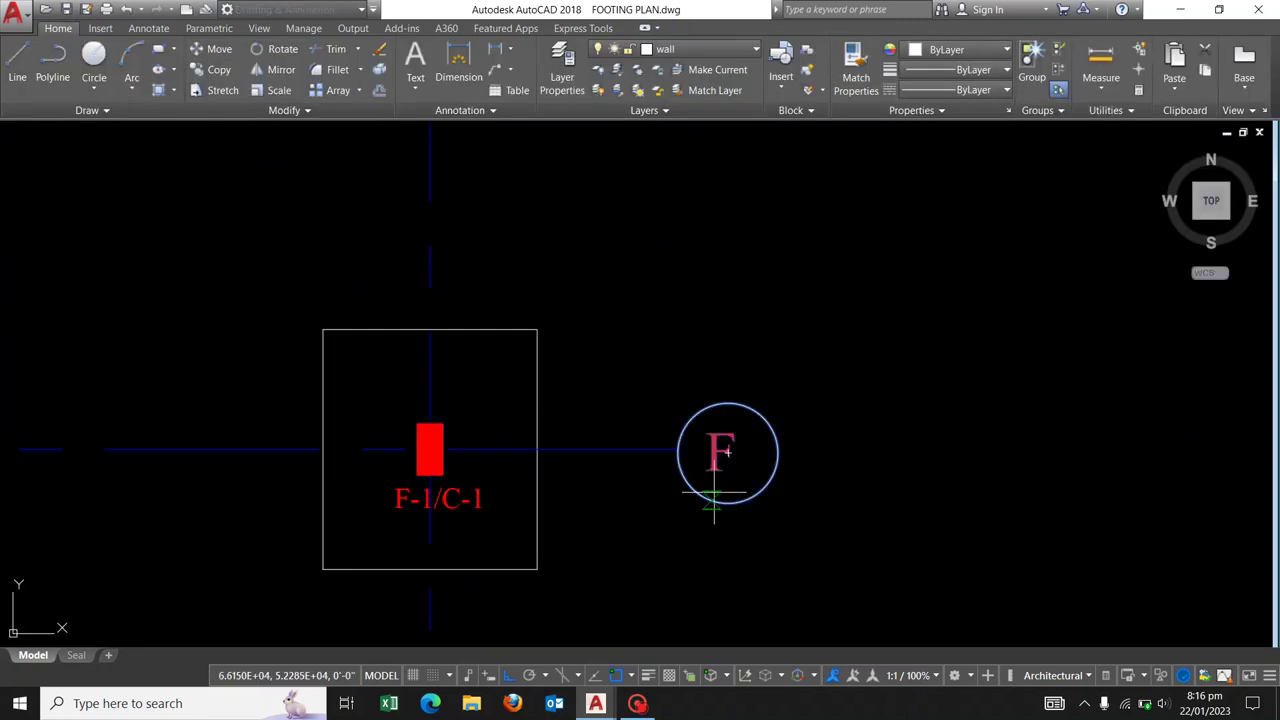
{"action": "left_click", "coordinate": [728, 452]}
{"action": "scroll", "coordinate": [700, 450], "scroll_direction": "down", "scroll_amount": 5}
{"action": "scroll", "coordinate": [730, 420], "scroll_direction": "up", "scroll_amount": 3}
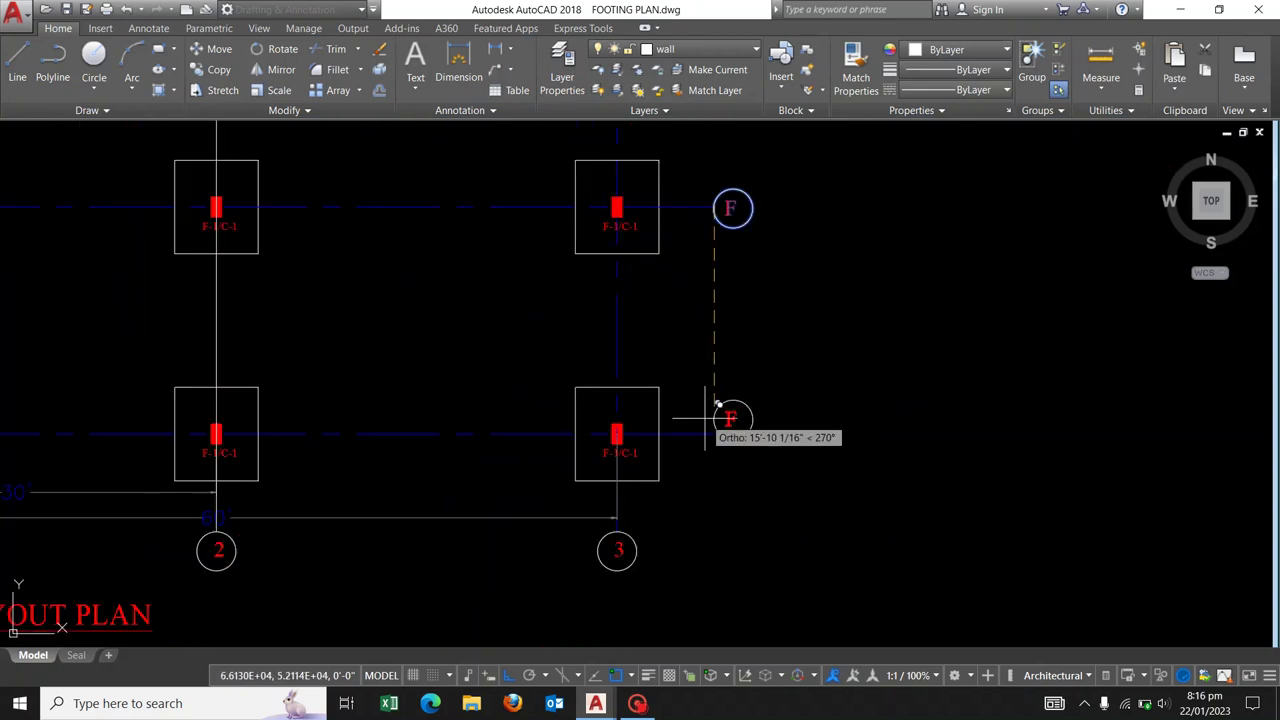
{"action": "left_click", "coordinate": [730, 433]}
{"action": "scroll", "coordinate": [750, 450], "scroll_direction": "up", "scroll_amount": 4}
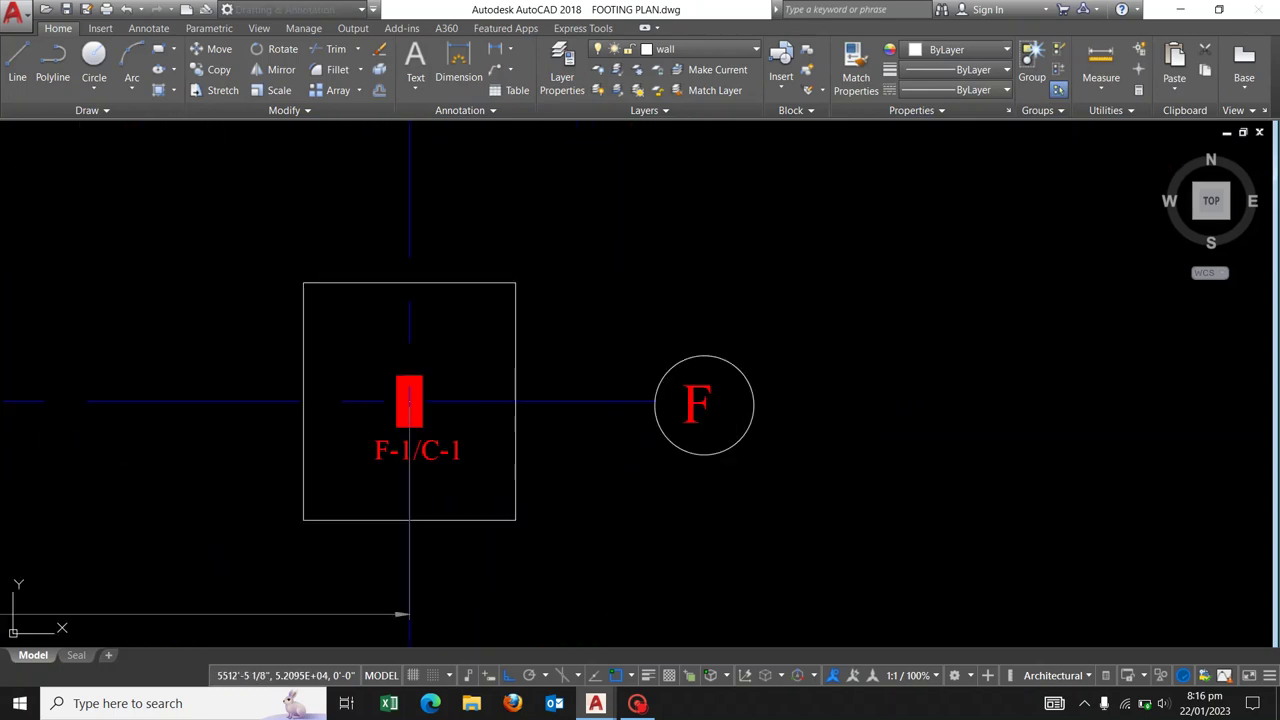
{"action": "double_click", "coordinate": [695, 405]}
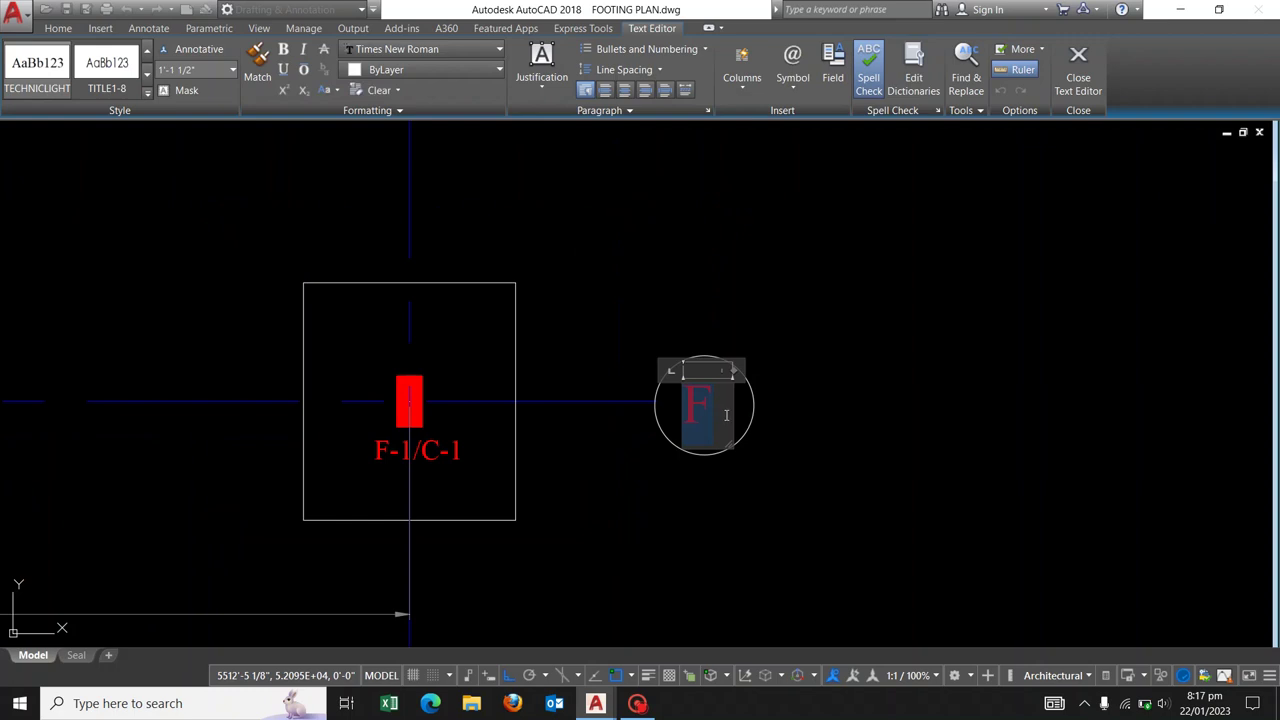
{"action": "type", "text": "G"}
{"action": "left_click", "coordinate": [888, 346]}
{"action": "right_click", "coordinate": [889, 346]}
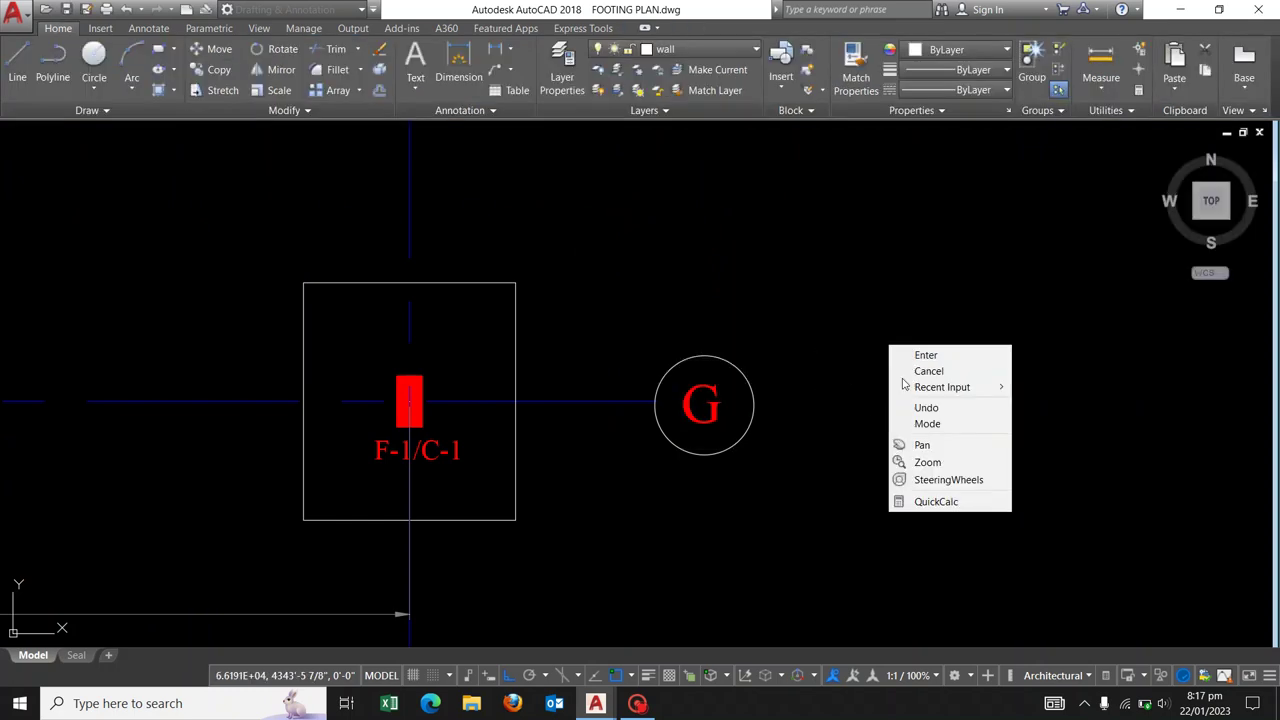
{"action": "left_click", "coordinate": [910, 371]}
Zoom and pan down to rows F and G, bubbles 1–3 and the FOOTING LAYOUT PLAN title.
{"action": "scroll", "coordinate": [760, 440], "scroll_direction": "down", "scroll_amount": 3}
{"action": "scroll", "coordinate": [750, 490], "scroll_direction": "down", "scroll_amount": 3}
{"action": "scroll", "coordinate": [686, 465], "scroll_direction": "down", "scroll_amount": 2}
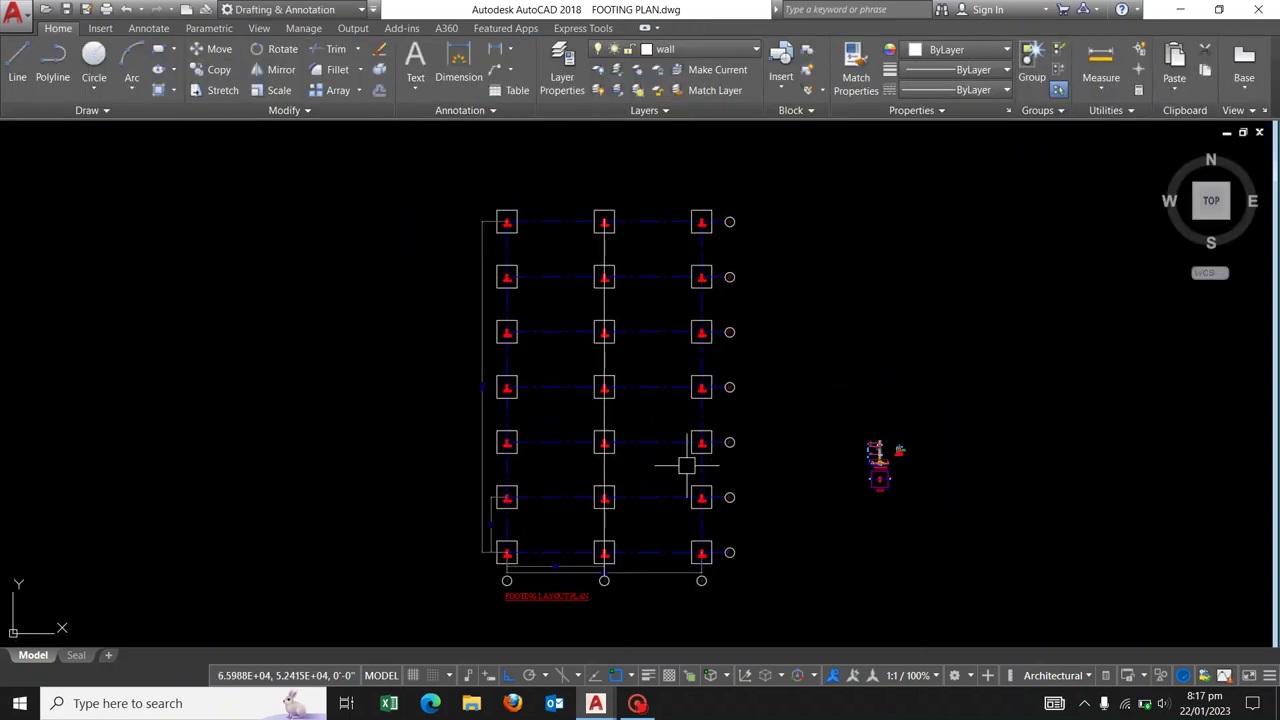
{"action": "scroll", "coordinate": [631, 590], "scroll_direction": "up", "scroll_amount": 2}
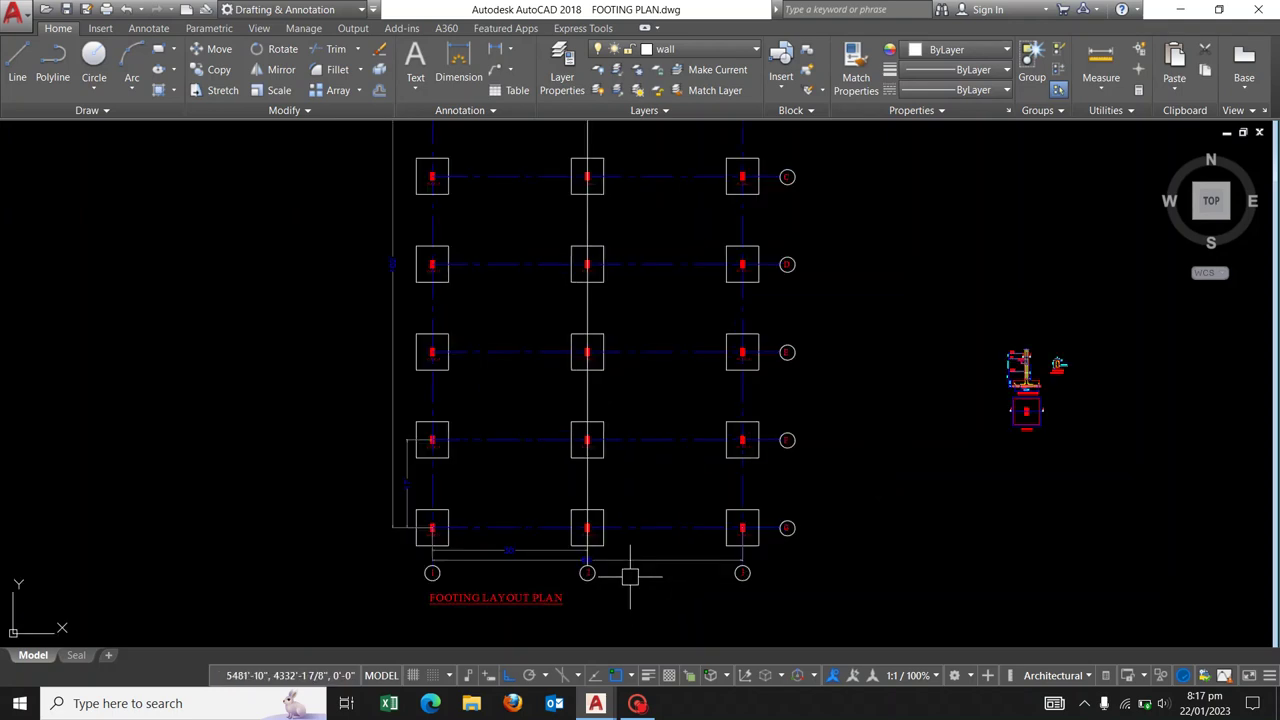
{"action": "scroll", "coordinate": [423, 430], "scroll_direction": "up", "scroll_amount": 2}
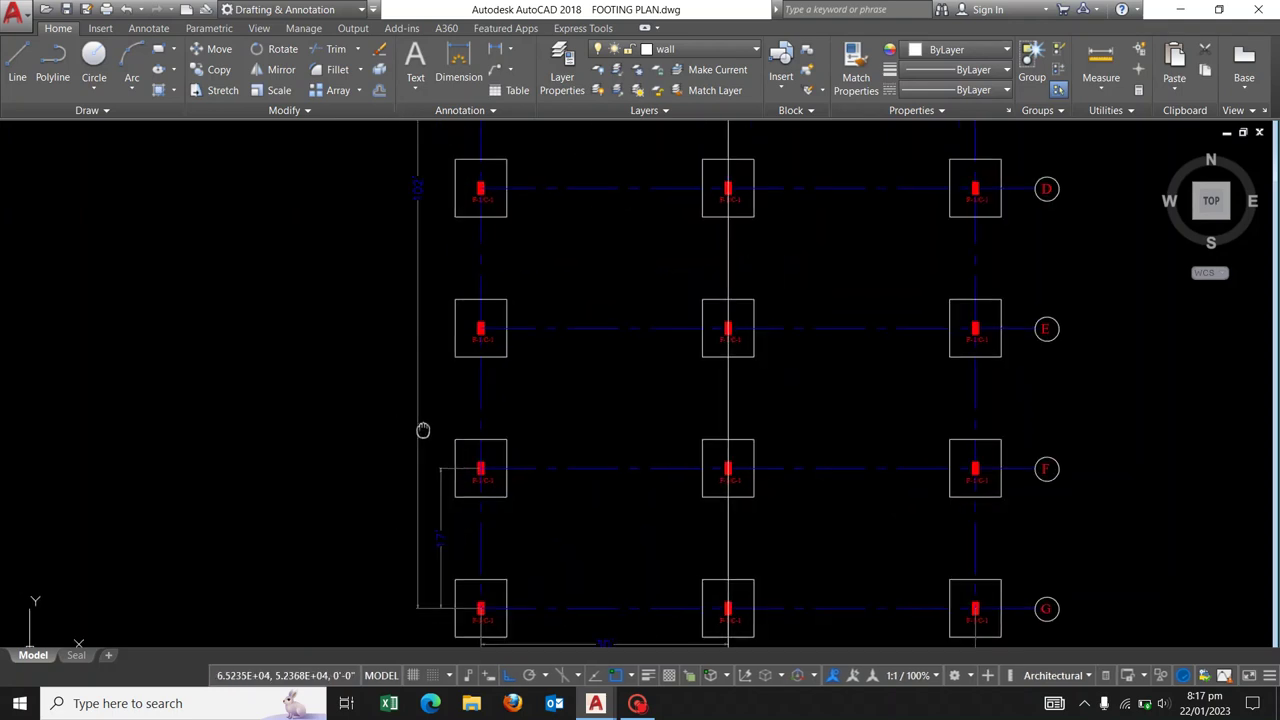
{"action": "scroll", "coordinate": [428, 423], "scroll_direction": "down", "scroll_amount": 2}
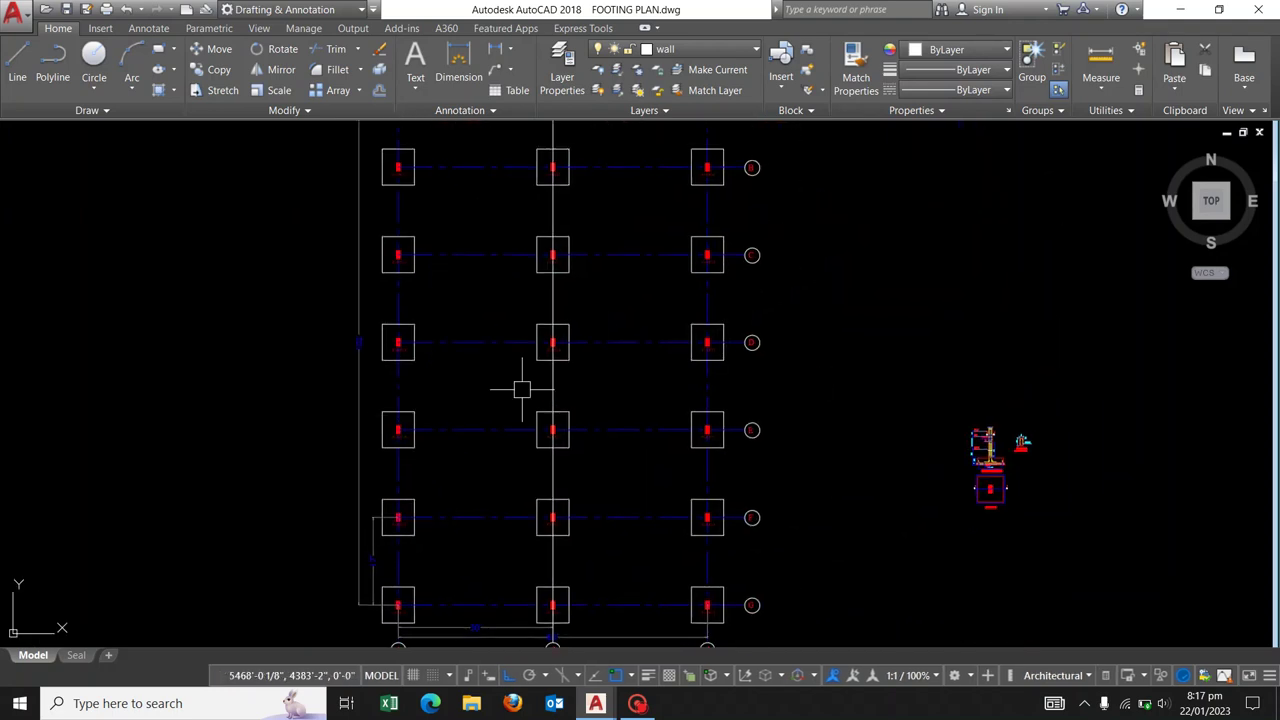
{"action": "middle_click_drag", "start_coordinate": [521, 389], "coordinate": [463, 420]}
{"action": "middle_click_drag", "start_coordinate": [548, 389], "coordinate": [574, 238]}
{"action": "scroll", "coordinate": [450, 575], "scroll_direction": "up", "scroll_amount": 2}
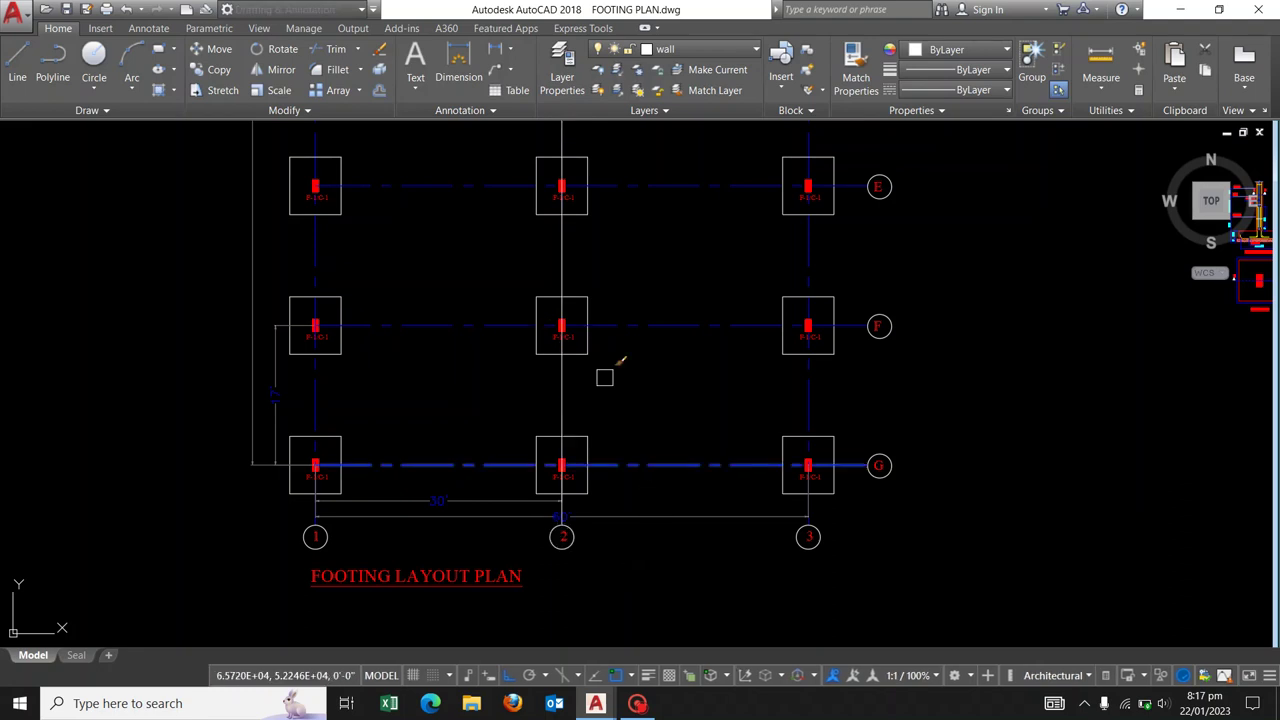
{"action": "scroll", "coordinate": [506, 517], "scroll_direction": "down", "scroll_amount": 2}
{"action": "scroll", "coordinate": [497, 523], "scroll_direction": "up", "scroll_amount": 4}
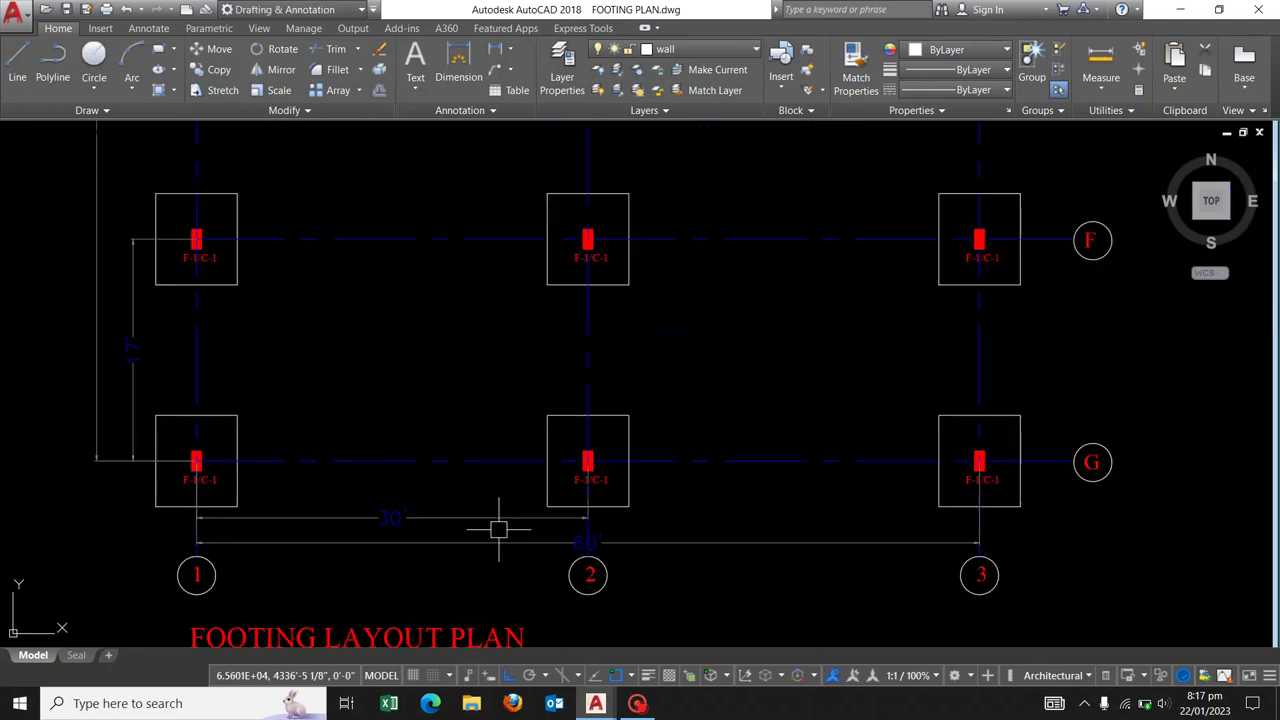
{"action": "middle_click_drag", "start_coordinate": [497, 523], "coordinate": [592, 545]}
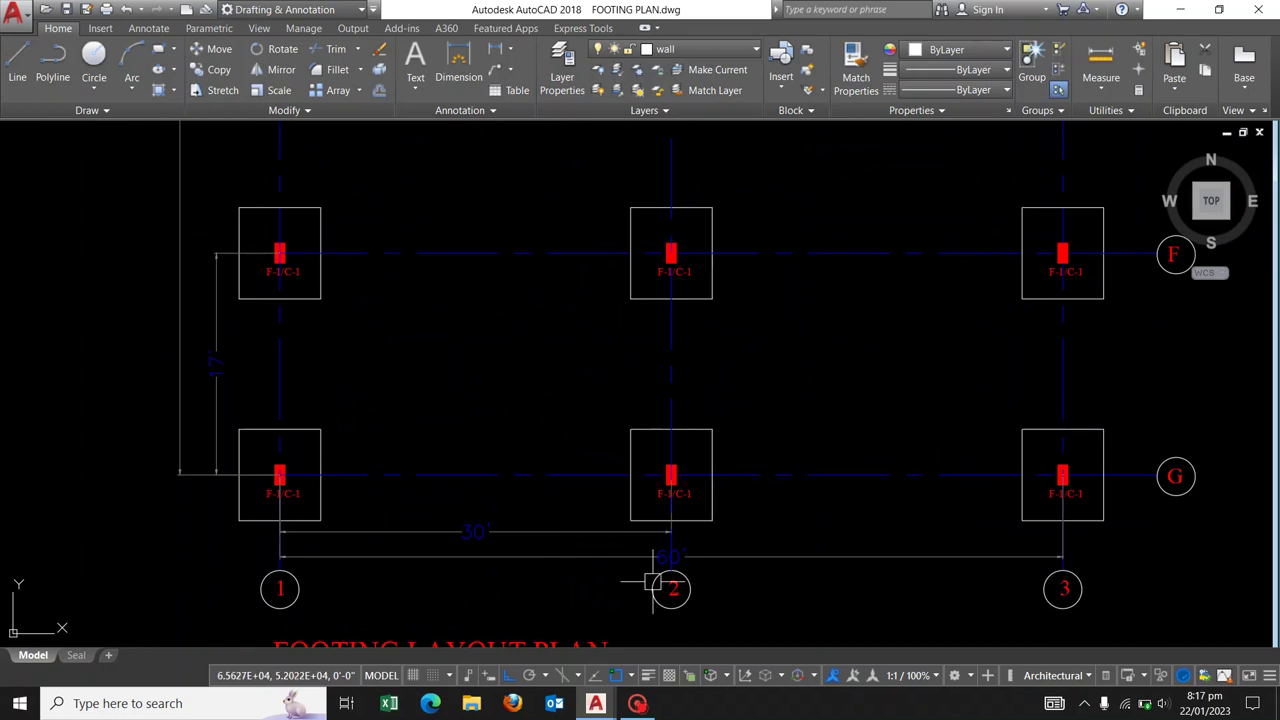
{"action": "middle_click_drag", "start_coordinate": [726, 590], "coordinate": [720, 552]}
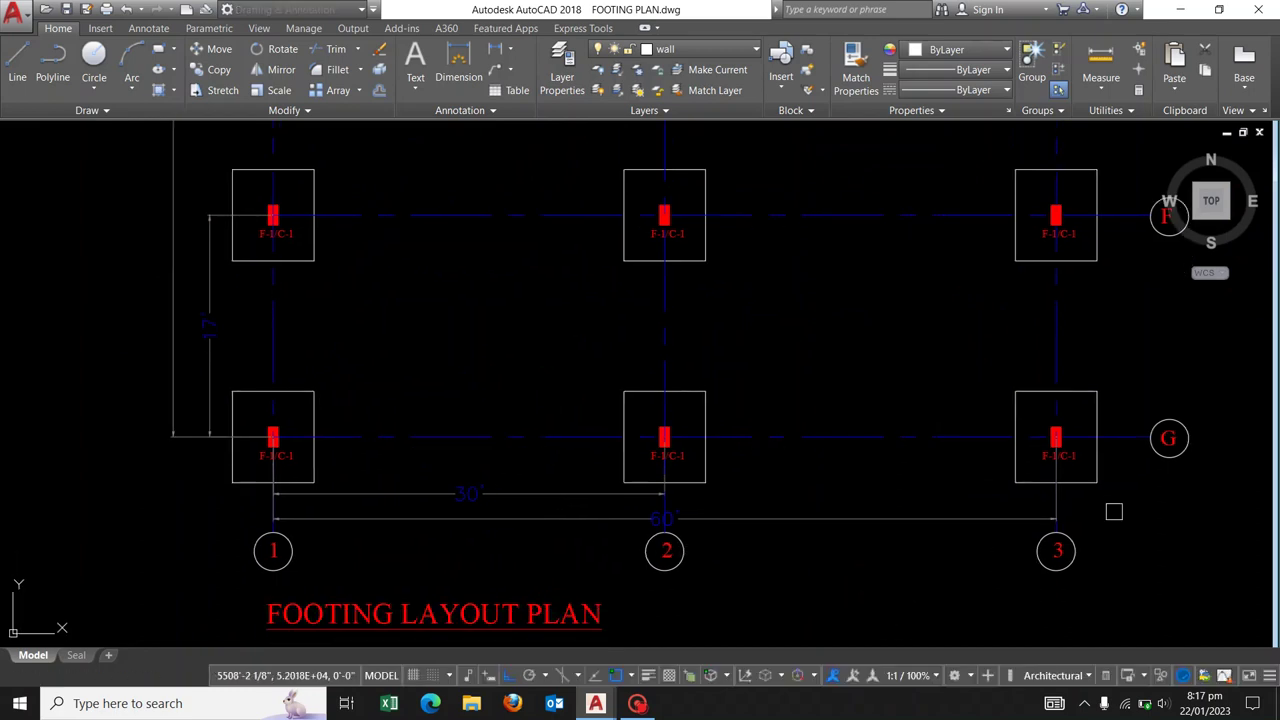
Move grid bubbles 1–3 and the FOOTING LAYOUT PLAN title further down with Move (M).
{"action": "left_click", "coordinate": [1114, 512]}
{"action": "middle_click_drag", "start_coordinate": [209, 612], "coordinate": [238, 600]}
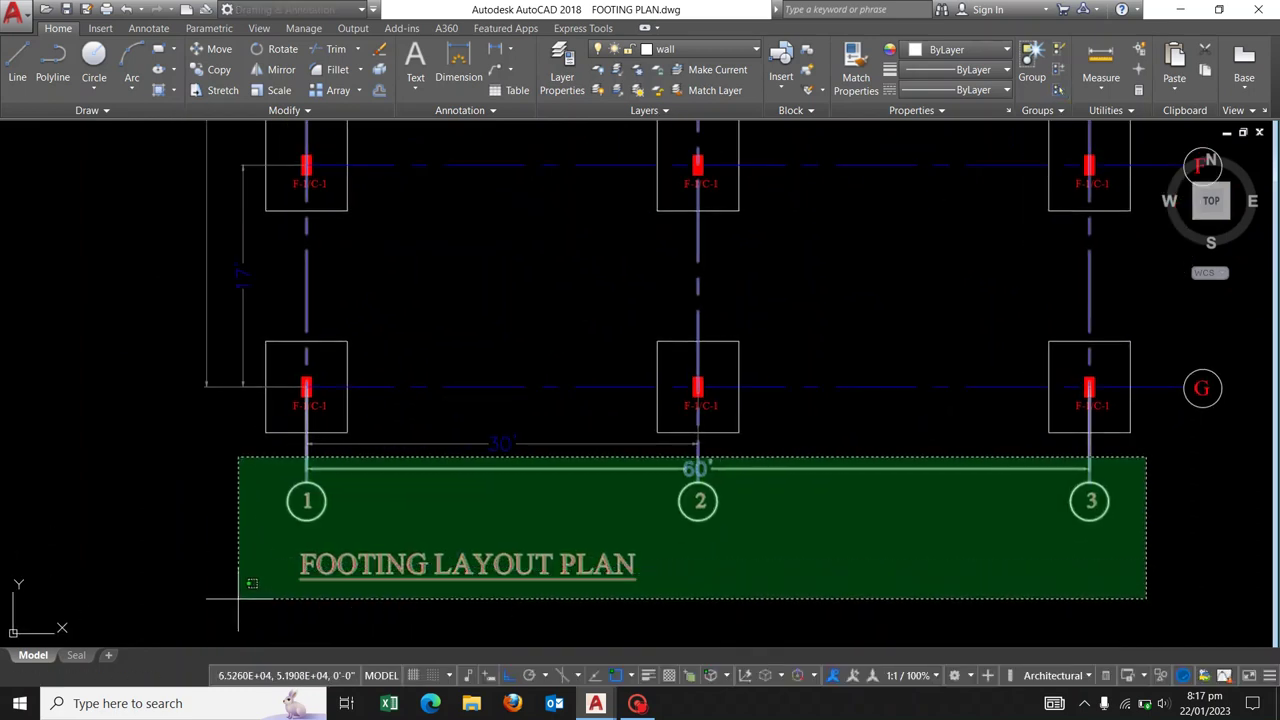
{"action": "left_click", "coordinate": [238, 600]}
{"action": "key", "text": "m"}
{"action": "key", "text": "Return"}
{"action": "left_click", "coordinate": [790, 568]}
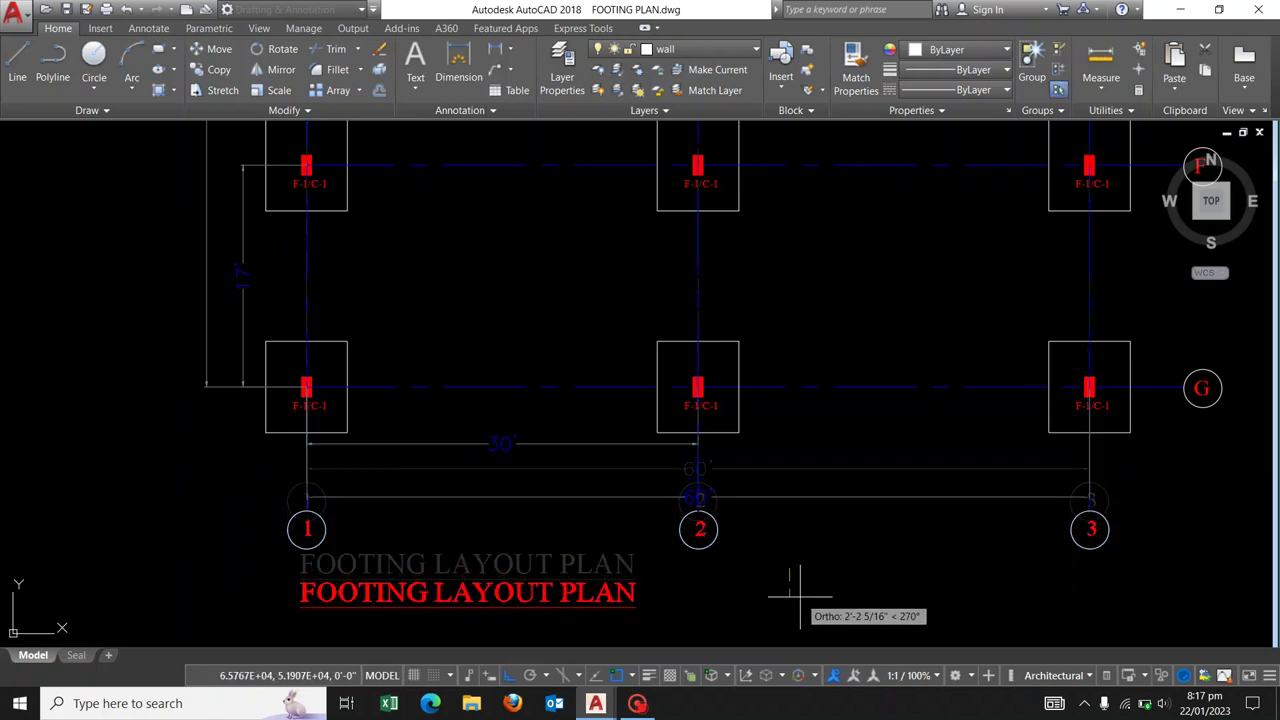
{"action": "left_click", "coordinate": [800, 597]}
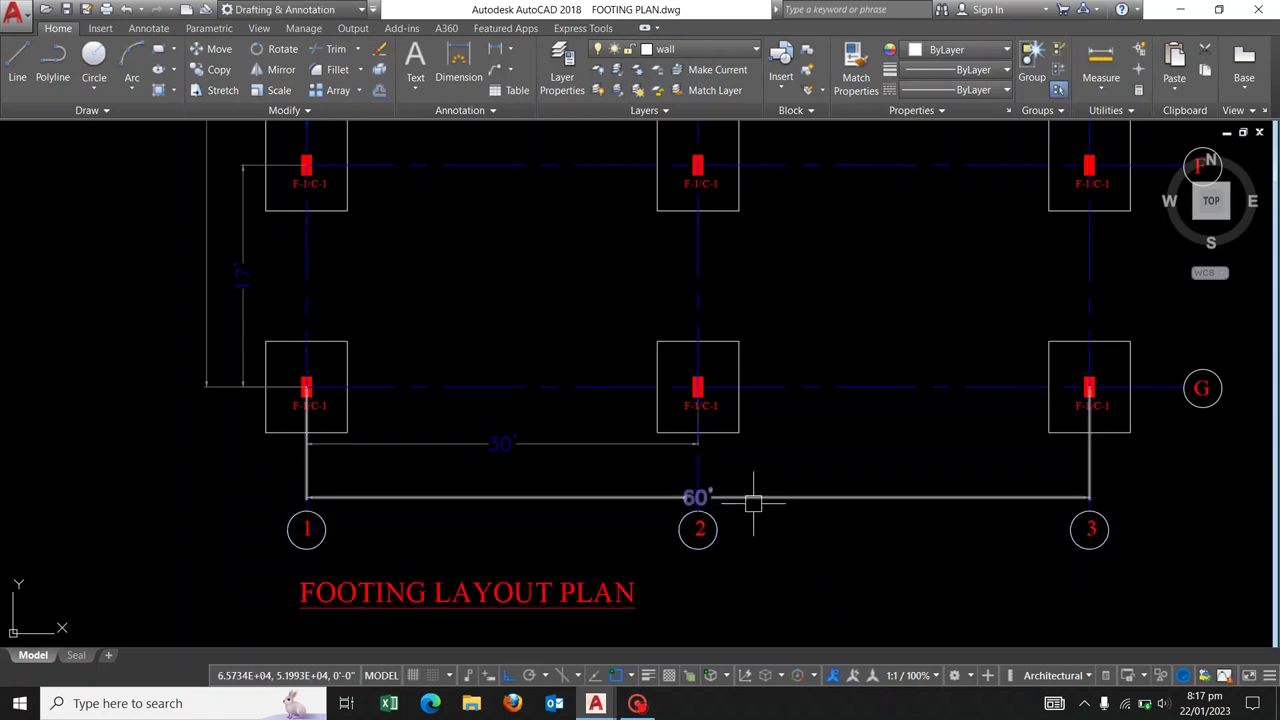
Raise the 60' overall dimension to sit just beneath the 30' dimension.
{"action": "left_click", "coordinate": [753, 499]}
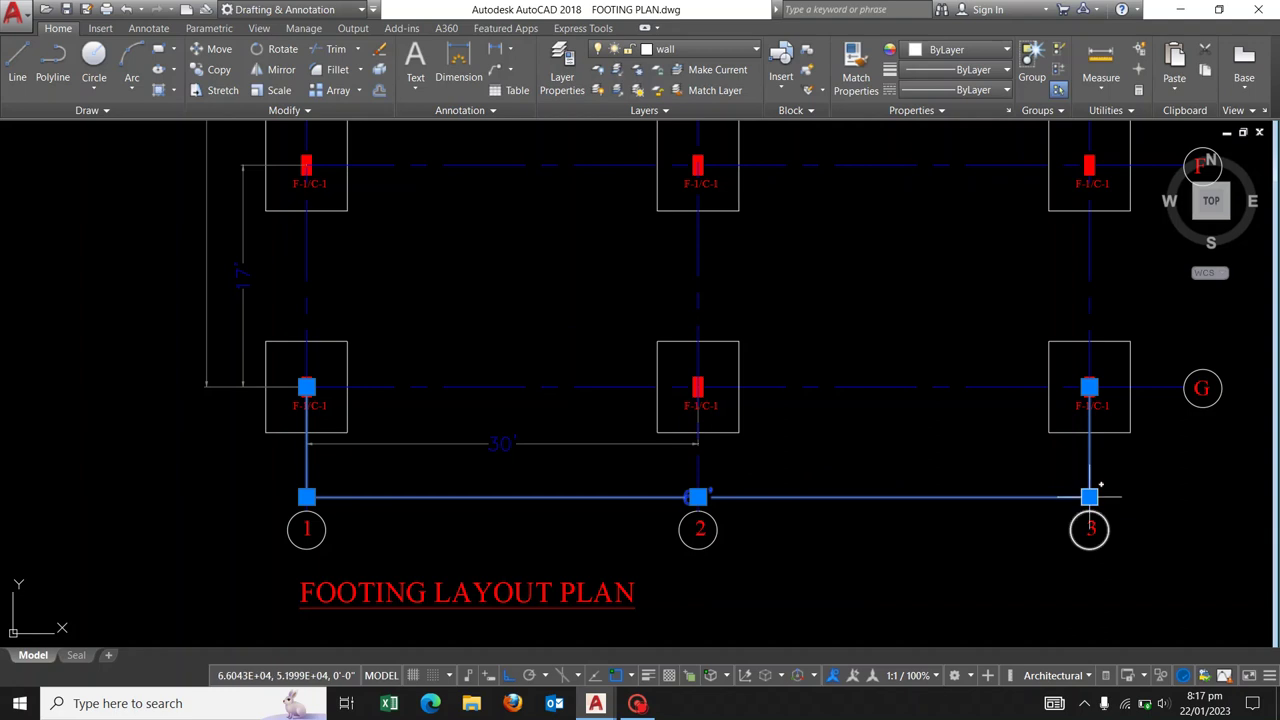
{"action": "left_click", "coordinate": [1089, 497]}
{"action": "left_click", "coordinate": [1089, 462]}
{"action": "key", "text": "Escape"}
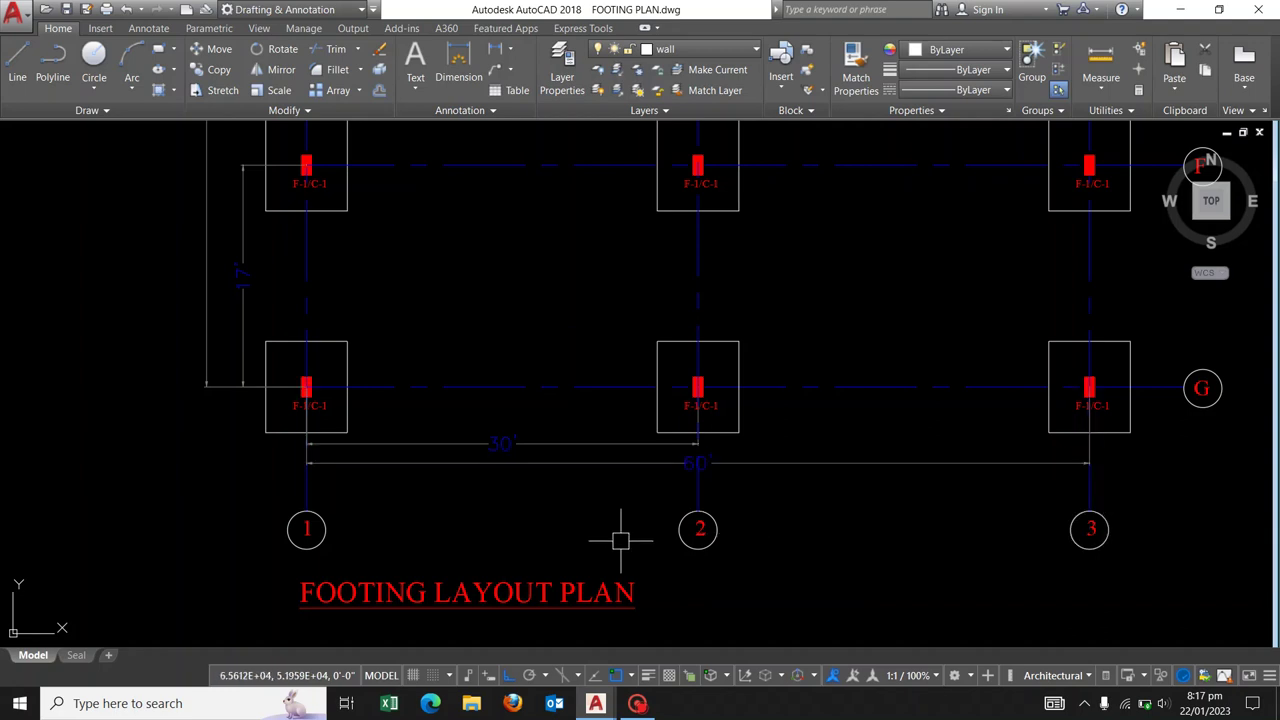
{"action": "middle_click_drag", "start_coordinate": [607, 529], "coordinate": [608, 528]}
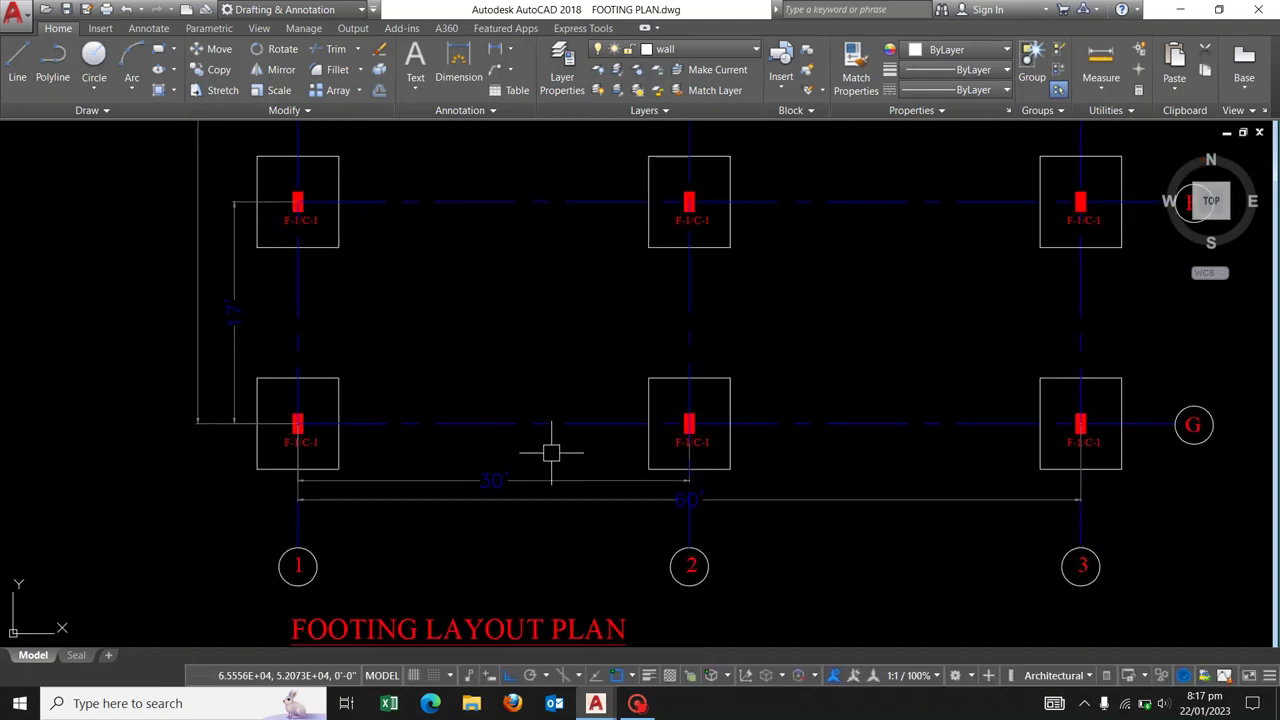
{"action": "scroll", "coordinate": [412, 521], "scroll_direction": "down", "scroll_amount": 2}
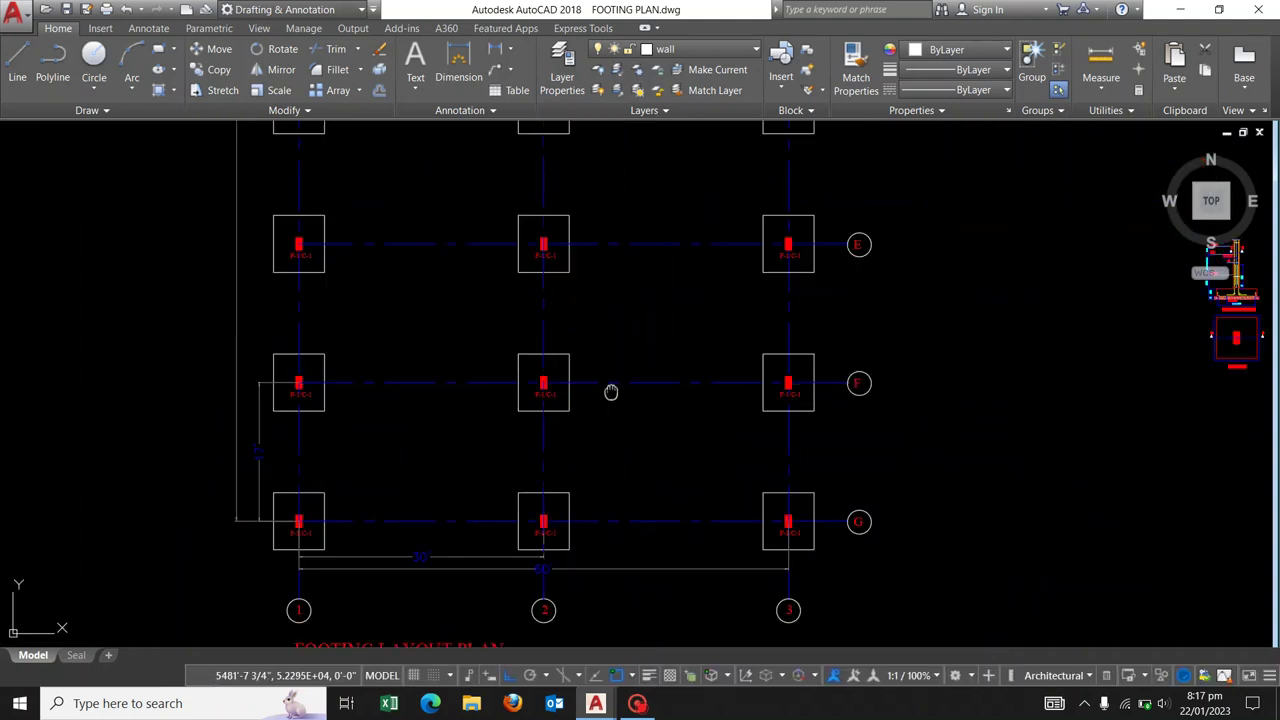
{"action": "scroll", "coordinate": [523, 443], "scroll_direction": "down", "scroll_amount": 5}
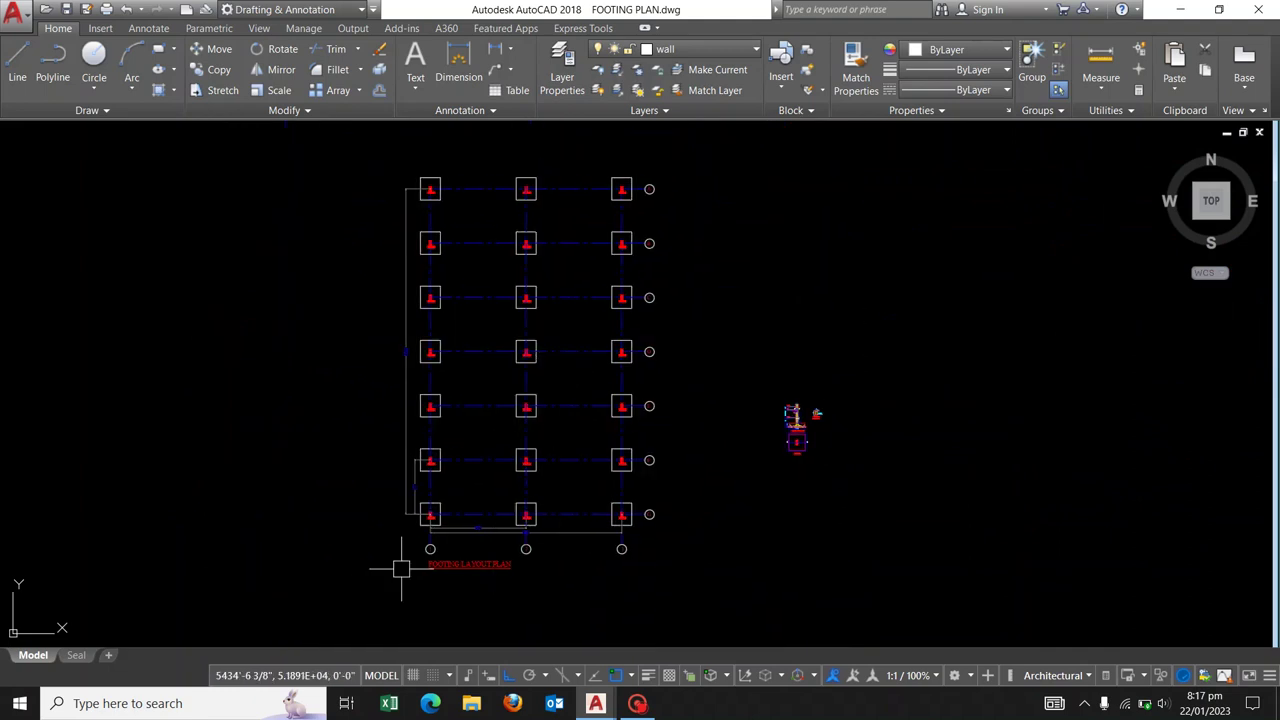
{"action": "scroll", "coordinate": [400, 568], "scroll_direction": "up", "scroll_amount": 4}
{"action": "scroll", "coordinate": [466, 543], "scroll_direction": "up", "scroll_amount": 4}
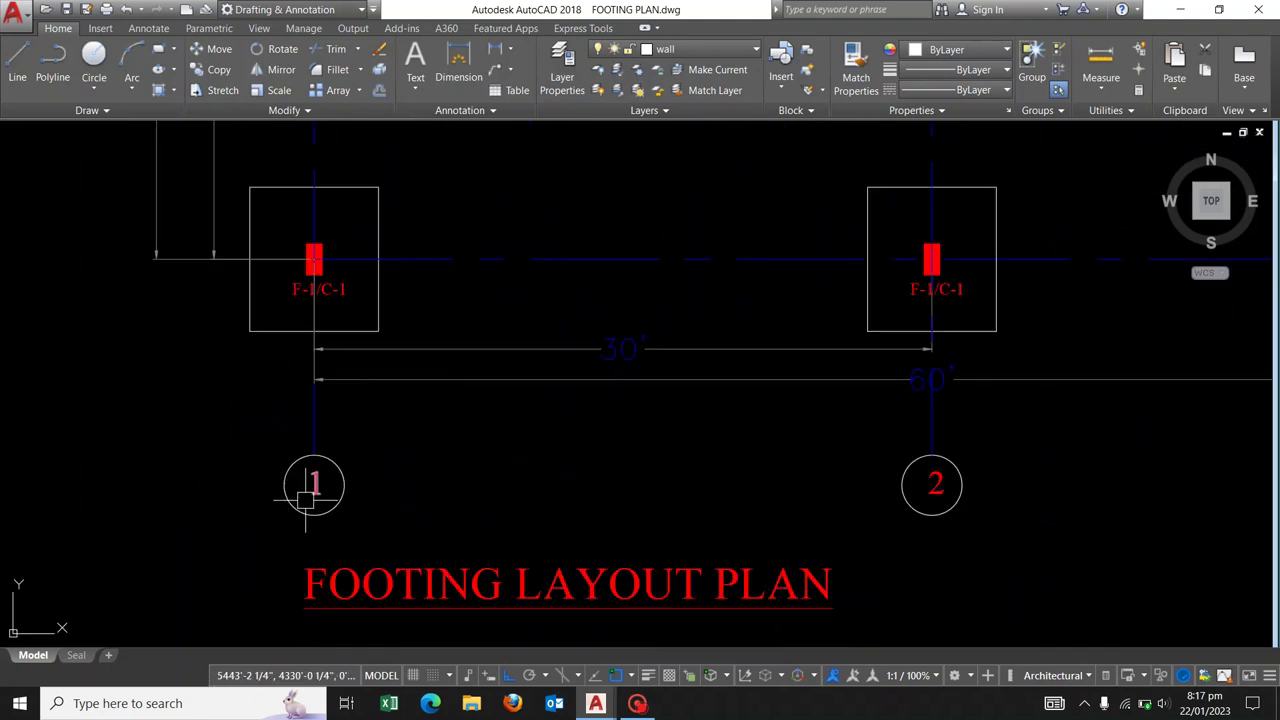
Pan and zoom across the footing plan from the top row down to rows C and D.
{"action": "middle_click_drag", "start_coordinate": [851, 500], "coordinate": [551, 508]}
{"action": "scroll", "coordinate": [551, 508], "scroll_direction": "down", "scroll_amount": 2}
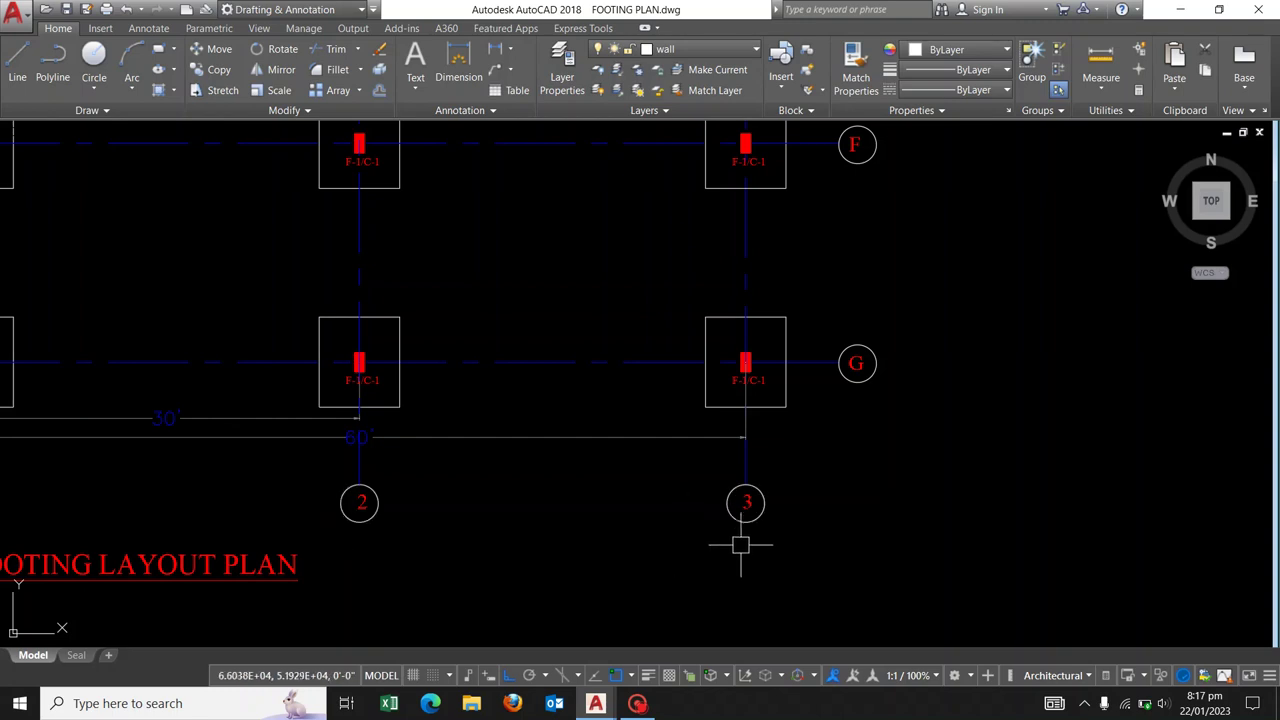
{"action": "scroll", "coordinate": [727, 569], "scroll_direction": "down", "scroll_amount": 4}
{"action": "middle_click_drag", "start_coordinate": [800, 250], "coordinate": [754, 443]}
{"action": "scroll", "coordinate": [716, 598], "scroll_direction": "up", "scroll_amount": 5}
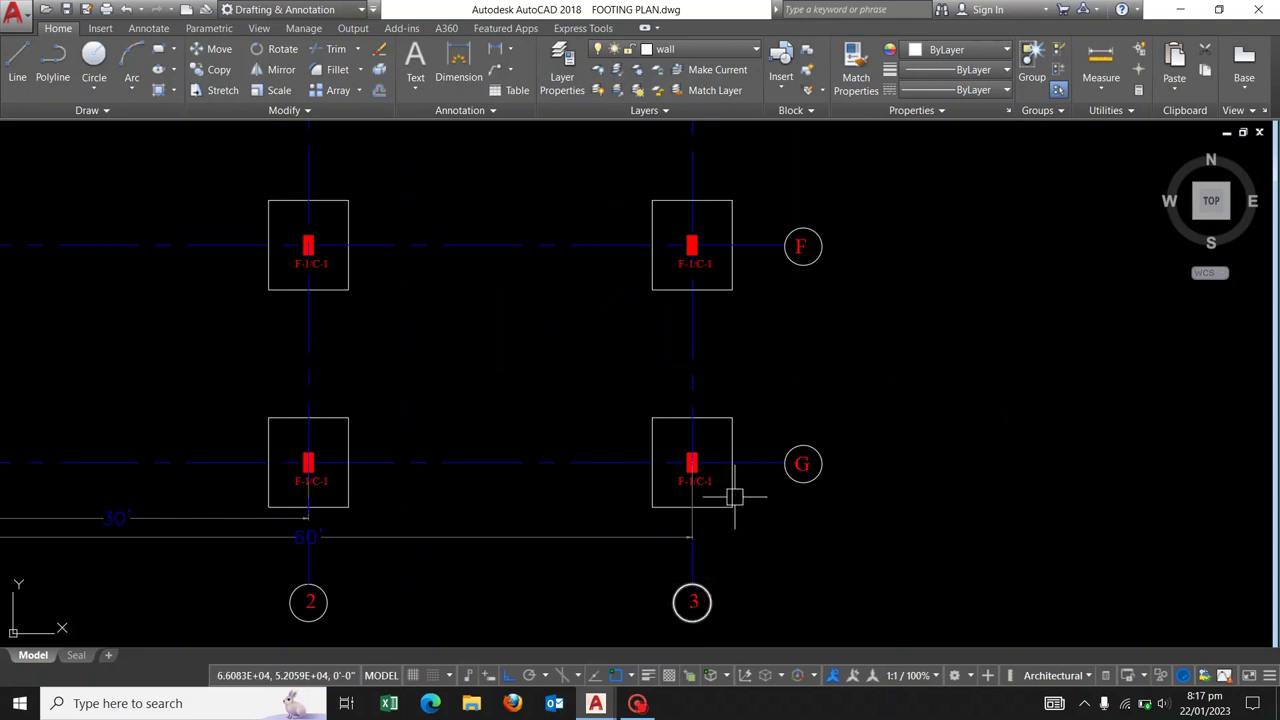
{"action": "scroll", "coordinate": [735, 453], "scroll_direction": "down", "scroll_amount": 2}
{"action": "middle_click_drag", "start_coordinate": [776, 199], "coordinate": [770, 410]}
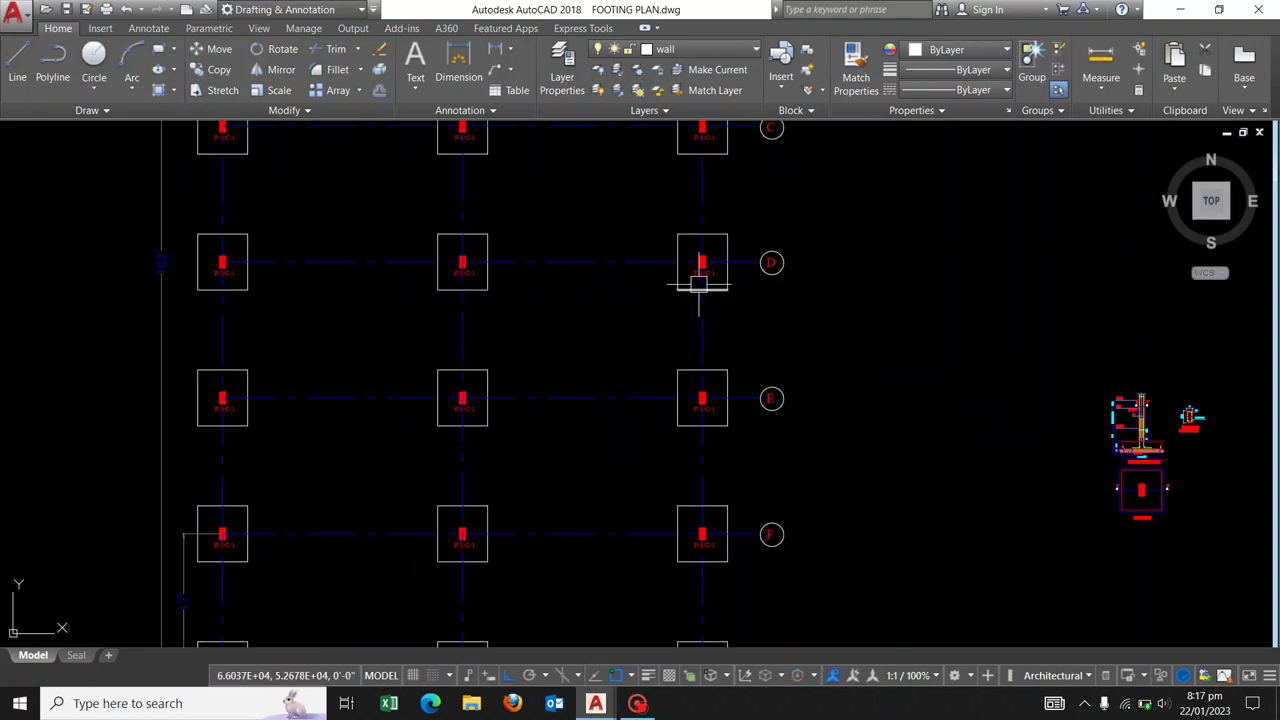
{"action": "scroll", "coordinate": [500, 323], "scroll_direction": "up", "scroll_amount": 2}
Zoom in on a single F-1/C-1 footing to inspect it.
{"action": "middle_click_drag", "start_coordinate": [506, 320], "coordinate": [606, 180]}
{"action": "scroll", "coordinate": [566, 494], "scroll_direction": "up", "scroll_amount": 2}
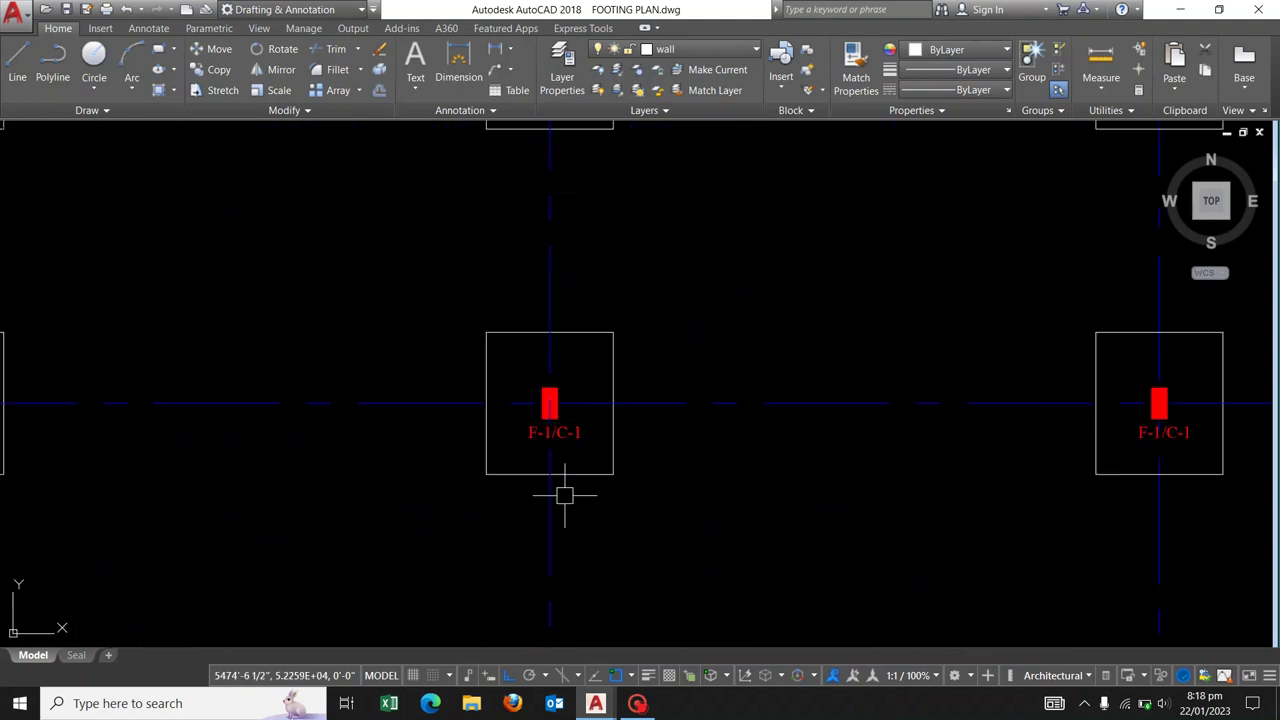
{"action": "scroll", "coordinate": [552, 479], "scroll_direction": "up", "scroll_amount": 4}
{"action": "scroll", "coordinate": [594, 343], "scroll_direction": "down", "scroll_amount": 5}
{"action": "scroll", "coordinate": [594, 343], "scroll_direction": "up", "scroll_amount": 5}
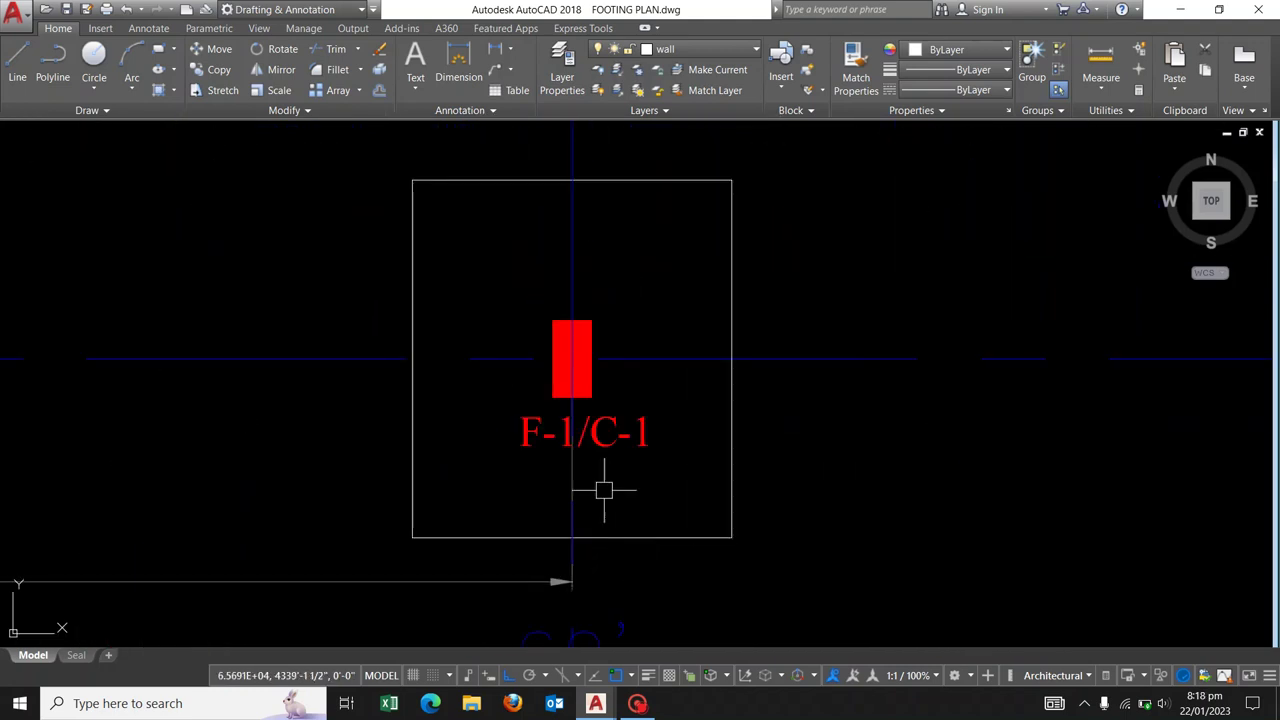
{"action": "scroll", "coordinate": [510, 315], "scroll_direction": "down", "scroll_amount": 4}
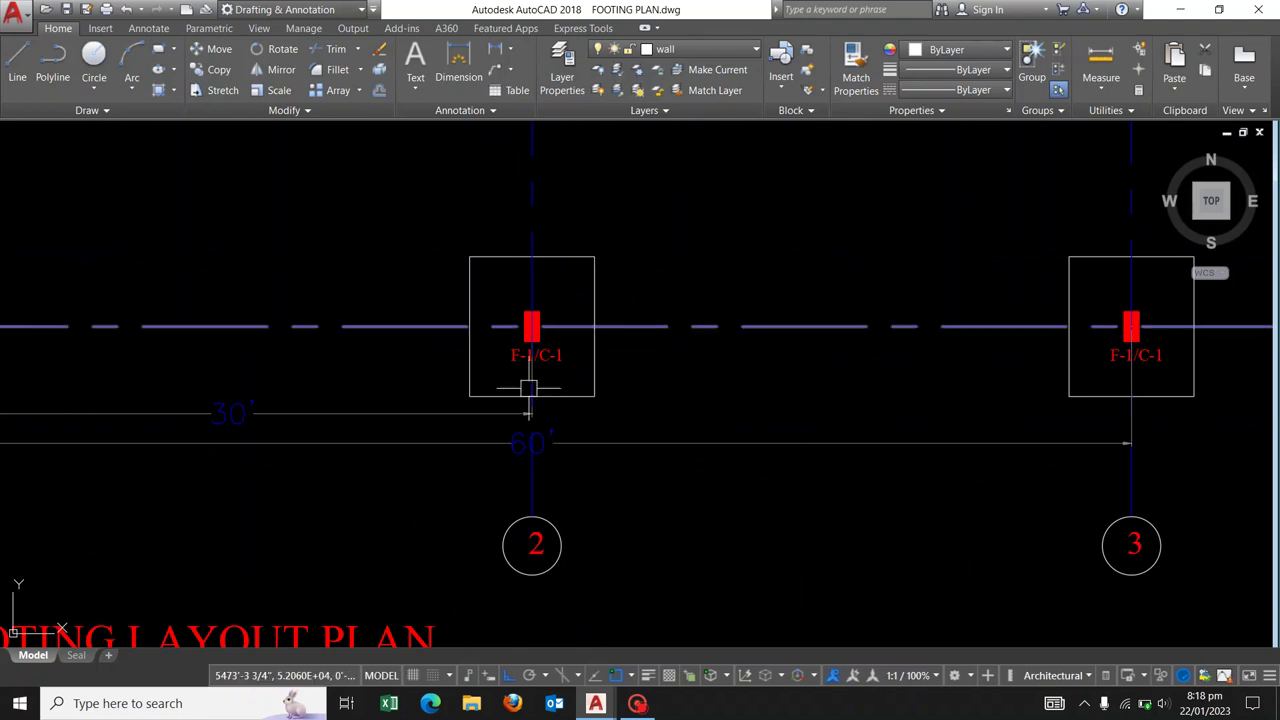
{"action": "scroll", "coordinate": [532, 319], "scroll_direction": "up", "scroll_amount": 4}
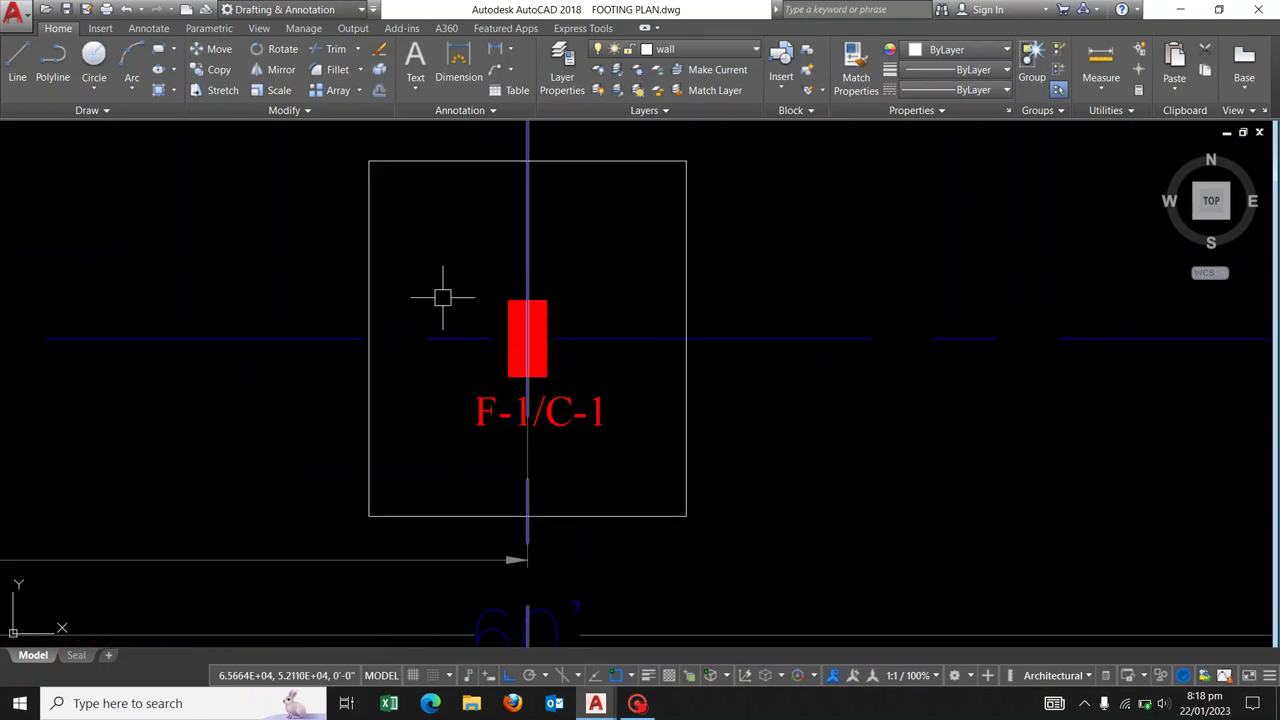
{"action": "scroll", "coordinate": [443, 297], "scroll_direction": "down", "scroll_amount": 2}
{"action": "scroll", "coordinate": [763, 340], "scroll_direction": "down", "scroll_amount": 4}
{"action": "scroll", "coordinate": [951, 343], "scroll_direction": "up", "scroll_amount": 4}
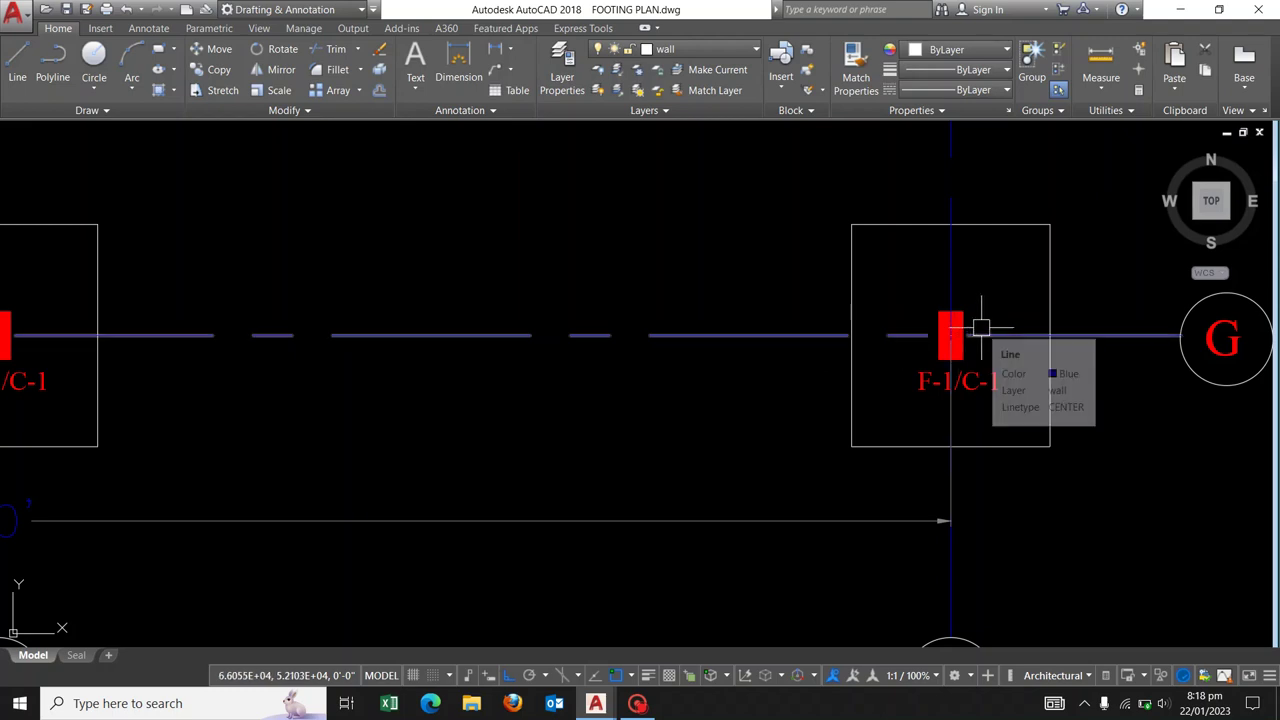
{"action": "scroll", "coordinate": [990, 388], "scroll_direction": "up", "scroll_amount": 1}
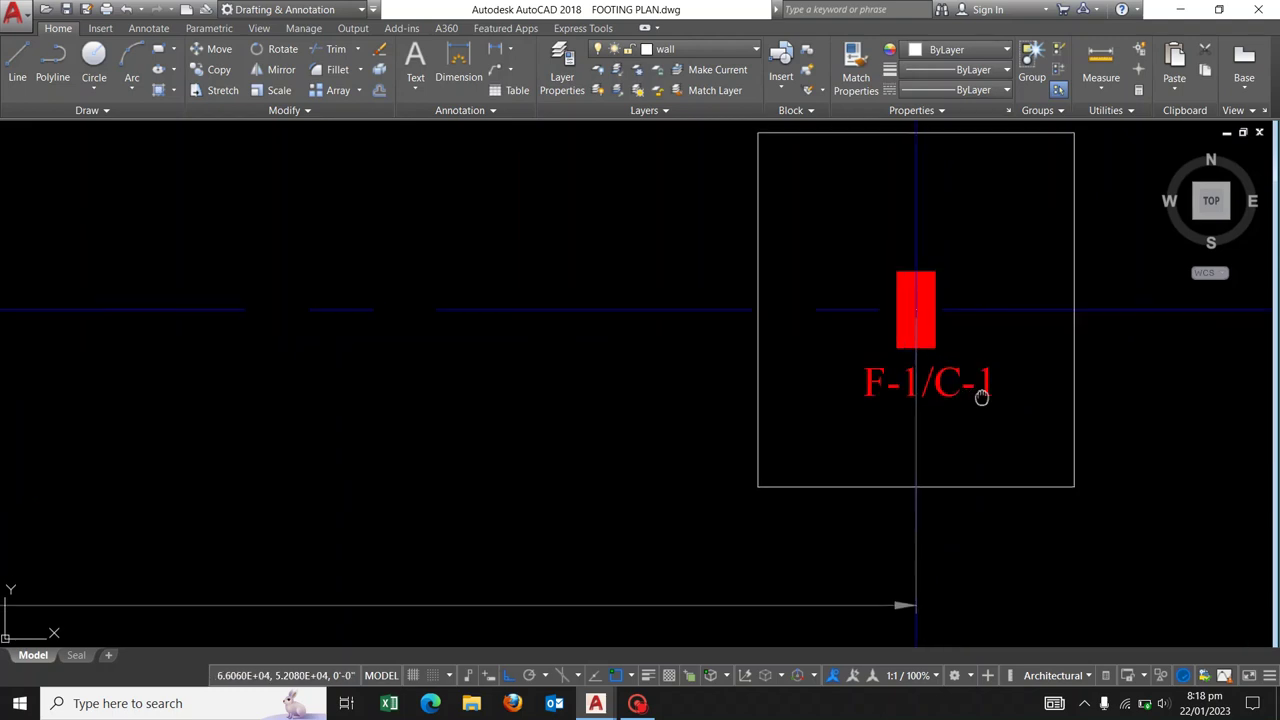
Pan to the G bubble and end the dimension command, leaving the 60' dimension from grid 1 to 3.
{"action": "middle_click_drag", "start_coordinate": [990, 388], "coordinate": [931, 414]}
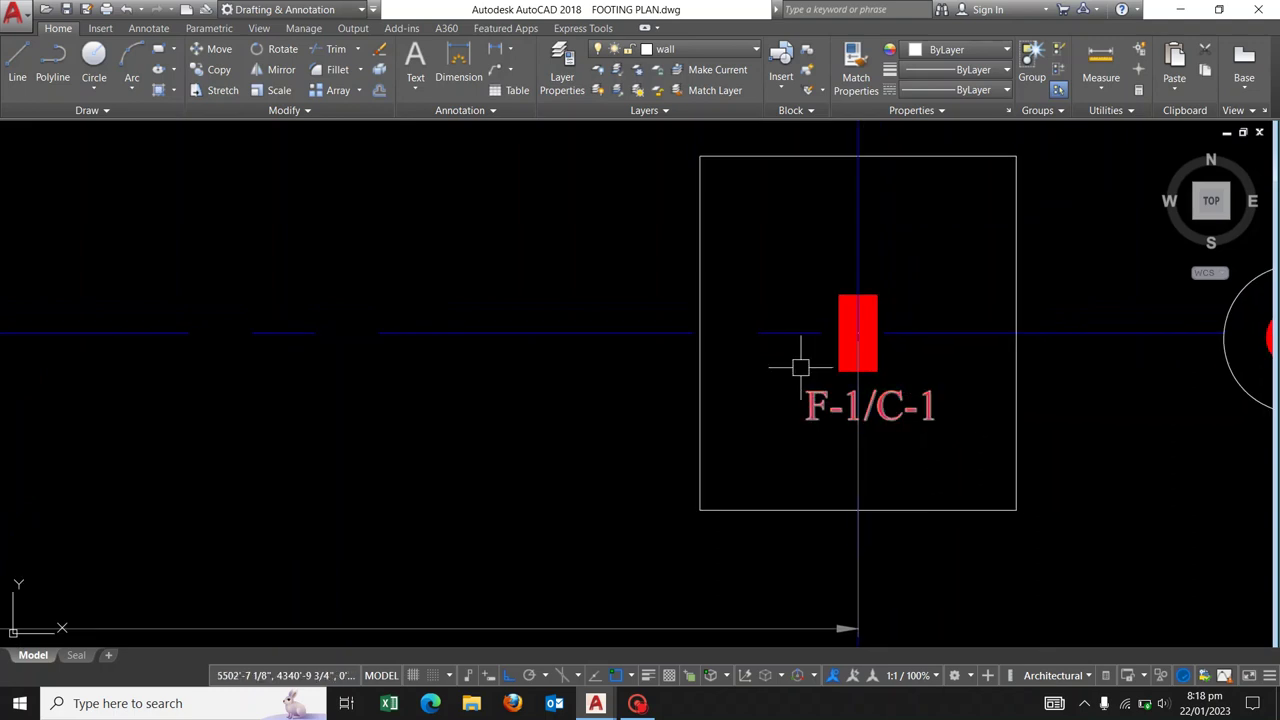
{"action": "middle_click_drag", "start_coordinate": [812, 413], "coordinate": [693, 407]}
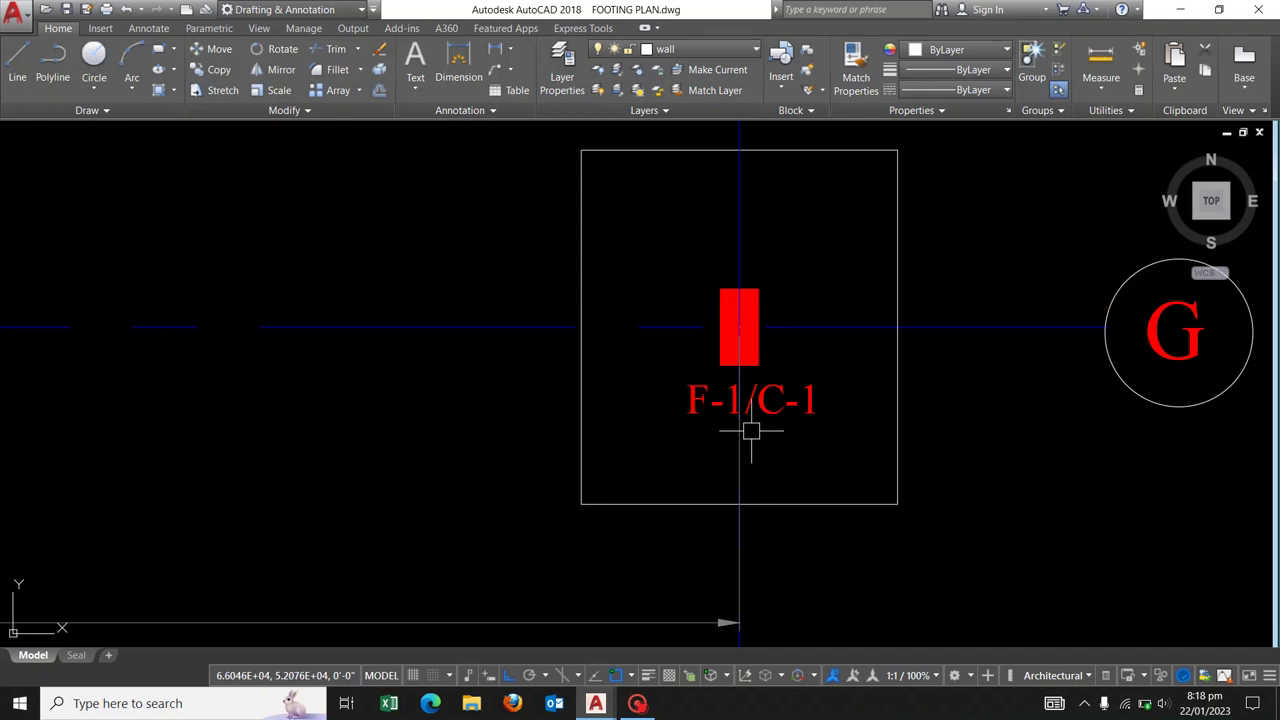
{"action": "left_click", "coordinate": [740, 428]}
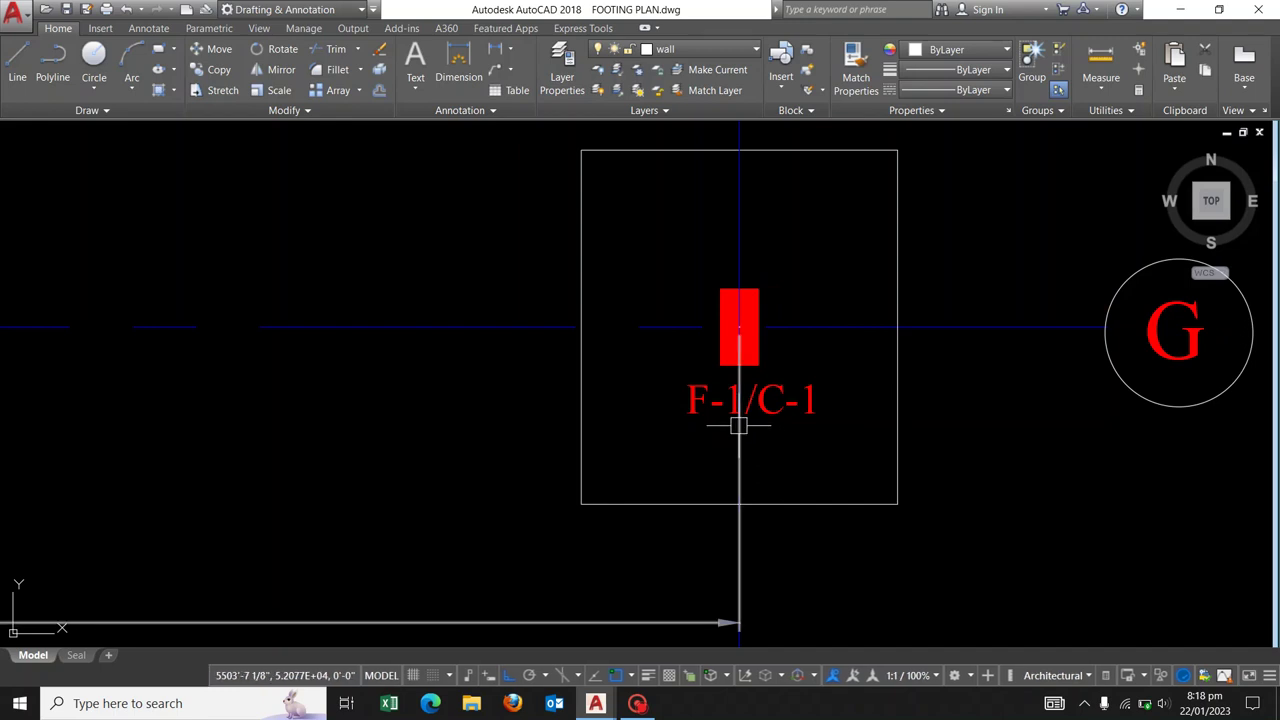
{"action": "key", "text": "Escape"}
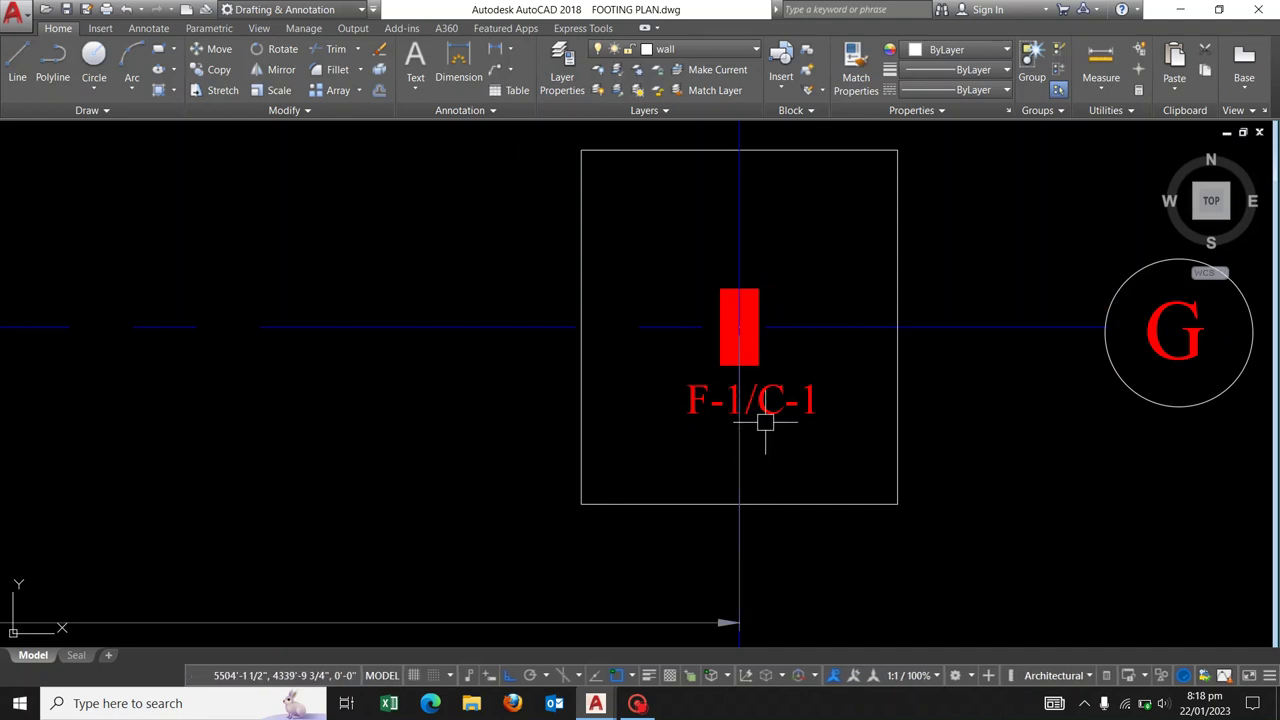
{"action": "scroll", "coordinate": [771, 420], "scroll_direction": "down", "scroll_amount": 4}
Zoom out and centre the view on footing G-3 and its G bubble.
{"action": "scroll", "coordinate": [777, 429], "scroll_direction": "down", "scroll_amount": 2}
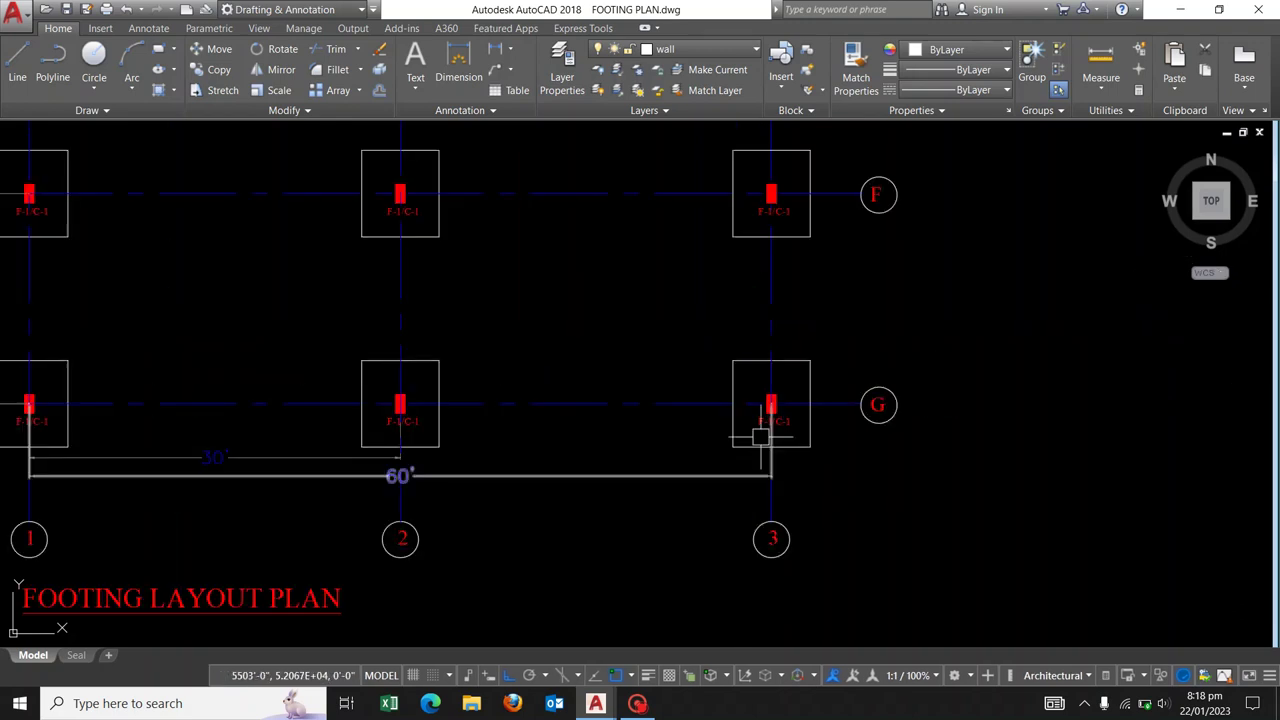
{"action": "scroll", "coordinate": [760, 436], "scroll_direction": "down", "scroll_amount": 2}
{"action": "mouse_move", "coordinate": [537, 360]}
{"action": "middle_mouse_down"}
{"action": "mouse_move", "coordinate": [529, 446]}
{"action": "mouse_move", "coordinate": [640, 471]}
{"action": "middle_mouse_up"}
{"action": "scroll", "coordinate": [529, 446], "scroll_direction": "down", "scroll_amount": 2}
{"action": "scroll", "coordinate": [622, 457], "scroll_direction": "down", "scroll_amount": 2}
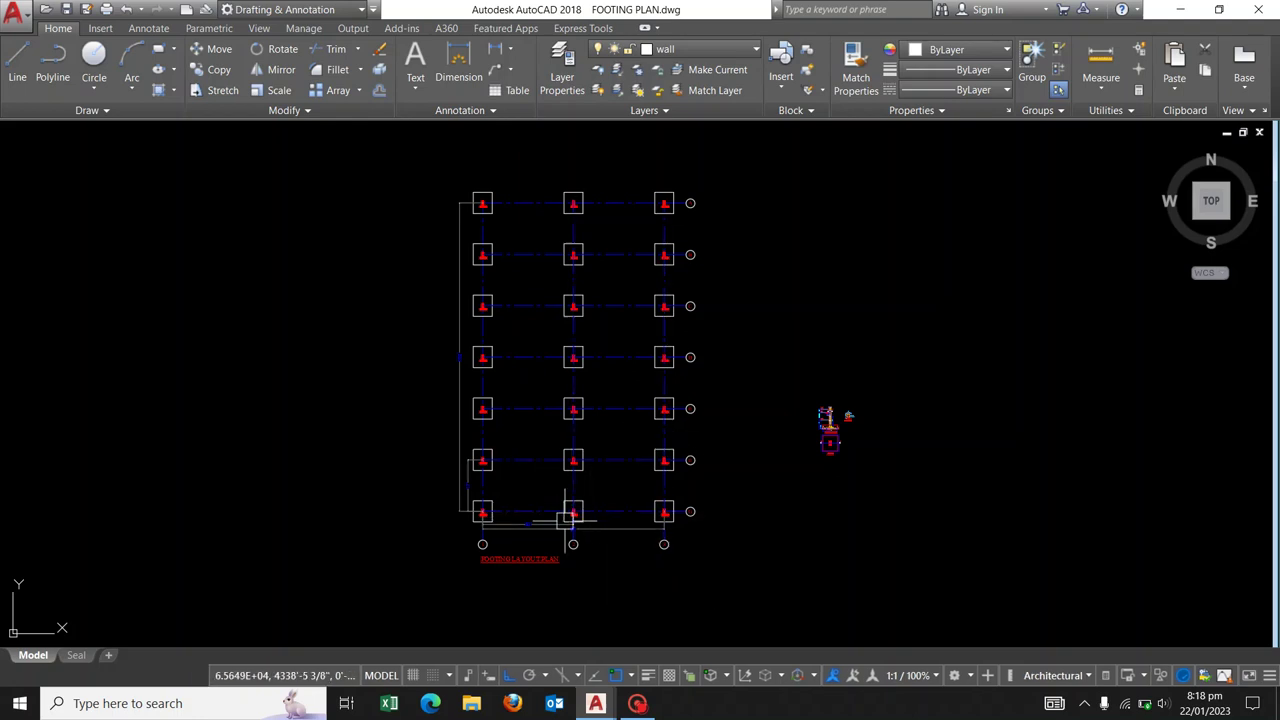
{"action": "scroll", "coordinate": [569, 514], "scroll_direction": "up", "scroll_amount": 3}
{"action": "scroll", "coordinate": [516, 385], "scroll_direction": "down", "scroll_amount": 1}
{"action": "scroll", "coordinate": [654, 506], "scroll_direction": "up", "scroll_amount": 1}
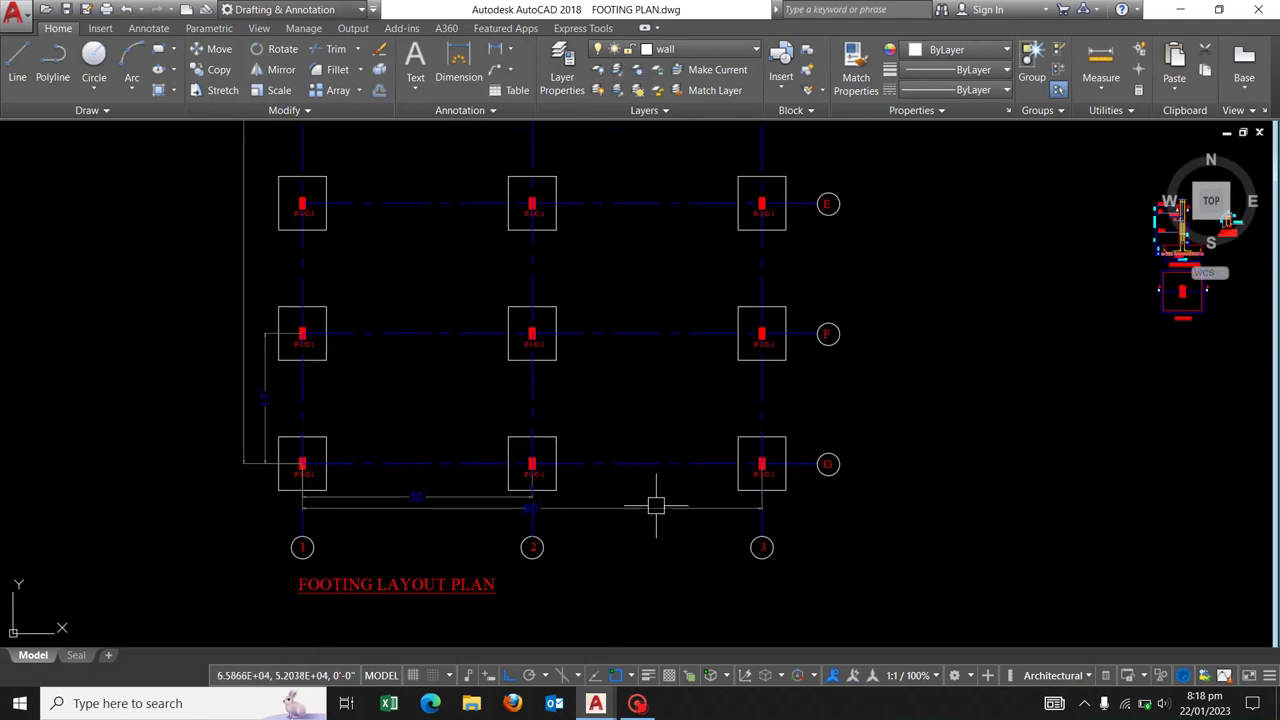
{"action": "middle_click_drag", "start_coordinate": [654, 506], "coordinate": [466, 443]}
{"action": "scroll", "coordinate": [585, 393], "scroll_direction": "up", "scroll_amount": 2}
{"action": "middle_click_drag", "start_coordinate": [585, 393], "coordinate": [400, 431]}
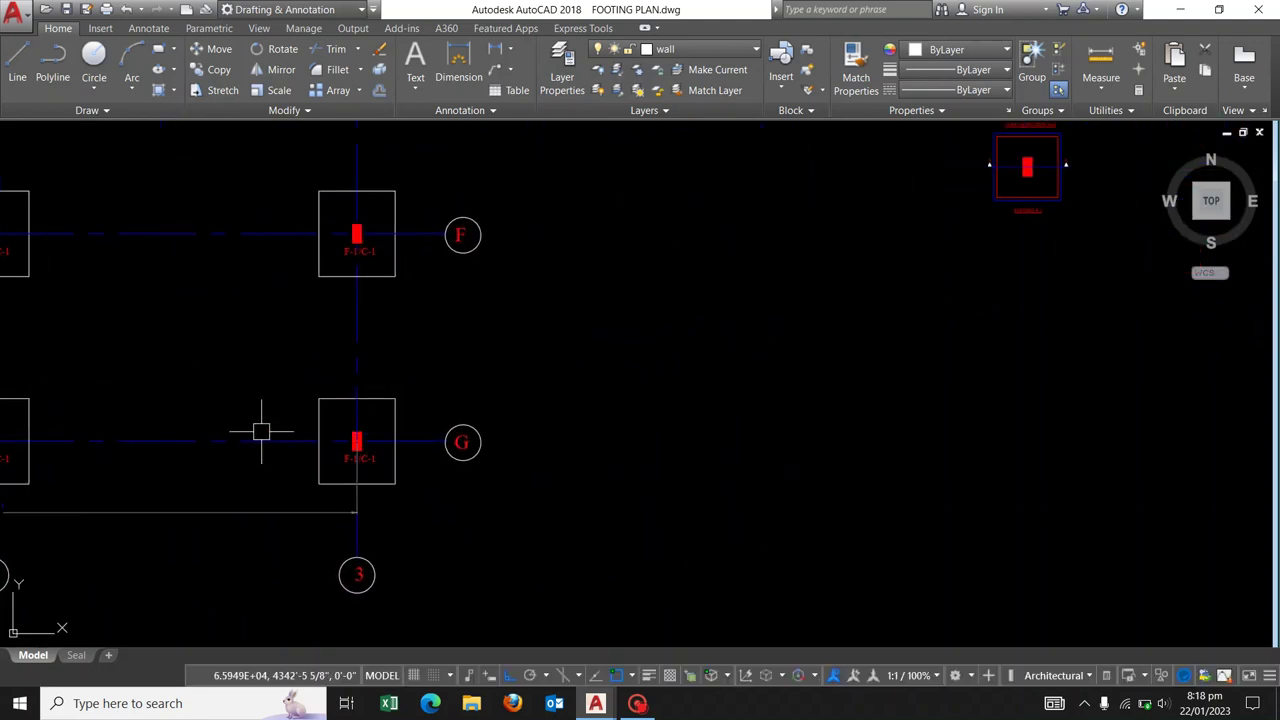
{"action": "scroll", "coordinate": [345, 455], "scroll_direction": "up", "scroll_amount": 2}
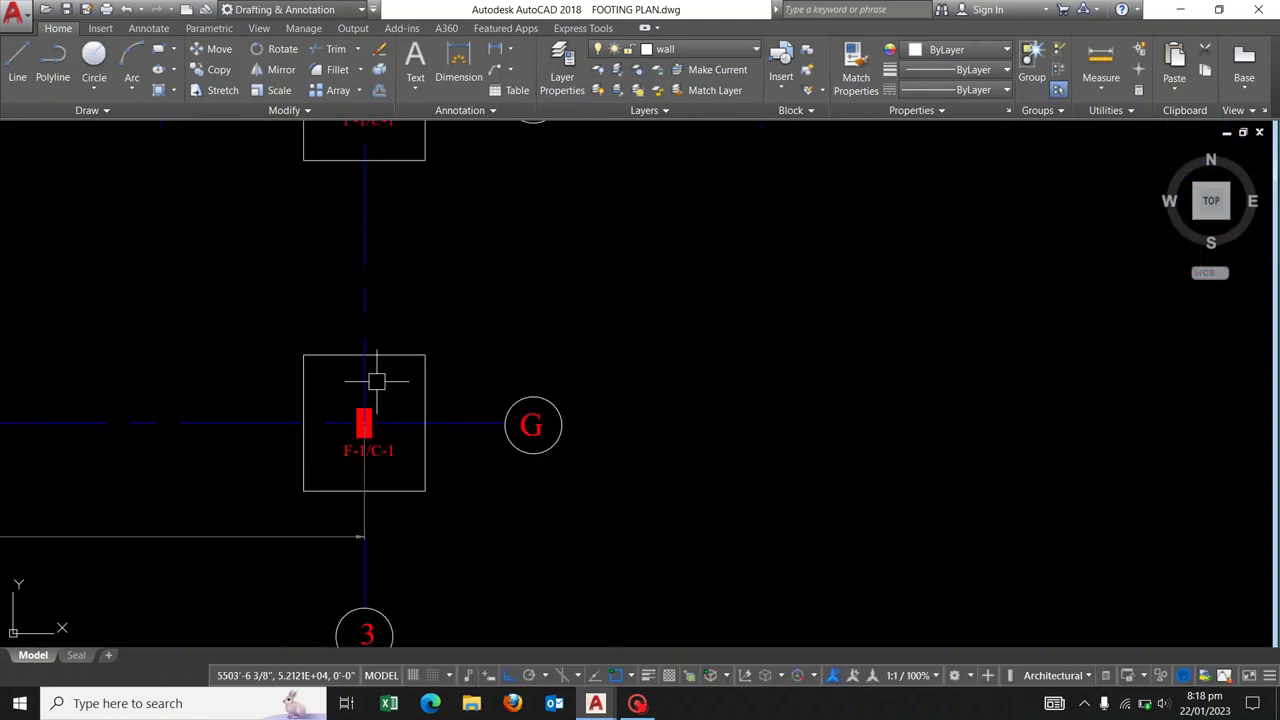
{"action": "scroll", "coordinate": [378, 465], "scroll_direction": "up", "scroll_amount": 3}
{"action": "middle_click_drag", "start_coordinate": [378, 465], "coordinate": [478, 484]}
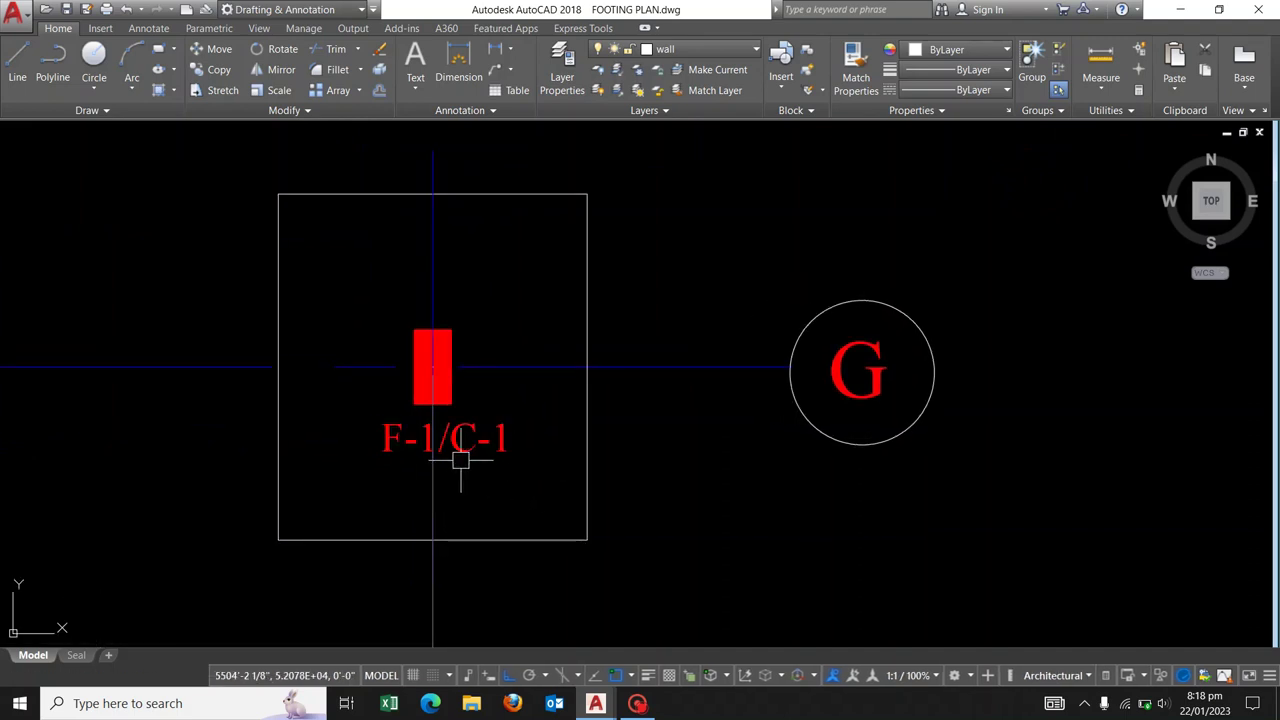
Pan to the Footing F-1 detail and frame it beneath FOOTING SECTION A-A.
{"action": "scroll", "coordinate": [423, 463], "scroll_direction": "down", "scroll_amount": 2}
{"action": "middle_click_drag", "start_coordinate": [763, 429], "coordinate": [123, 486]}
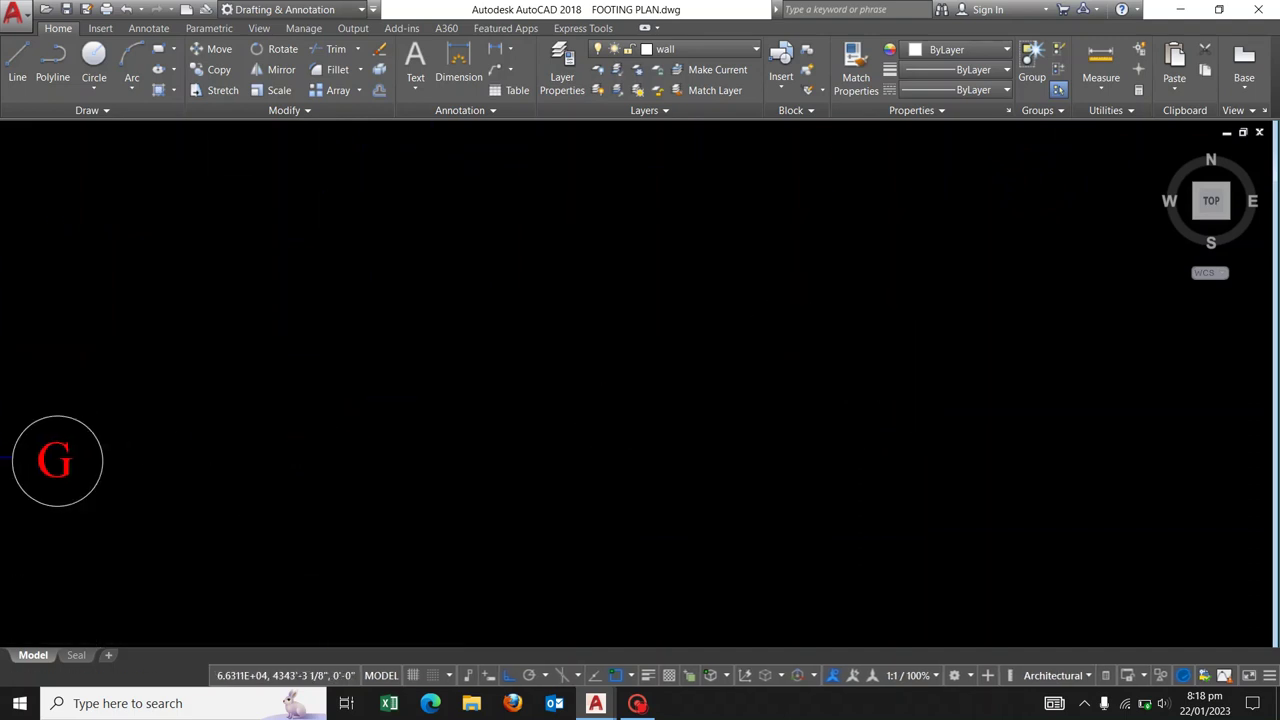
{"action": "scroll", "coordinate": [479, 413], "scroll_direction": "down", "scroll_amount": 3}
{"action": "middle_click_drag", "start_coordinate": [714, 354], "coordinate": [572, 463]}
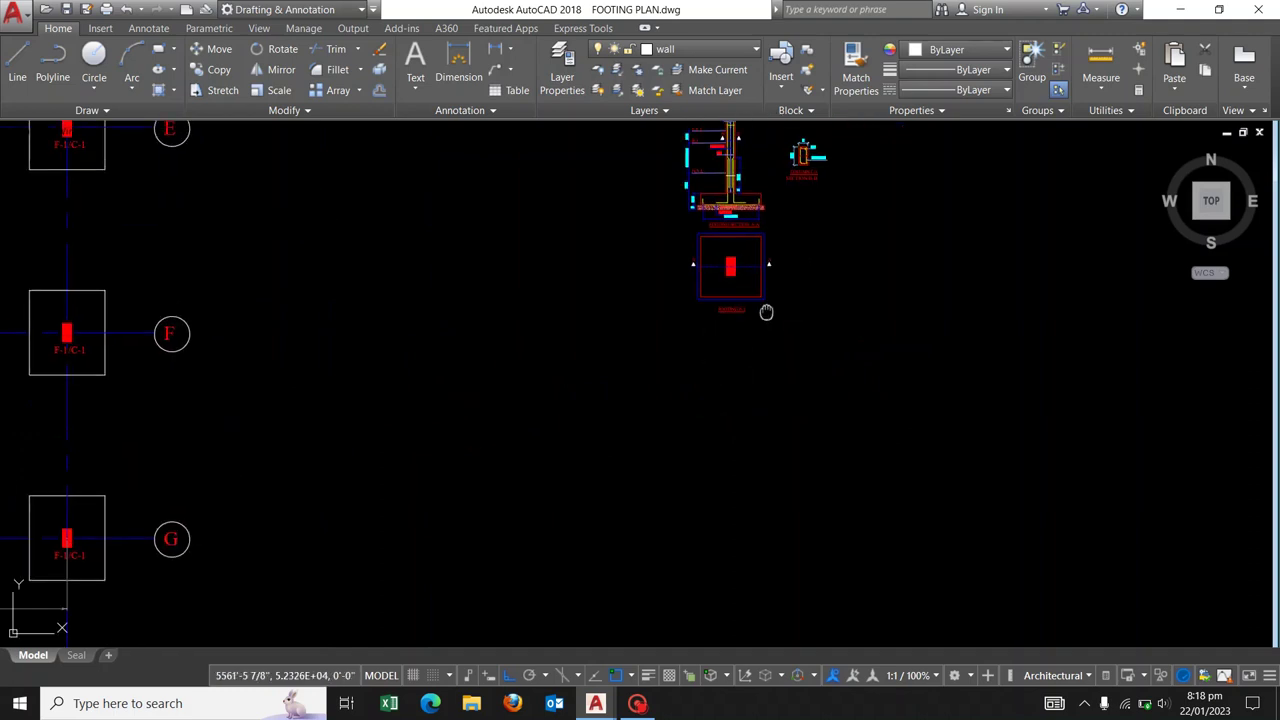
{"action": "middle_click_drag", "start_coordinate": [766, 312], "coordinate": [723, 357]}
{"action": "scroll", "coordinate": [749, 297], "scroll_direction": "up", "scroll_amount": 2}
{"action": "scroll", "coordinate": [754, 320], "scroll_direction": "up", "scroll_amount": 4}
{"action": "scroll", "coordinate": [646, 491], "scroll_direction": "up", "scroll_amount": 2}
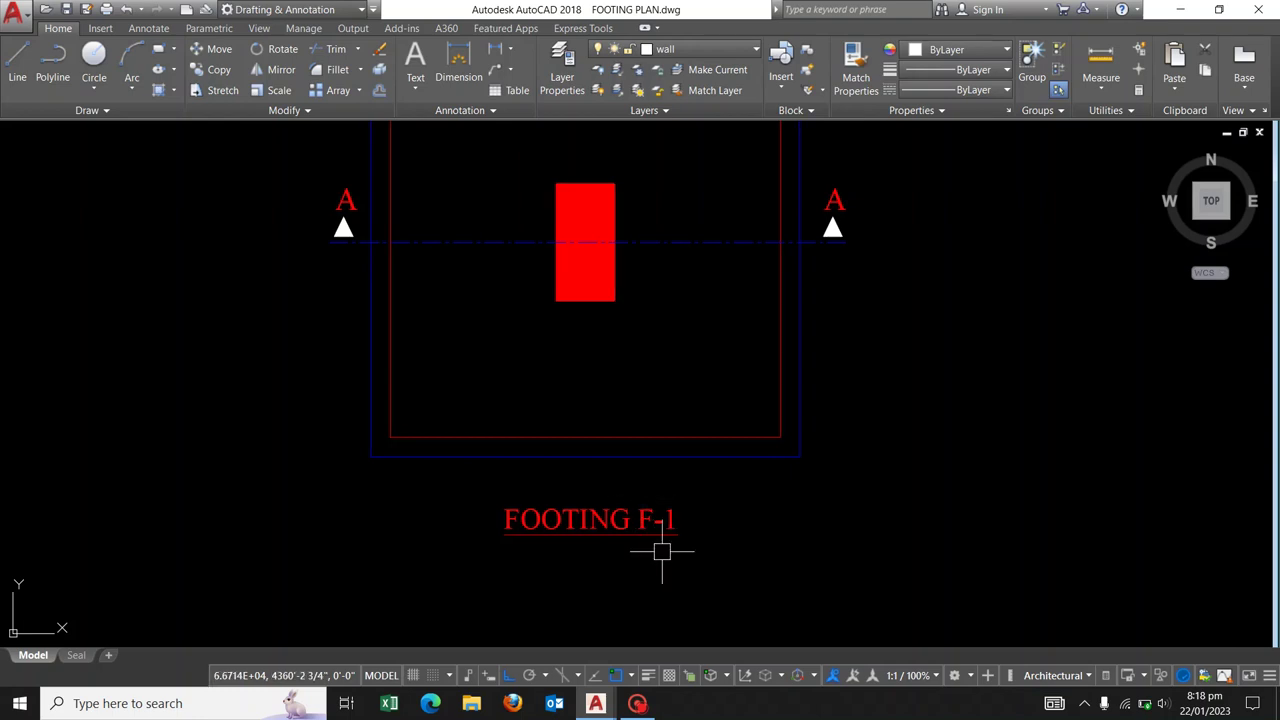
{"action": "middle_click_drag", "start_coordinate": [677, 523], "coordinate": [682, 554]}
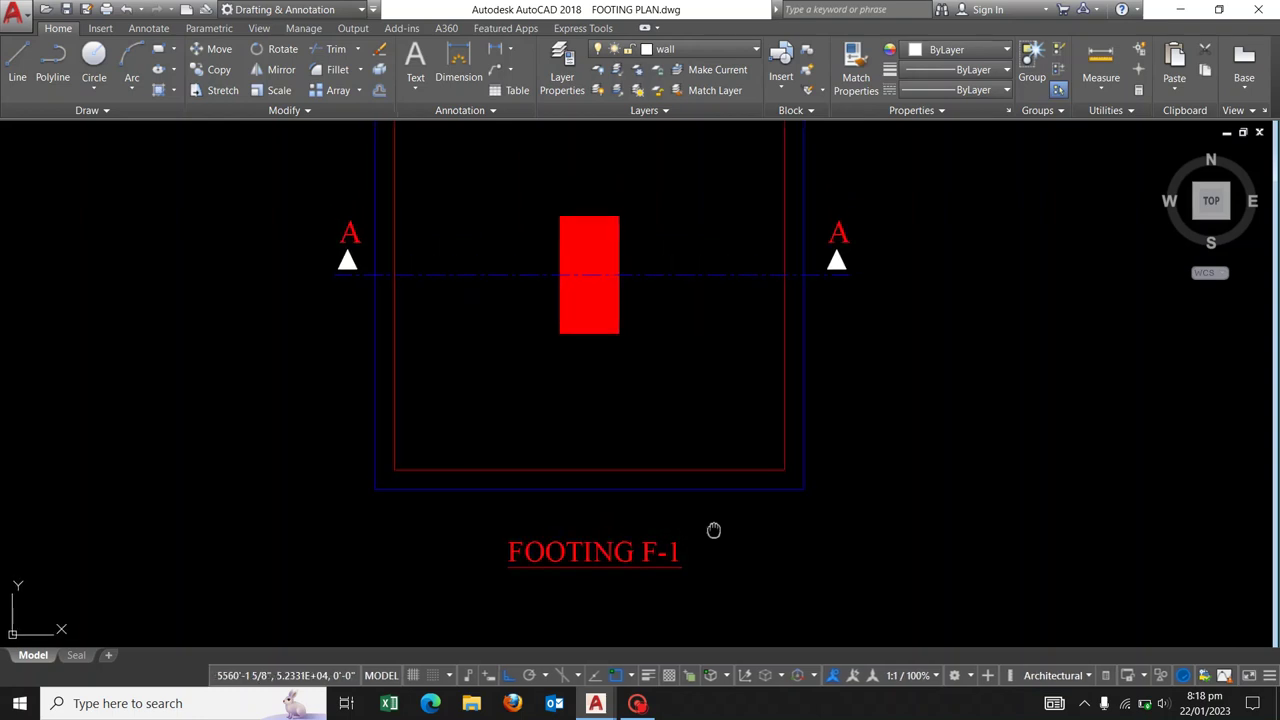
{"action": "middle_click_drag", "start_coordinate": [711, 529], "coordinate": [703, 568]}
{"action": "scroll", "coordinate": [674, 522], "scroll_direction": "down", "scroll_amount": 2}
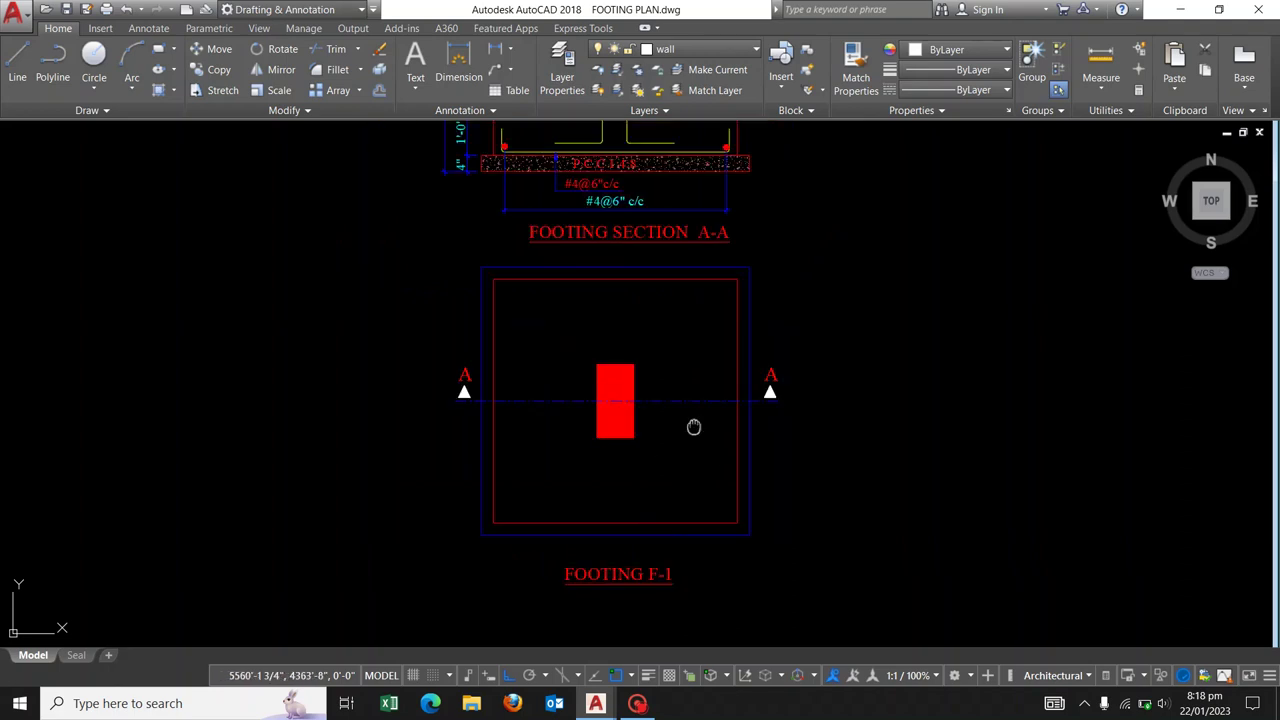
{"action": "middle_click_drag", "start_coordinate": [694, 427], "coordinate": [692, 442]}
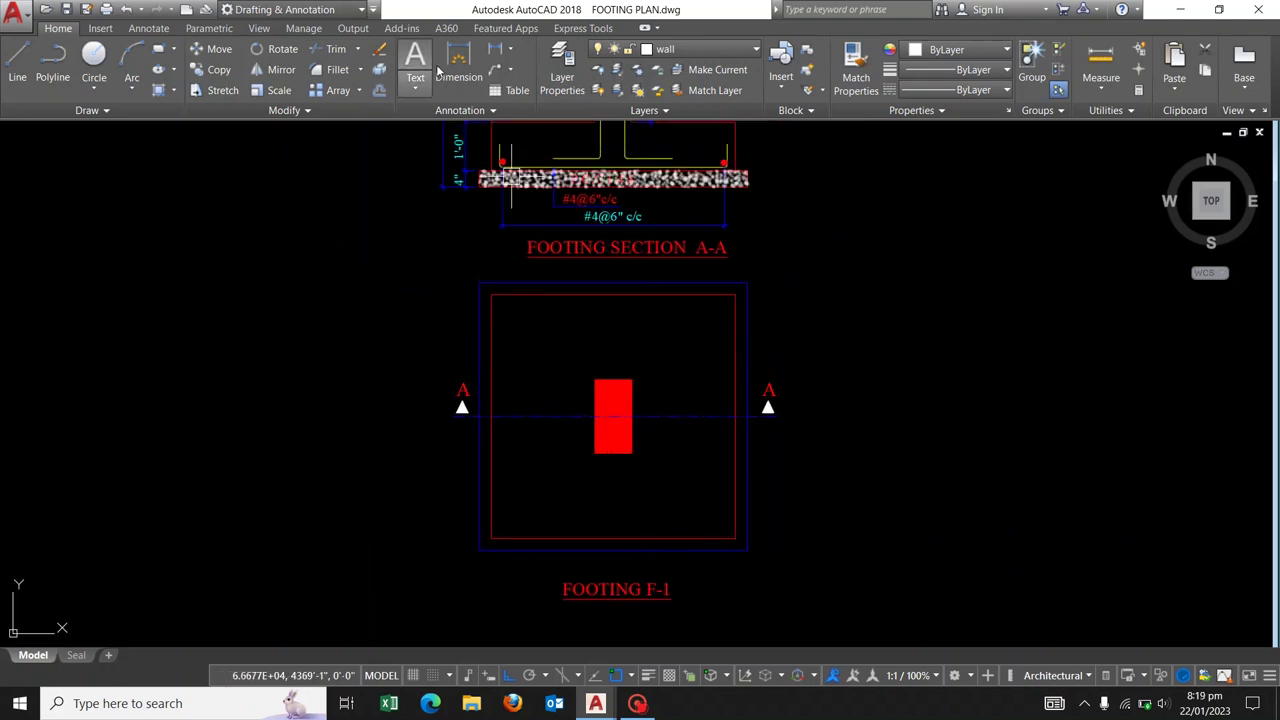
{"action": "middle_click_drag", "start_coordinate": [538, 521], "coordinate": [514, 450]}
{"action": "scroll", "coordinate": [506, 485], "scroll_direction": "up", "scroll_amount": 3}
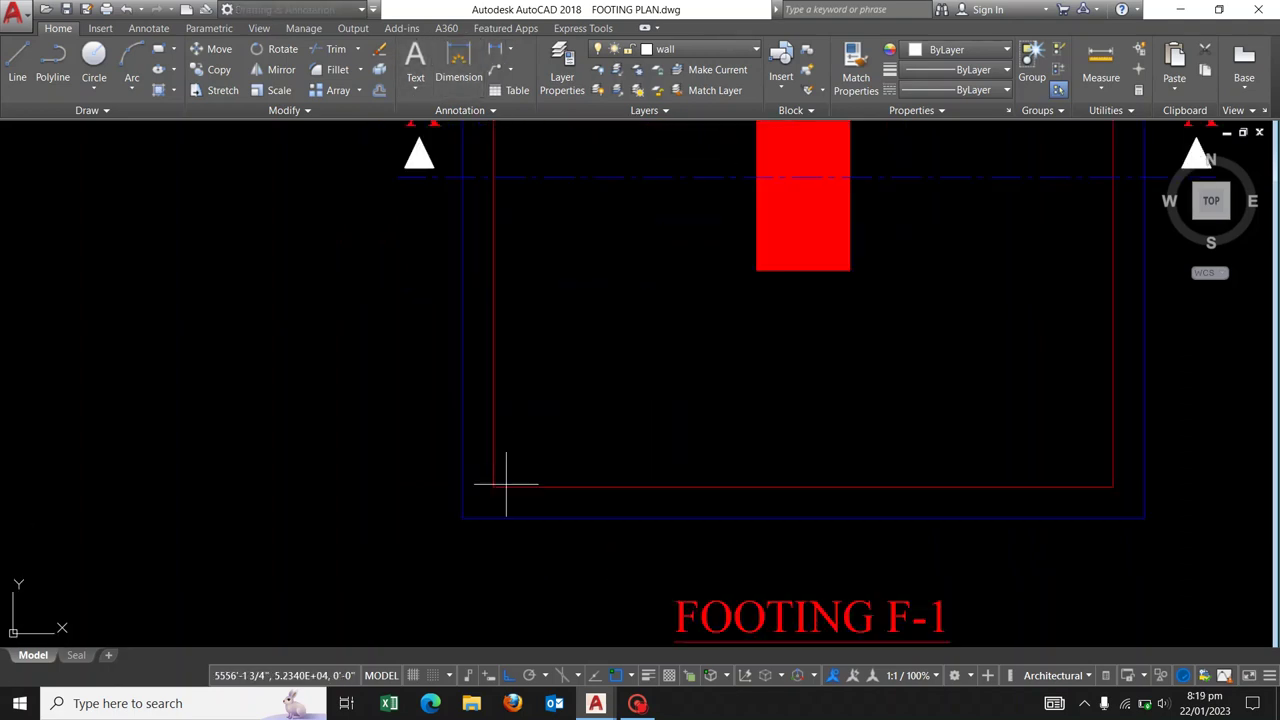
Dimension Footing F-1's bottom edge with the 5' span and 3" offsets at each end.
{"action": "middle_click_drag", "start_coordinate": [1114, 486], "coordinate": [1100, 413]}
{"action": "left_click", "coordinate": [1086, 497]}
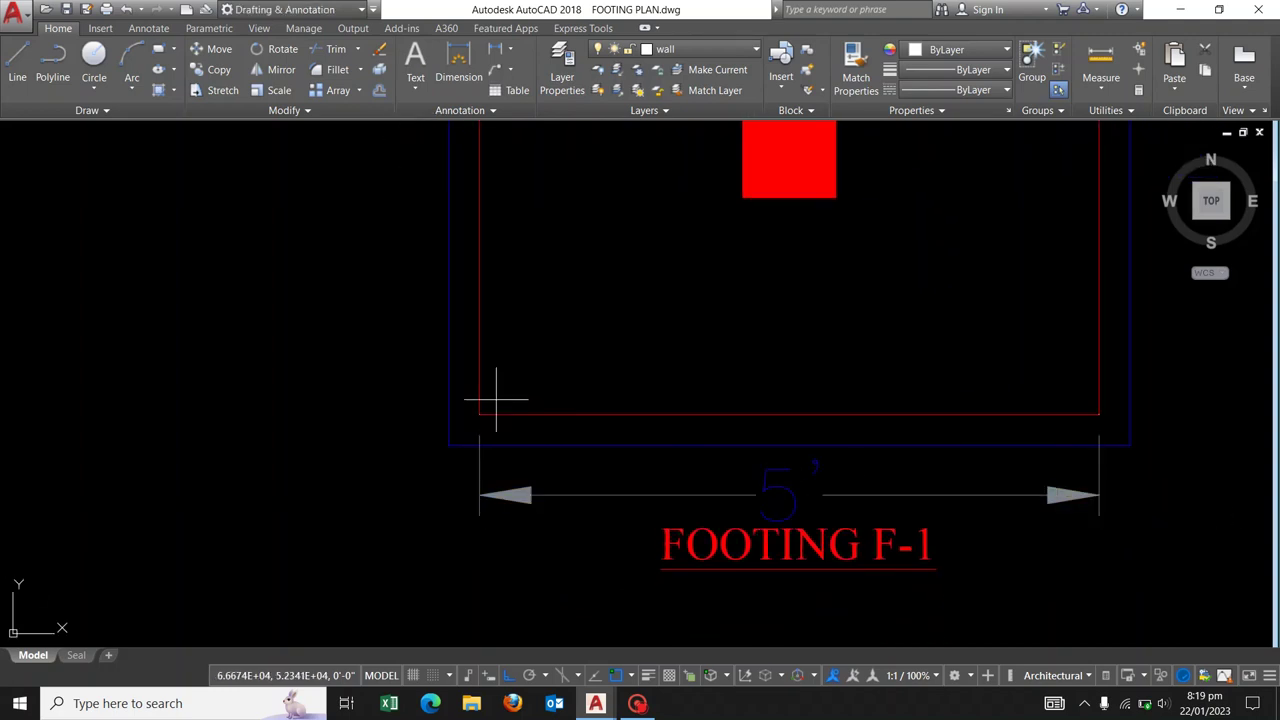
{"action": "left_click", "coordinate": [448, 445]}
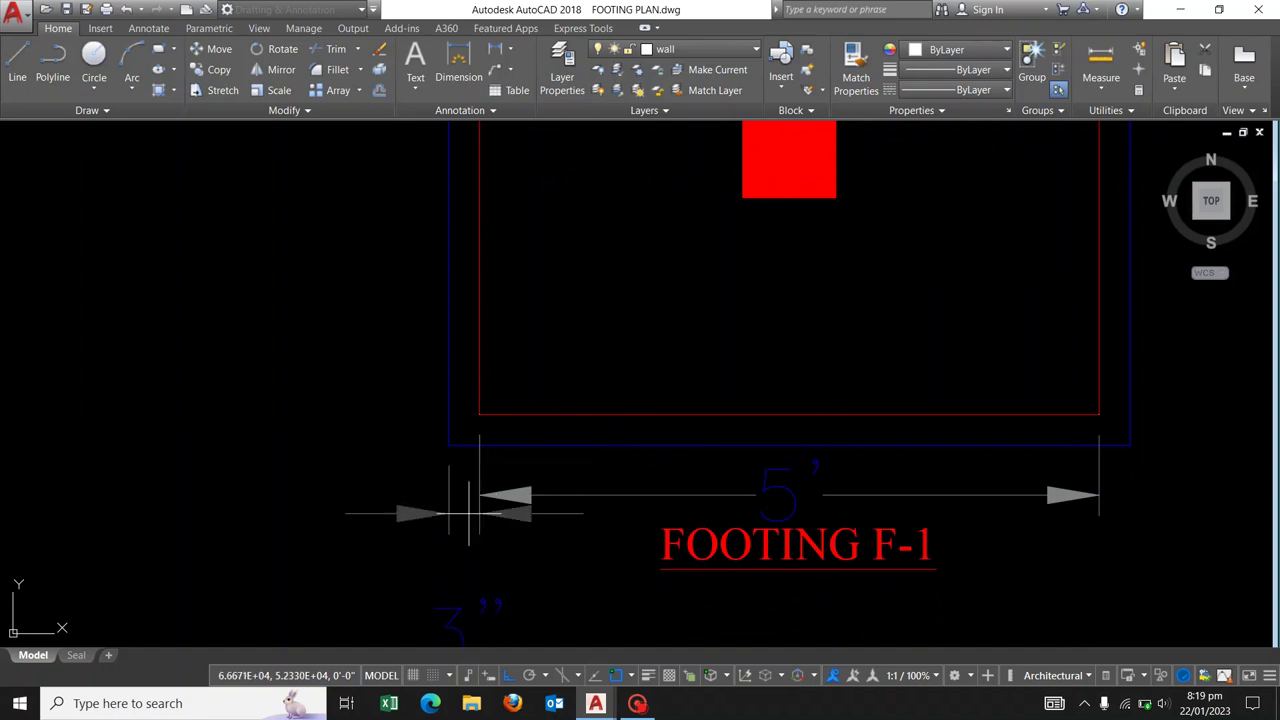
{"action": "scroll", "coordinate": [471, 515], "scroll_direction": "up", "scroll_amount": 4}
{"action": "scroll", "coordinate": [457, 463], "scroll_direction": "down", "scroll_amount": 6}
{"action": "key", "text": "space"}
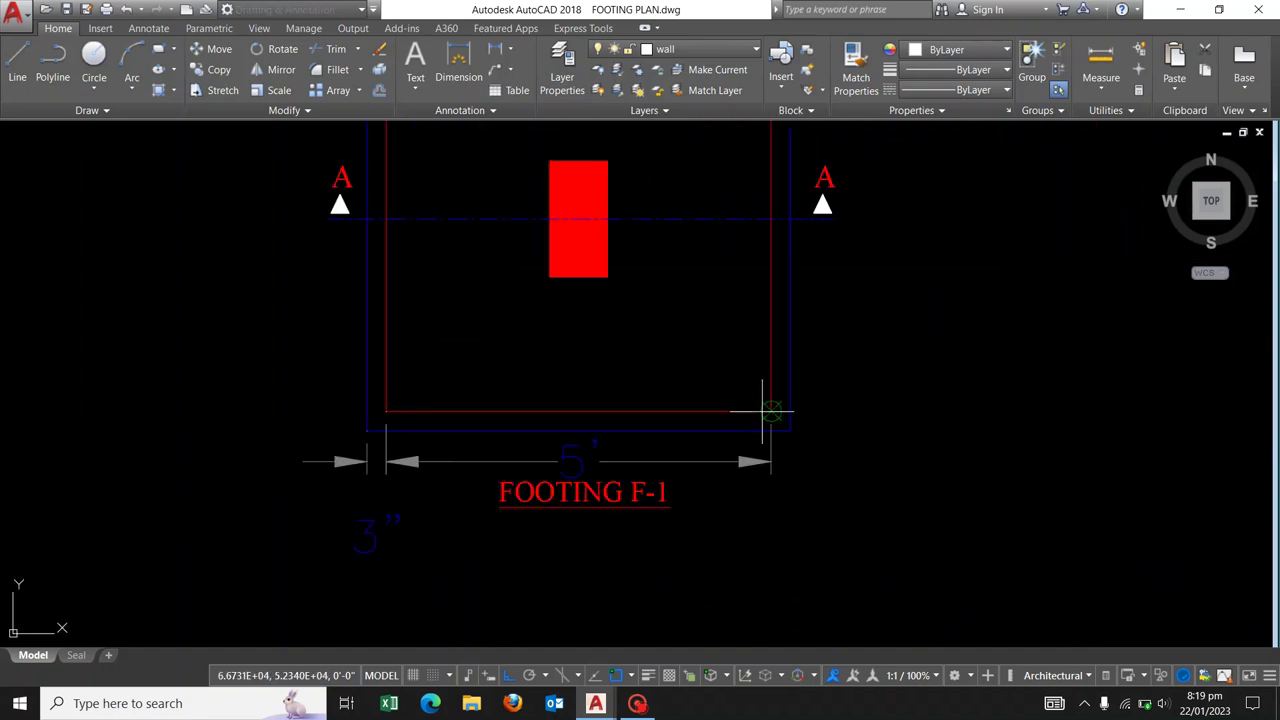
{"action": "left_click", "coordinate": [788, 430]}
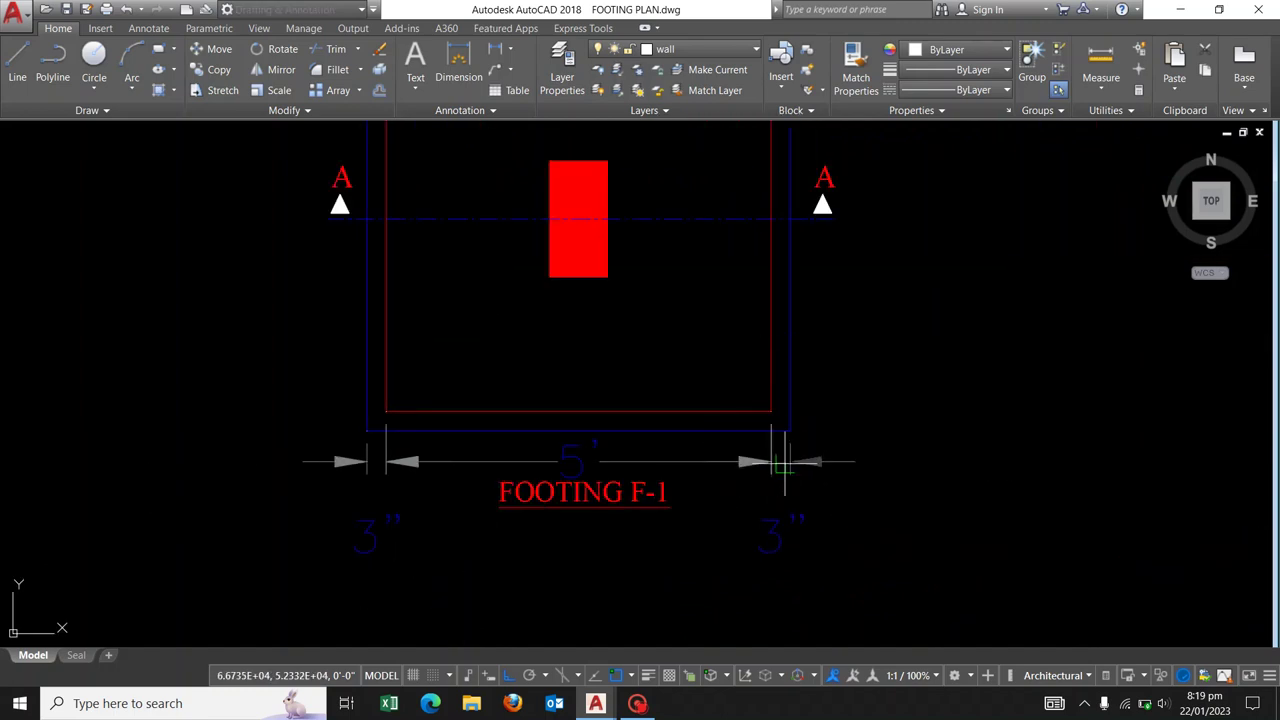
{"action": "key", "text": "Escape"}
Add a vertical 5' dimension along the left side with 3" offsets at bottom and top.
{"action": "key", "text": "space"}
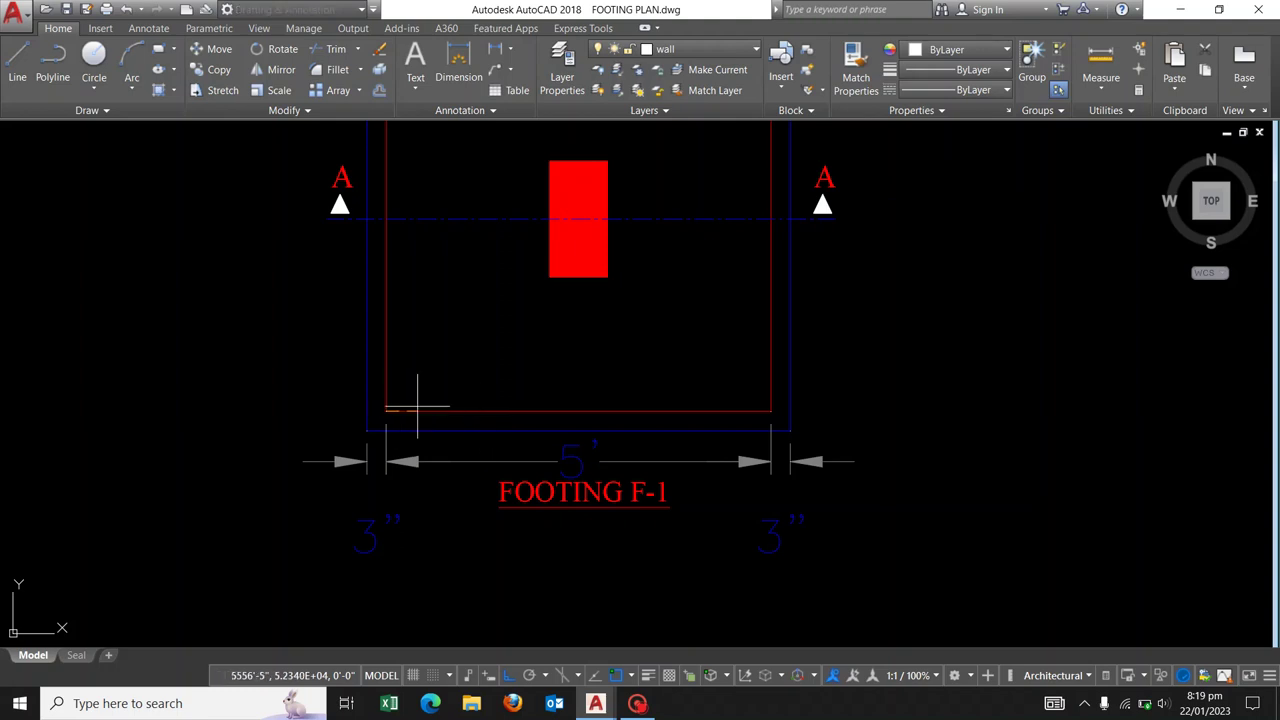
{"action": "scroll", "coordinate": [417, 407], "scroll_direction": "down", "scroll_amount": 4}
{"action": "scroll", "coordinate": [423, 337], "scroll_direction": "up", "scroll_amount": 2}
{"action": "left_click", "coordinate": [409, 315]}
{"action": "left_click", "coordinate": [409, 553]}
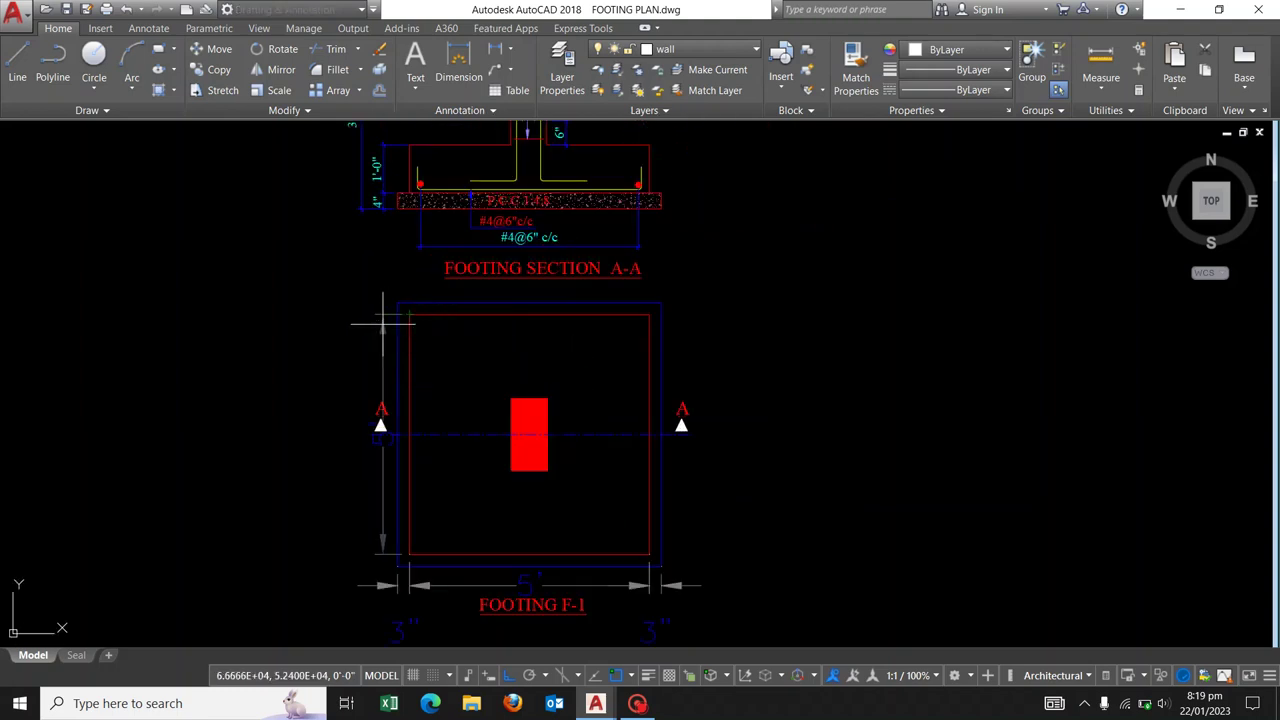
{"action": "left_click", "coordinate": [350, 330]}
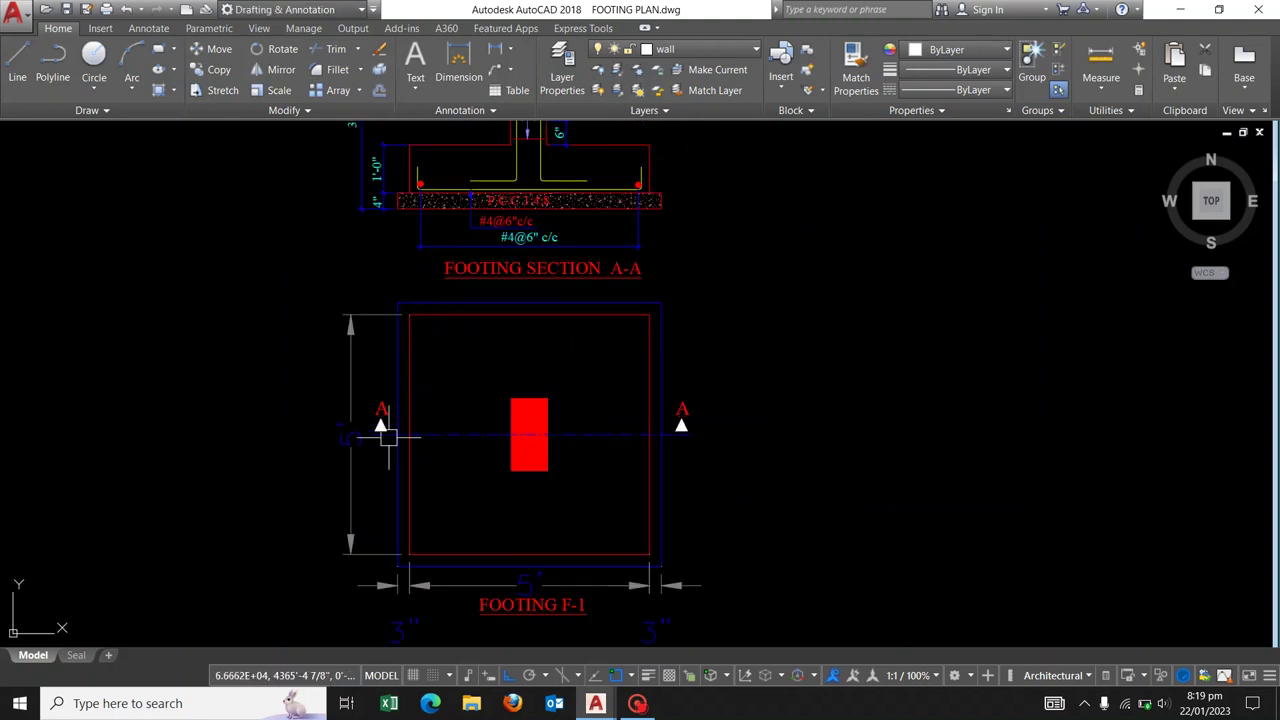
{"action": "left_click", "coordinate": [409, 553]}
{"action": "scroll", "coordinate": [357, 543], "scroll_direction": "up", "scroll_amount": 2}
{"action": "left_click", "coordinate": [363, 560]}
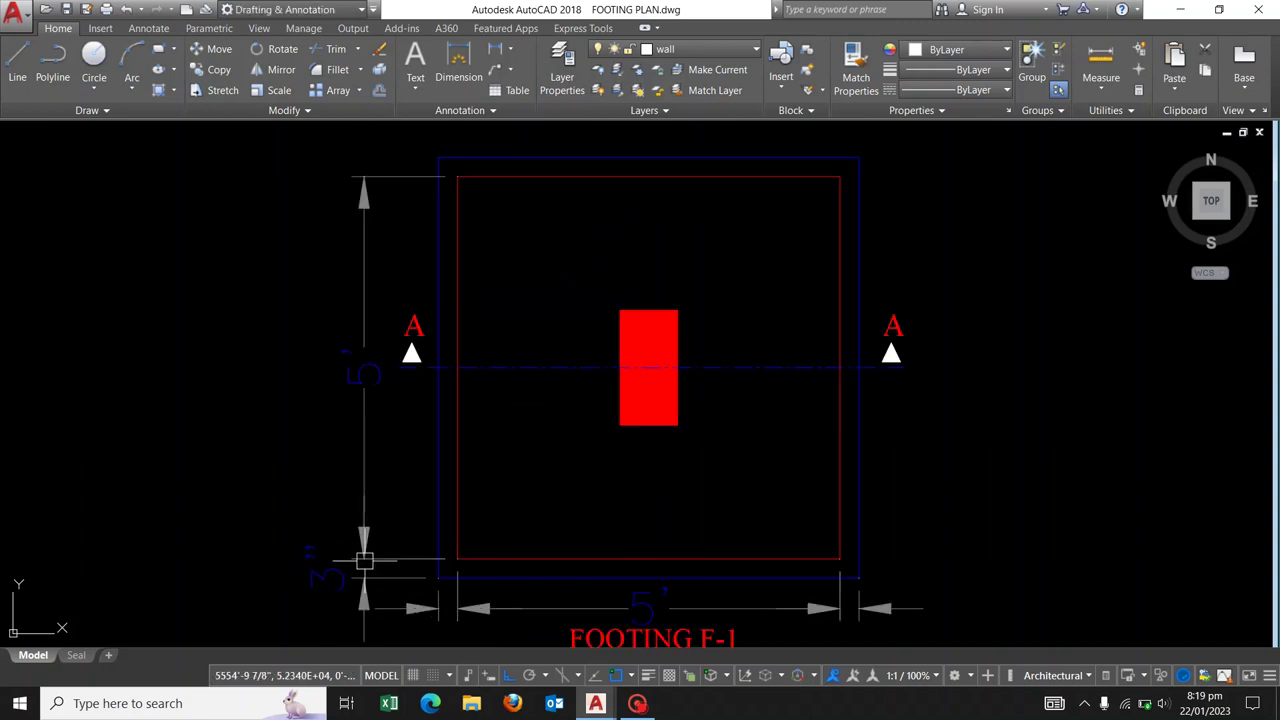
{"action": "scroll", "coordinate": [363, 560], "scroll_direction": "down", "scroll_amount": 2}
{"action": "scroll", "coordinate": [410, 330], "scroll_direction": "up", "scroll_amount": 2}
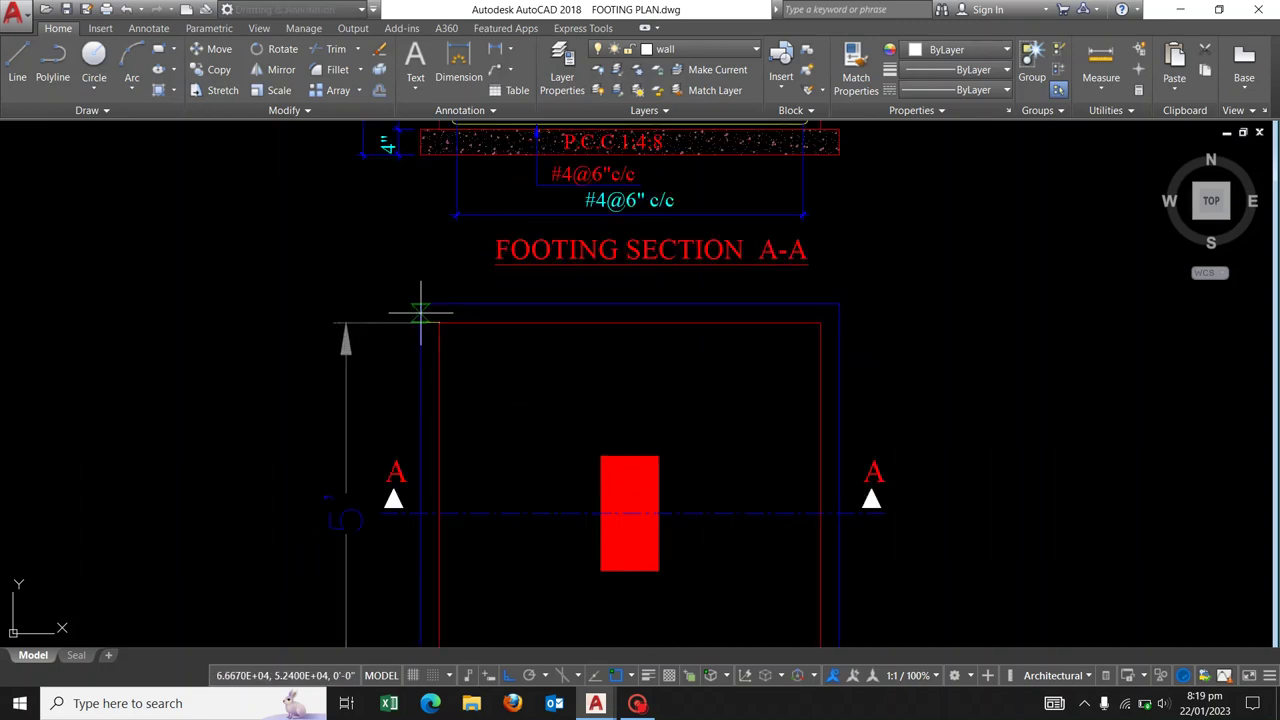
{"action": "left_click", "coordinate": [420, 313]}
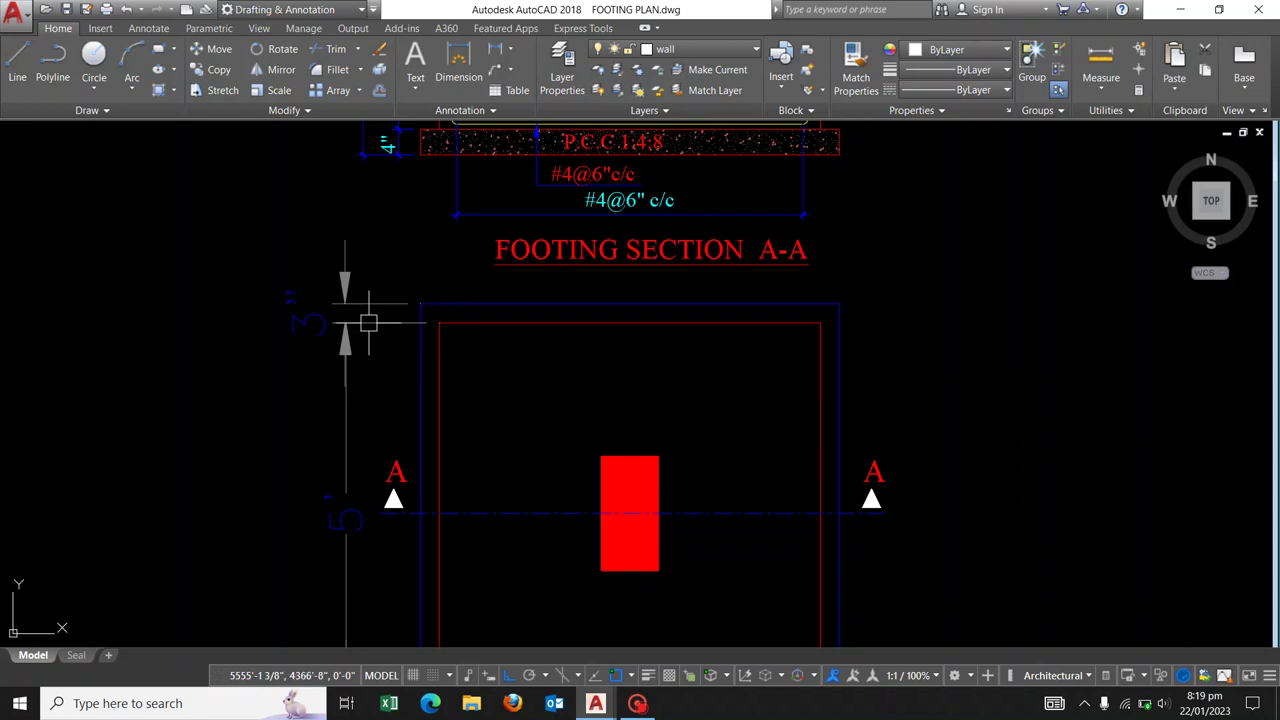
{"action": "scroll", "coordinate": [368, 322], "scroll_direction": "down", "scroll_amount": 2}
Pan and zoom around Footing F-1 to check its 3", 5'-0", 3" dimension text.
{"action": "scroll", "coordinate": [400, 270], "scroll_direction": "down", "scroll_amount": 3}
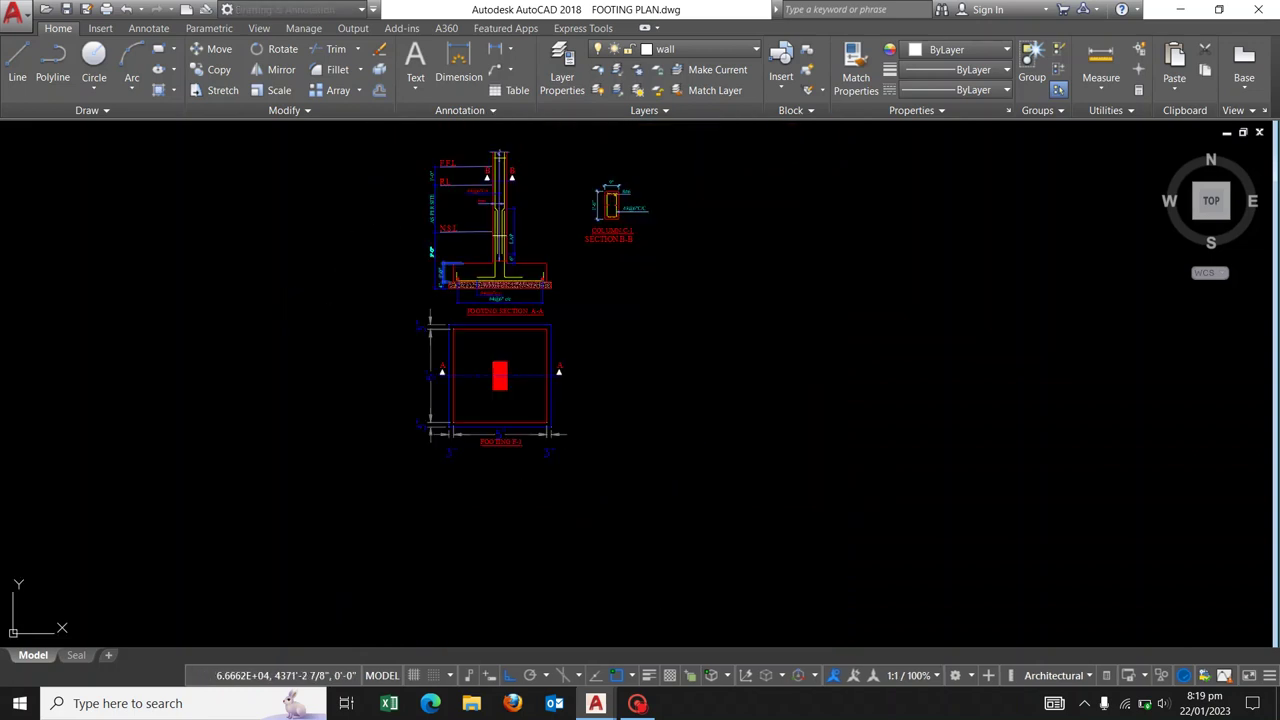
{"action": "scroll", "coordinate": [411, 409], "scroll_direction": "up", "scroll_amount": 3}
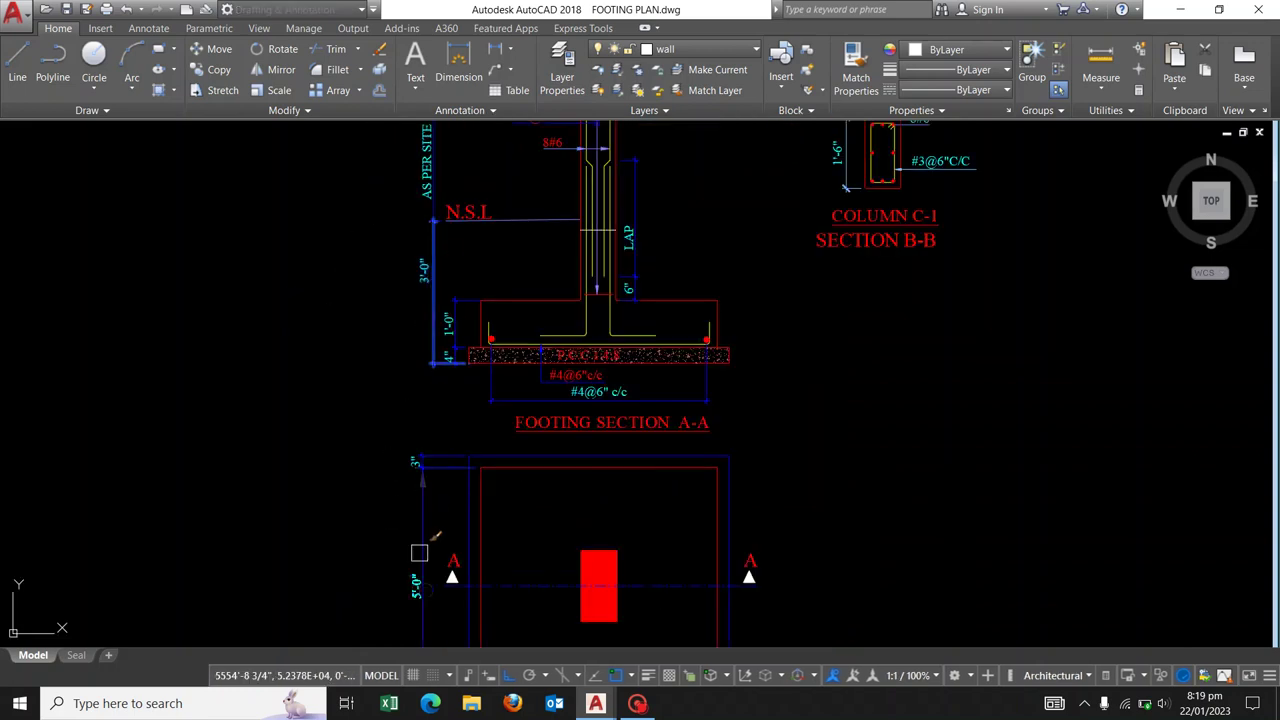
{"action": "middle_click_drag", "start_coordinate": [407, 506], "coordinate": [443, 328]}
{"action": "scroll", "coordinate": [718, 548], "scroll_direction": "up", "scroll_amount": 4}
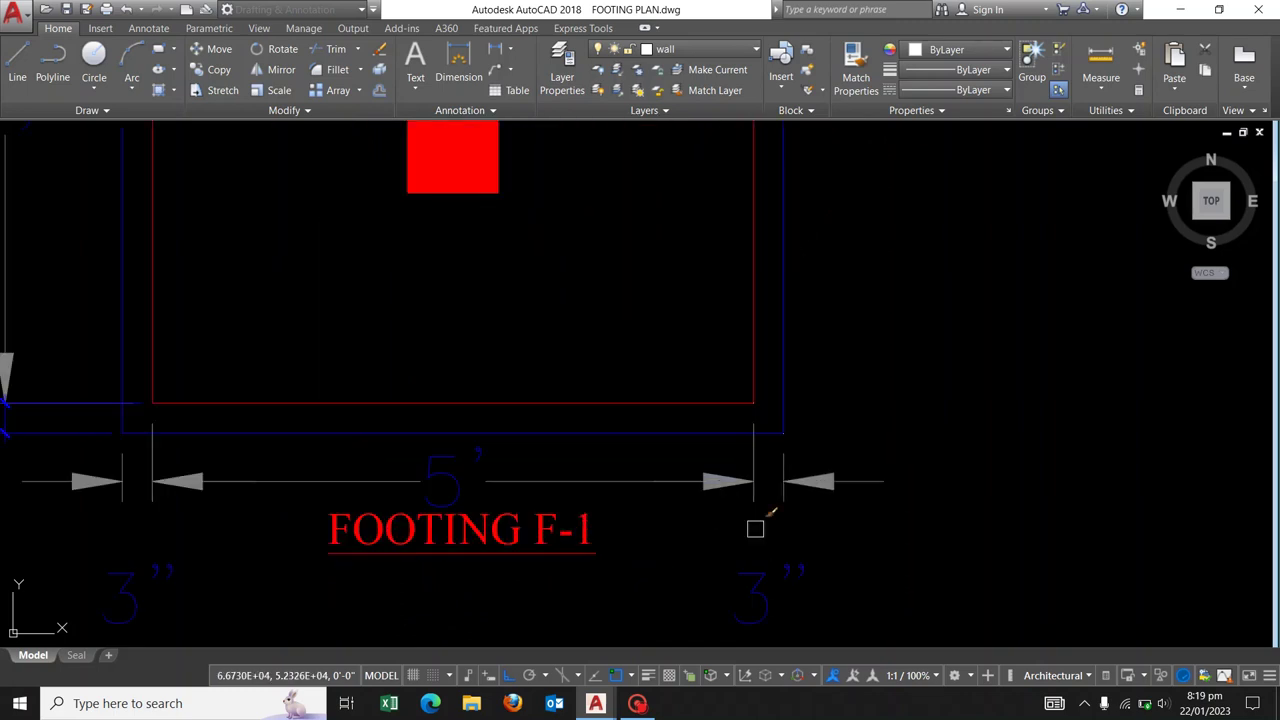
{"action": "scroll", "coordinate": [617, 491], "scroll_direction": "down", "scroll_amount": 2}
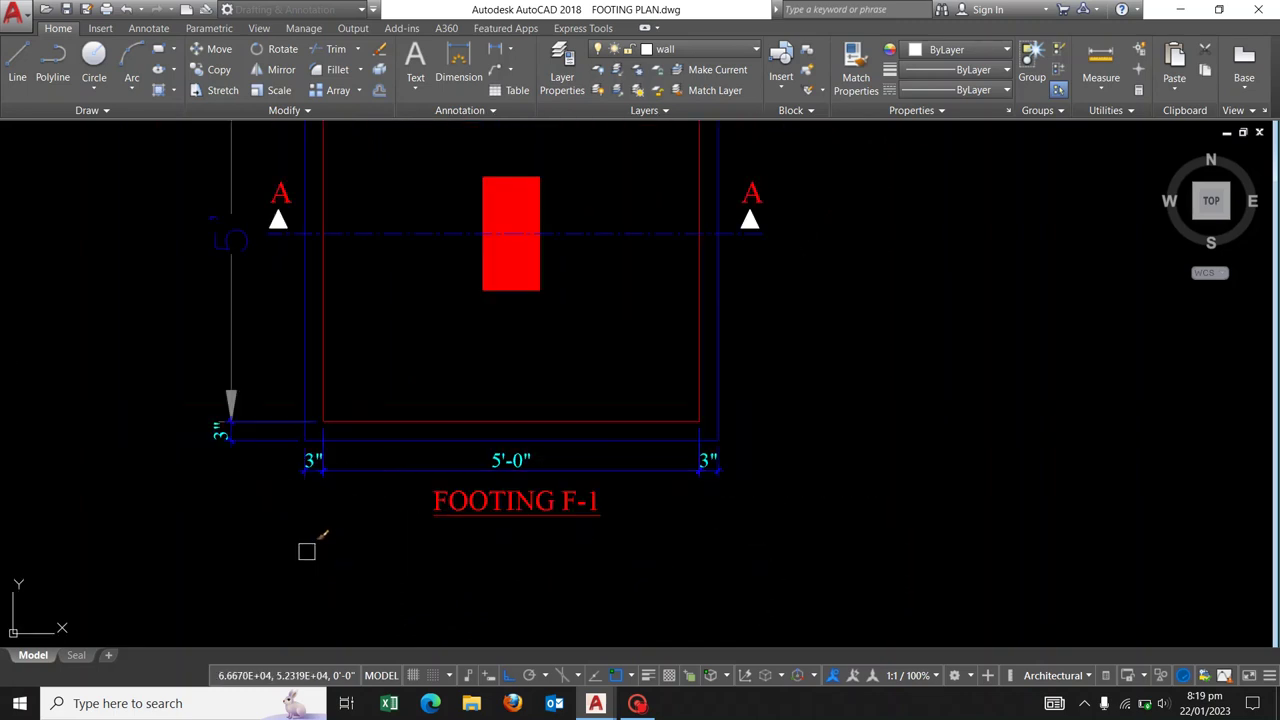
{"action": "middle_click_drag", "start_coordinate": [358, 533], "coordinate": [380, 568]}
{"action": "scroll", "coordinate": [556, 535], "scroll_direction": "down", "scroll_amount": 2}
{"action": "scroll", "coordinate": [591, 439], "scroll_direction": "up", "scroll_amount": 3}
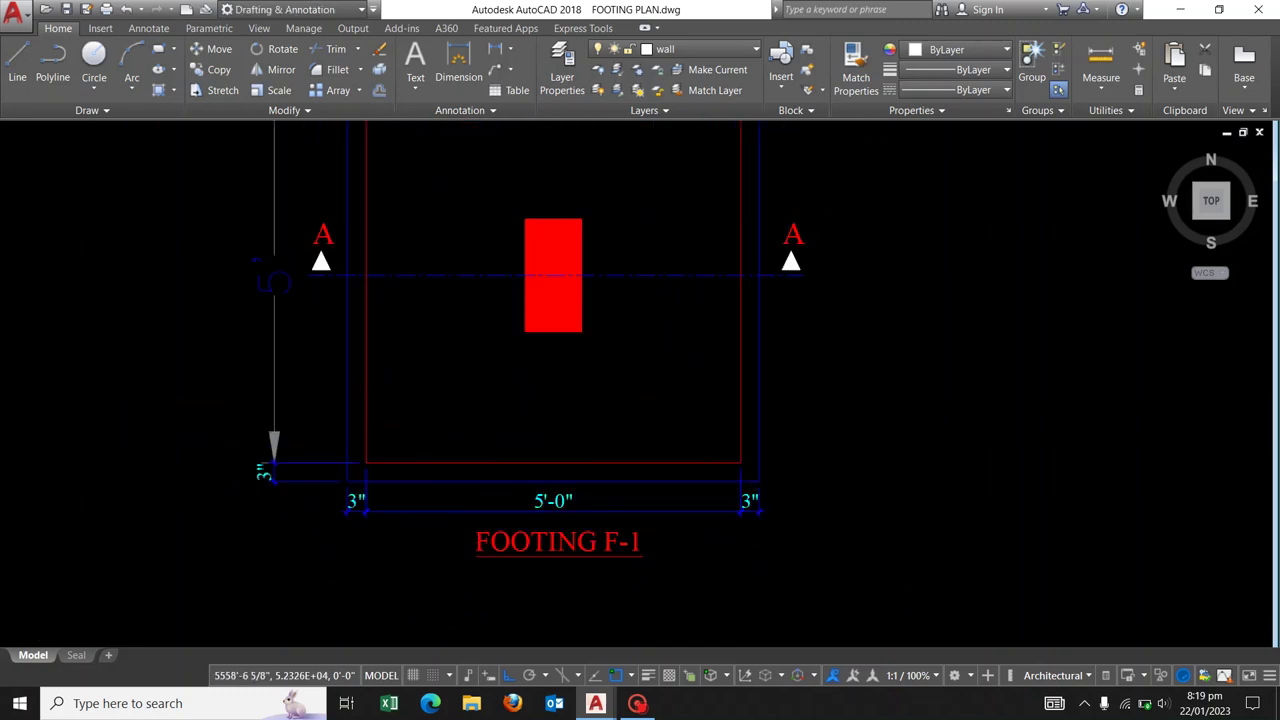
{"action": "scroll", "coordinate": [568, 455], "scroll_direction": "up", "scroll_amount": 3}
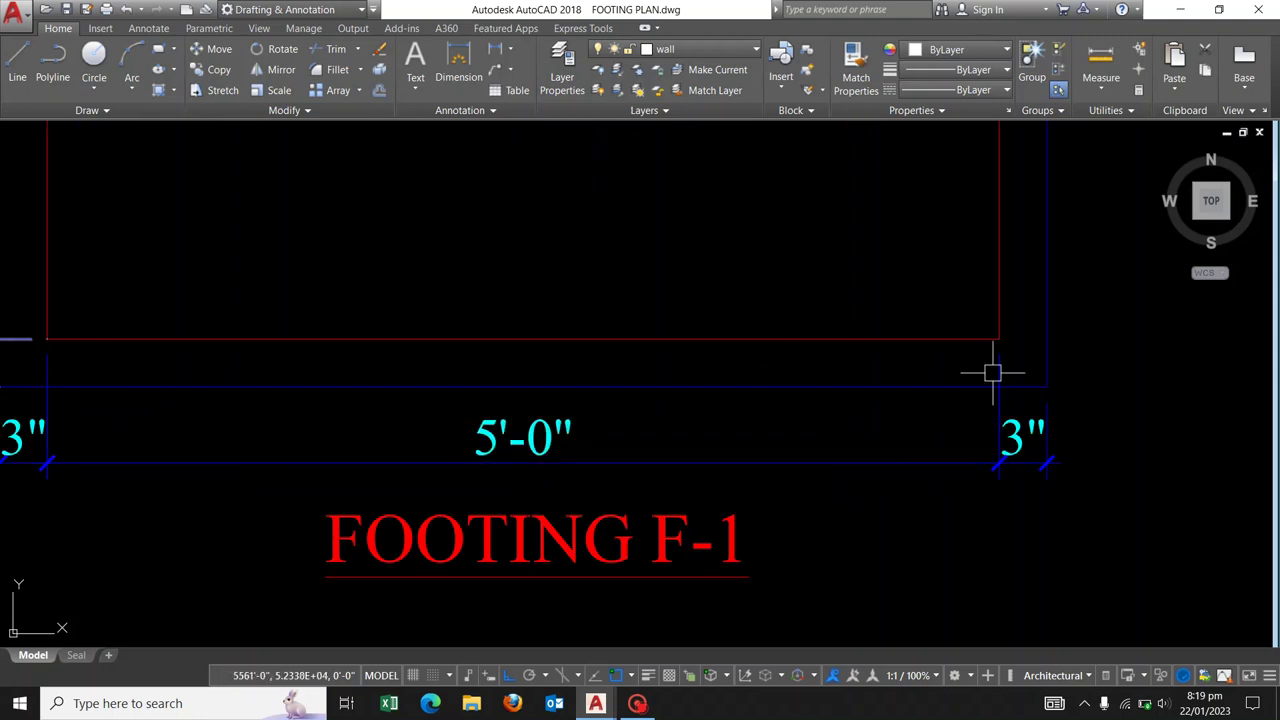
{"action": "scroll", "coordinate": [1006, 331], "scroll_direction": "down", "scroll_amount": 3}
{"action": "middle_click_drag", "start_coordinate": [909, 349], "coordinate": [894, 451]}
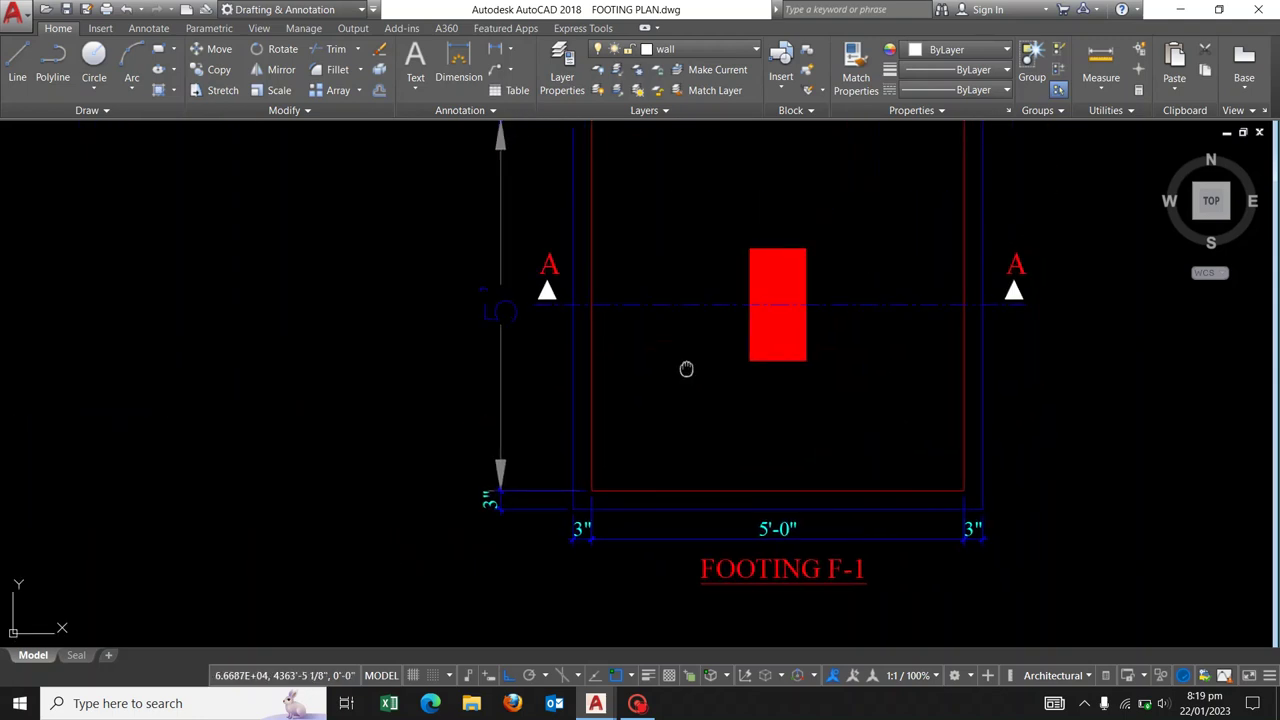
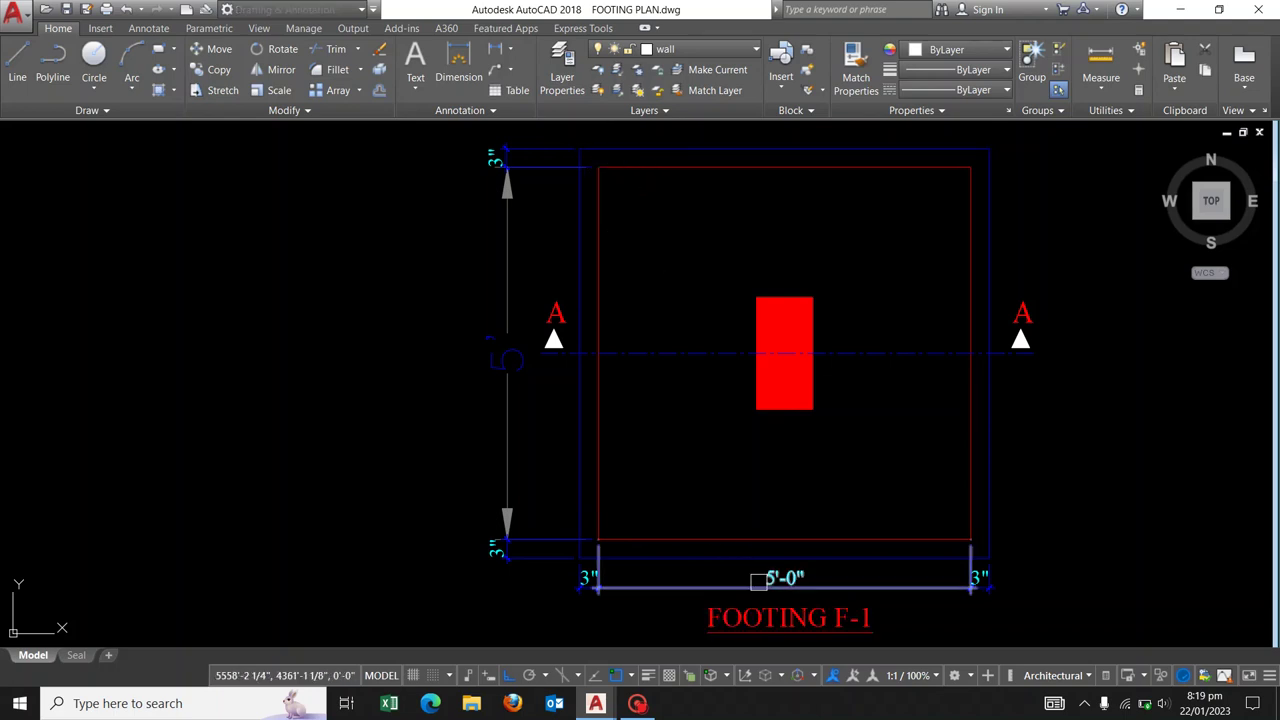
Dimension the red column in Footing F-1 with a 9" width below it and a 1'-6" length to its left.
{"action": "scroll", "coordinate": [600, 605], "scroll_direction": "up", "scroll_amount": 4}
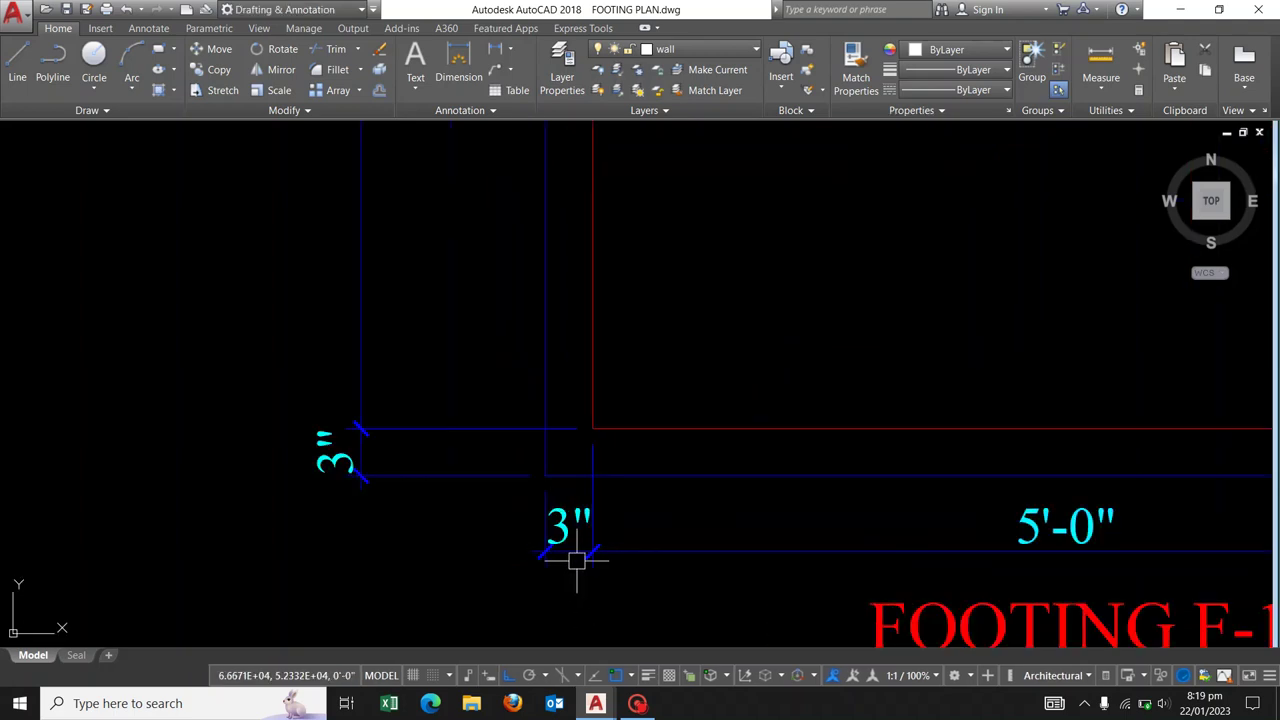
{"action": "scroll", "coordinate": [575, 563], "scroll_direction": "down", "scroll_amount": 2}
{"action": "scroll", "coordinate": [623, 486], "scroll_direction": "down", "scroll_amount": 2}
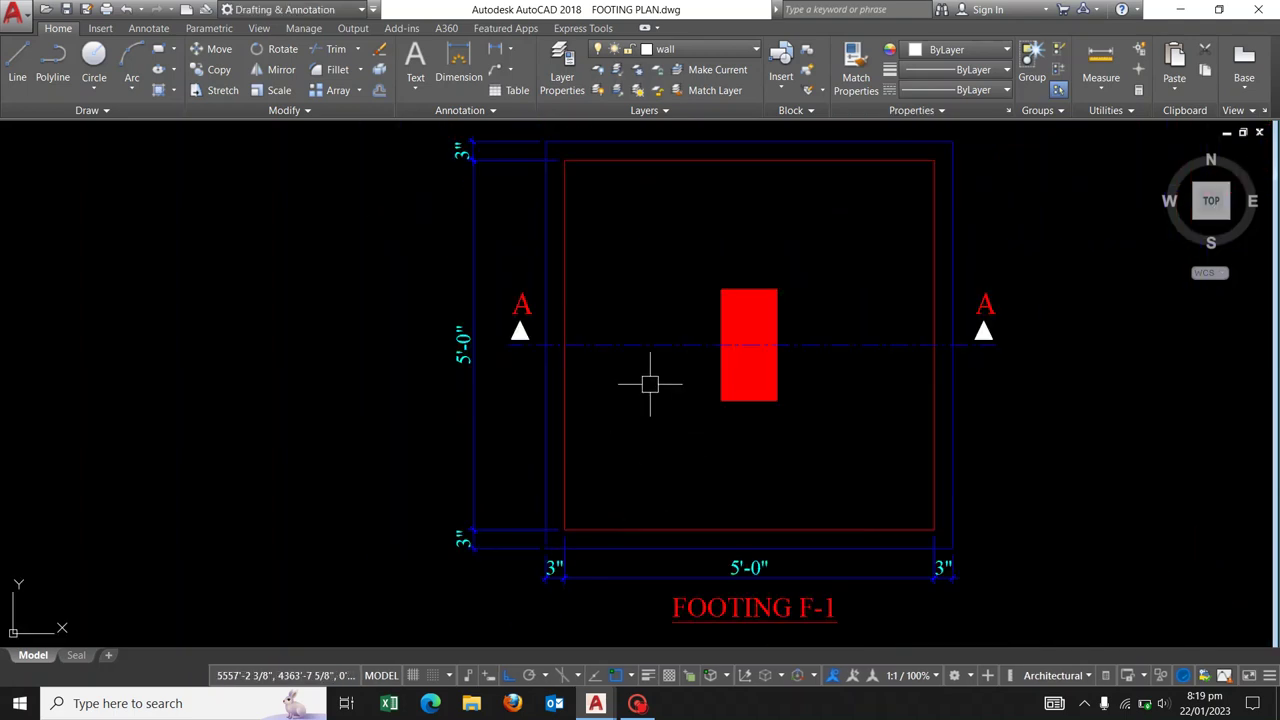
{"action": "middle_click_drag", "start_coordinate": [651, 380], "coordinate": [623, 409]}
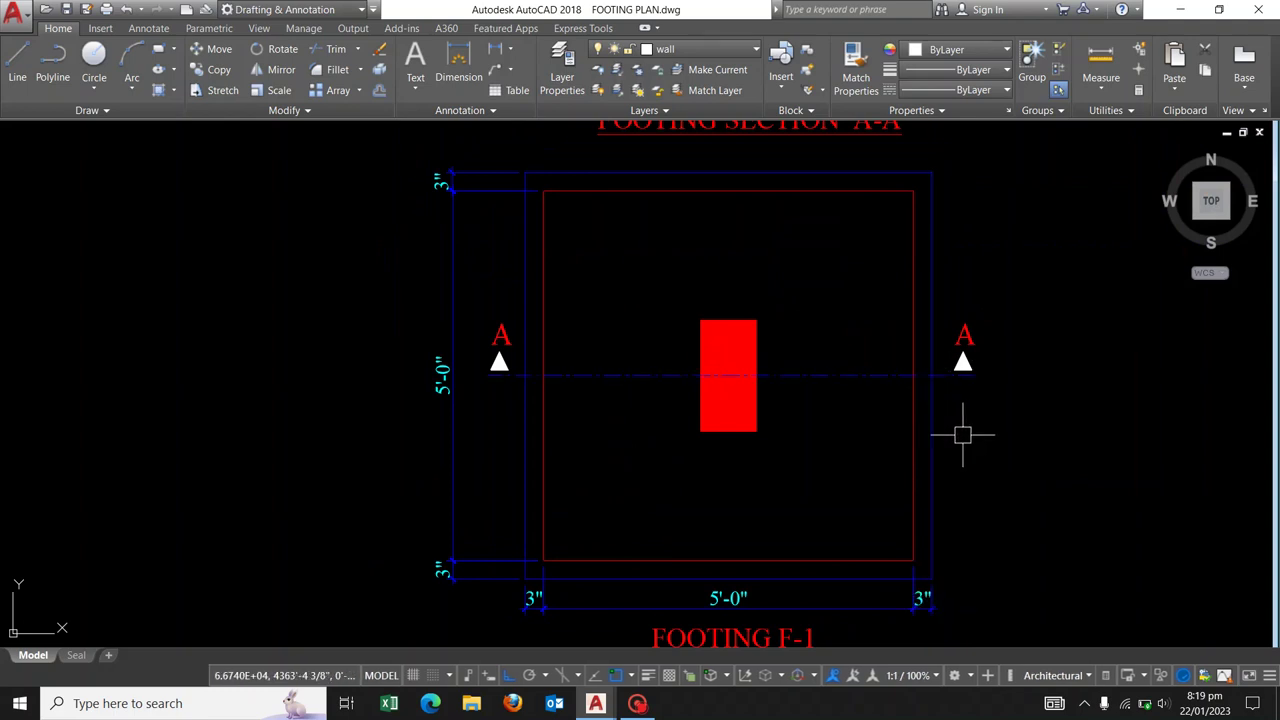
{"action": "middle_click_drag", "start_coordinate": [699, 354], "coordinate": [686, 371]}
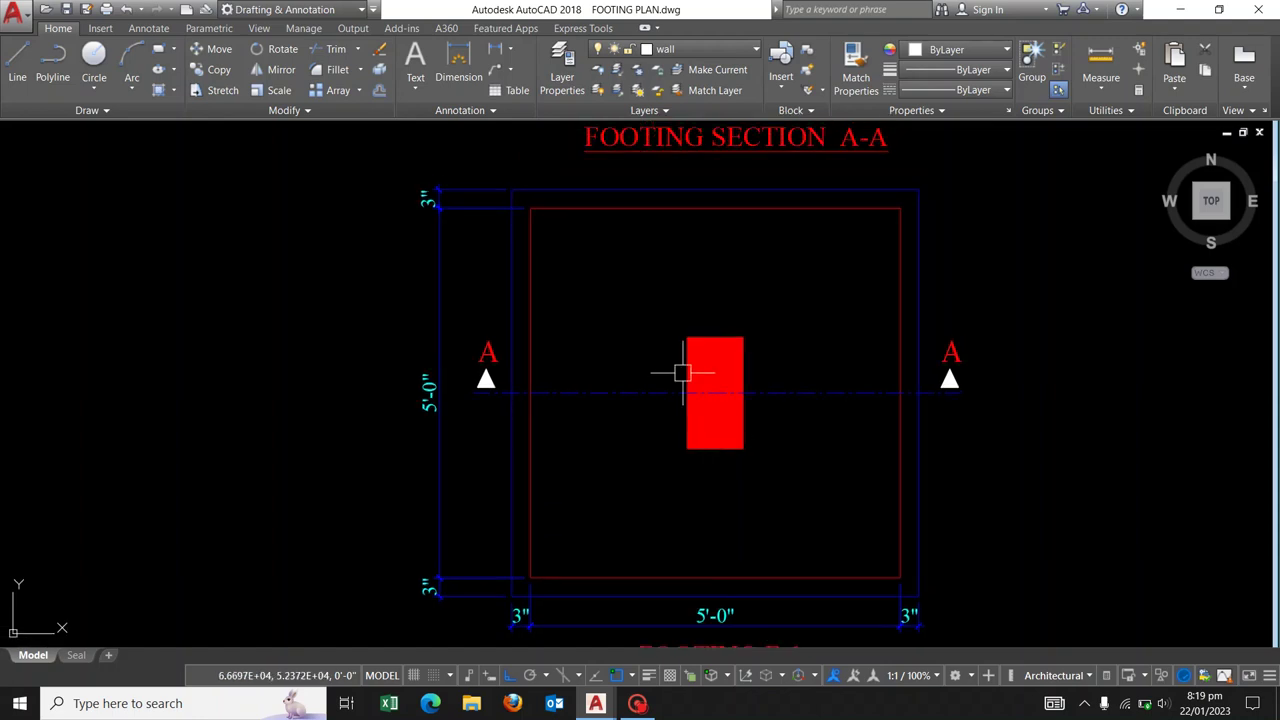
{"action": "type", "text": "l"}
{"action": "key", "text": "Return"}
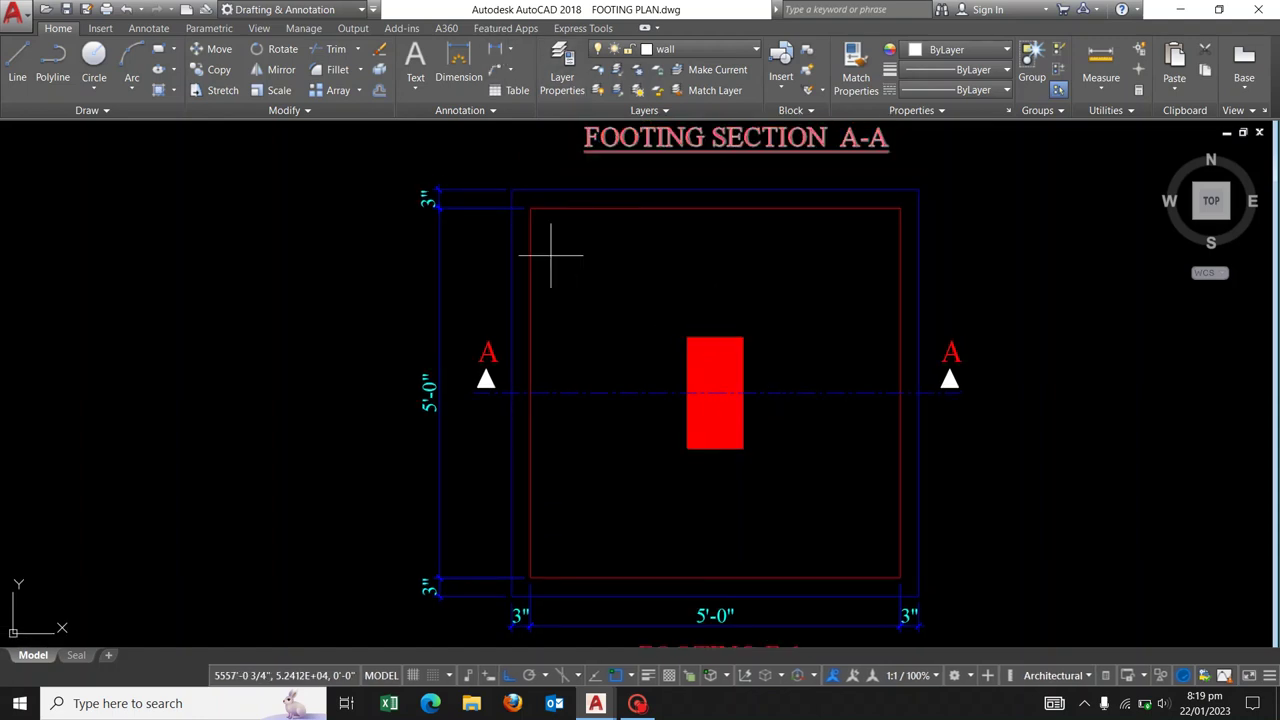
{"action": "left_click", "coordinate": [742, 338]}
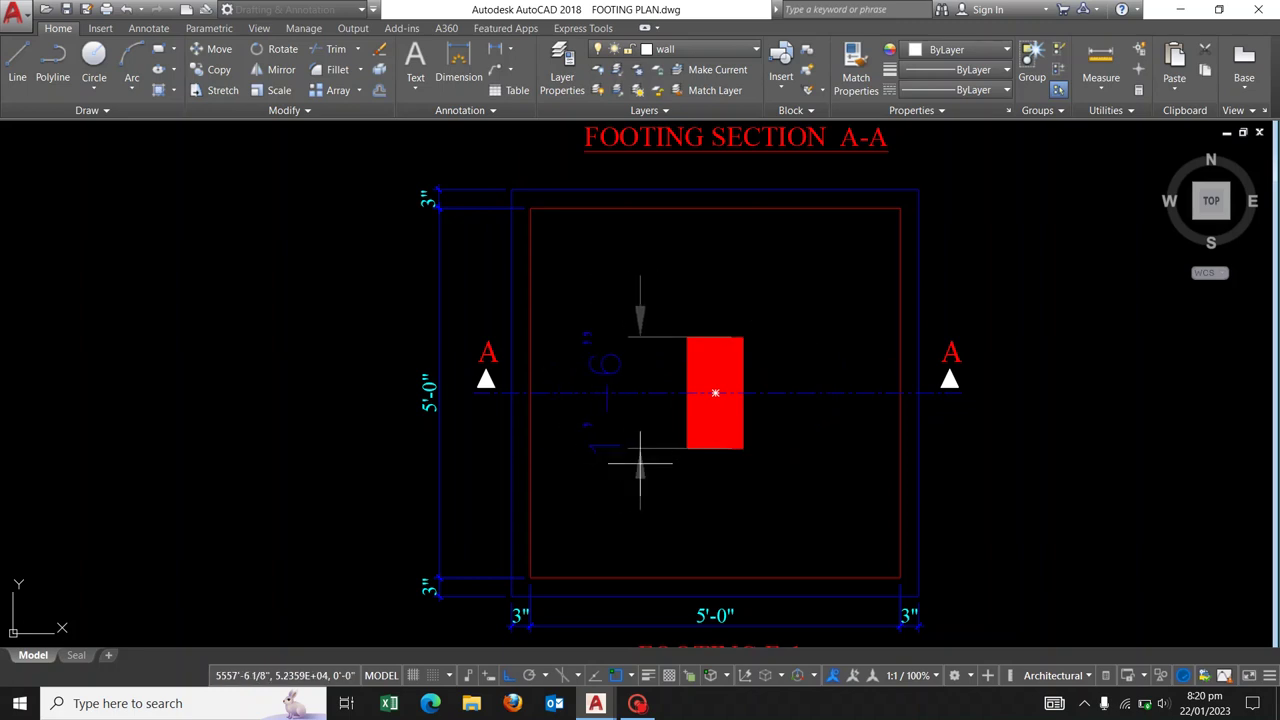
{"action": "left_click", "coordinate": [731, 448]}
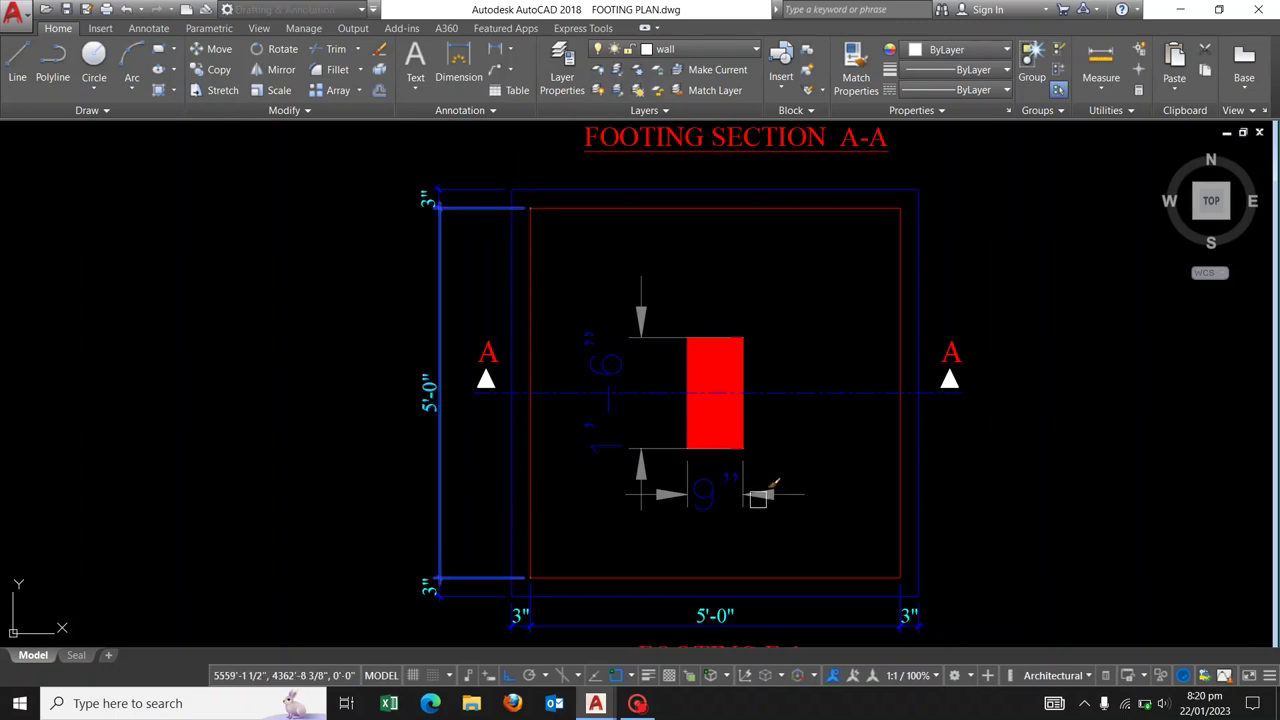
{"action": "left_click", "coordinate": [755, 493]}
{"action": "left_click", "coordinate": [641, 440]}
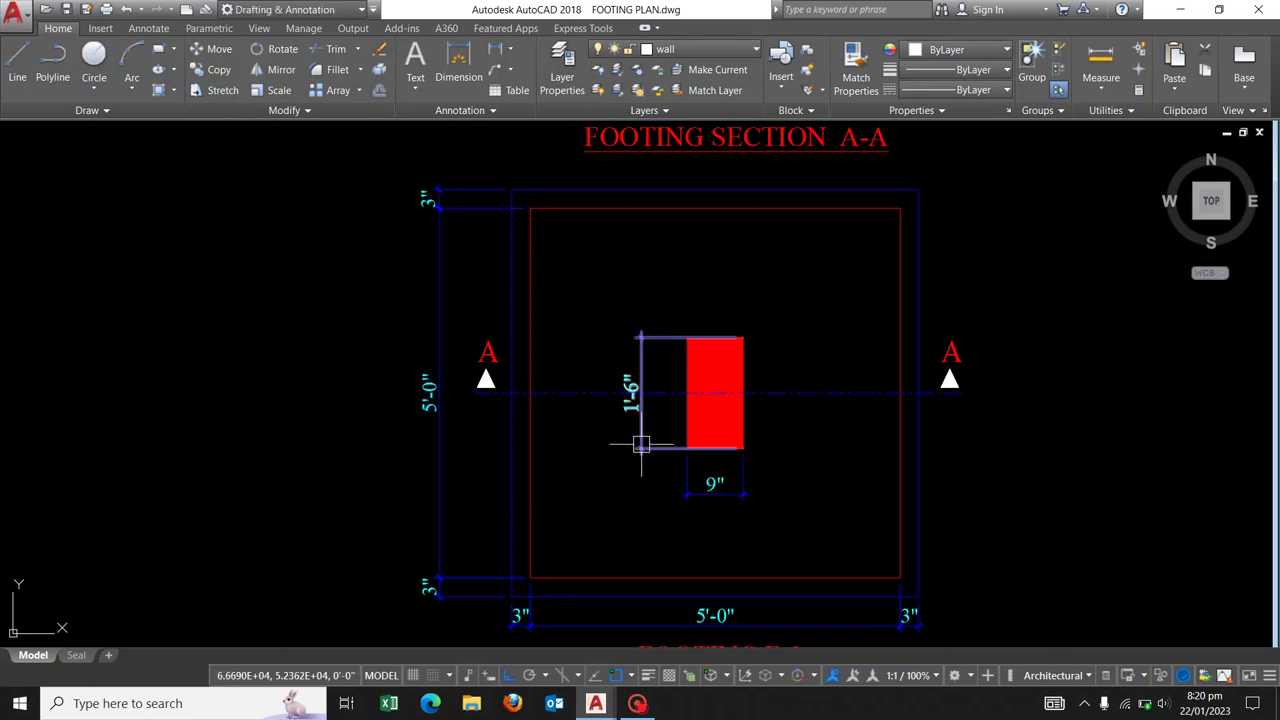
{"action": "left_click", "coordinate": [641, 447]}
{"action": "key", "text": "Escape"}
{"action": "key", "text": "Escape"}
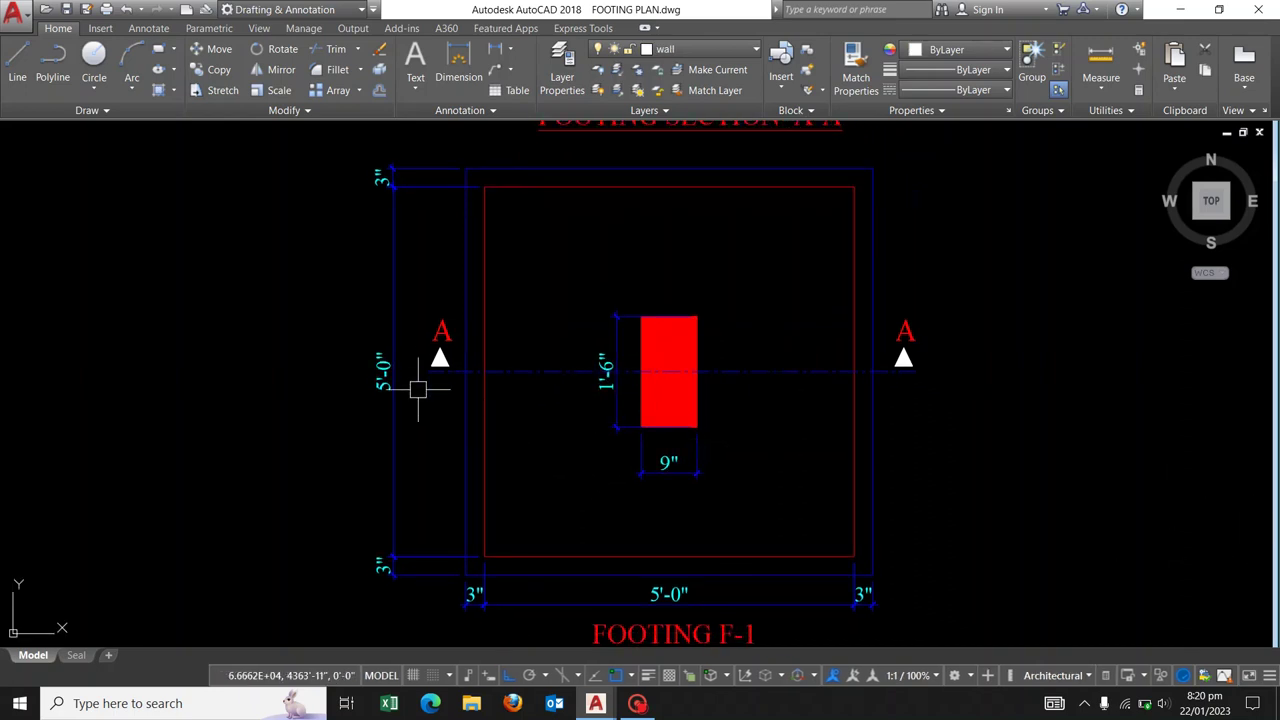
{"action": "scroll", "coordinate": [423, 370], "scroll_direction": "up", "scroll_amount": 2}
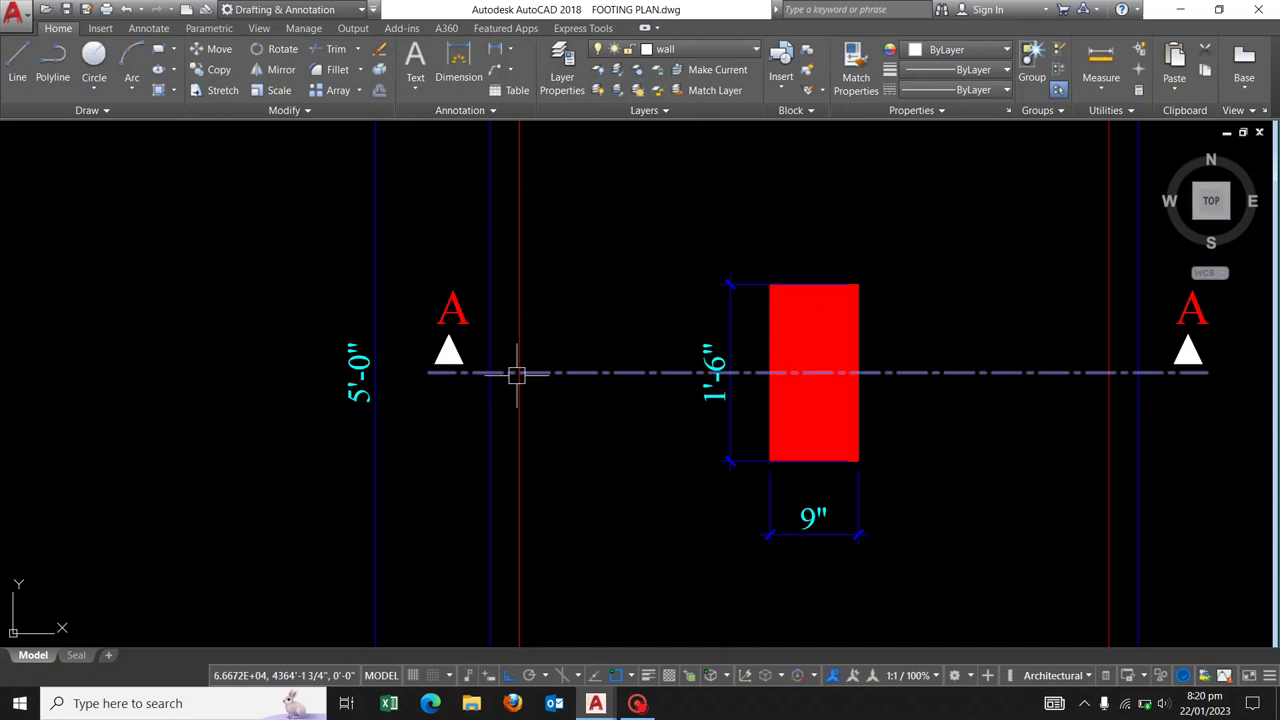
{"action": "scroll", "coordinate": [516, 371], "scroll_direction": "down", "scroll_amount": 2}
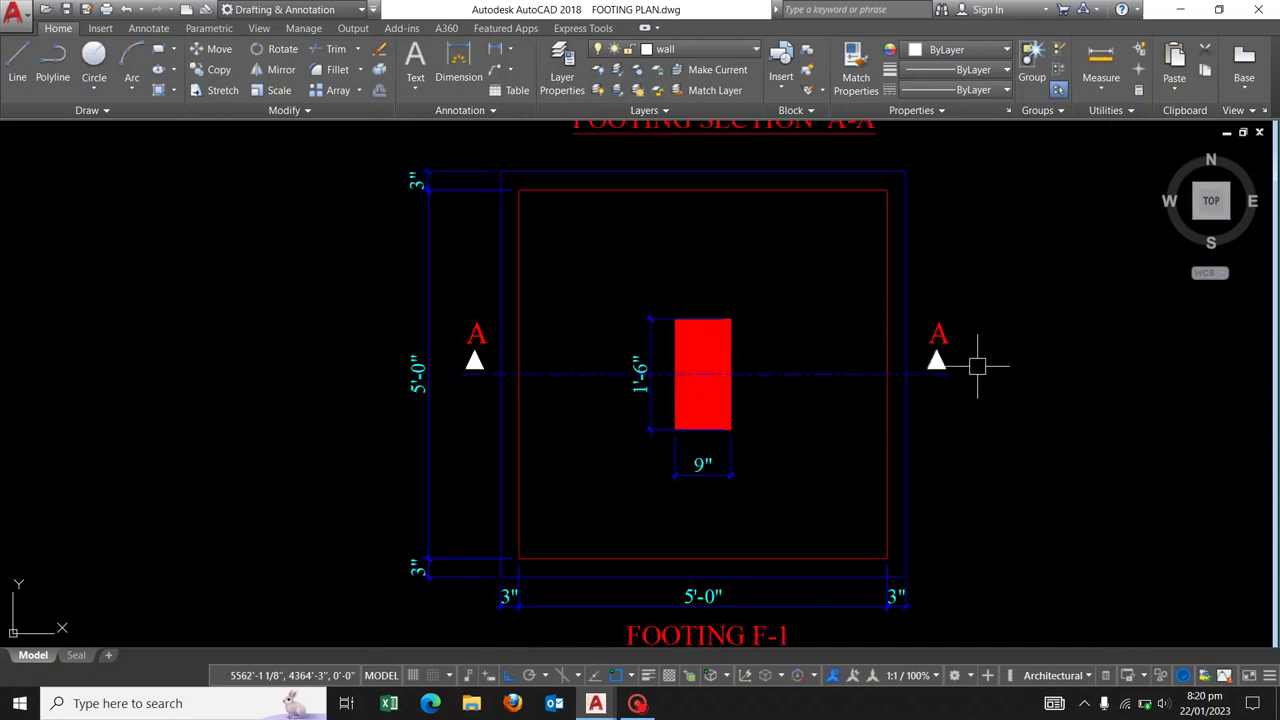
{"action": "scroll", "coordinate": [934, 334], "scroll_direction": "up", "scroll_amount": 2}
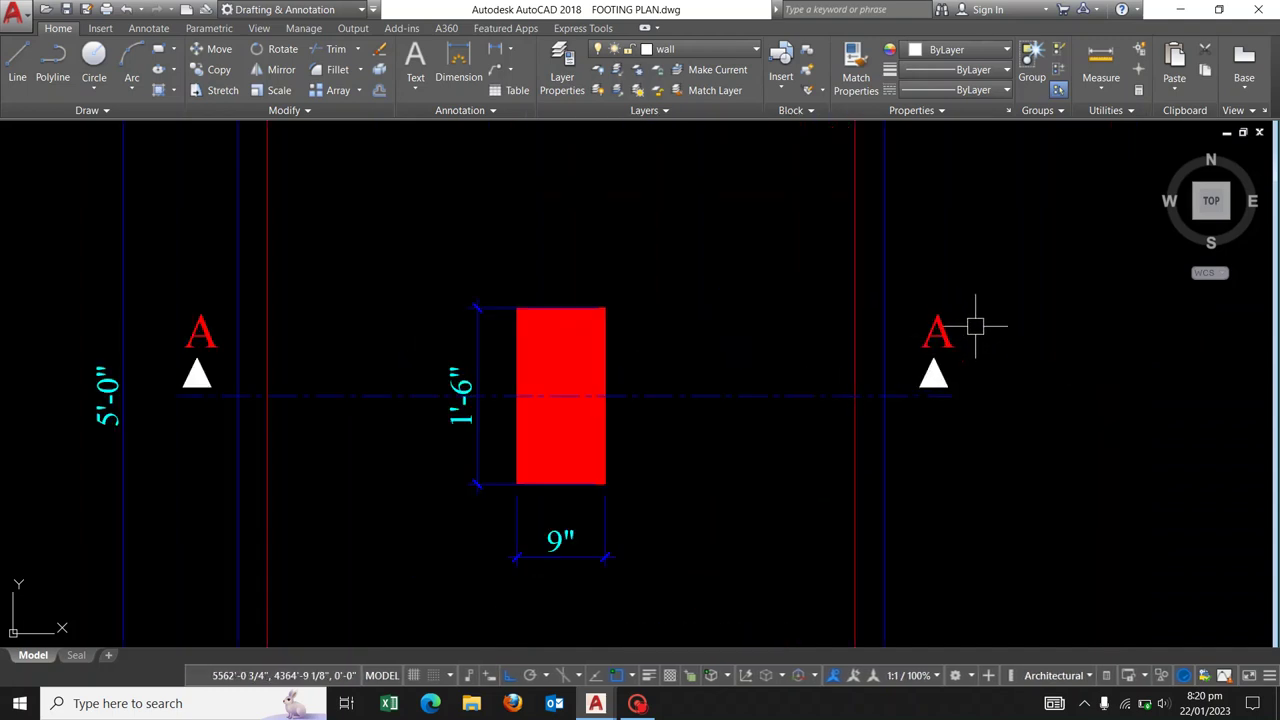
{"action": "scroll", "coordinate": [978, 331], "scroll_direction": "down", "scroll_amount": 2}
{"action": "scroll", "coordinate": [940, 331], "scroll_direction": "down", "scroll_amount": 4}
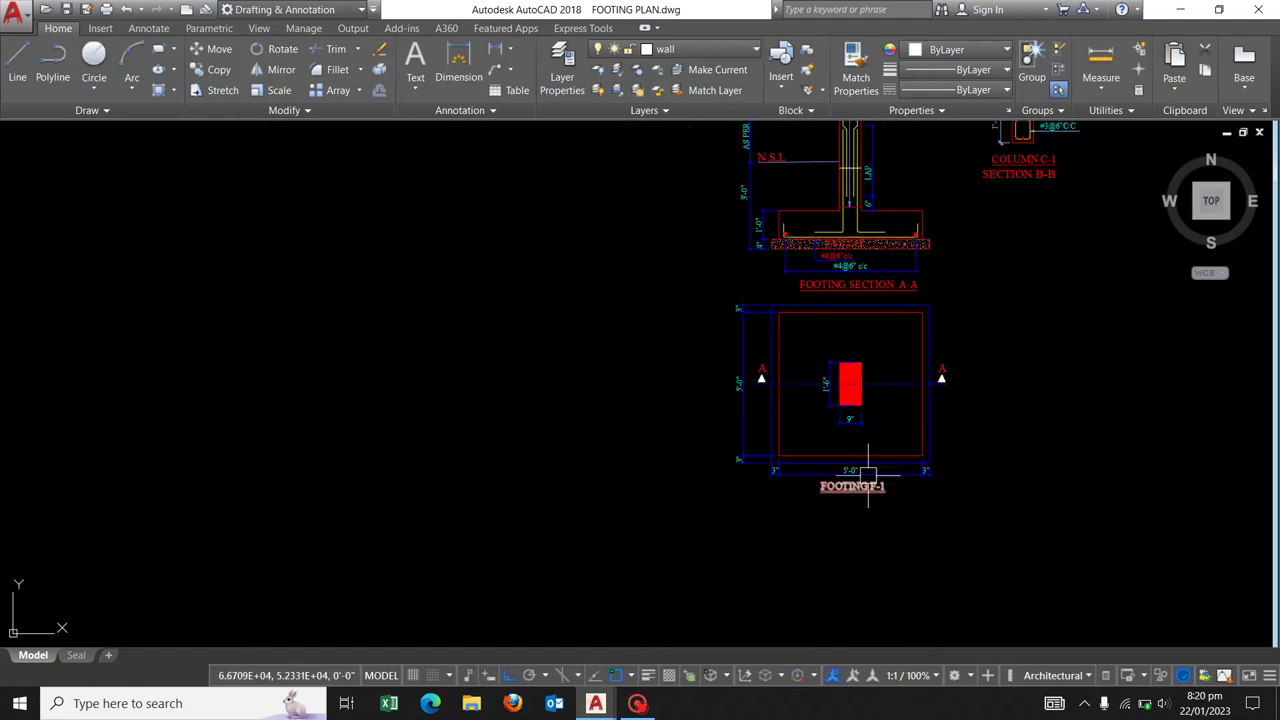
{"action": "scroll", "coordinate": [895, 400], "scroll_direction": "up", "scroll_amount": 2}
{"action": "mouse_move", "coordinate": [873, 420]}
{"action": "middle_mouse_down"}
{"action": "mouse_move", "coordinate": [723, 354]}
{"action": "mouse_move", "coordinate": [807, 524]}
{"action": "middle_mouse_up"}
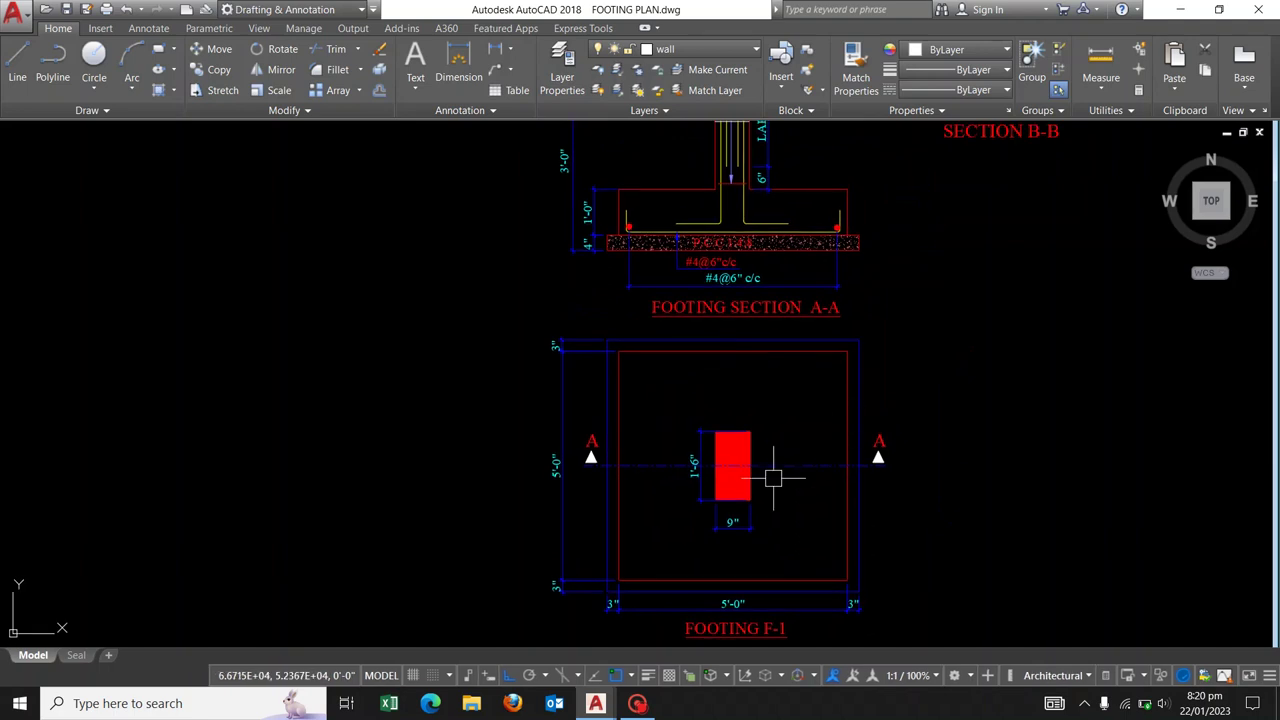
{"action": "middle_click_drag", "start_coordinate": [767, 413], "coordinate": [759, 497]}
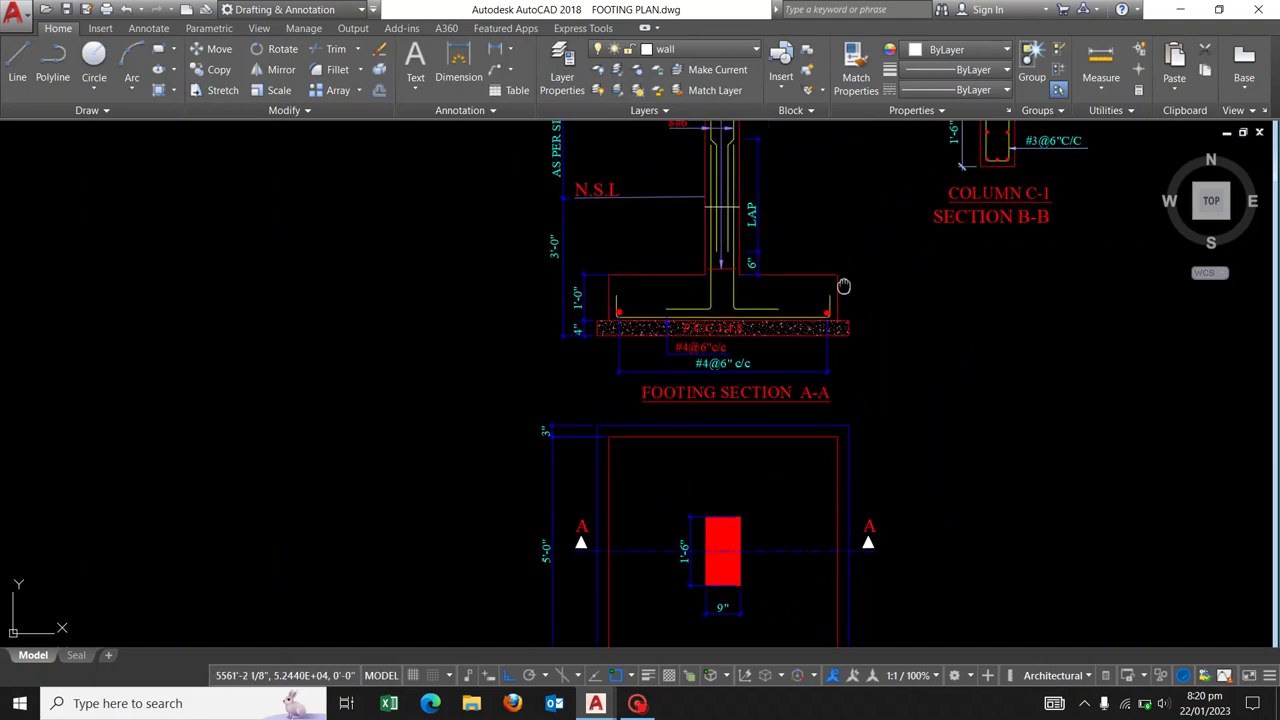
{"action": "middle_click_drag", "start_coordinate": [845, 319], "coordinate": [845, 345]}
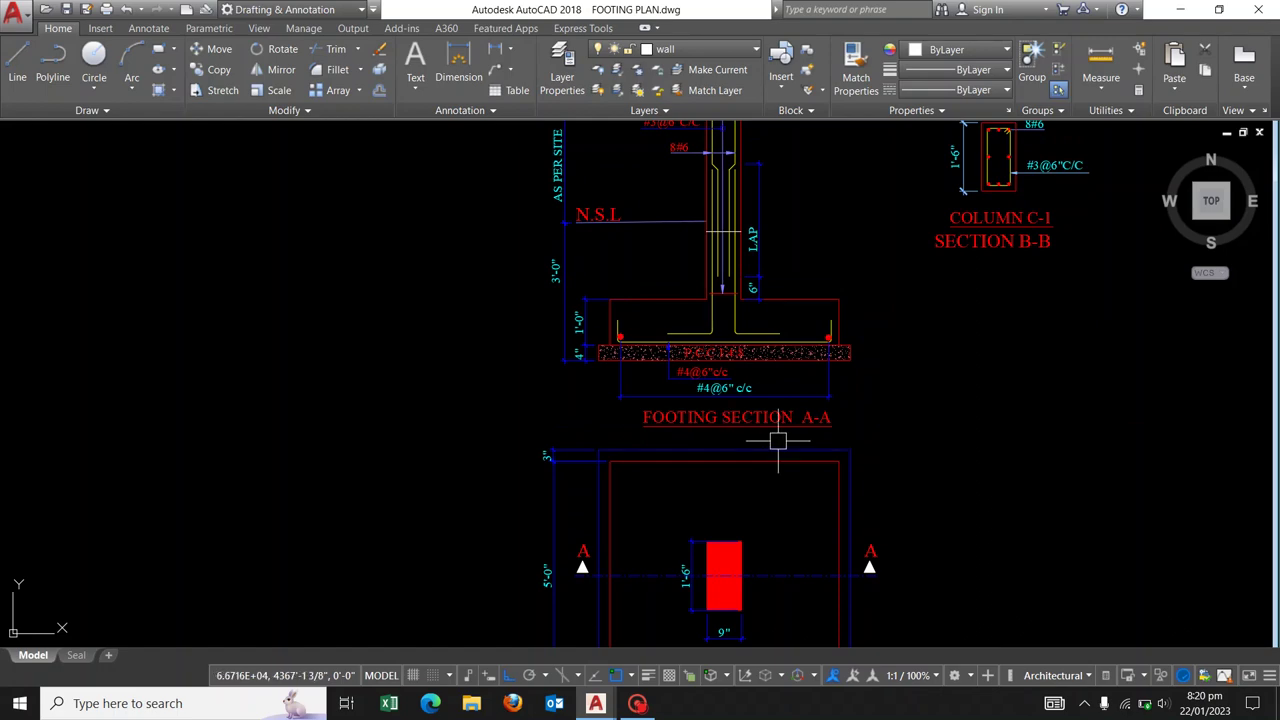
{"action": "scroll", "coordinate": [795, 432], "scroll_direction": "up", "scroll_amount": 3}
{"action": "scroll", "coordinate": [835, 410], "scroll_direction": "down", "scroll_amount": 3}
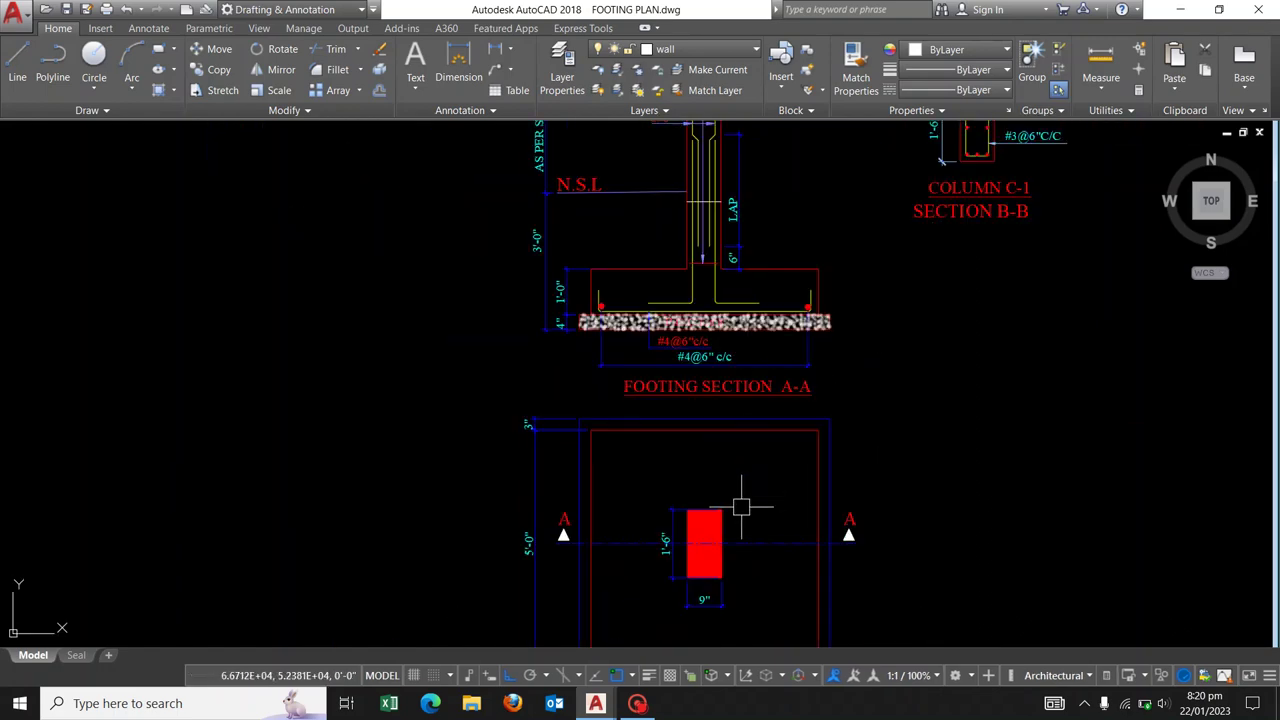
{"action": "scroll", "coordinate": [750, 392], "scroll_direction": "up", "scroll_amount": 3}
{"action": "middle_click_drag", "start_coordinate": [750, 392], "coordinate": [722, 440]}
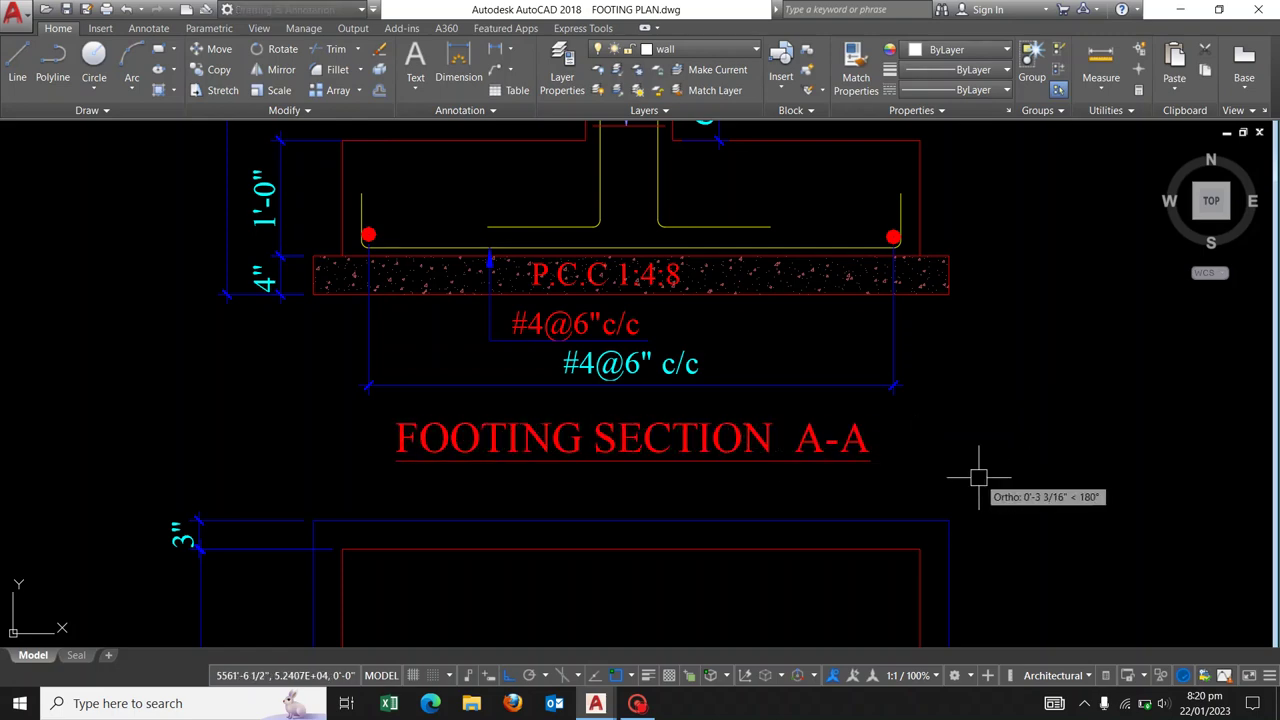
{"action": "scroll", "coordinate": [658, 430], "scroll_direction": "down", "scroll_amount": 2}
{"action": "scroll", "coordinate": [654, 362], "scroll_direction": "down", "scroll_amount": 2}
{"action": "scroll", "coordinate": [669, 413], "scroll_direction": "up", "scroll_amount": 2}
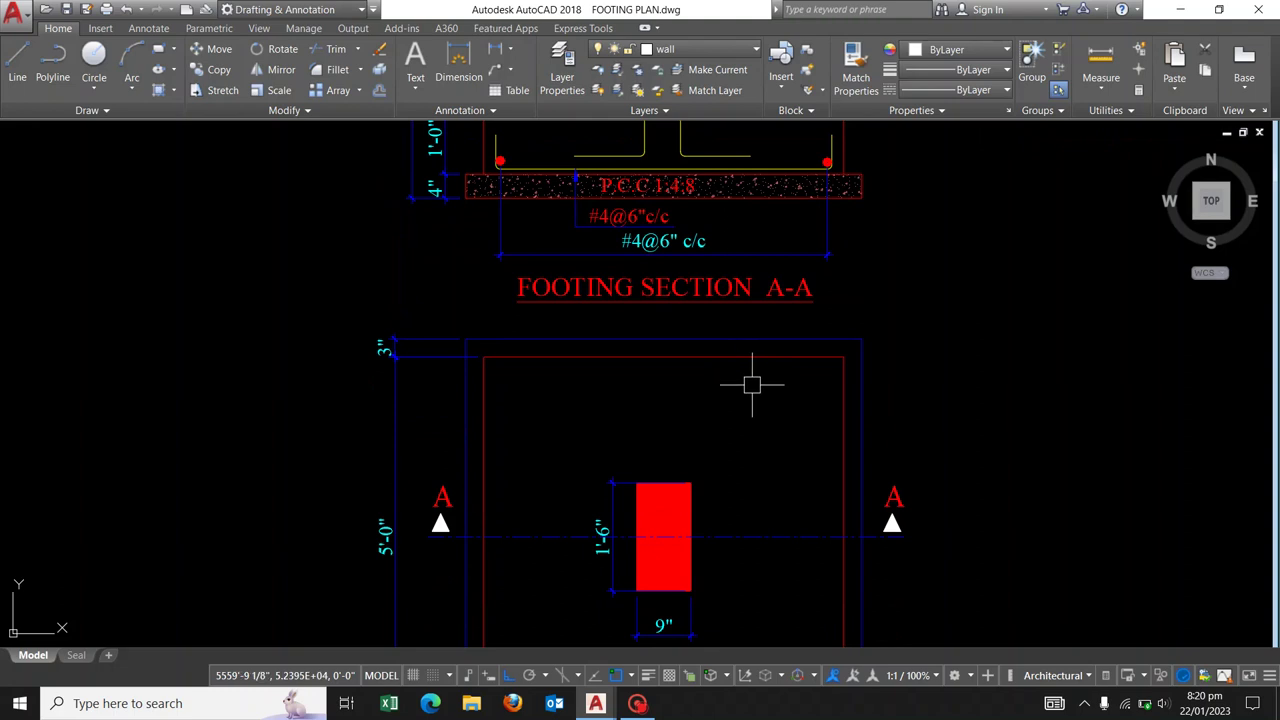
{"action": "middle_click_drag", "start_coordinate": [735, 382], "coordinate": [737, 411]}
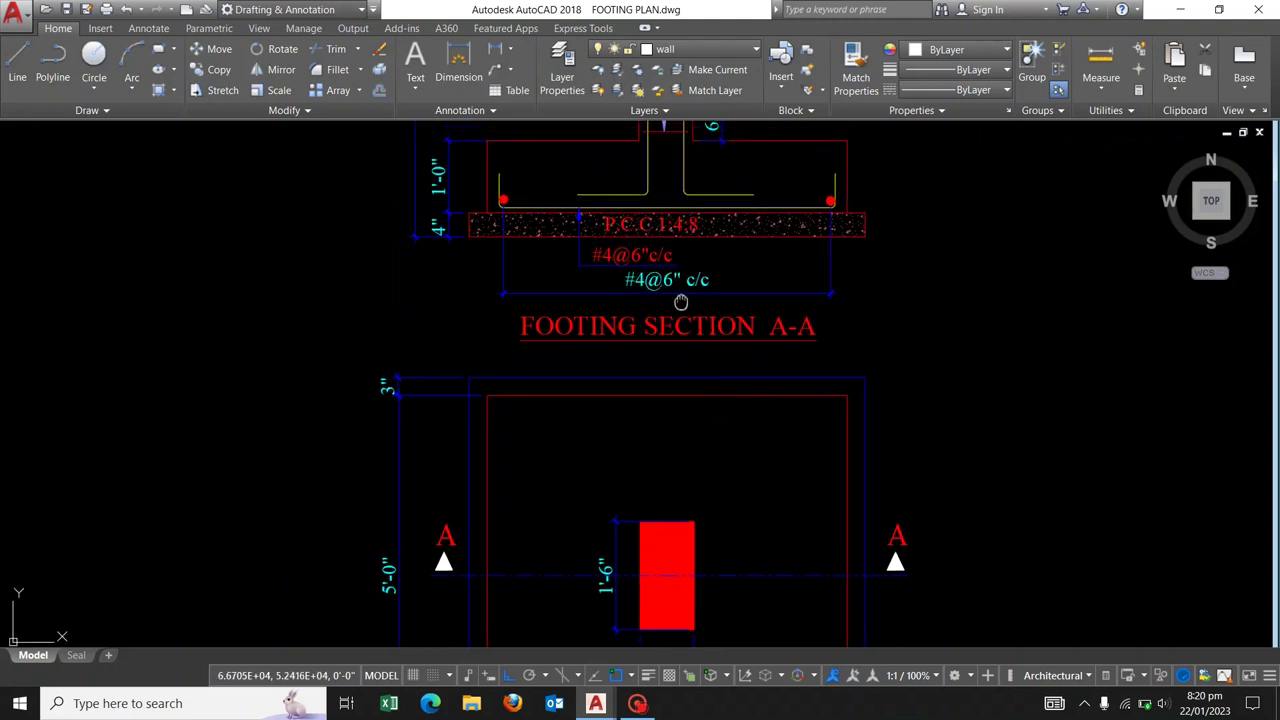
{"action": "scroll", "coordinate": [785, 440], "scroll_direction": "down", "scroll_amount": 2}
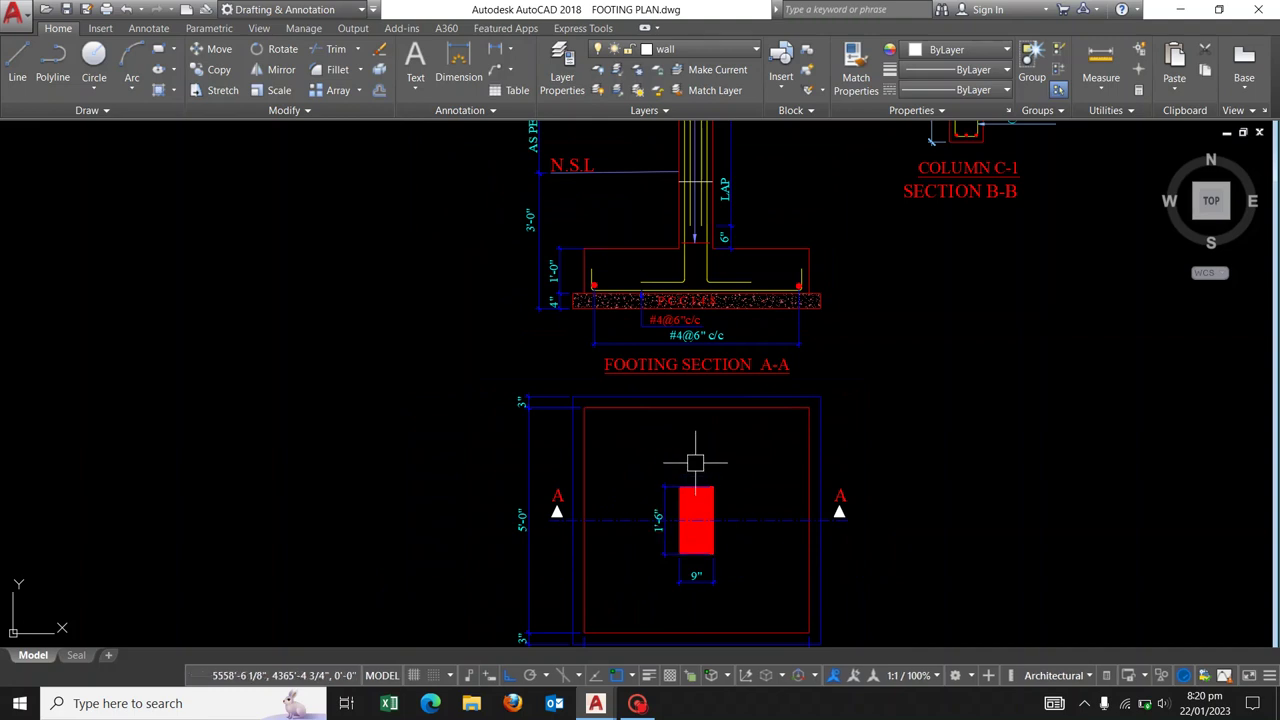
{"action": "middle_click_drag", "start_coordinate": [756, 256], "coordinate": [748, 273]}
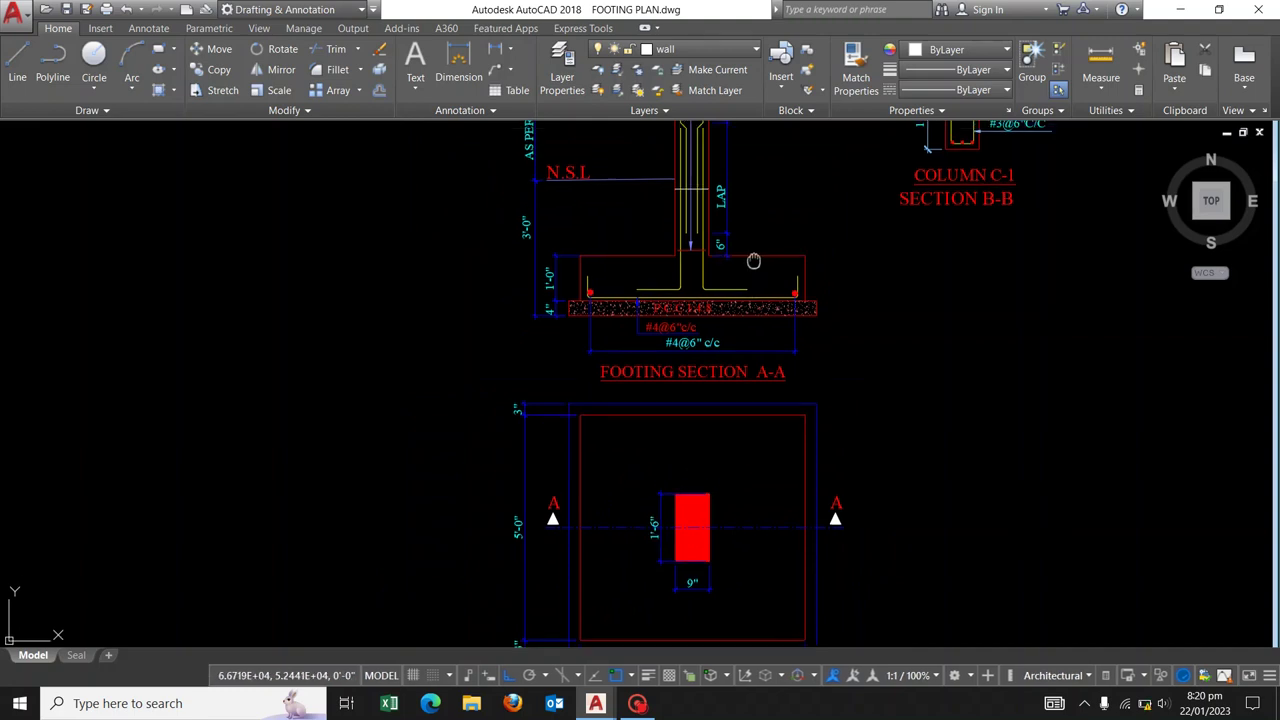
{"action": "scroll", "coordinate": [636, 338], "scroll_direction": "up", "scroll_amount": 2}
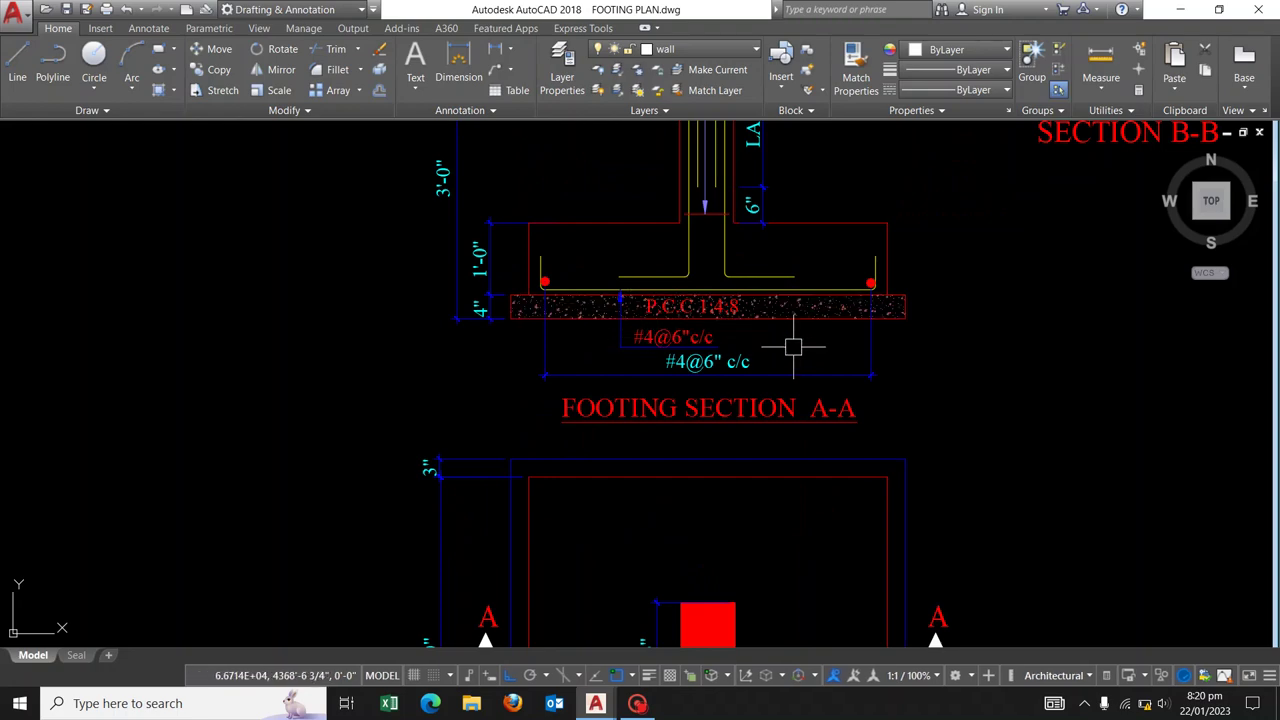
{"action": "scroll", "coordinate": [716, 312], "scroll_direction": "up", "scroll_amount": 4}
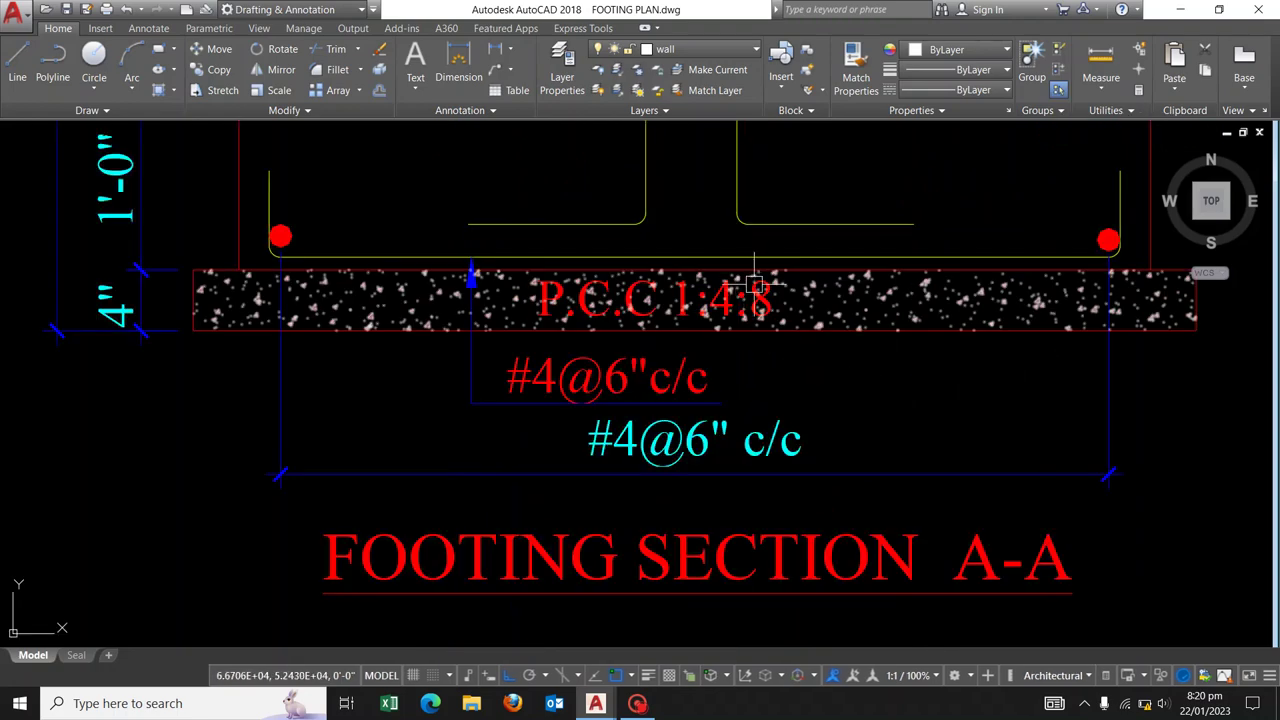
{"action": "scroll", "coordinate": [756, 277], "scroll_direction": "down", "scroll_amount": 4}
{"action": "scroll", "coordinate": [692, 257], "scroll_direction": "down", "scroll_amount": 2}
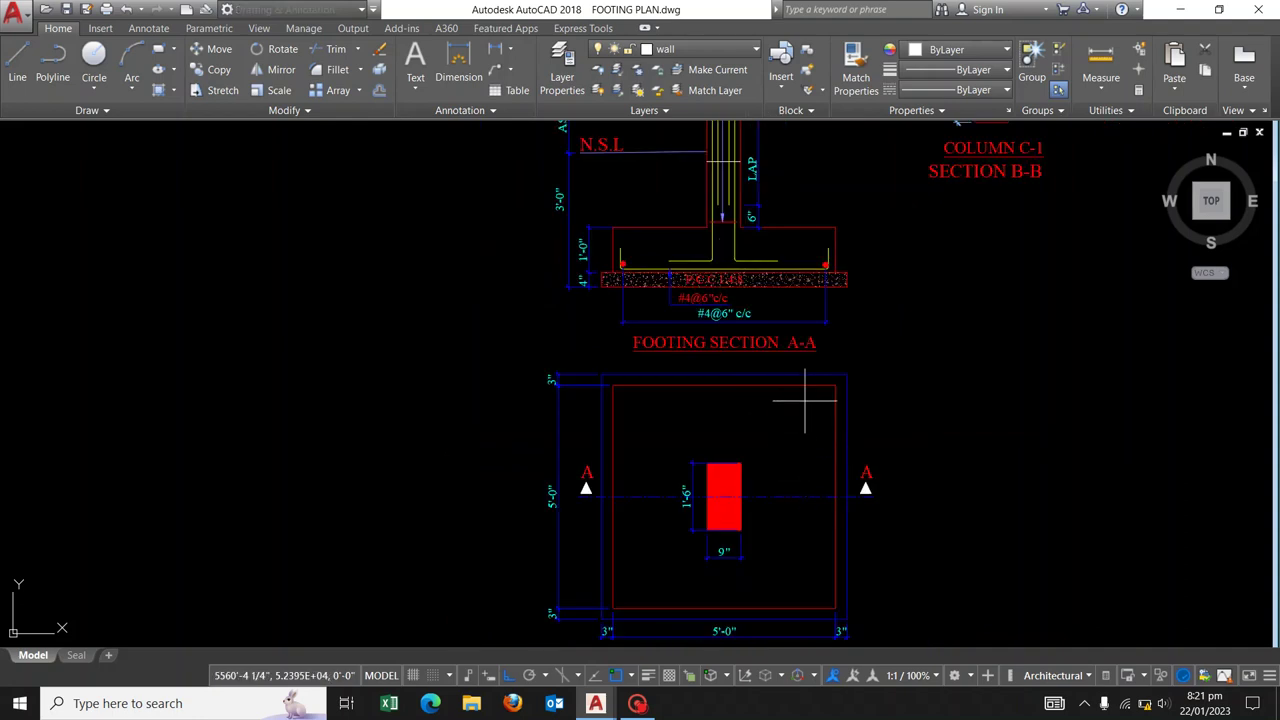
{"action": "left_click", "coordinate": [805, 385]}
{"action": "left_click", "coordinate": [805, 607]}
{"action": "key", "text": "Escape"}
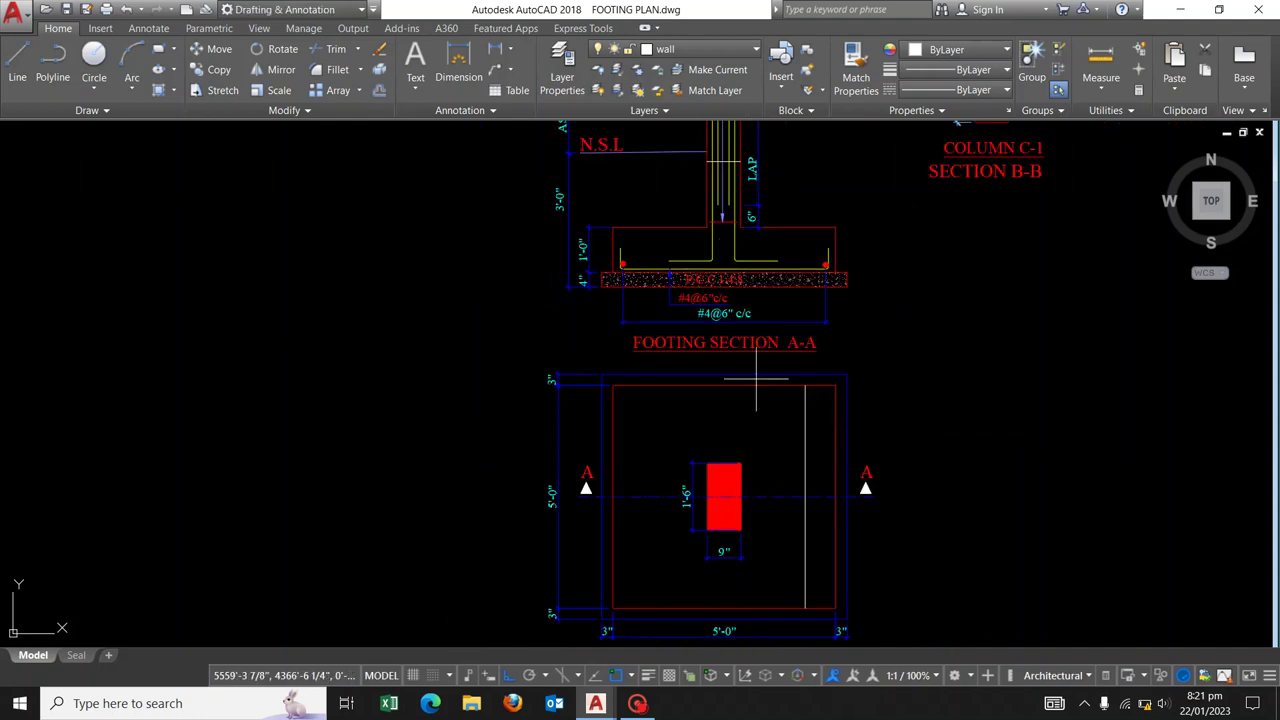
{"action": "left_click", "coordinate": [774, 385]}
{"action": "left_click", "coordinate": [756, 607]}
{"action": "key", "text": "Escape"}
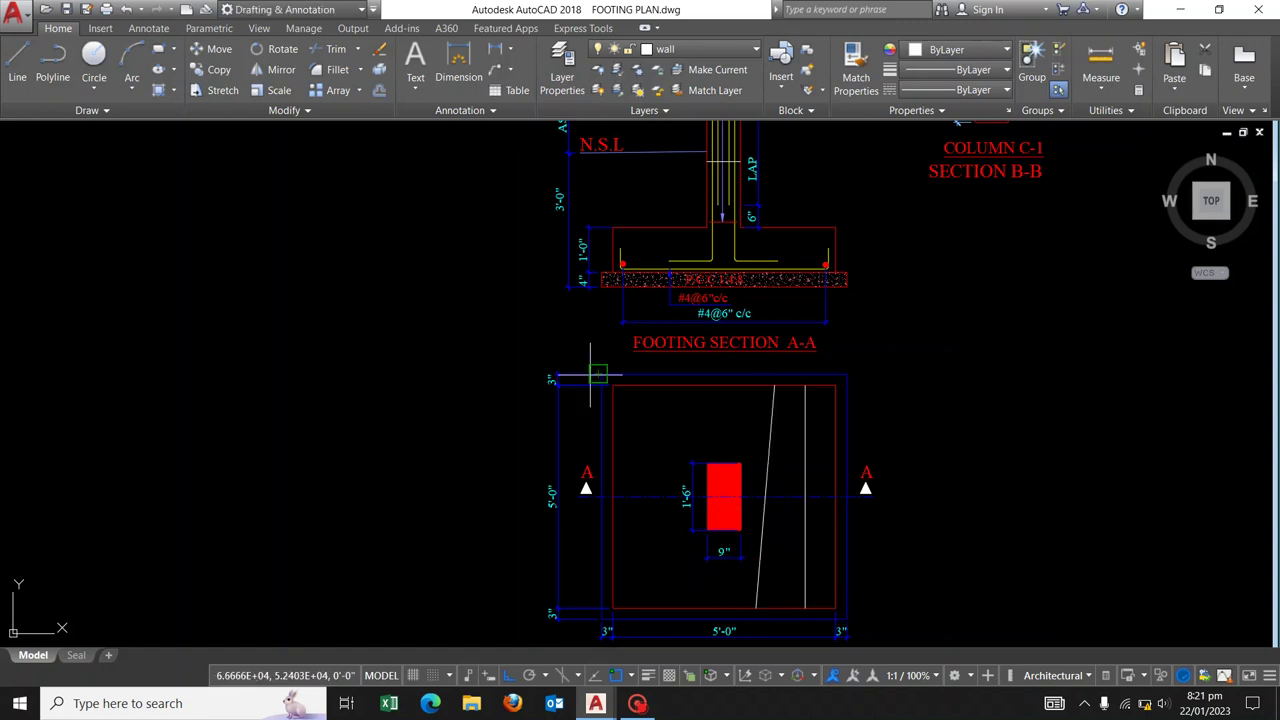
{"action": "left_click", "coordinate": [811, 400]}
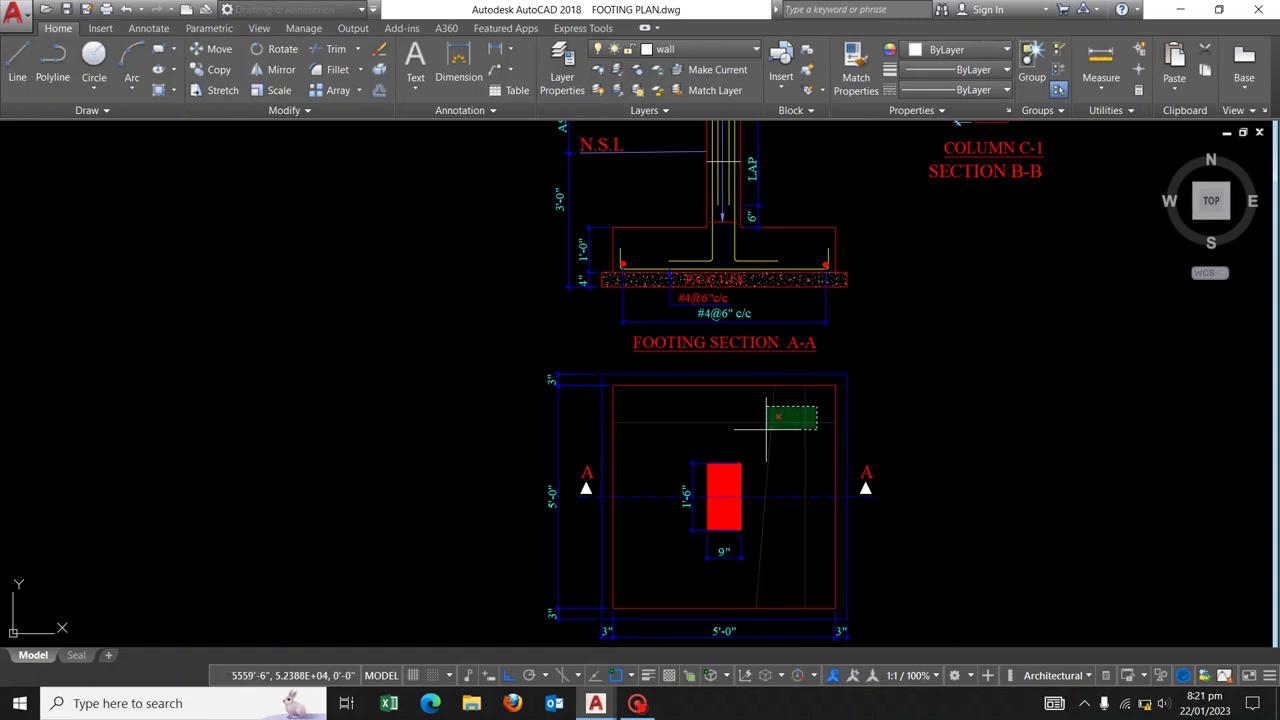
{"action": "left_click", "coordinate": [766, 429]}
{"action": "key", "text": "Delete"}
{"action": "scroll", "coordinate": [803, 252], "scroll_direction": "up", "scroll_amount": 2}
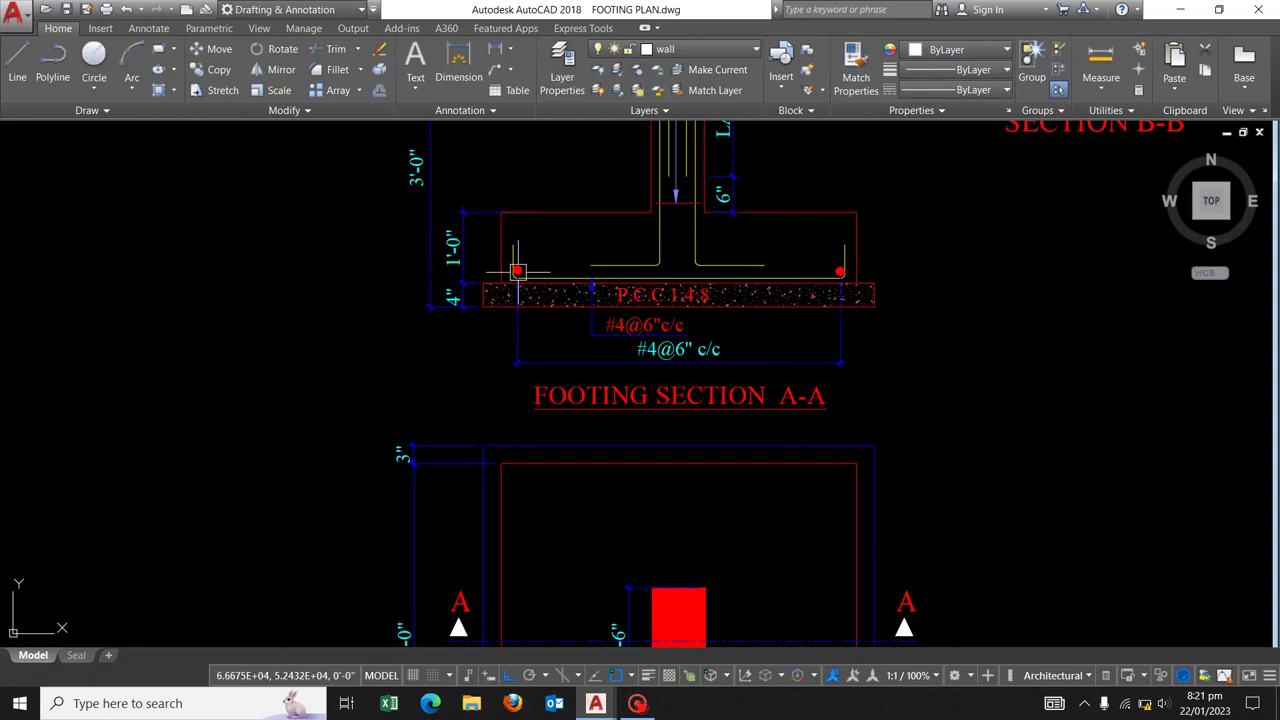
{"action": "scroll", "coordinate": [832, 258], "scroll_direction": "up", "scroll_amount": 4}
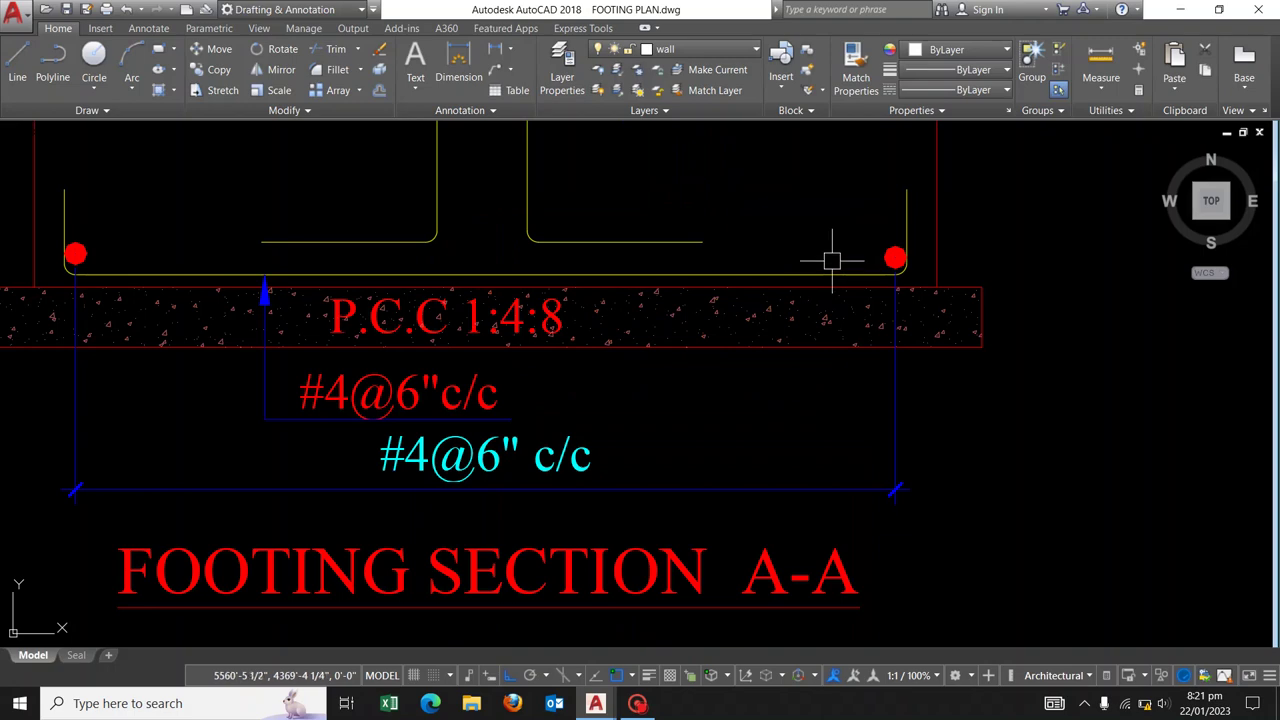
{"action": "scroll", "coordinate": [700, 272], "scroll_direction": "down", "scroll_amount": 2}
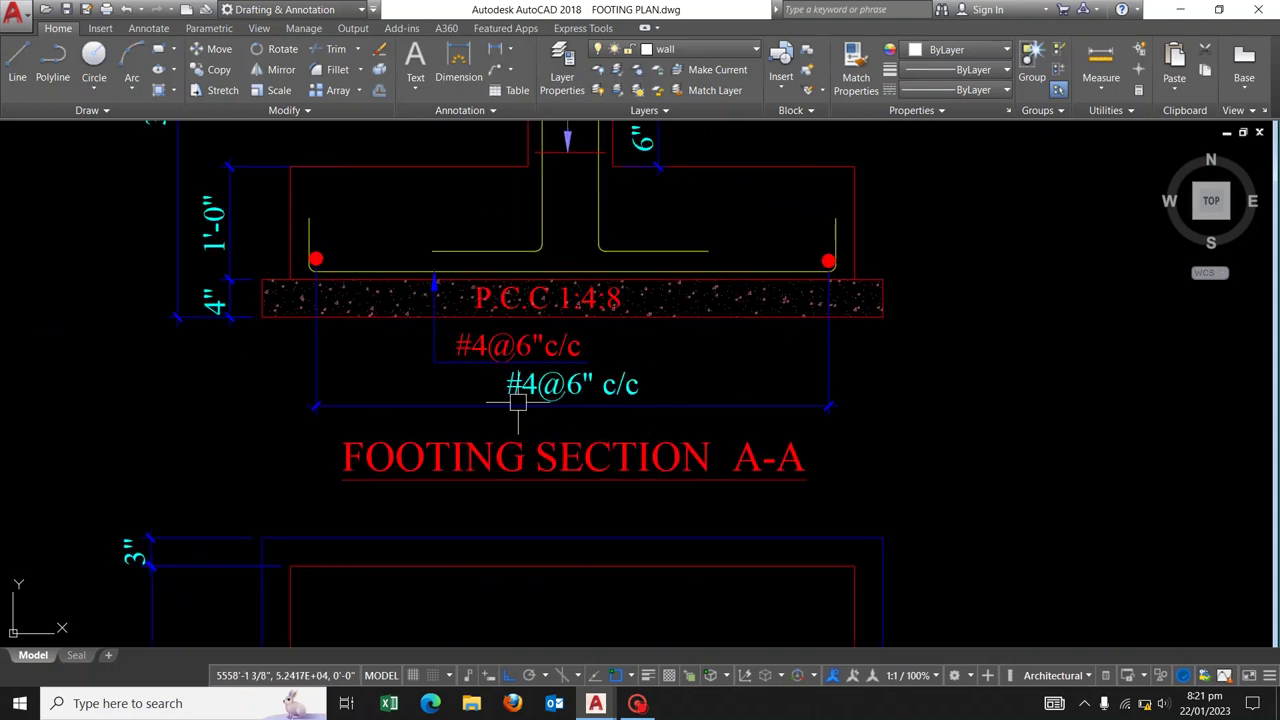
{"action": "scroll", "coordinate": [518, 402], "scroll_direction": "up", "scroll_amount": 2}
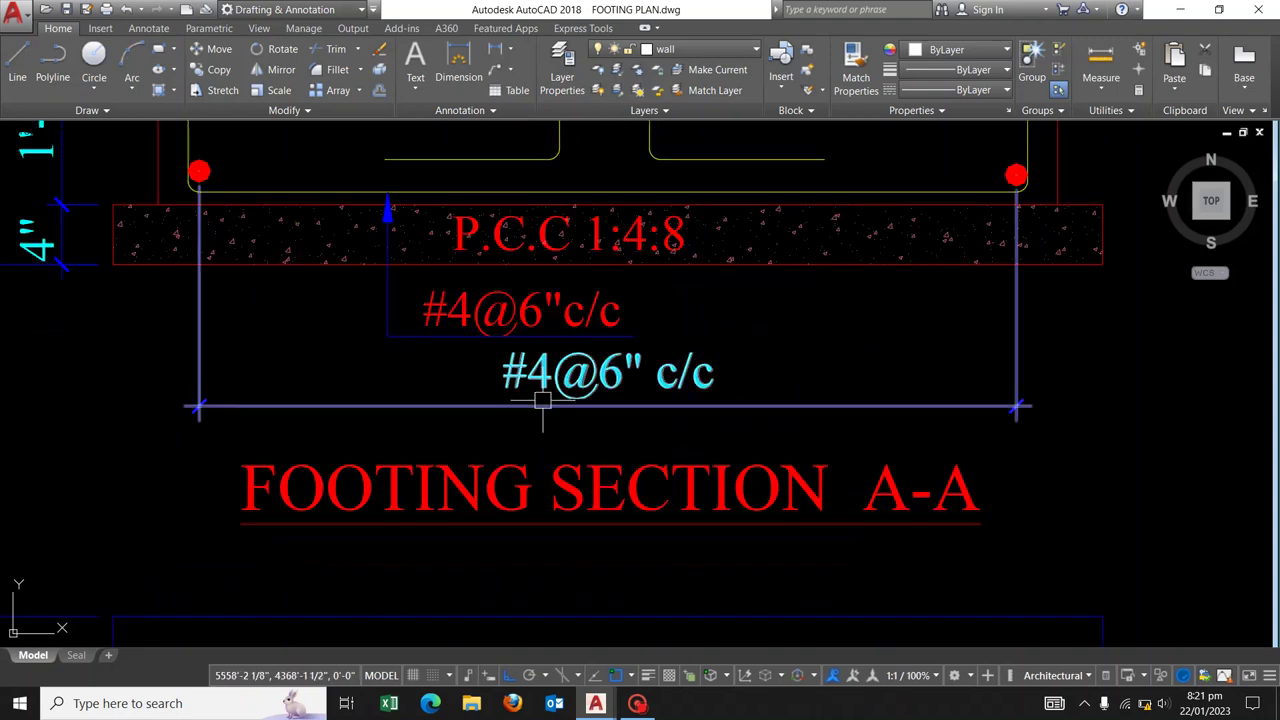
{"action": "scroll", "coordinate": [615, 395], "scroll_direction": "down", "scroll_amount": 2}
{"action": "scroll", "coordinate": [703, 473], "scroll_direction": "down", "scroll_amount": 2}
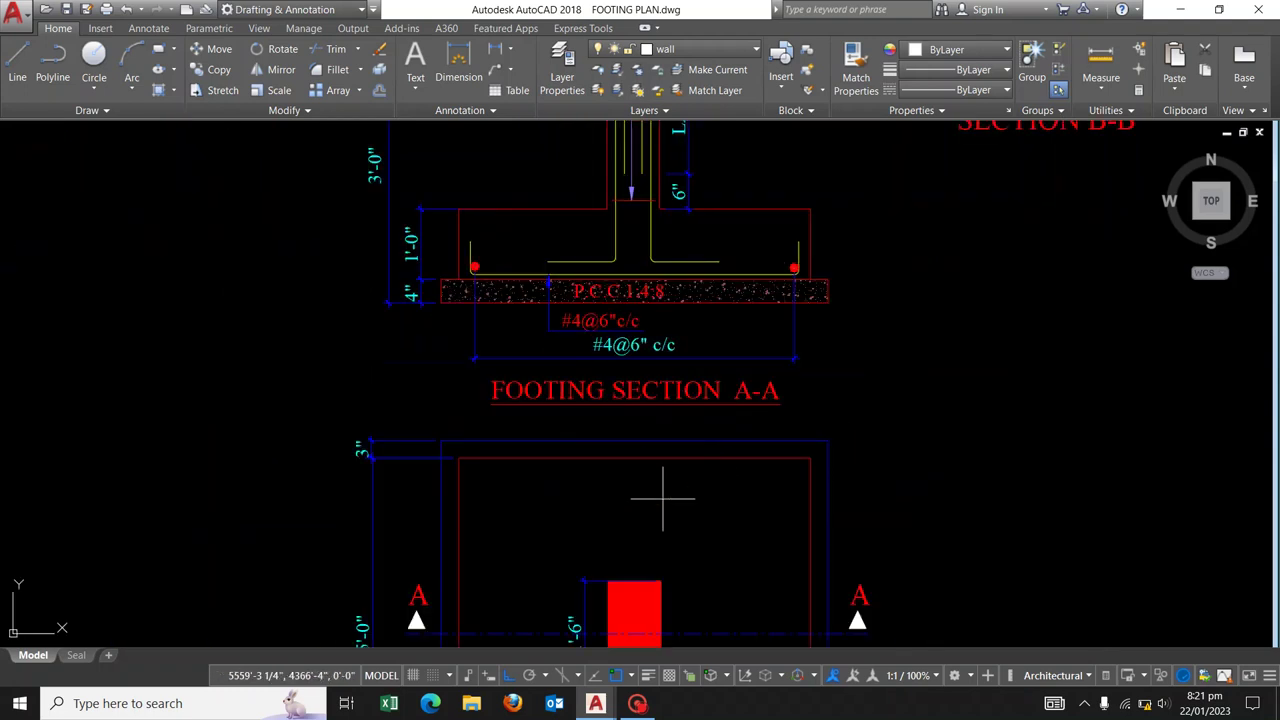
Draw two trial horizontal lines across the footing plan, then erase them.
{"action": "key", "text": "l"}
{"action": "key", "text": "Return"}
{"action": "left_click", "coordinate": [457, 508]}
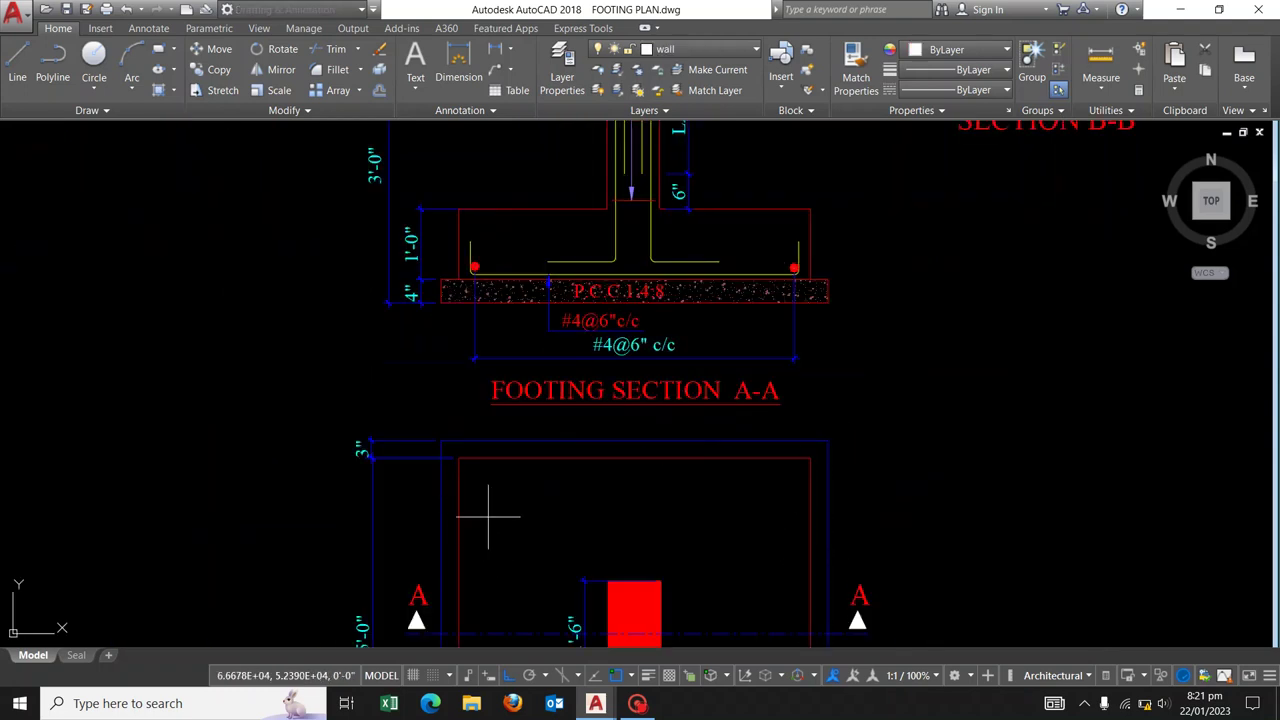
{"action": "left_click", "coordinate": [810, 507]}
{"action": "key", "text": "Return"}
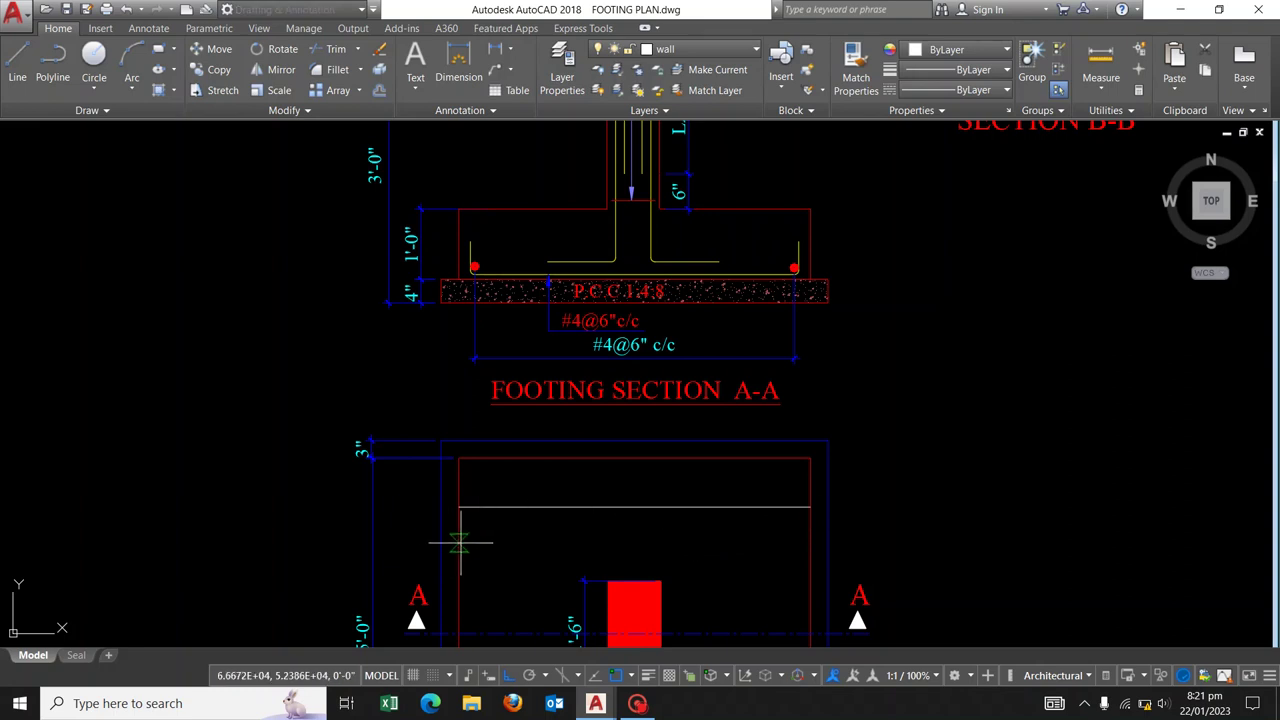
{"action": "left_click", "coordinate": [459, 543]}
{"action": "left_click", "coordinate": [810, 543]}
{"action": "key", "text": "Return"}
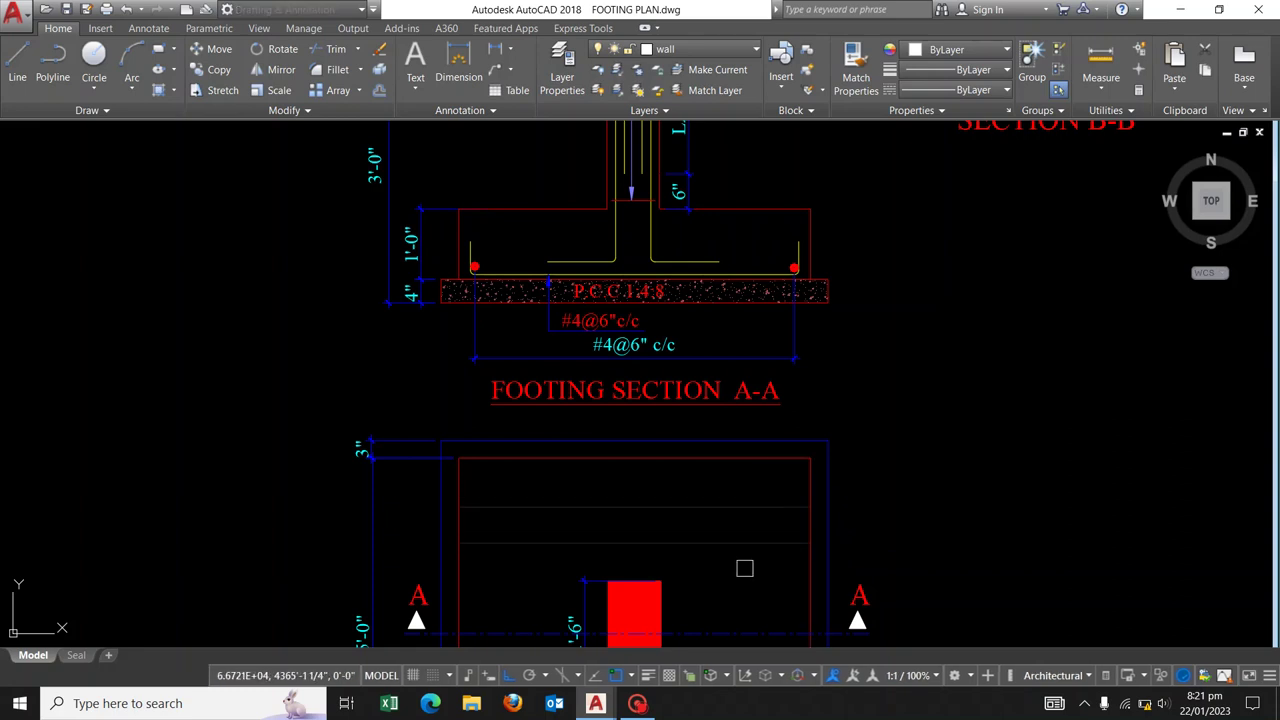
{"action": "key", "text": "Return"}
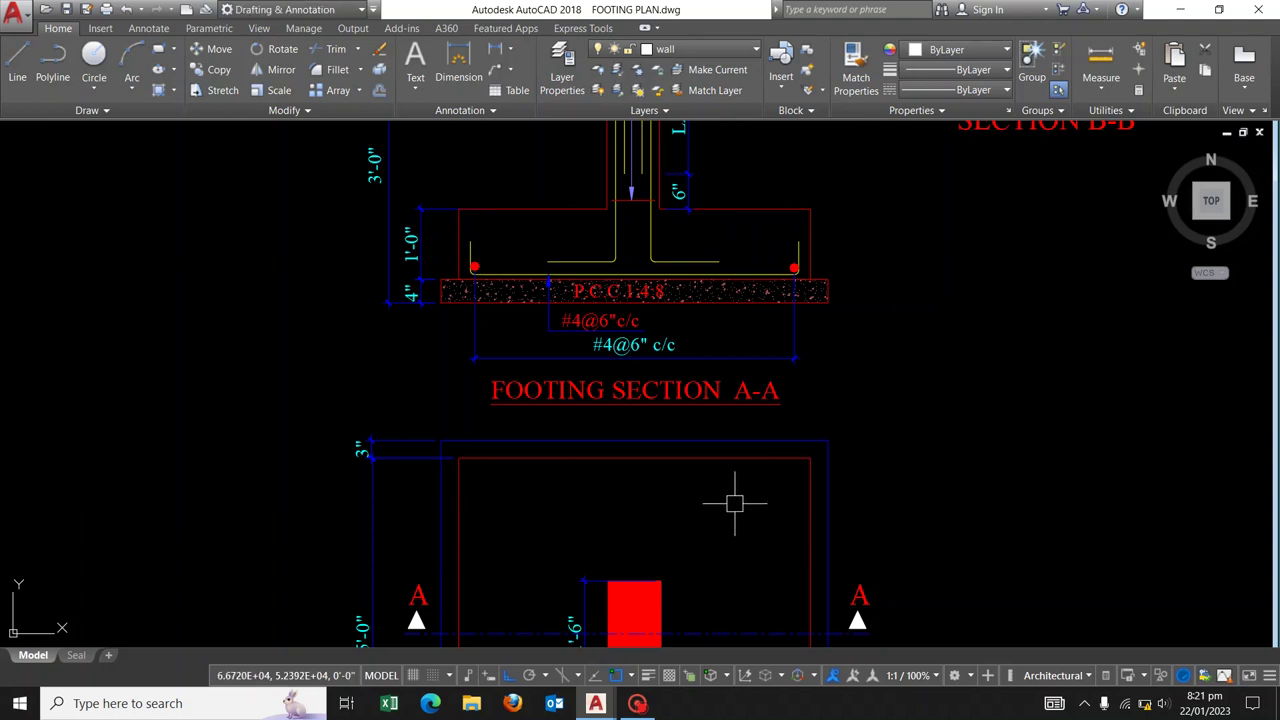
Draw a vertical line from the plan's top edge down to its bottom edge, right of the red column.
{"action": "scroll", "coordinate": [777, 420], "scroll_direction": "down", "scroll_amount": 2}
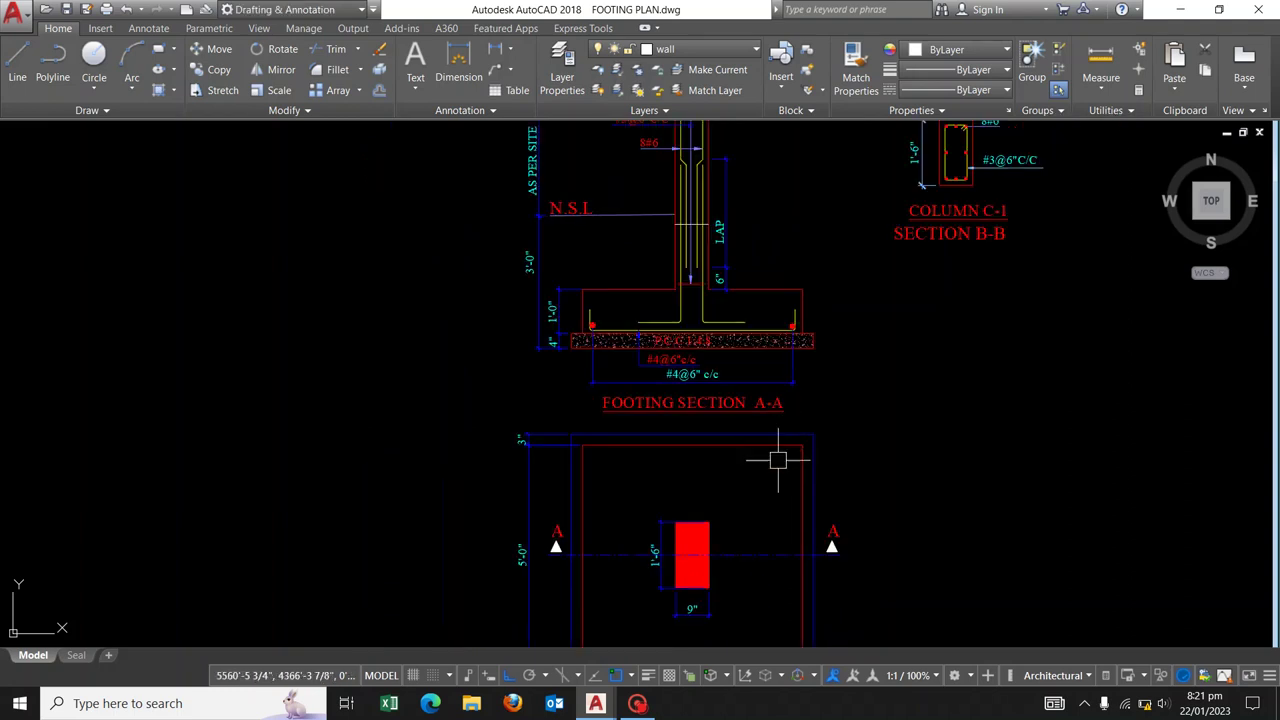
{"action": "scroll", "coordinate": [740, 445], "scroll_direction": "up", "scroll_amount": 1}
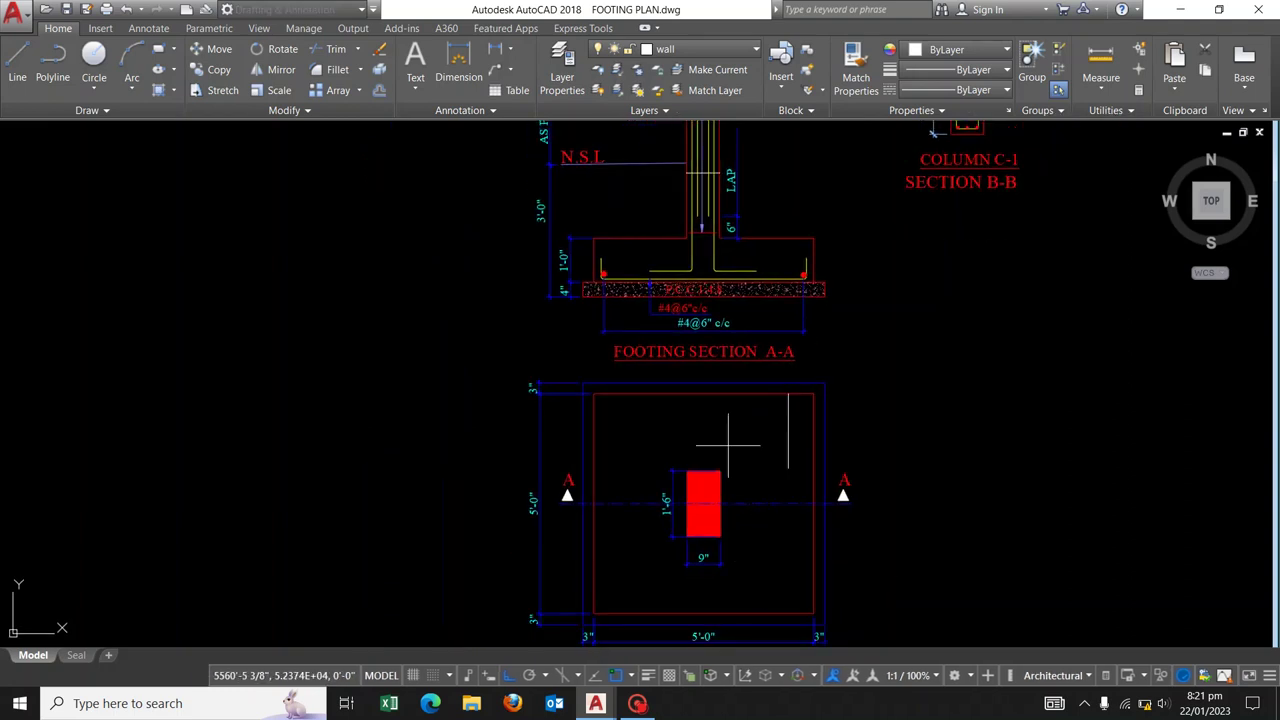
{"action": "scroll", "coordinate": [741, 345], "scroll_direction": "up", "scroll_amount": 1}
{"action": "middle_click_drag", "start_coordinate": [771, 529], "coordinate": [789, 377]}
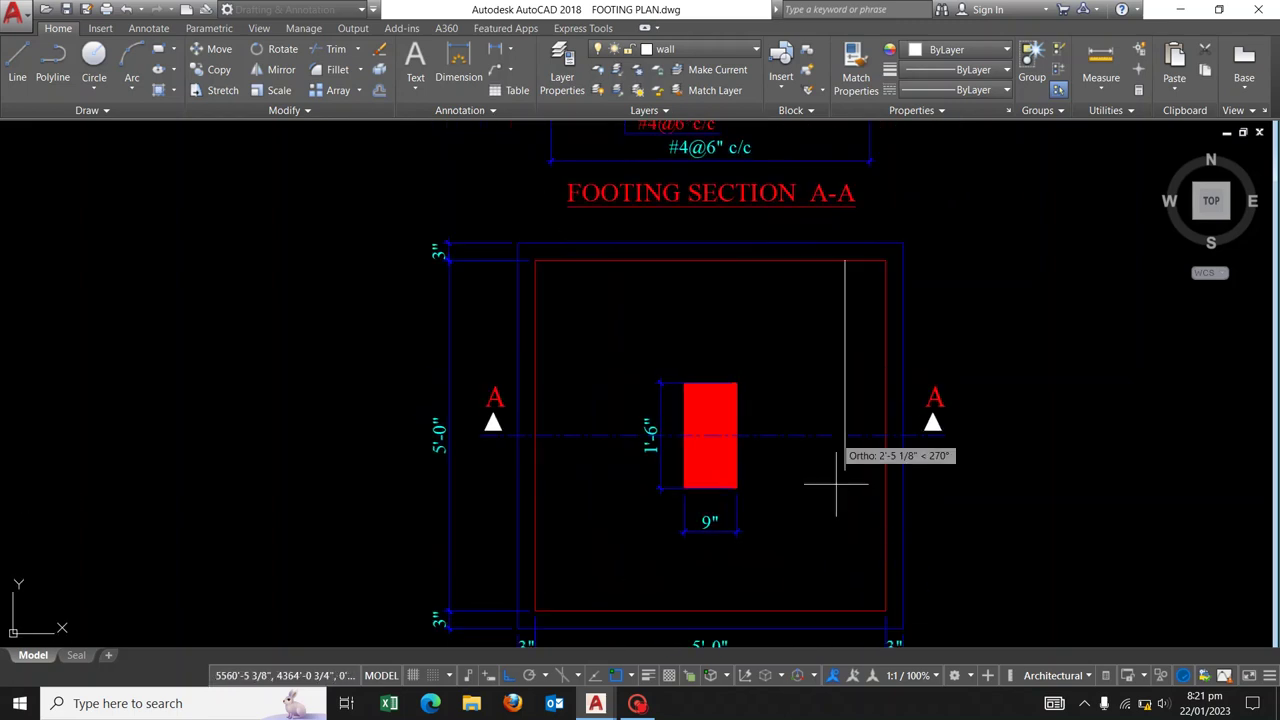
{"action": "left_click", "coordinate": [845, 610]}
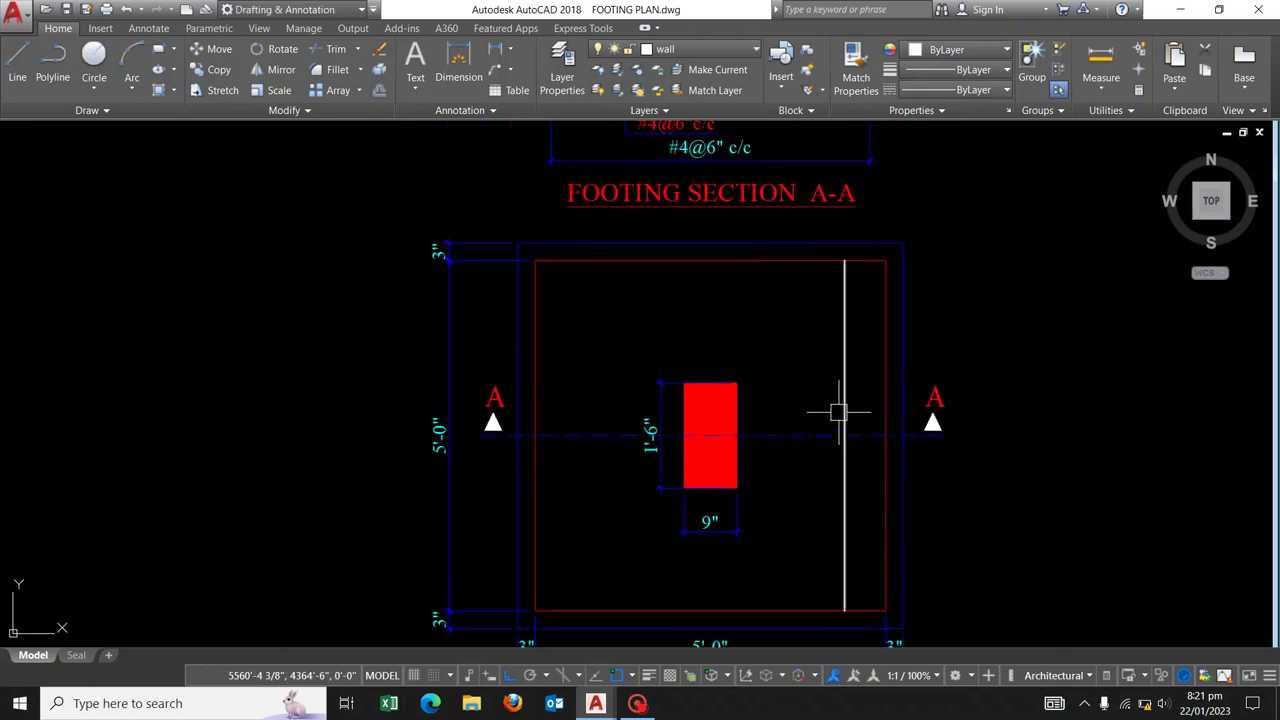
{"action": "key", "text": "Escape"}
{"action": "middle_click_drag", "start_coordinate": [809, 426], "coordinate": [811, 456]}
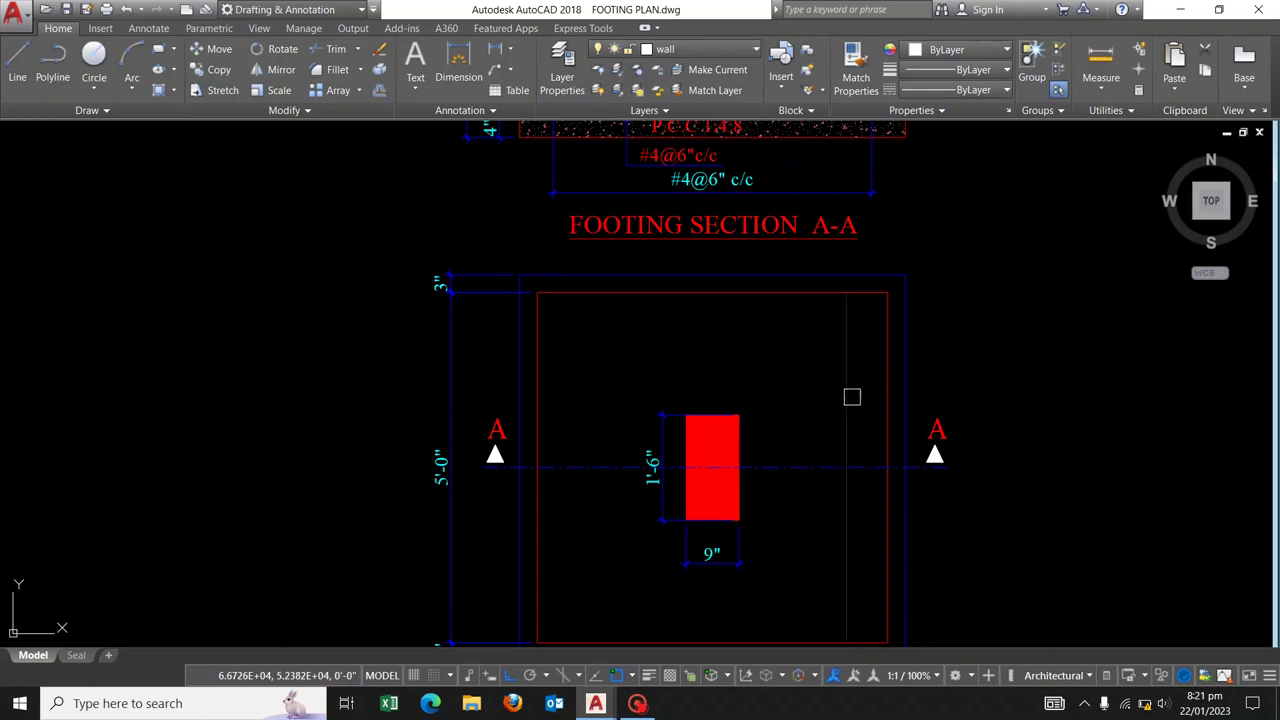
{"action": "scroll", "coordinate": [780, 418], "scroll_direction": "down", "scroll_amount": 5}
{"action": "scroll", "coordinate": [746, 272], "scroll_direction": "up", "scroll_amount": 4}
{"action": "scroll", "coordinate": [746, 272], "scroll_direction": "up", "scroll_amount": 2}
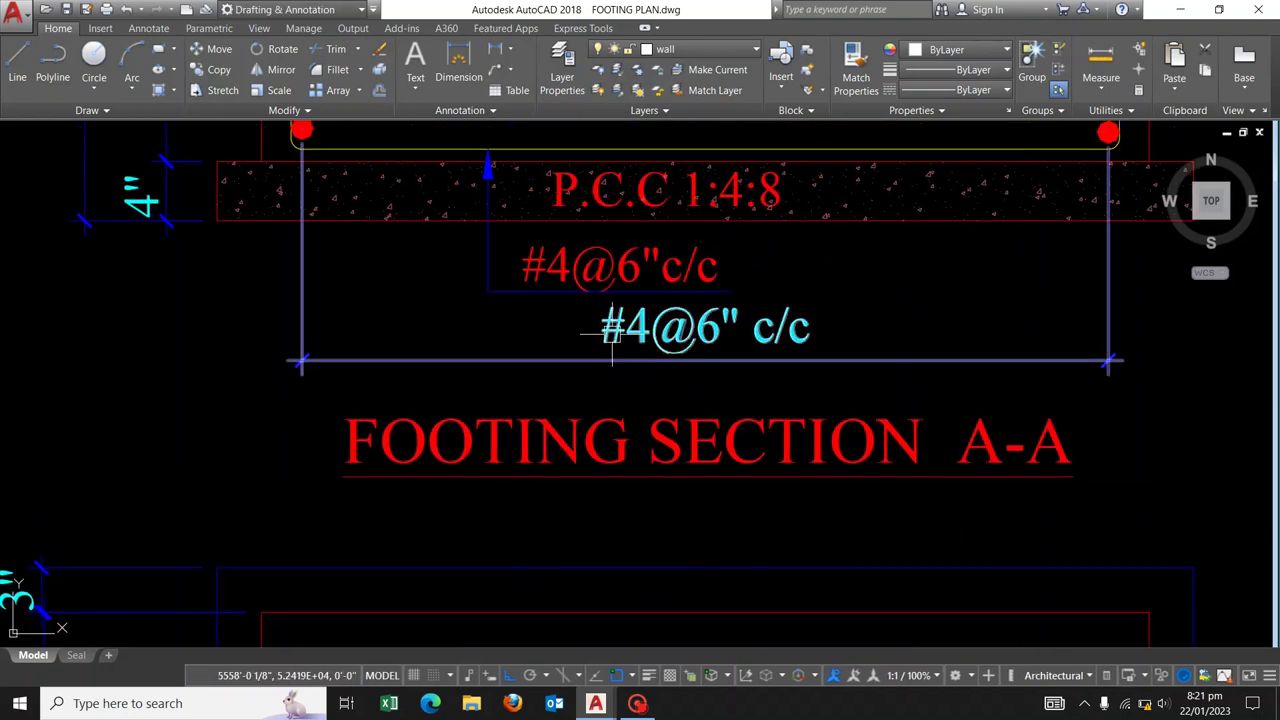
{"action": "middle_click_drag", "start_coordinate": [614, 343], "coordinate": [586, 386]}
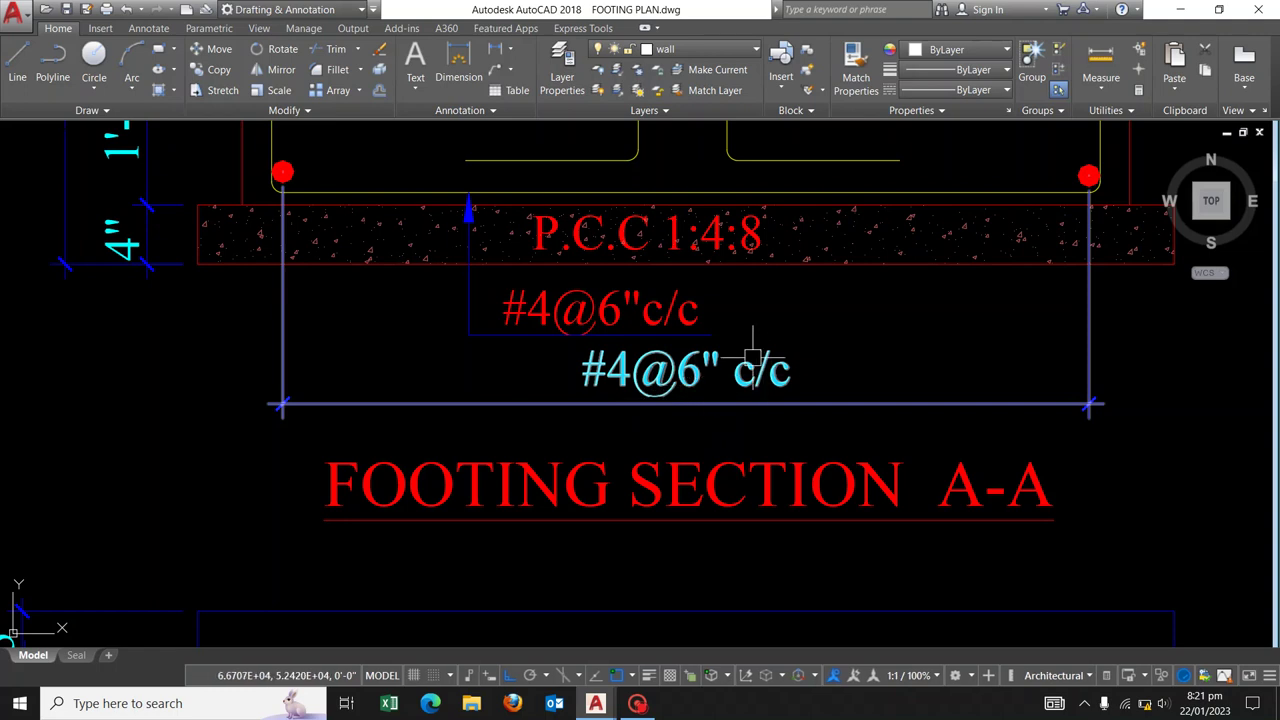
{"action": "scroll", "coordinate": [752, 356], "scroll_direction": "down", "scroll_amount": 4}
{"action": "middle_click_drag", "start_coordinate": [766, 443], "coordinate": [738, 503]}
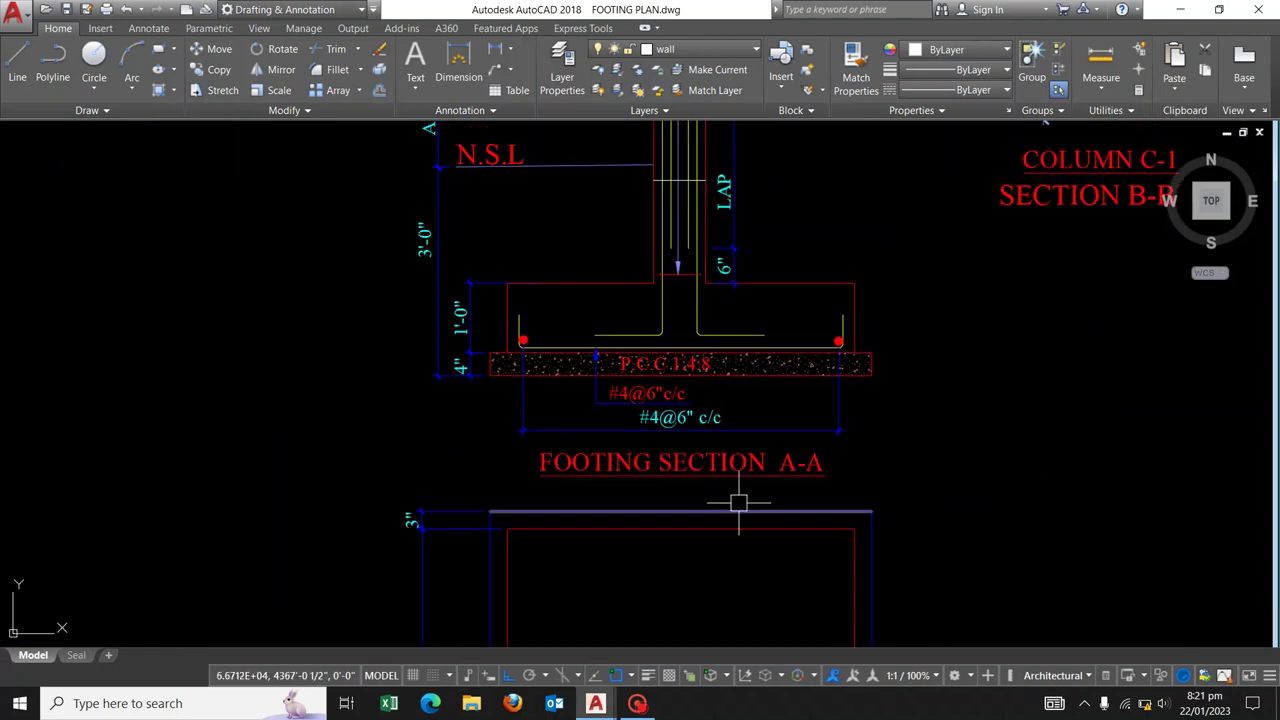
{"action": "middle_click_drag", "start_coordinate": [680, 474], "coordinate": [672, 506]}
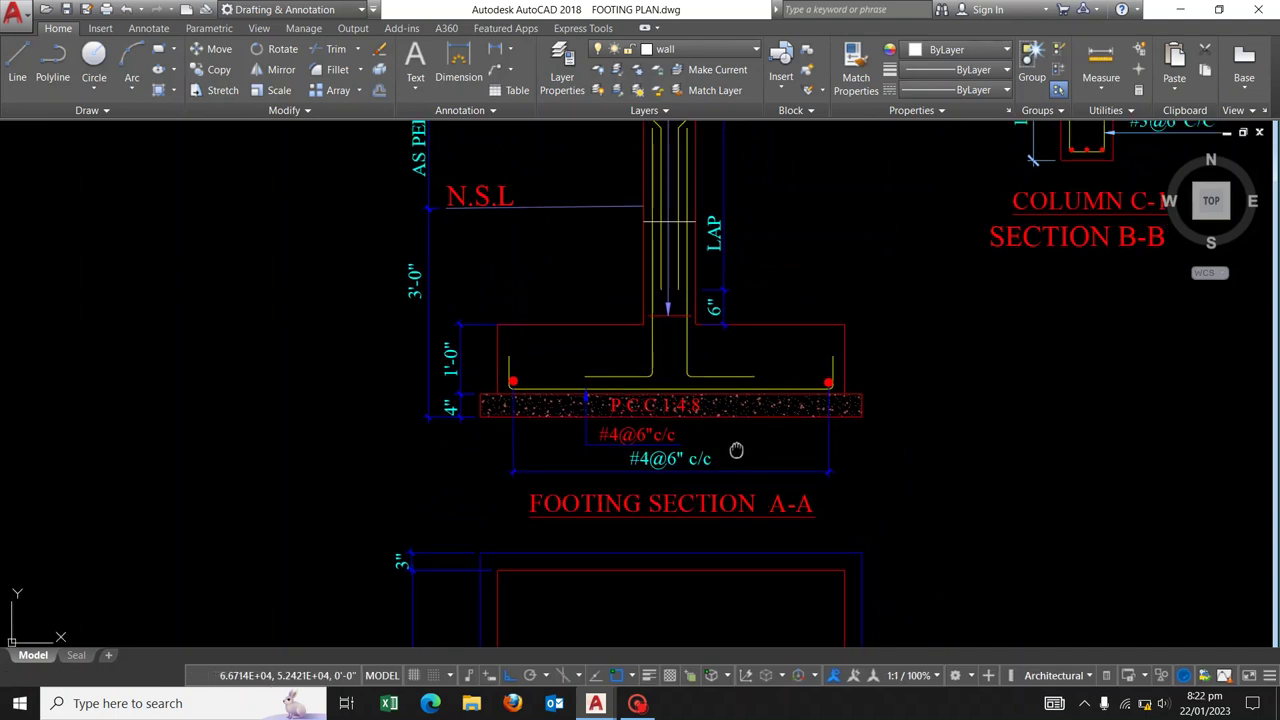
{"action": "scroll", "coordinate": [790, 430], "scroll_direction": "up", "scroll_amount": 3}
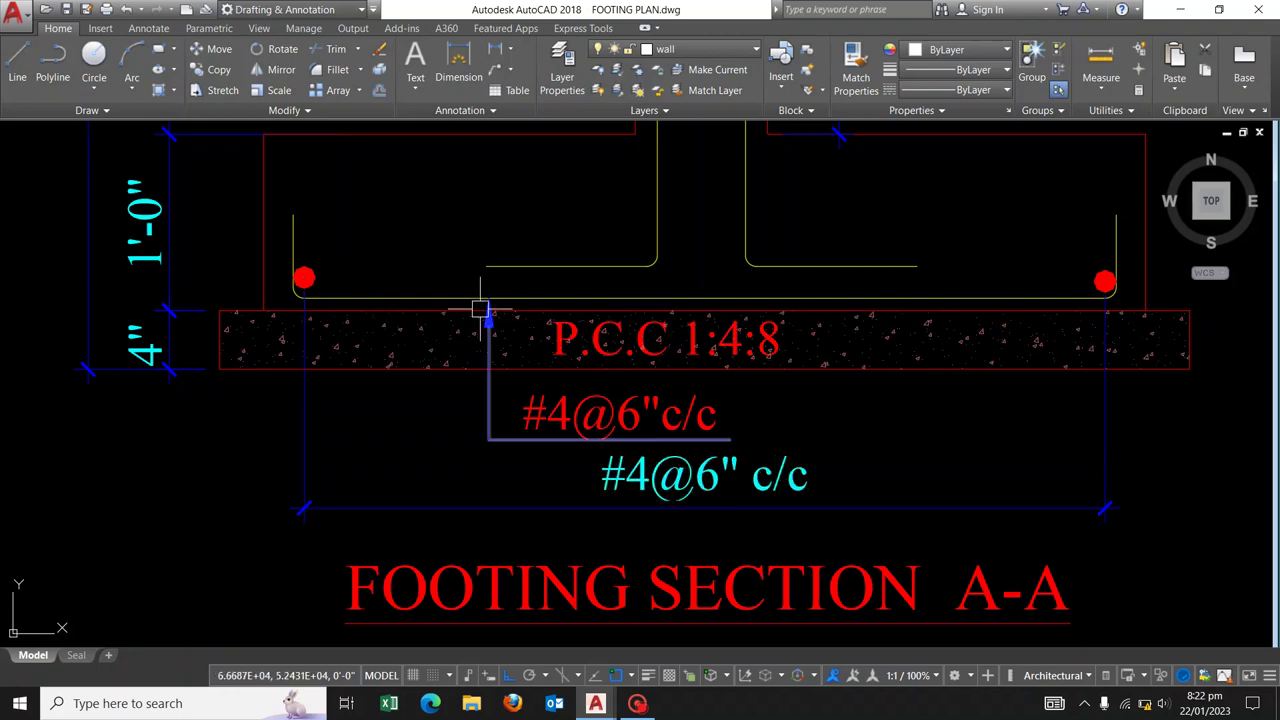
{"action": "scroll", "coordinate": [480, 309], "scroll_direction": "up", "scroll_amount": 4}
{"action": "left_click", "coordinate": [520, 282]}
{"action": "scroll", "coordinate": [520, 282], "scroll_direction": "down", "scroll_amount": 4}
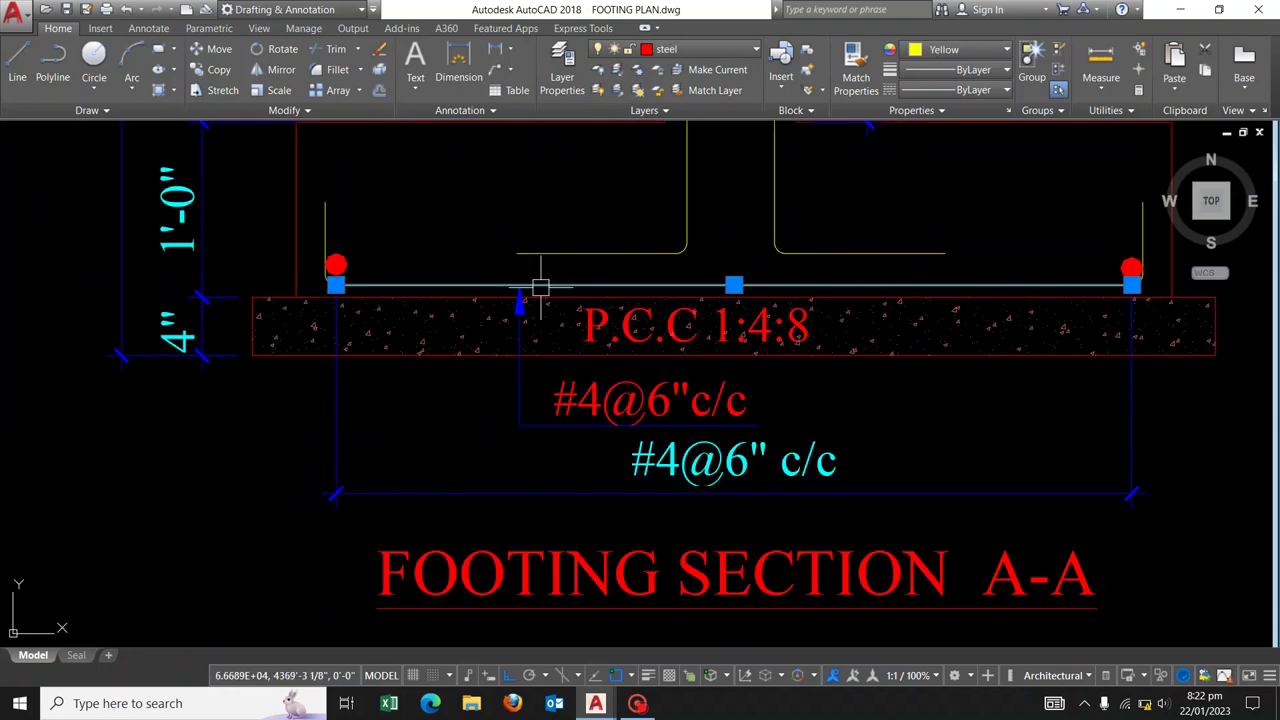
{"action": "key", "text": "Escape"}
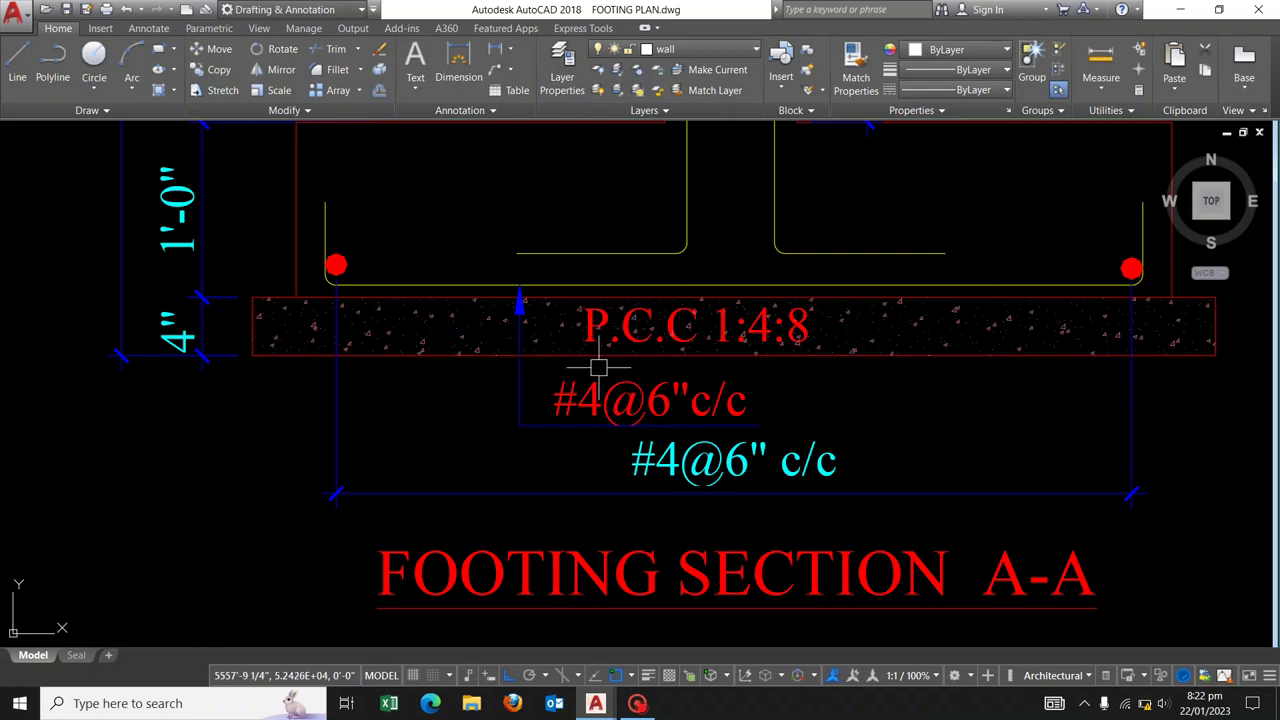
{"action": "scroll", "coordinate": [594, 366], "scroll_direction": "down", "scroll_amount": 4}
{"action": "scroll", "coordinate": [462, 382], "scroll_direction": "up", "scroll_amount": 4}
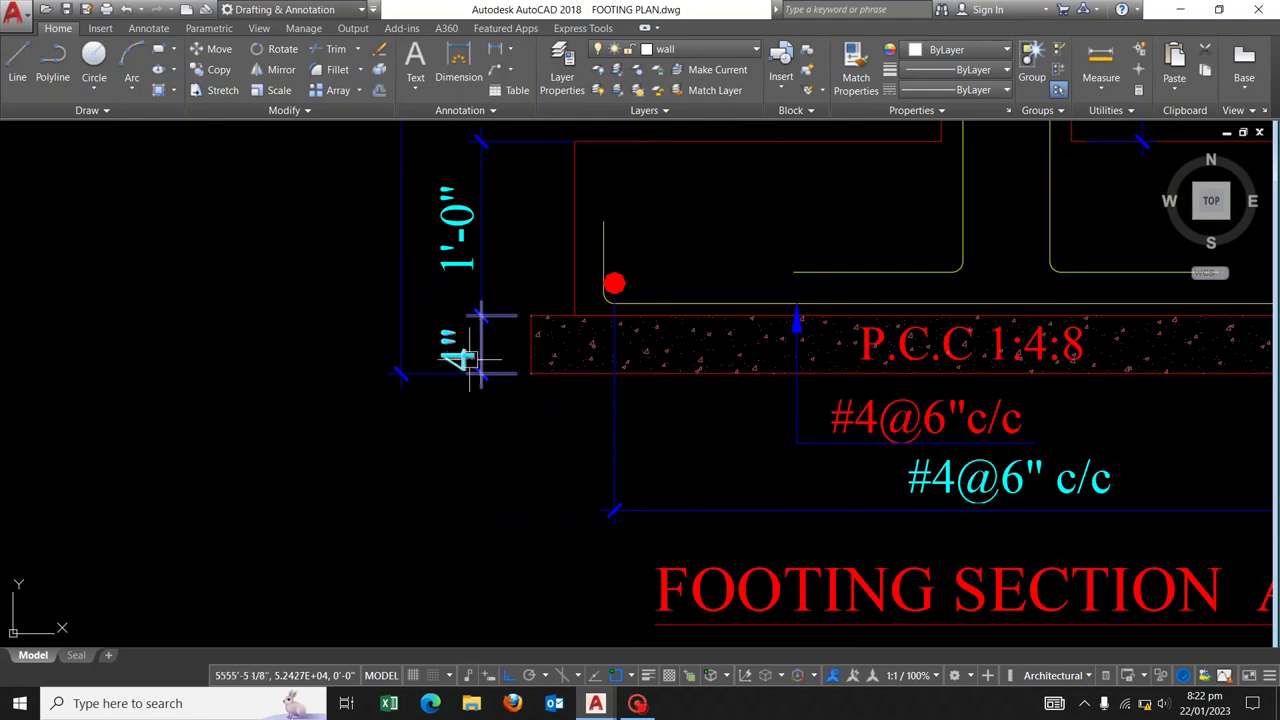
{"action": "scroll", "coordinate": [520, 350], "scroll_direction": "down", "scroll_amount": 2}
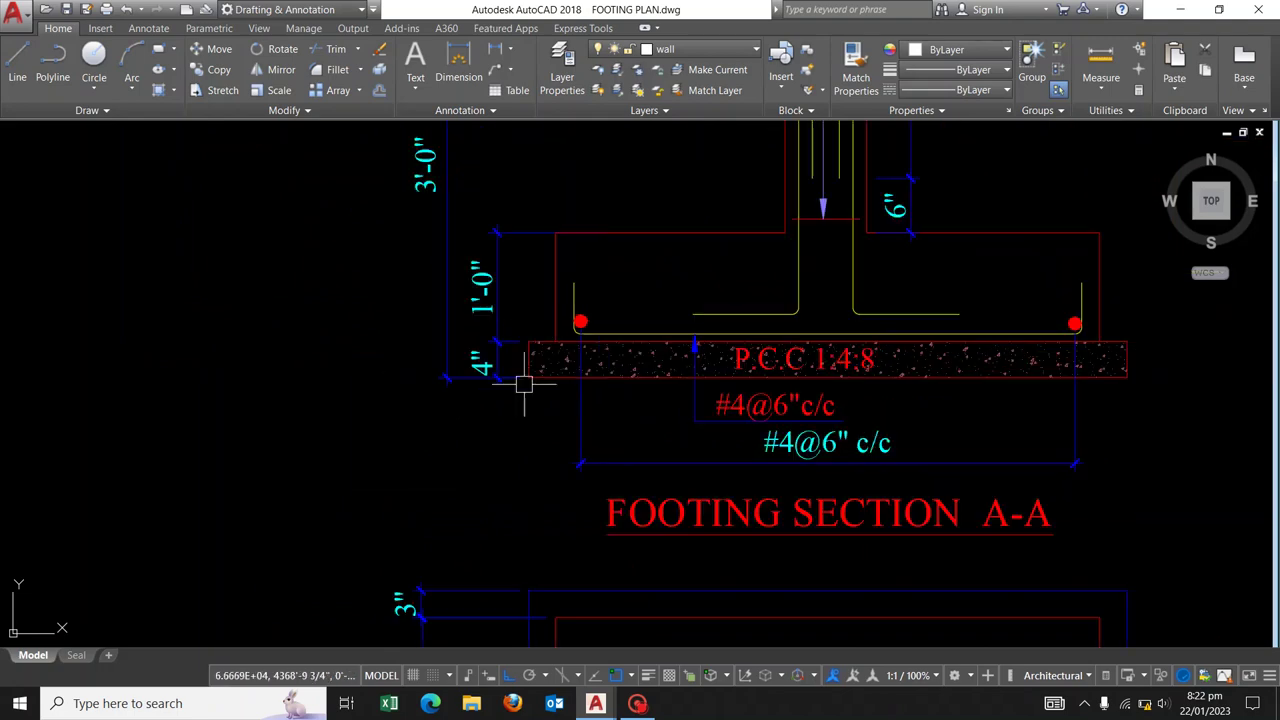
{"action": "middle_click_drag", "start_coordinate": [490, 266], "coordinate": [480, 396]}
{"action": "scroll", "coordinate": [471, 363], "scroll_direction": "up", "scroll_amount": 4}
{"action": "scroll", "coordinate": [498, 372], "scroll_direction": "down", "scroll_amount": 6}
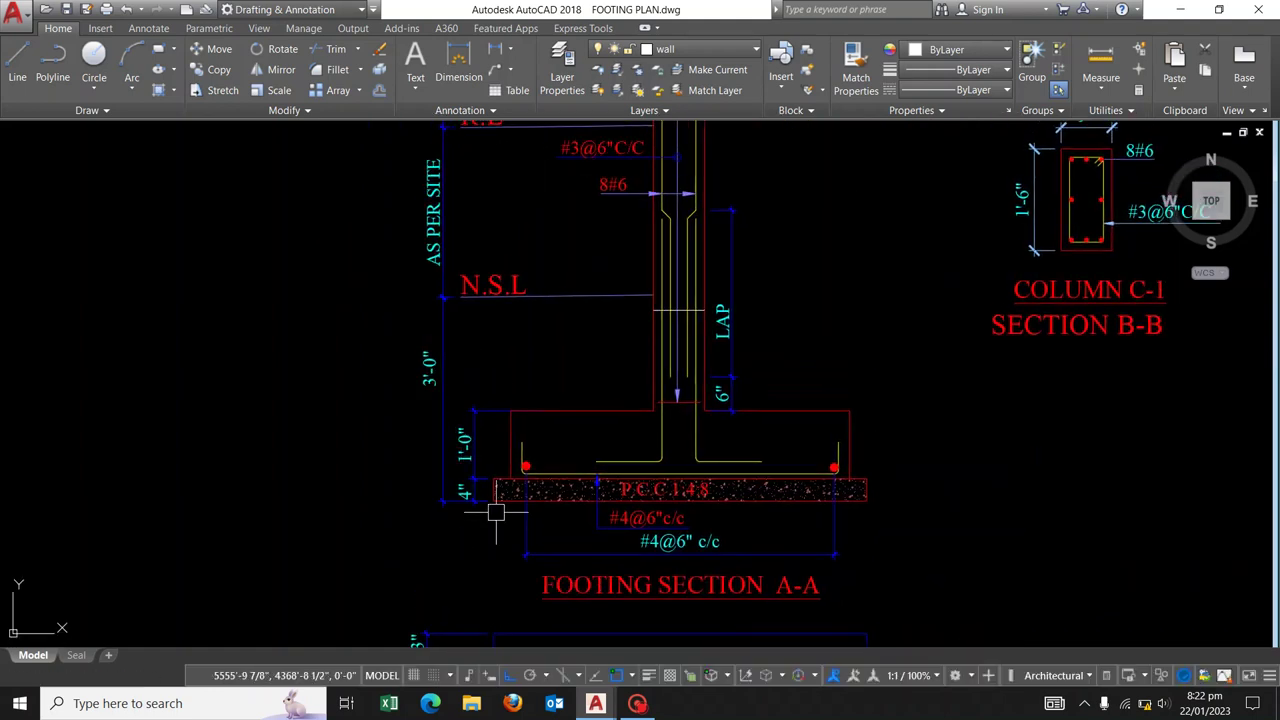
{"action": "middle_click_drag", "start_coordinate": [462, 308], "coordinate": [472, 370]}
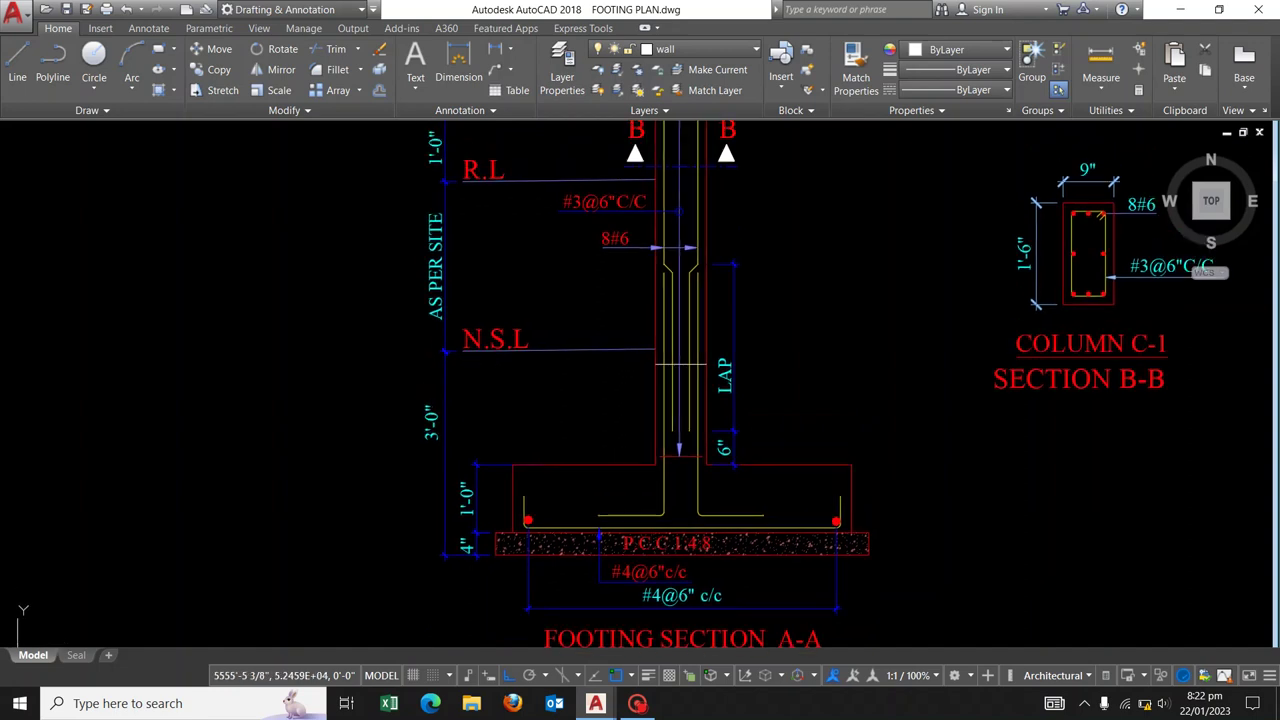
{"action": "left_click", "coordinate": [445, 435]}
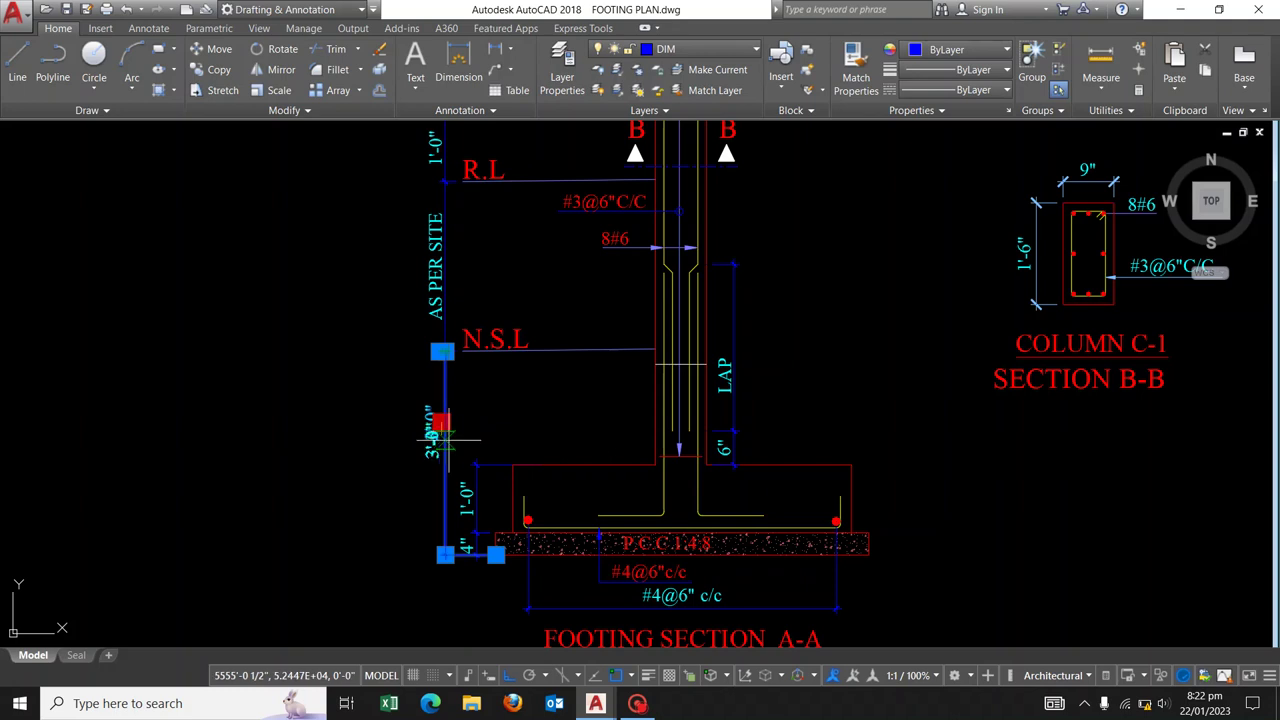
{"action": "scroll", "coordinate": [500, 352], "scroll_direction": "up", "scroll_amount": 2}
{"action": "scroll", "coordinate": [503, 355], "scroll_direction": "down", "scroll_amount": 2}
{"action": "key", "text": "Escape"}
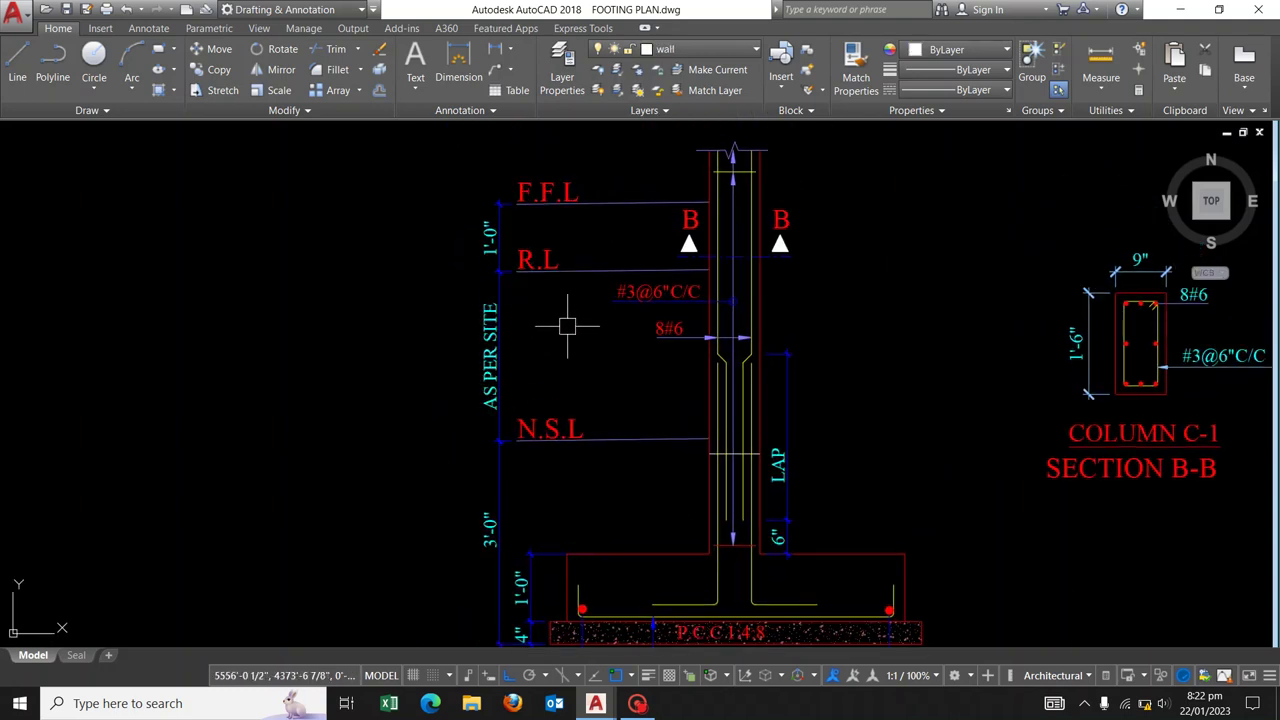
{"action": "middle_click_drag", "start_coordinate": [567, 331], "coordinate": [565, 349]}
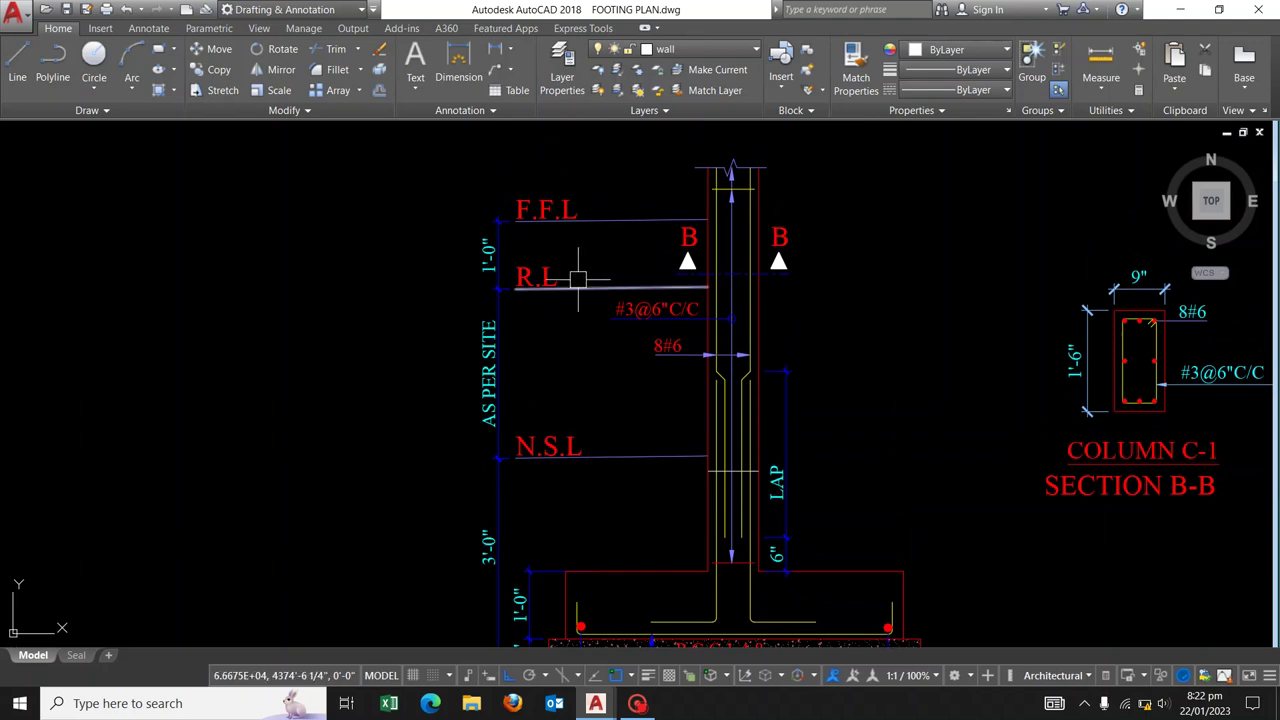
{"action": "middle_click_drag", "start_coordinate": [563, 288], "coordinate": [559, 310]}
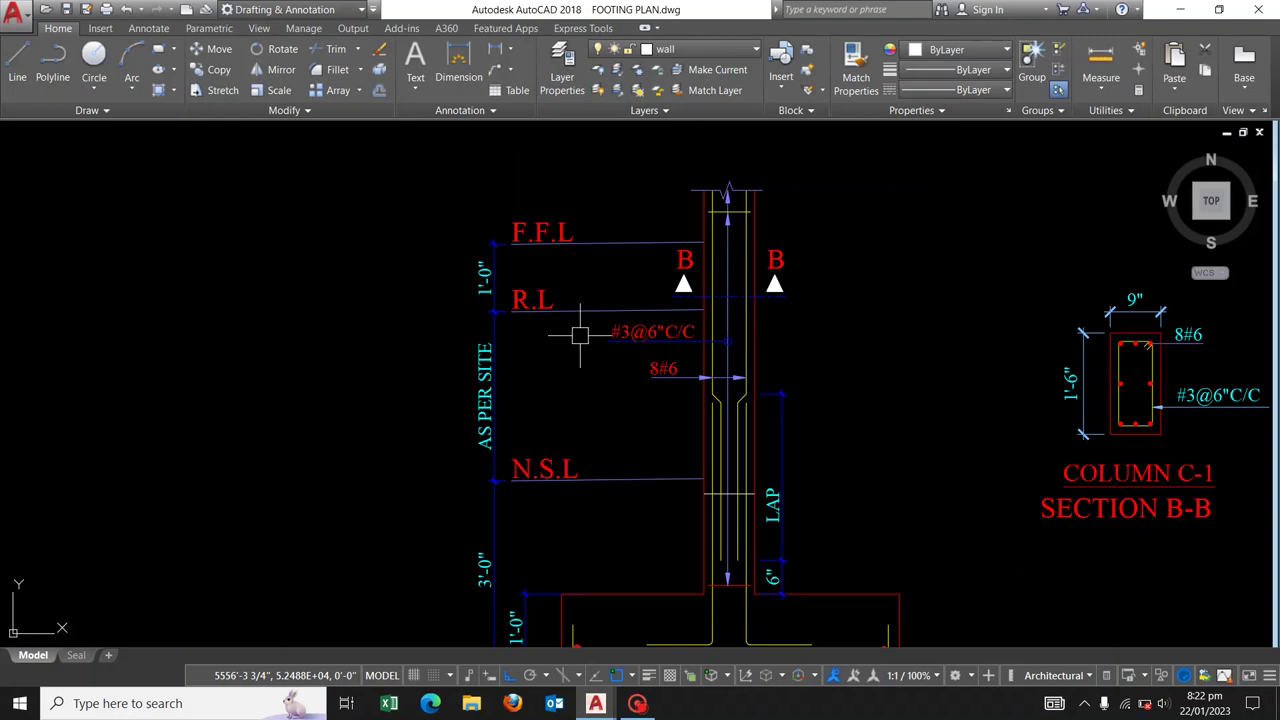
{"action": "scroll", "coordinate": [711, 402], "scroll_direction": "down", "scroll_amount": 2}
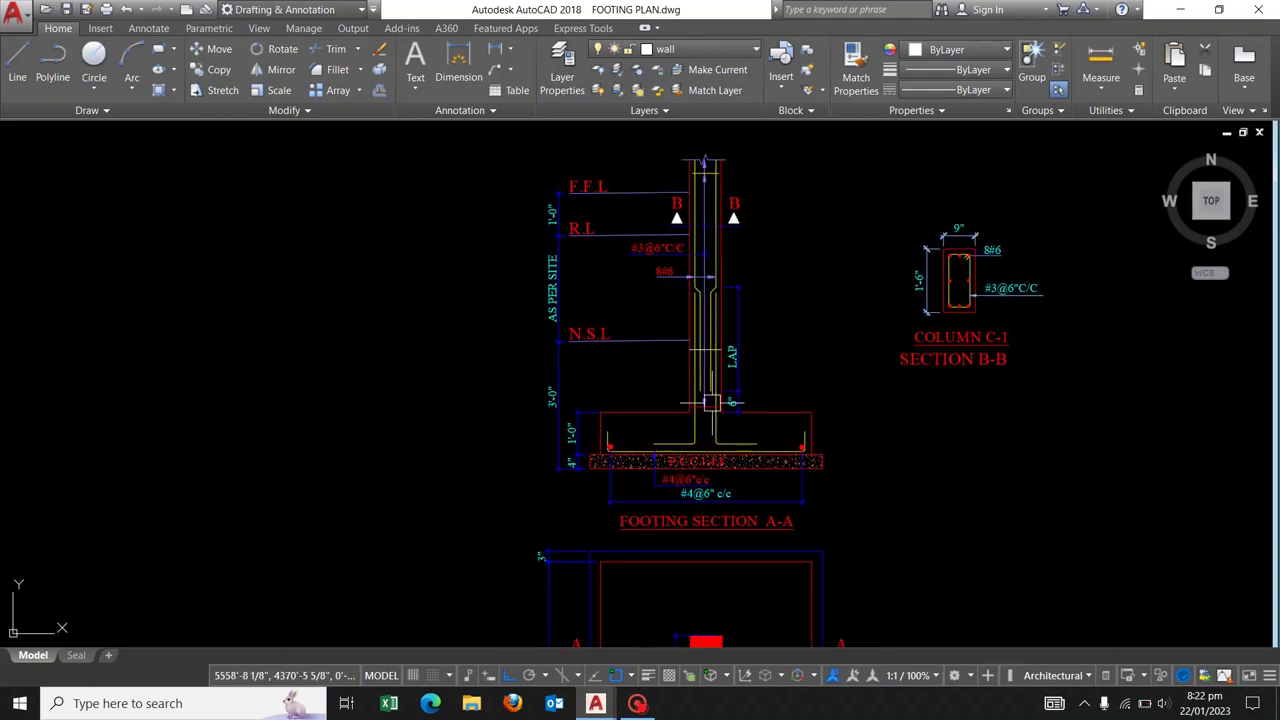
{"action": "scroll", "coordinate": [711, 402], "scroll_direction": "up", "scroll_amount": 2}
{"action": "middle_click_drag", "start_coordinate": [669, 401], "coordinate": [669, 480]}
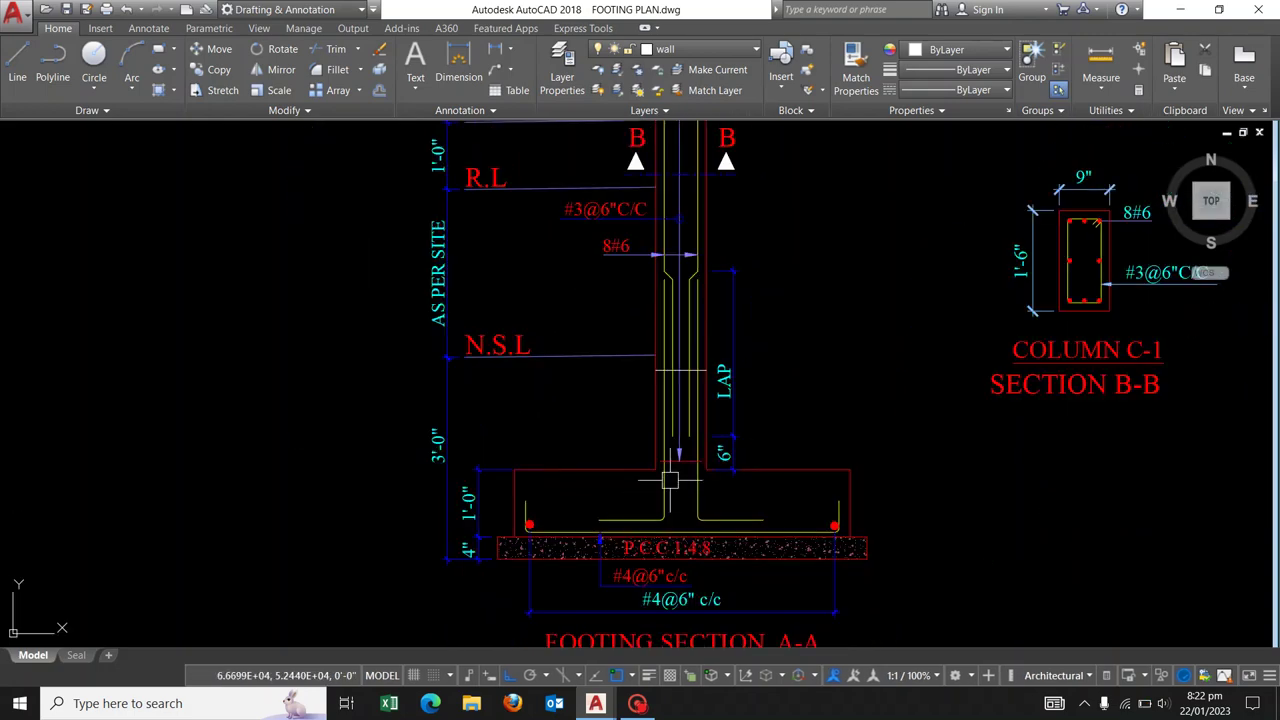
{"action": "scroll", "coordinate": [620, 523], "scroll_direction": "up", "scroll_amount": 2}
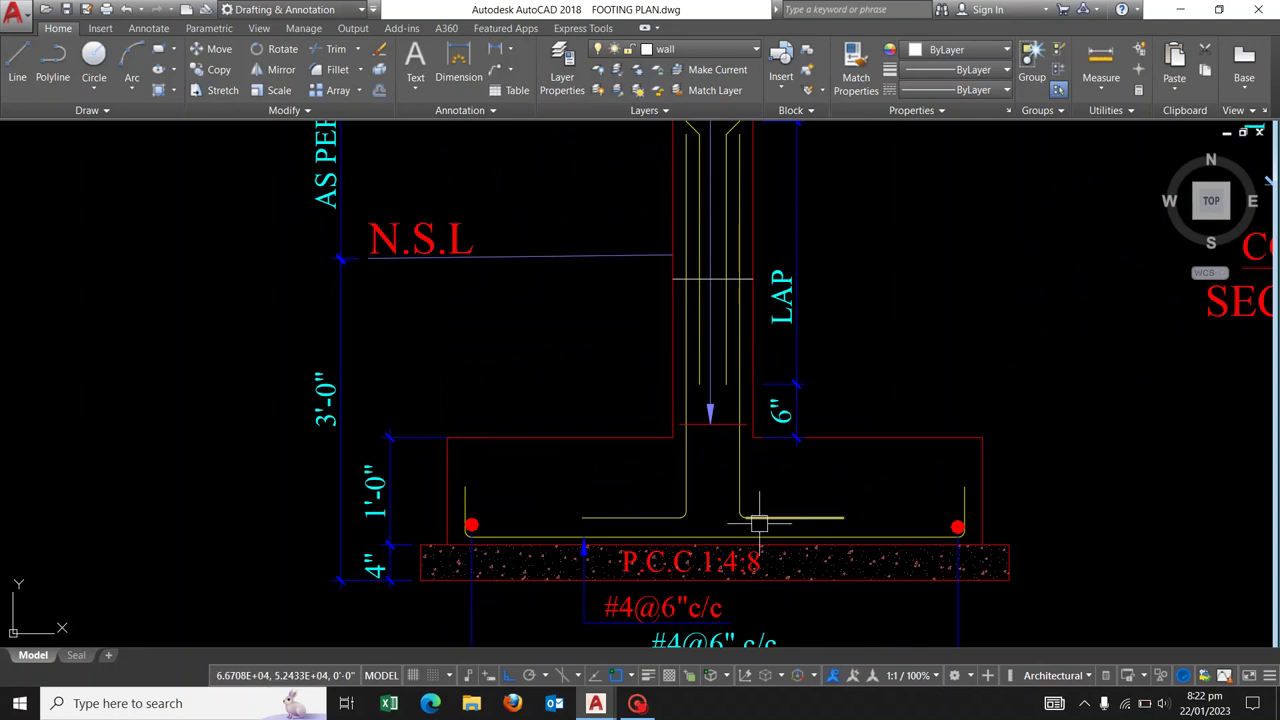
{"action": "middle_click_drag", "start_coordinate": [735, 275], "coordinate": [690, 487]}
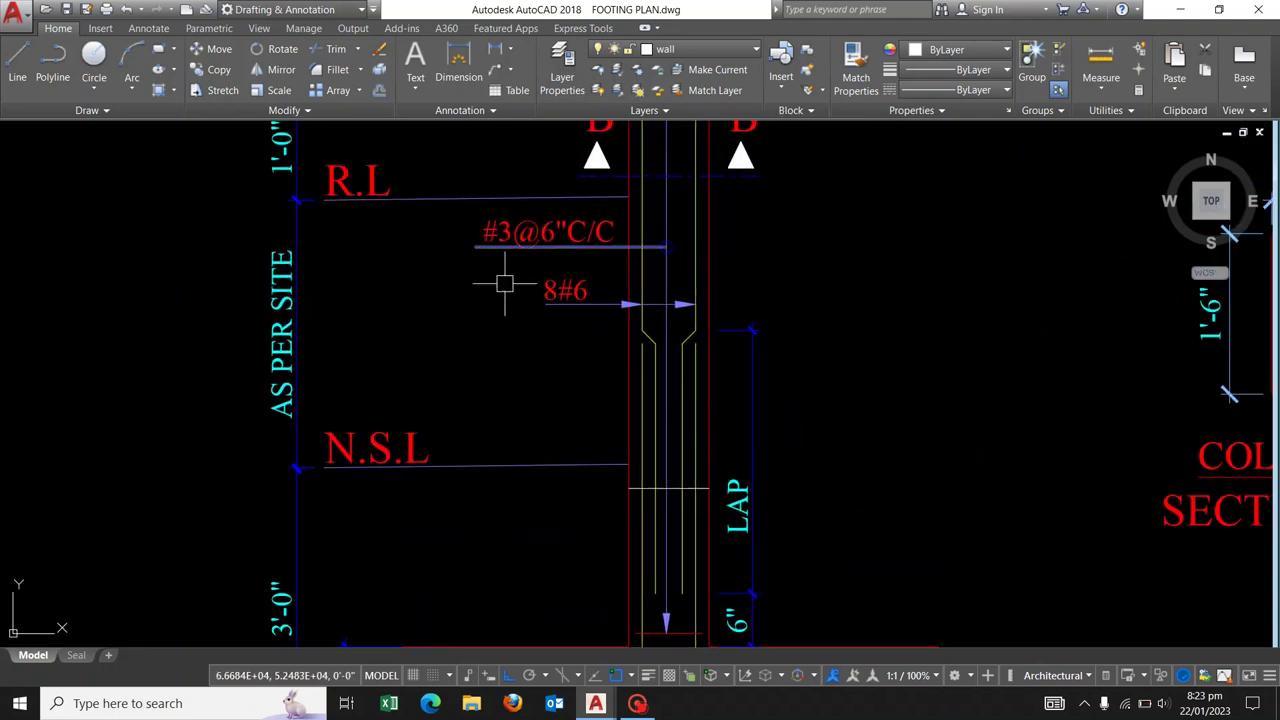
{"action": "scroll", "coordinate": [552, 295], "scroll_direction": "up", "scroll_amount": 2}
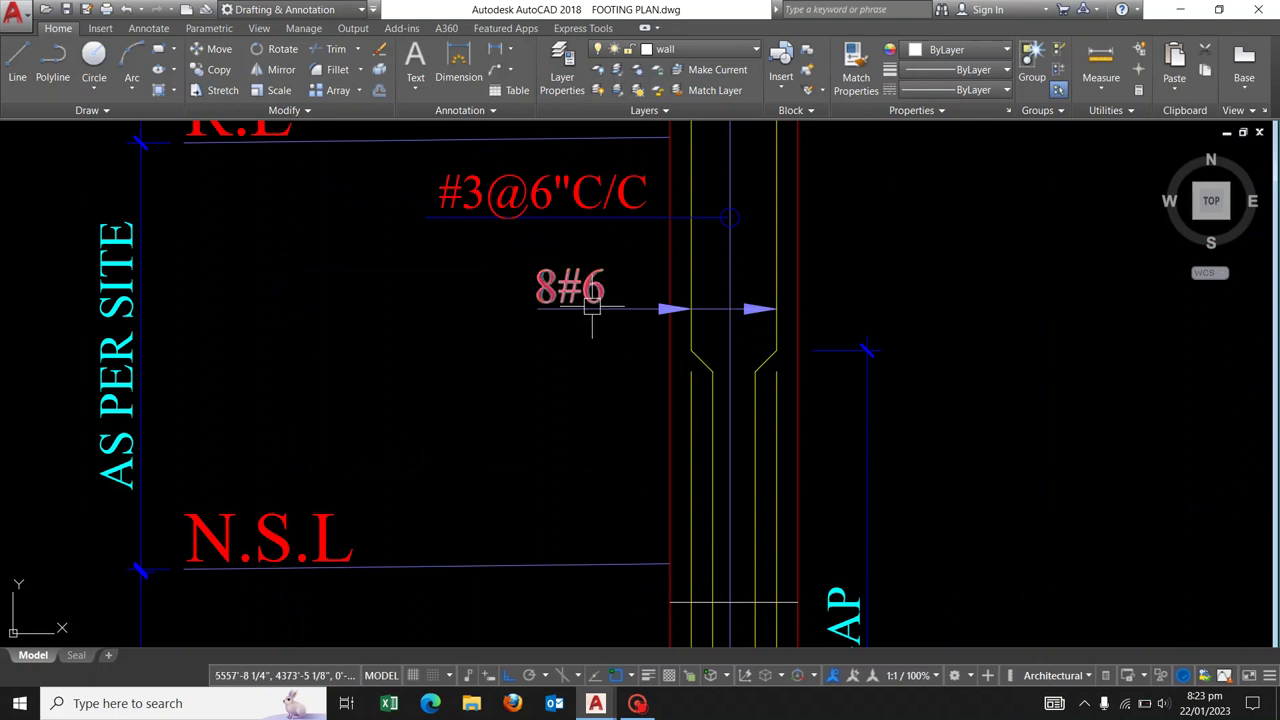
{"action": "scroll", "coordinate": [629, 291], "scroll_direction": "down", "scroll_amount": 2}
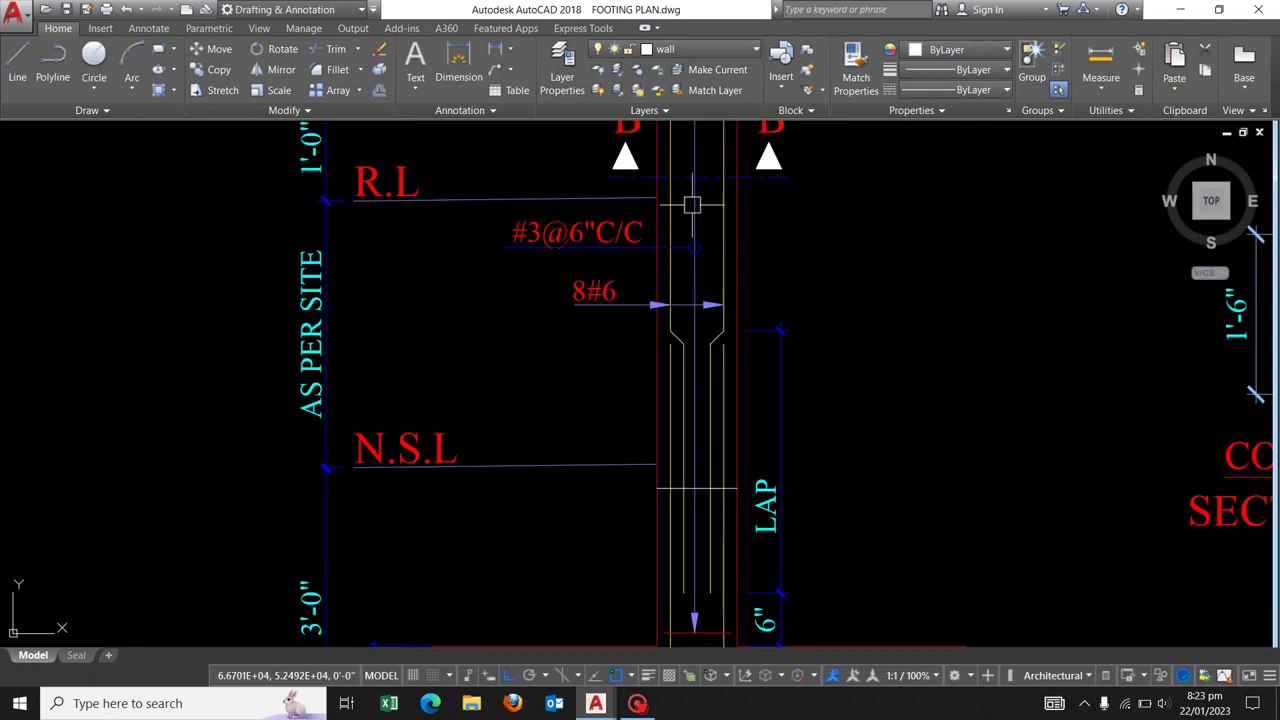
{"action": "middle_click_drag", "start_coordinate": [679, 495], "coordinate": [677, 335]}
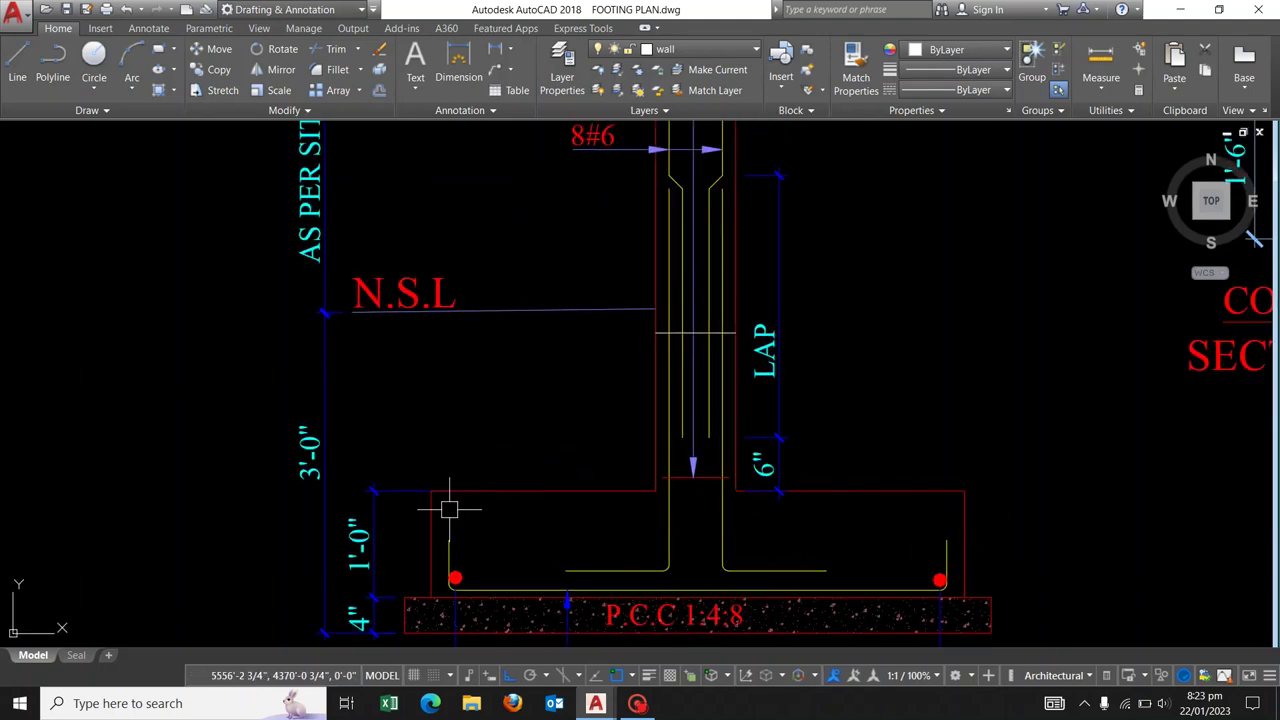
{"action": "middle_click_drag", "start_coordinate": [795, 495], "coordinate": [747, 488]}
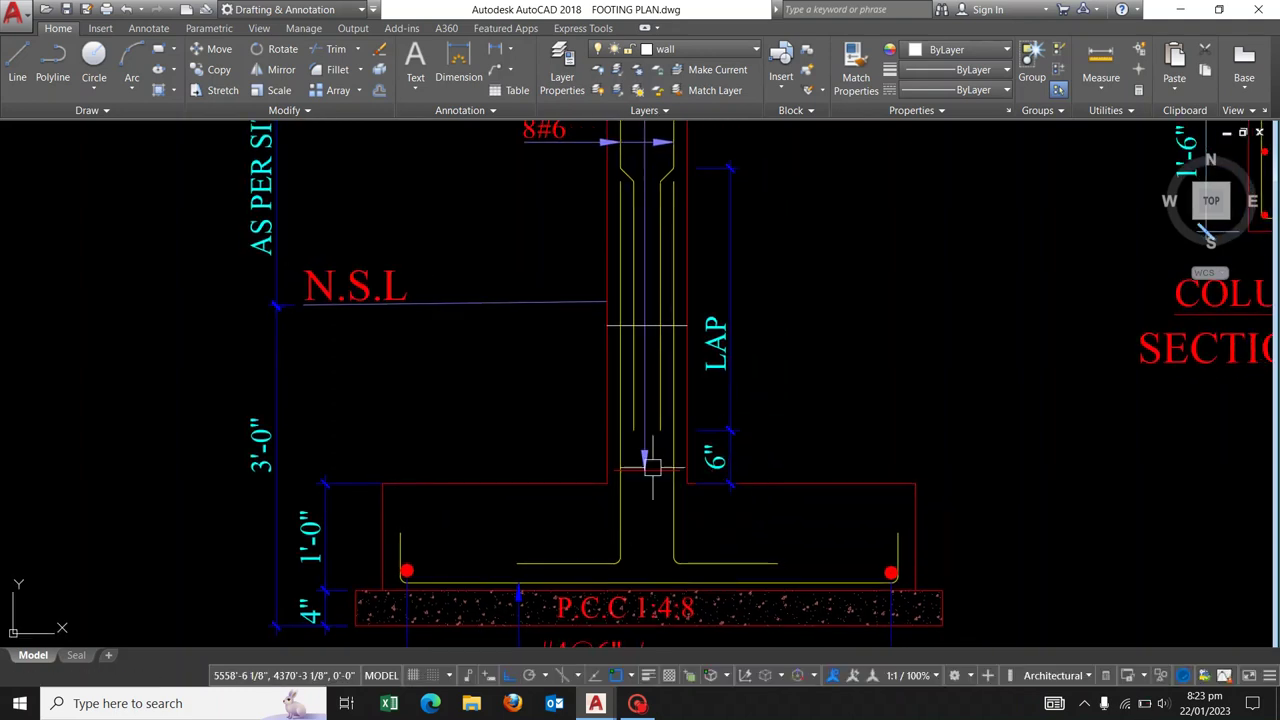
{"action": "scroll", "coordinate": [683, 320], "scroll_direction": "up", "scroll_amount": 2}
{"action": "scroll", "coordinate": [683, 320], "scroll_direction": "down", "scroll_amount": 4}
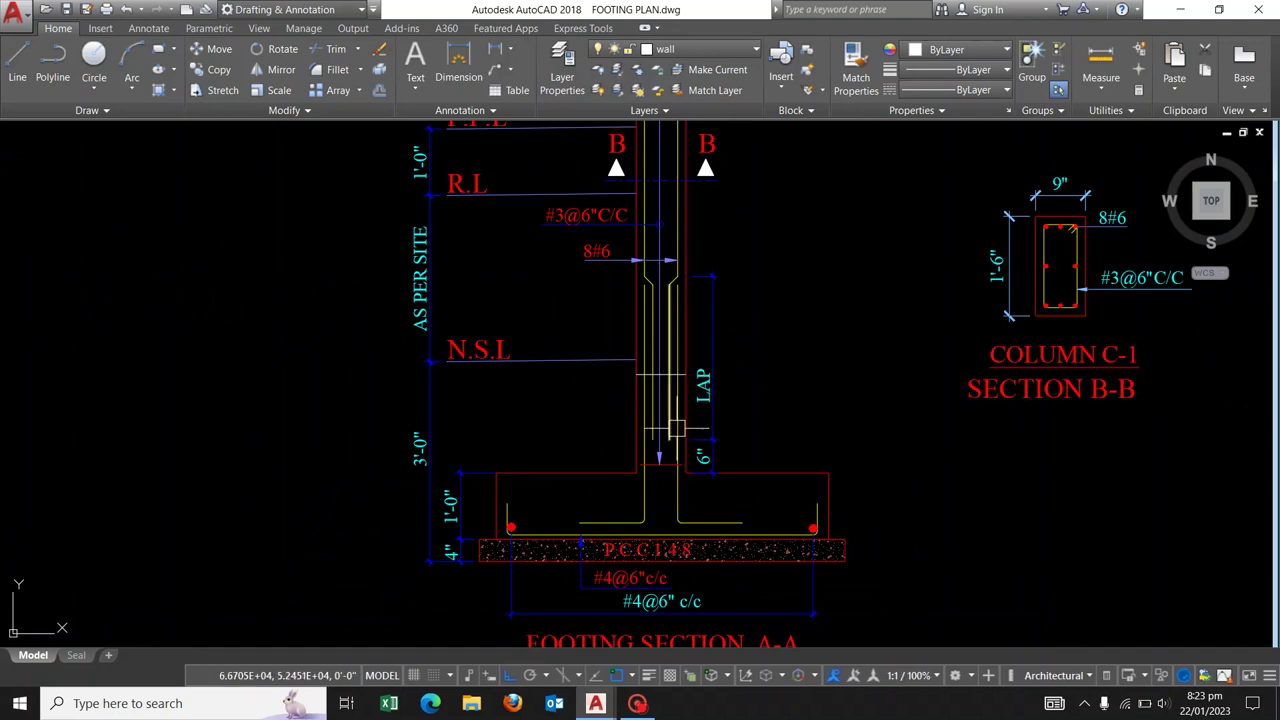
{"action": "scroll", "coordinate": [727, 420], "scroll_direction": "up", "scroll_amount": 2}
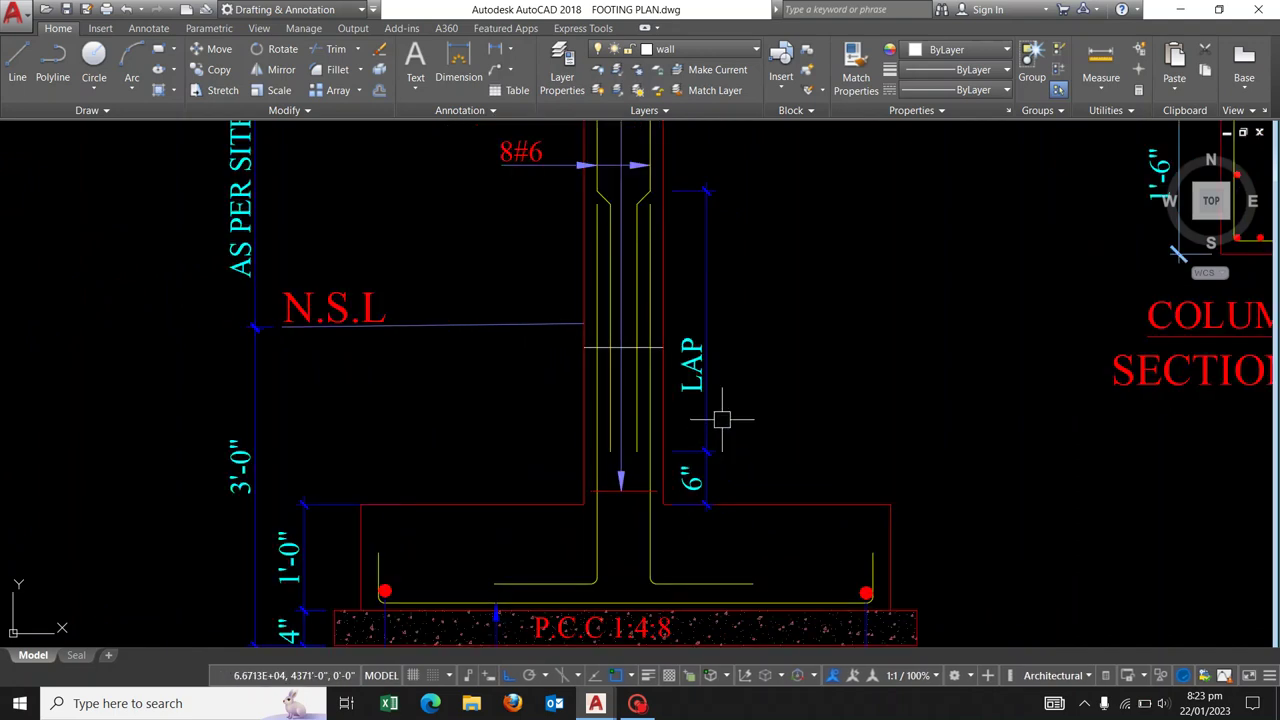
{"action": "middle_click_drag", "start_coordinate": [734, 371], "coordinate": [752, 419]}
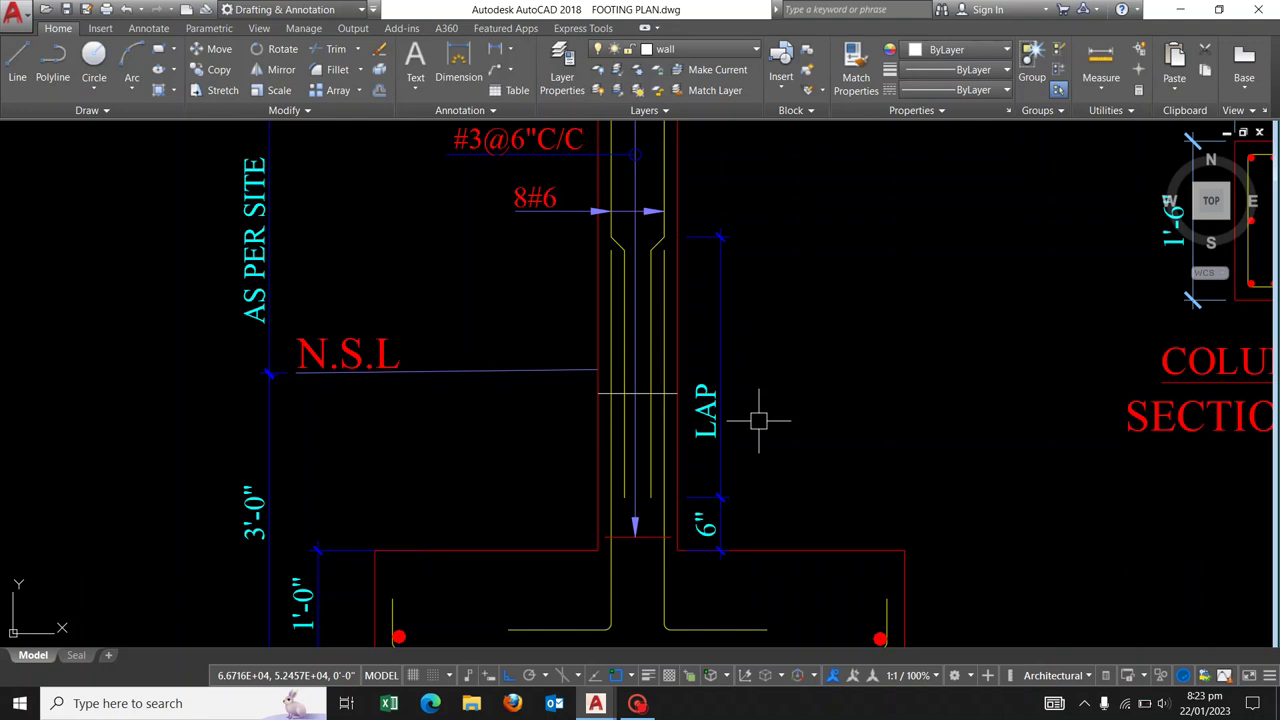
{"action": "mouse_move", "coordinate": [857, 277]}
{"action": "middle_mouse_down"}
{"action": "mouse_move", "coordinate": [809, 331]}
{"action": "mouse_move", "coordinate": [774, 463]}
{"action": "middle_mouse_up"}
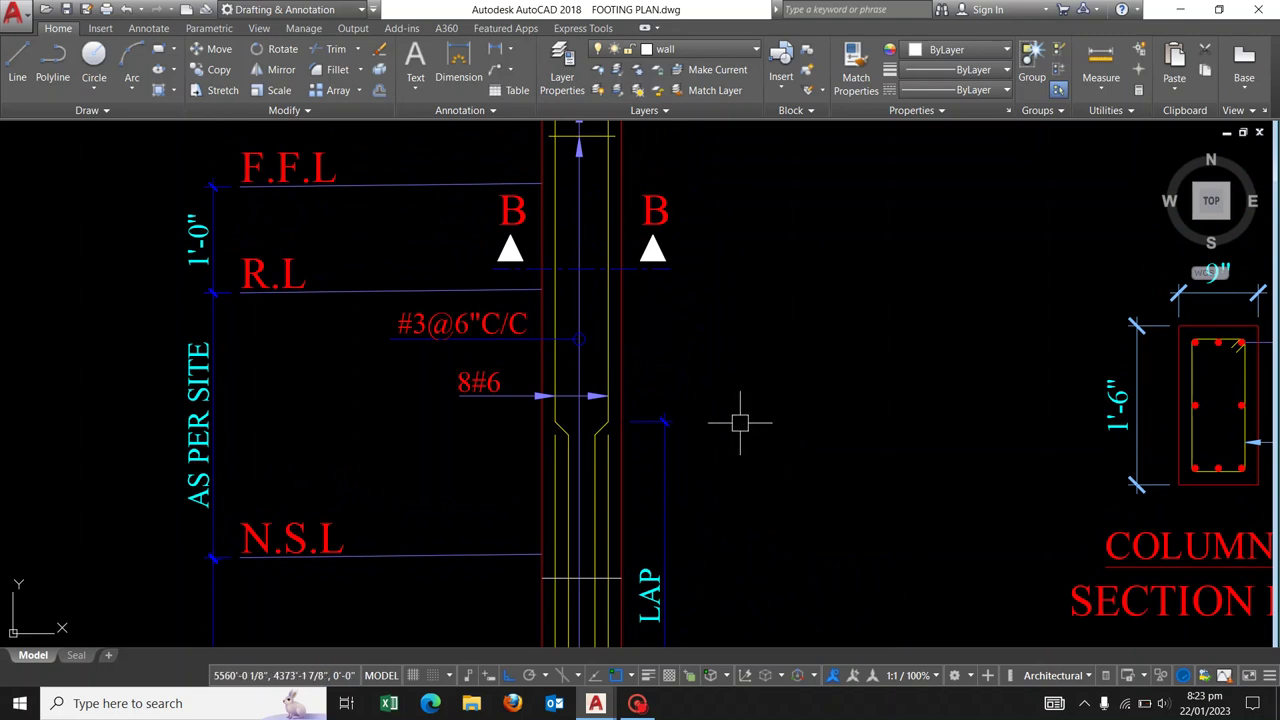
Pan and zoom around the section's 8#6 and #3@6"C/C labels and the F.F.L, R.L and B markers.
{"action": "middle_click_drag", "start_coordinate": [757, 408], "coordinate": [774, 413]}
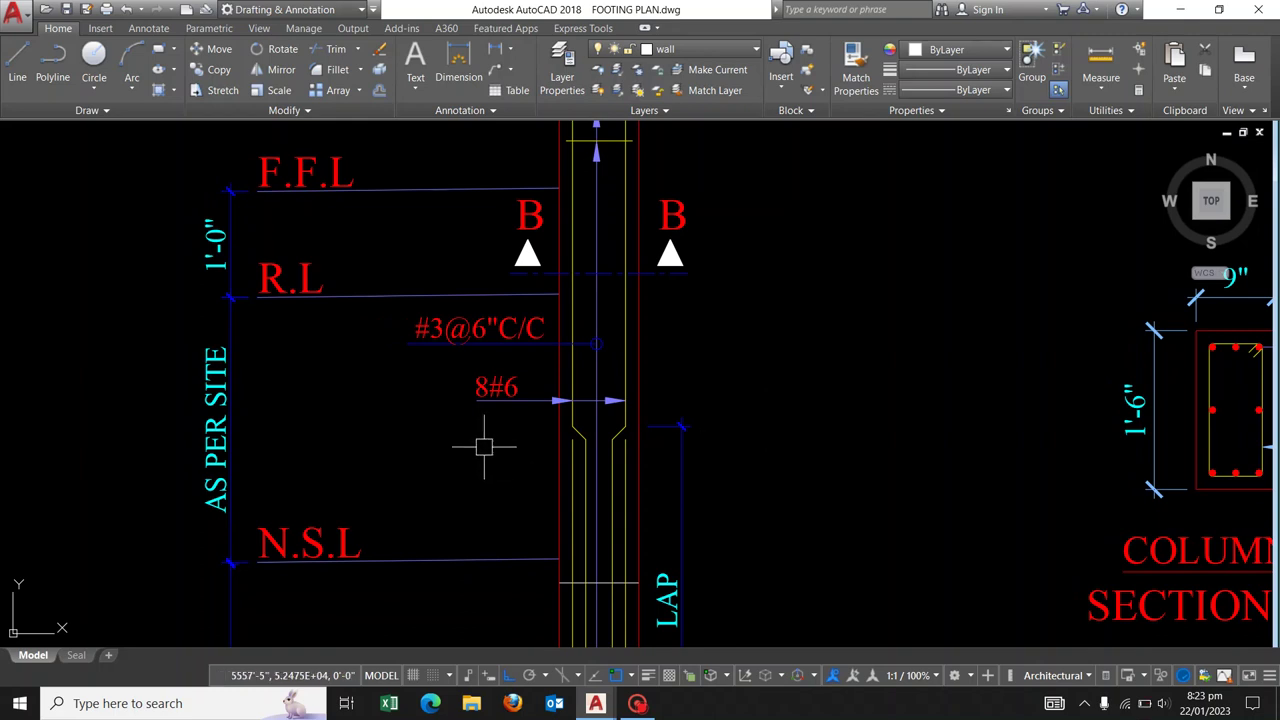
{"action": "scroll", "coordinate": [630, 406], "scroll_direction": "up", "scroll_amount": 4}
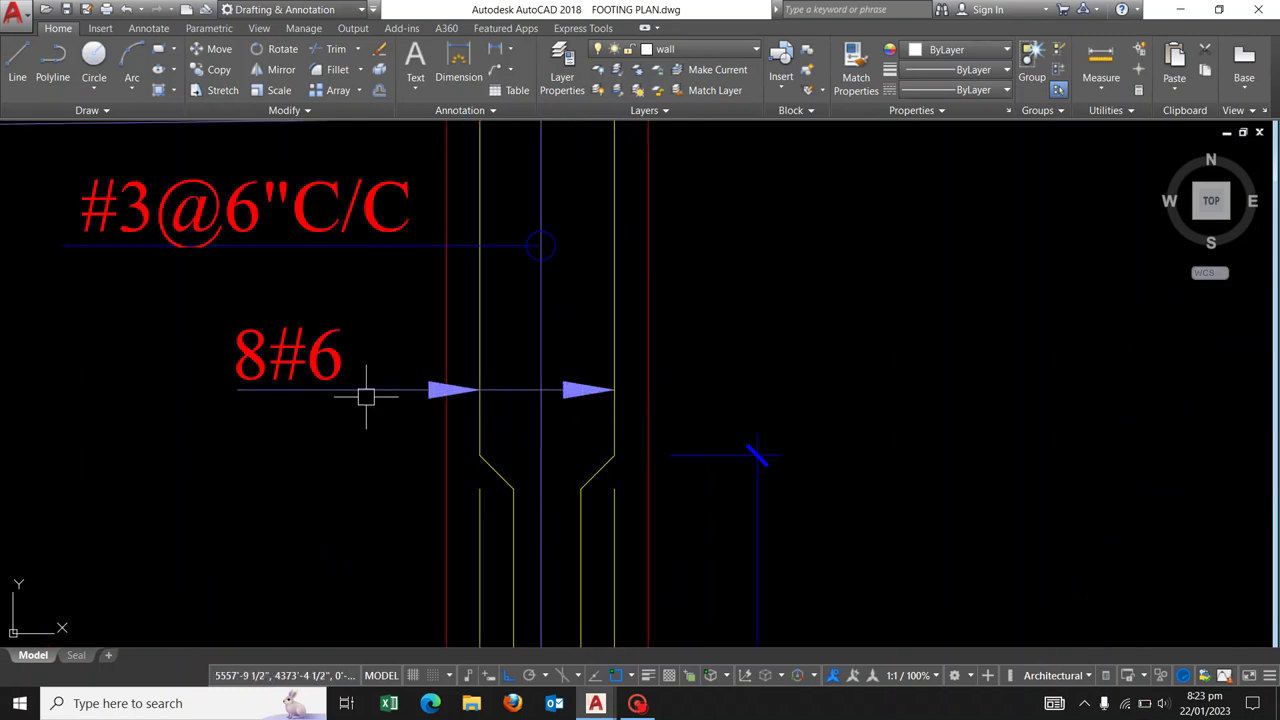
{"action": "middle_click_drag", "start_coordinate": [320, 408], "coordinate": [402, 440]}
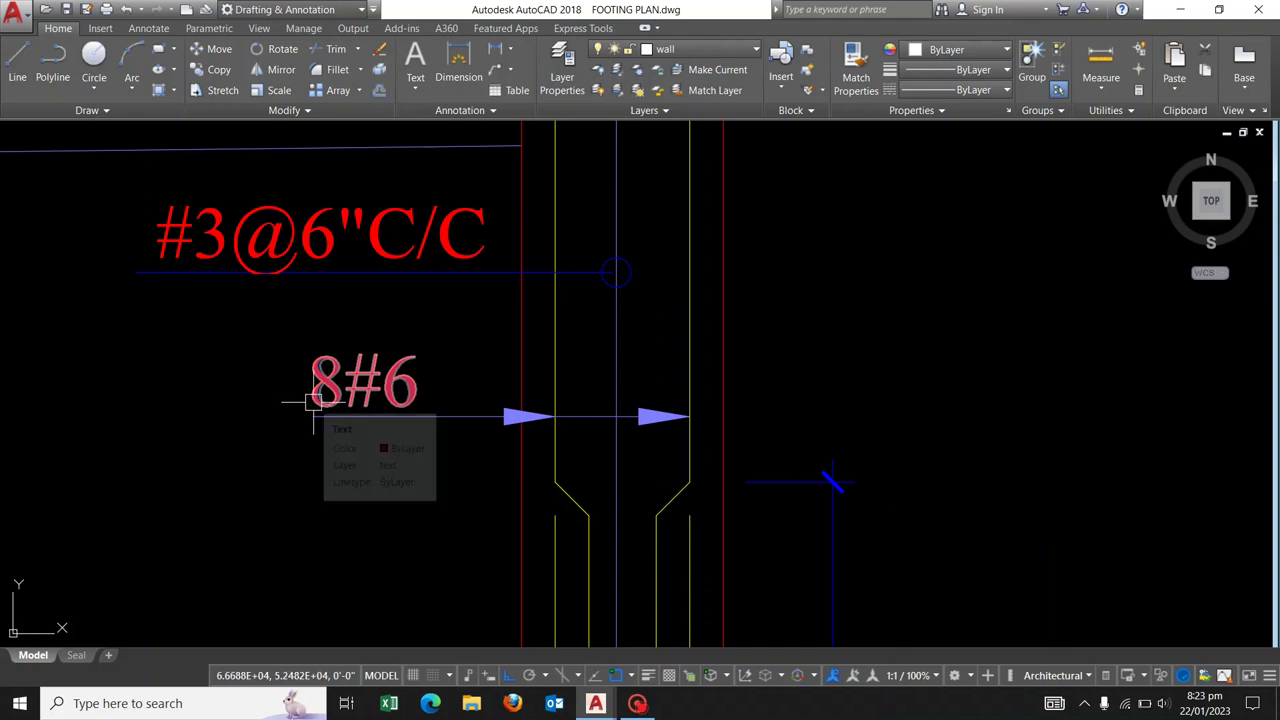
{"action": "middle_click_drag", "start_coordinate": [331, 422], "coordinate": [349, 443]}
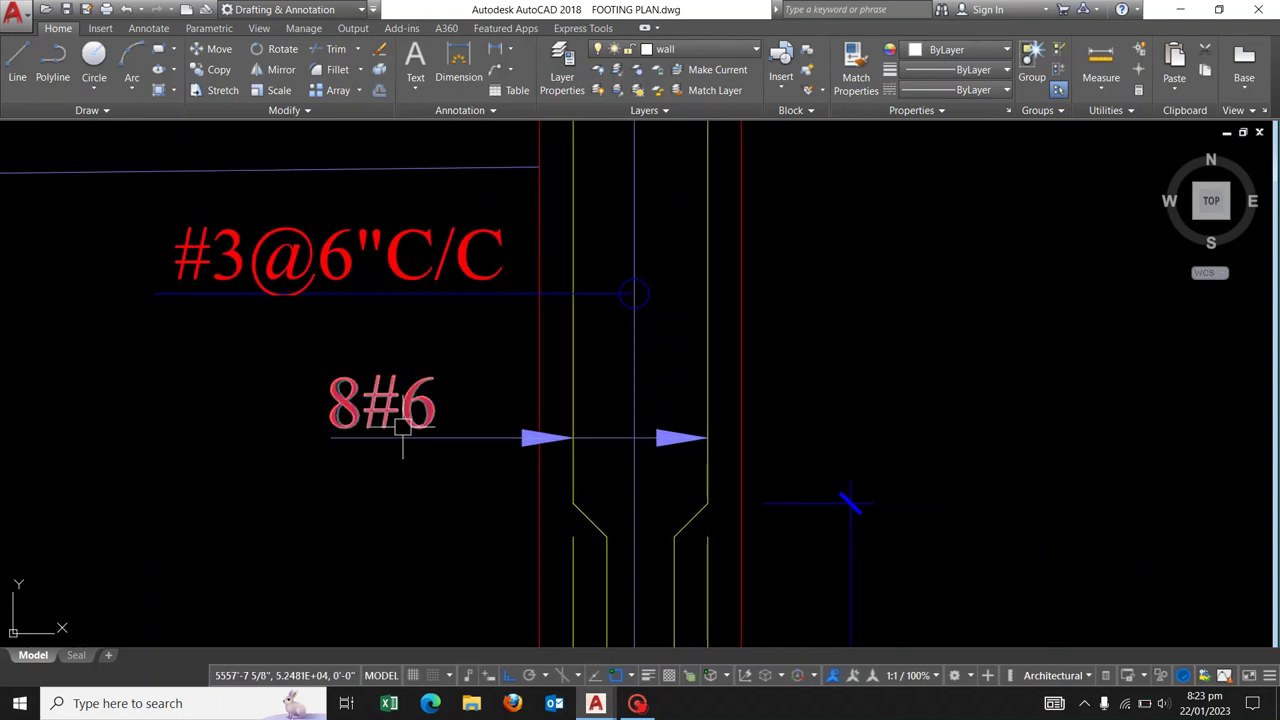
{"action": "scroll", "coordinate": [586, 434], "scroll_direction": "down", "scroll_amount": 2}
{"action": "scroll", "coordinate": [623, 343], "scroll_direction": "down", "scroll_amount": 1}
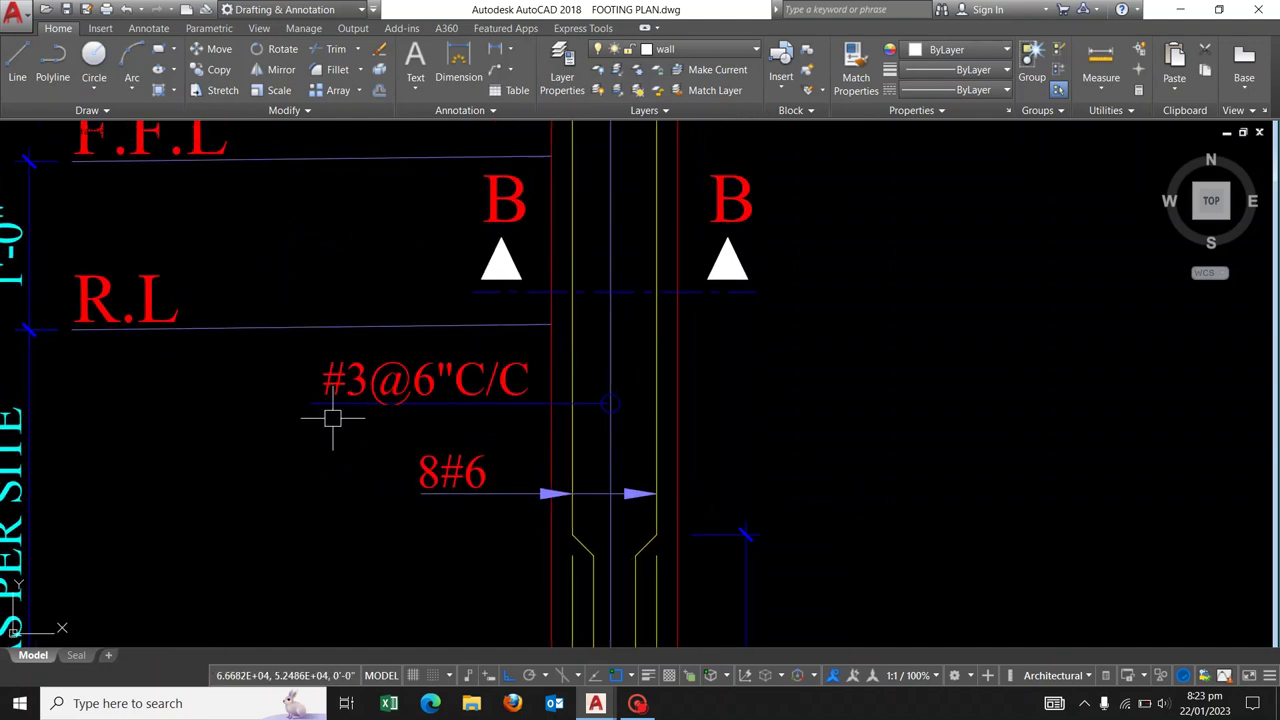
{"action": "scroll", "coordinate": [344, 405], "scroll_direction": "up", "scroll_amount": 2}
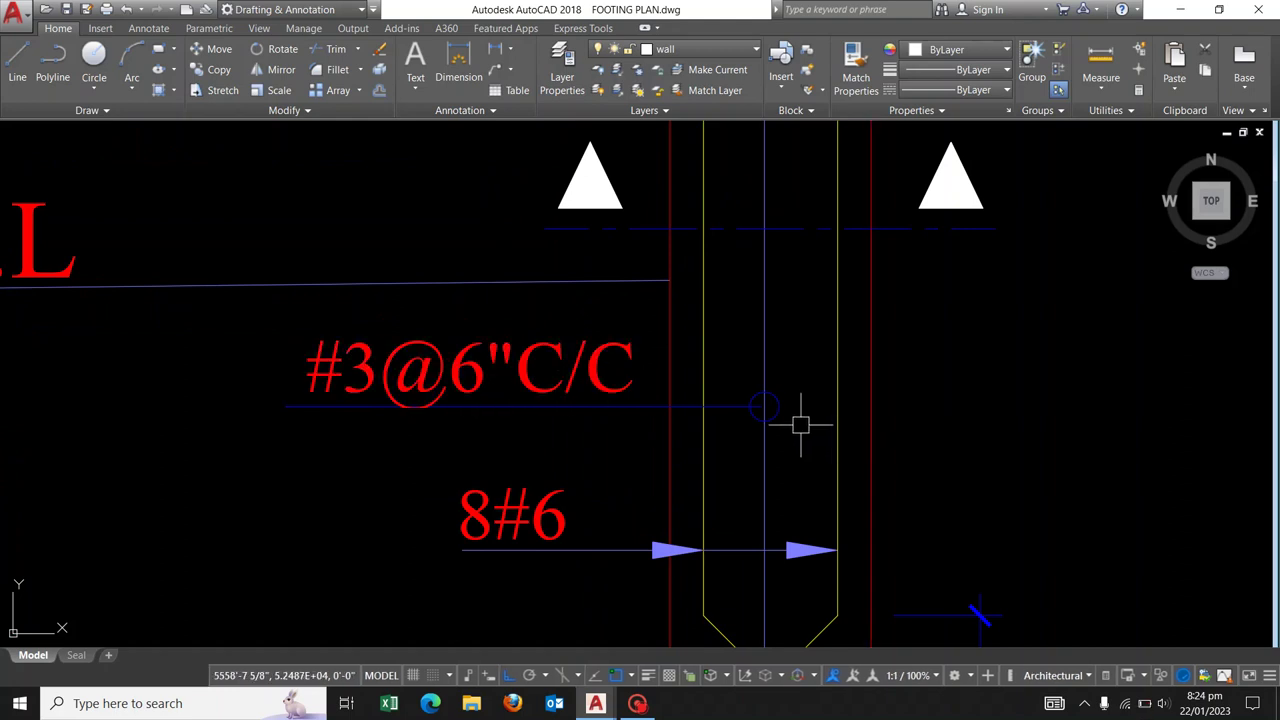
{"action": "scroll", "coordinate": [603, 409], "scroll_direction": "down", "scroll_amount": 2}
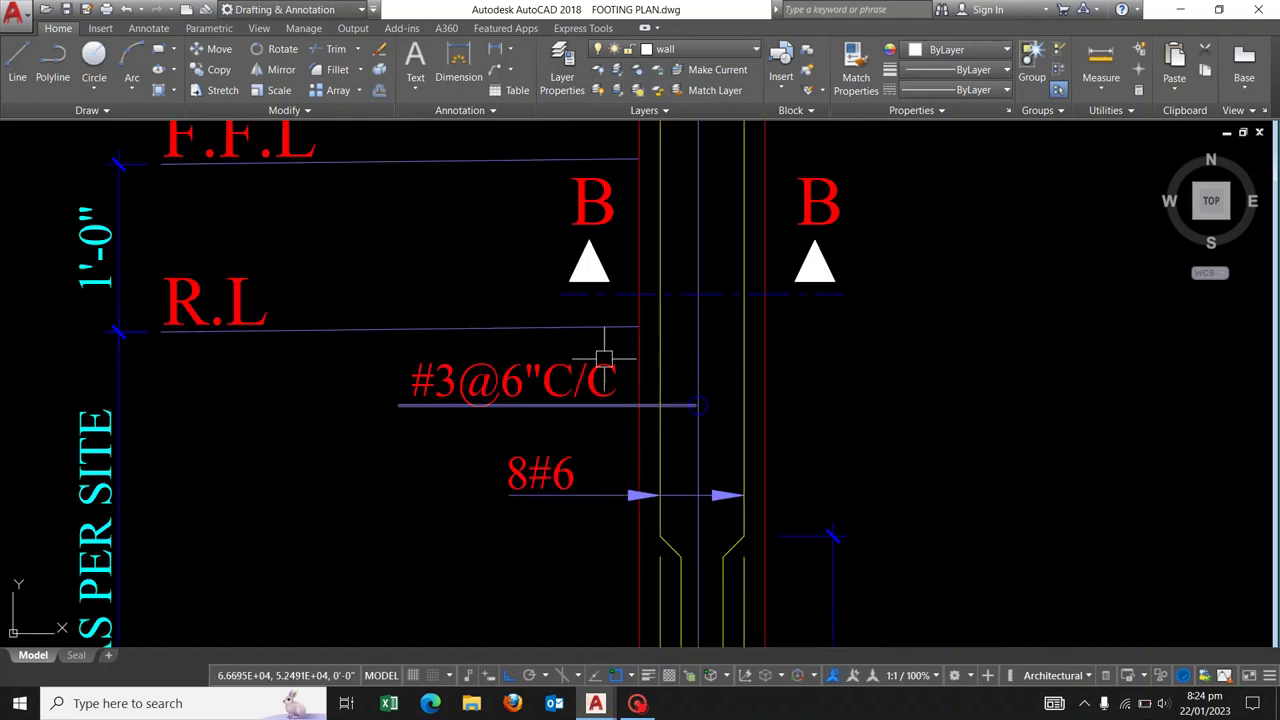
{"action": "middle_click_drag", "start_coordinate": [508, 306], "coordinate": [432, 353]}
{"action": "scroll", "coordinate": [432, 353], "scroll_direction": "down", "scroll_amount": 5}
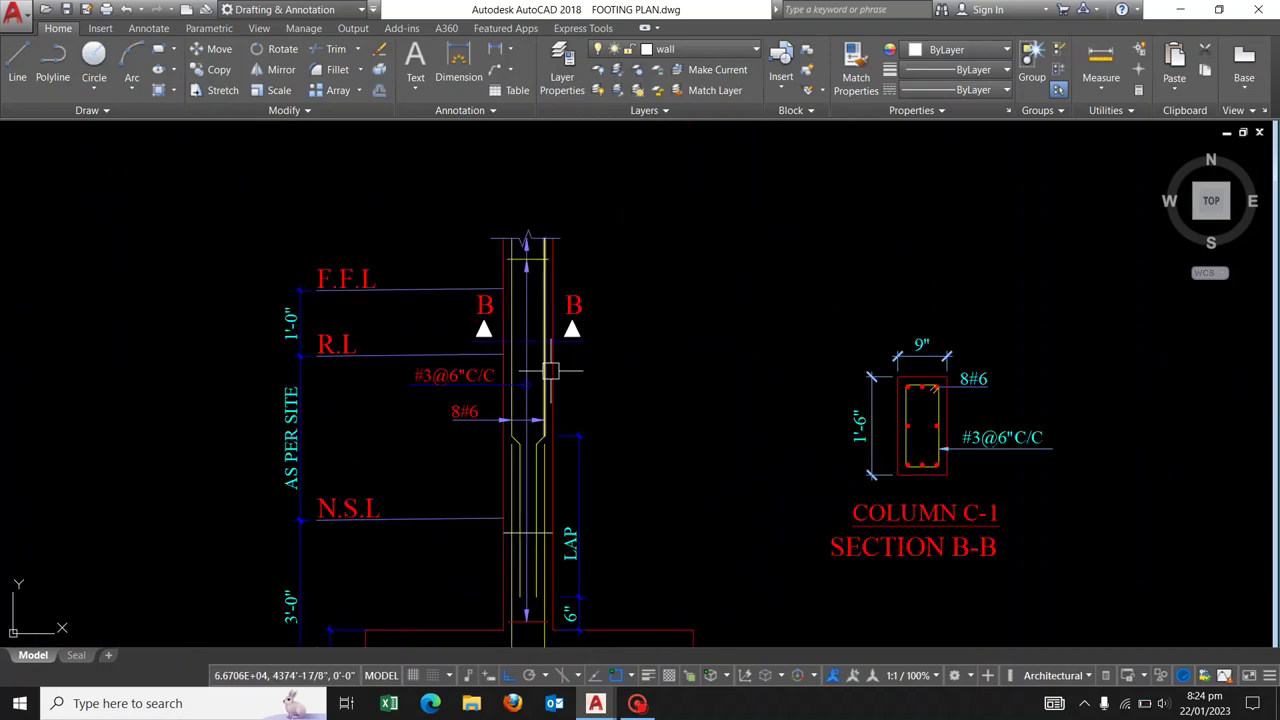
{"action": "middle_click_drag", "start_coordinate": [550, 373], "coordinate": [554, 321]}
{"action": "scroll", "coordinate": [548, 190], "scroll_direction": "down", "scroll_amount": 1}
{"action": "scroll", "coordinate": [548, 190], "scroll_direction": "down", "scroll_amount": 1}
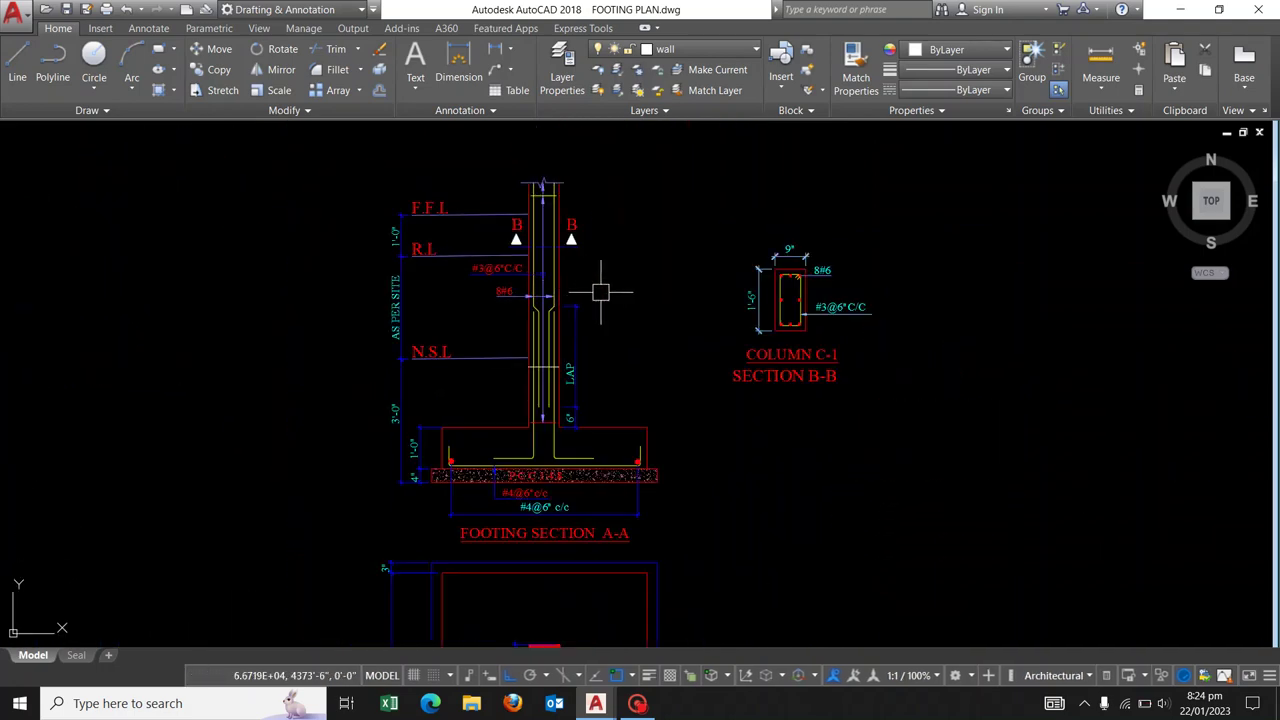
{"action": "scroll", "coordinate": [600, 560], "scroll_direction": "up", "scroll_amount": 5}
{"action": "scroll", "coordinate": [574, 371], "scroll_direction": "down", "scroll_amount": 3}
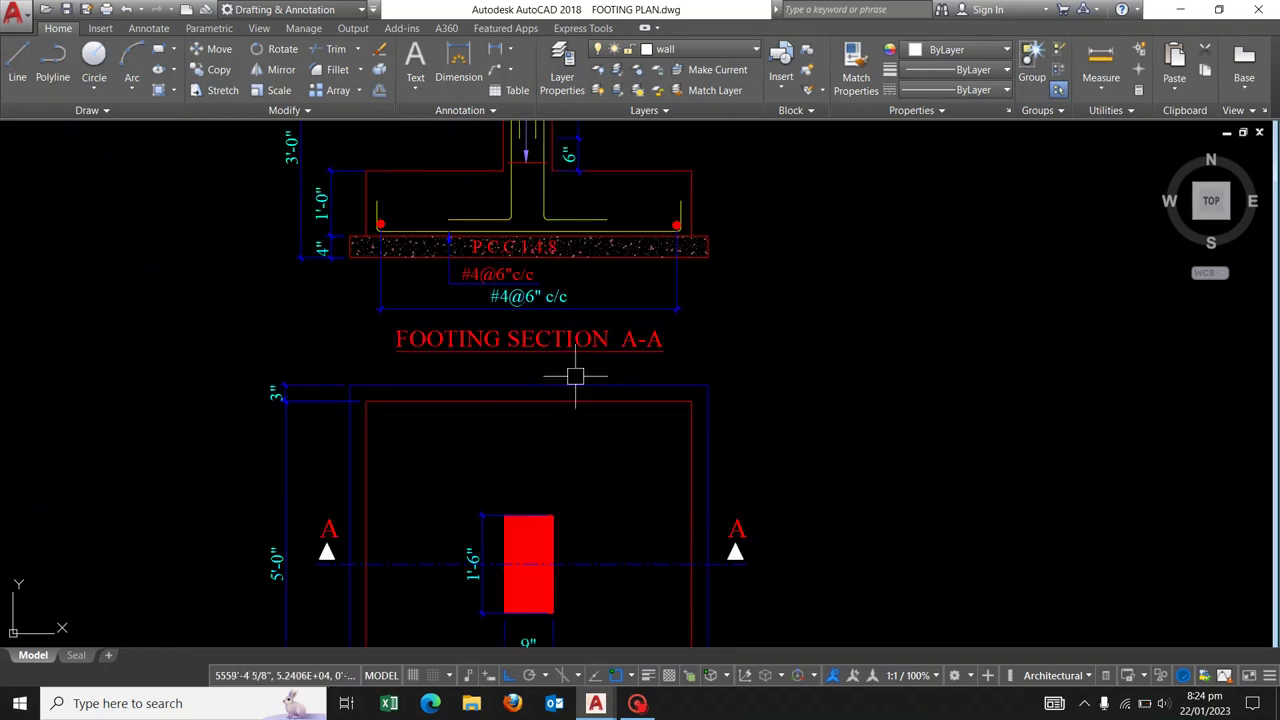
Frame the full footing section beside the Column C-1 detail, then zoom in on Column C-1 Section B-B.
{"action": "middle_click_drag", "start_coordinate": [819, 365], "coordinate": [794, 609]}
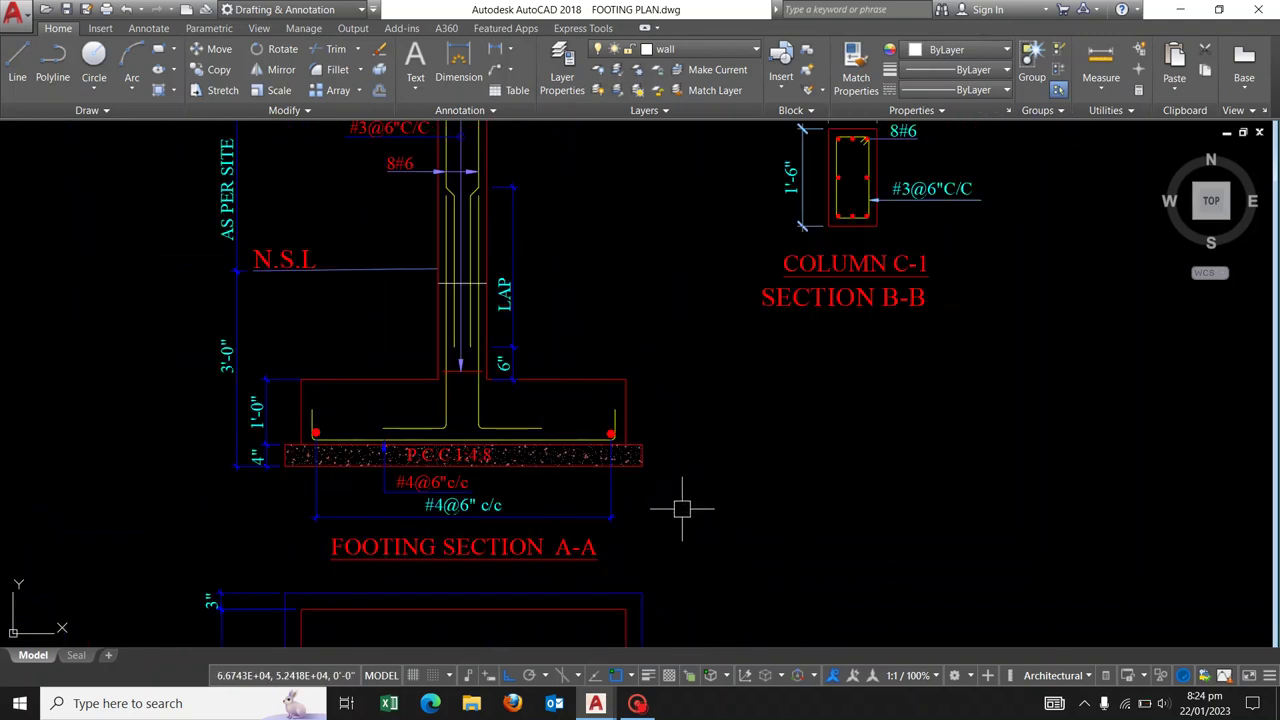
{"action": "mouse_move", "coordinate": [695, 411]}
{"action": "middle_mouse_down"}
{"action": "mouse_move", "coordinate": [673, 361]}
{"action": "mouse_move", "coordinate": [700, 420]}
{"action": "middle_mouse_up"}
{"action": "scroll", "coordinate": [677, 457], "scroll_direction": "down", "scroll_amount": 2}
{"action": "scroll", "coordinate": [610, 325], "scroll_direction": "down", "scroll_amount": 1}
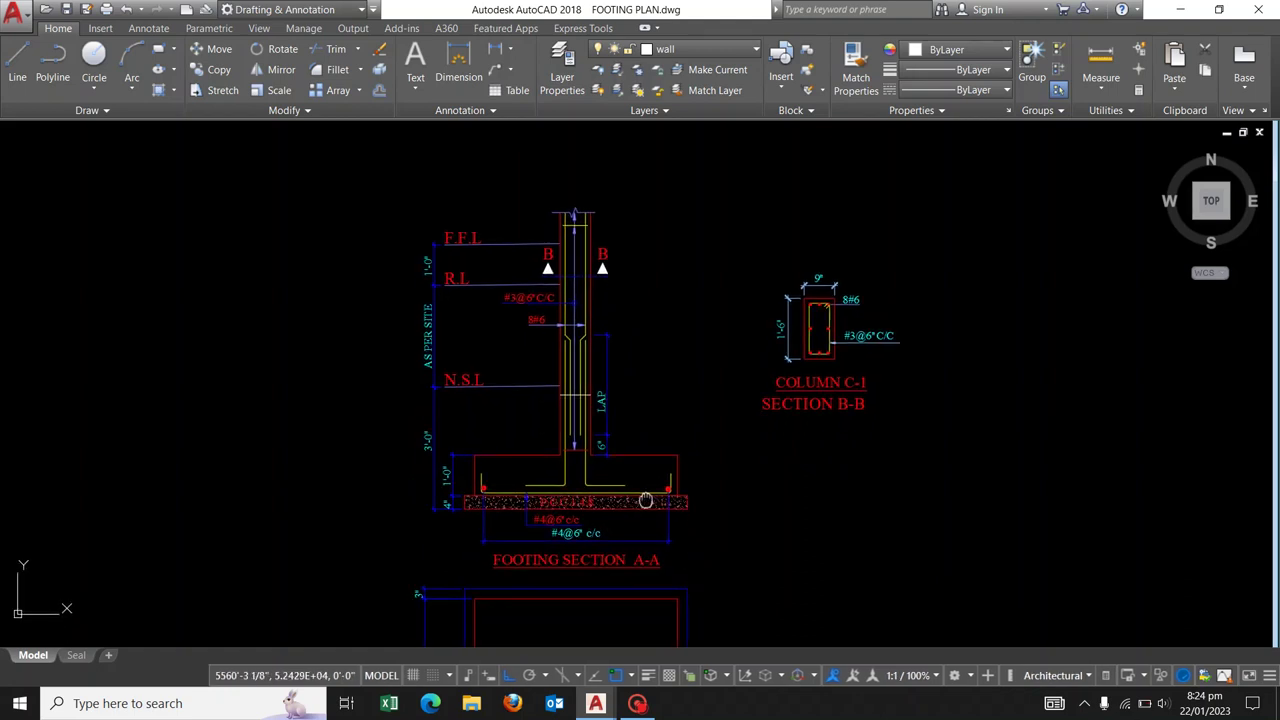
{"action": "scroll", "coordinate": [559, 309], "scroll_direction": "up", "scroll_amount": 2}
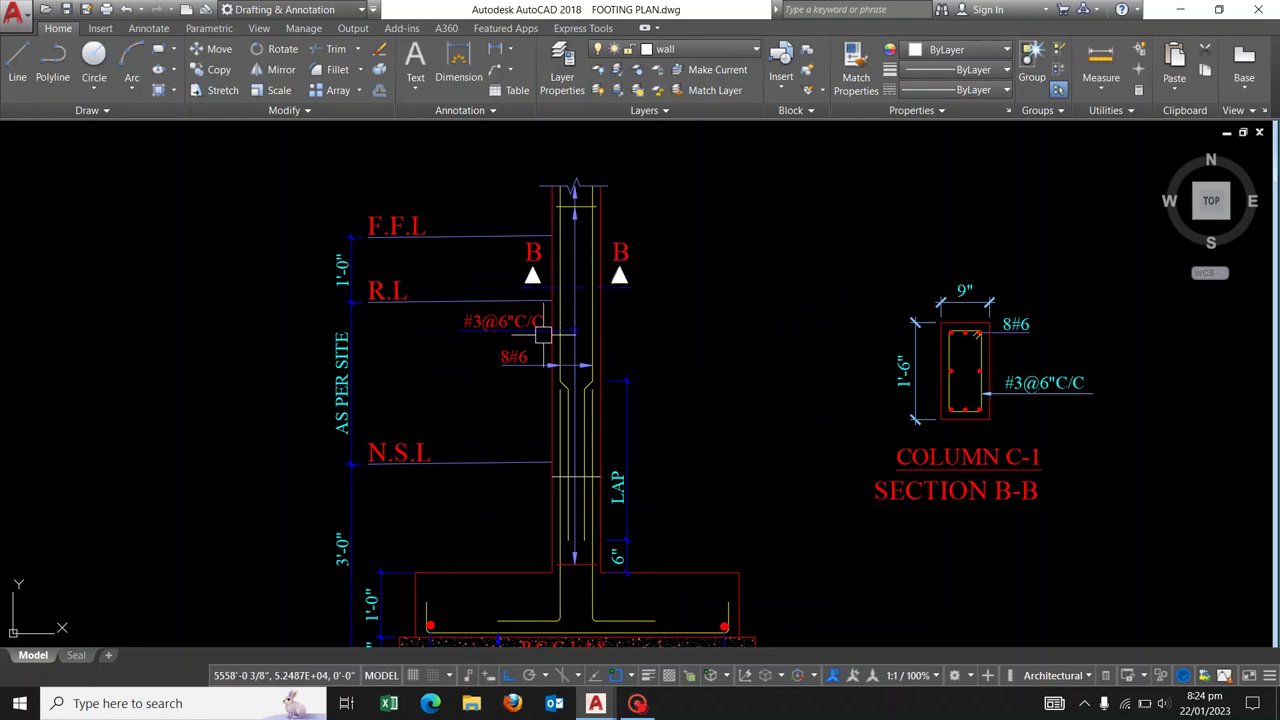
{"action": "scroll", "coordinate": [586, 269], "scroll_direction": "up", "scroll_amount": 3}
{"action": "scroll", "coordinate": [532, 279], "scroll_direction": "down", "scroll_amount": 3}
{"action": "scroll", "coordinate": [532, 279], "scroll_direction": "up", "scroll_amount": 1}
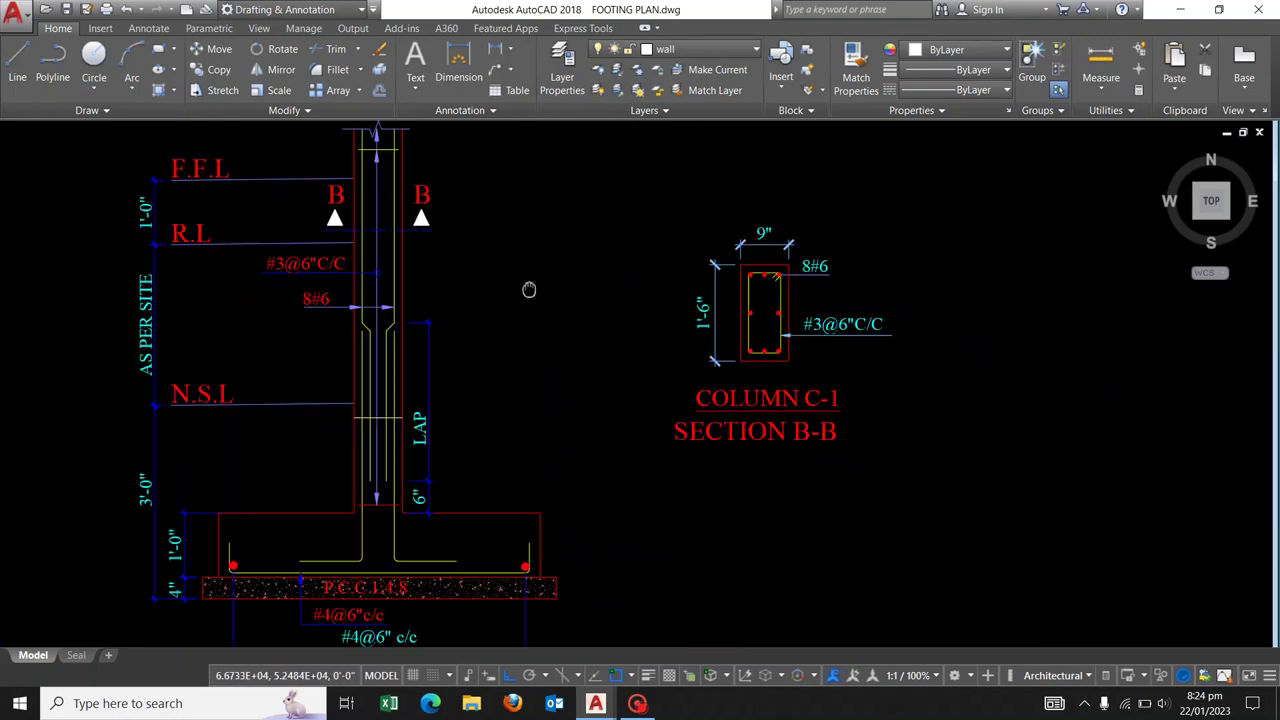
{"action": "scroll", "coordinate": [843, 363], "scroll_direction": "up", "scroll_amount": 2}
{"action": "scroll", "coordinate": [770, 335], "scroll_direction": "down", "scroll_amount": 3}
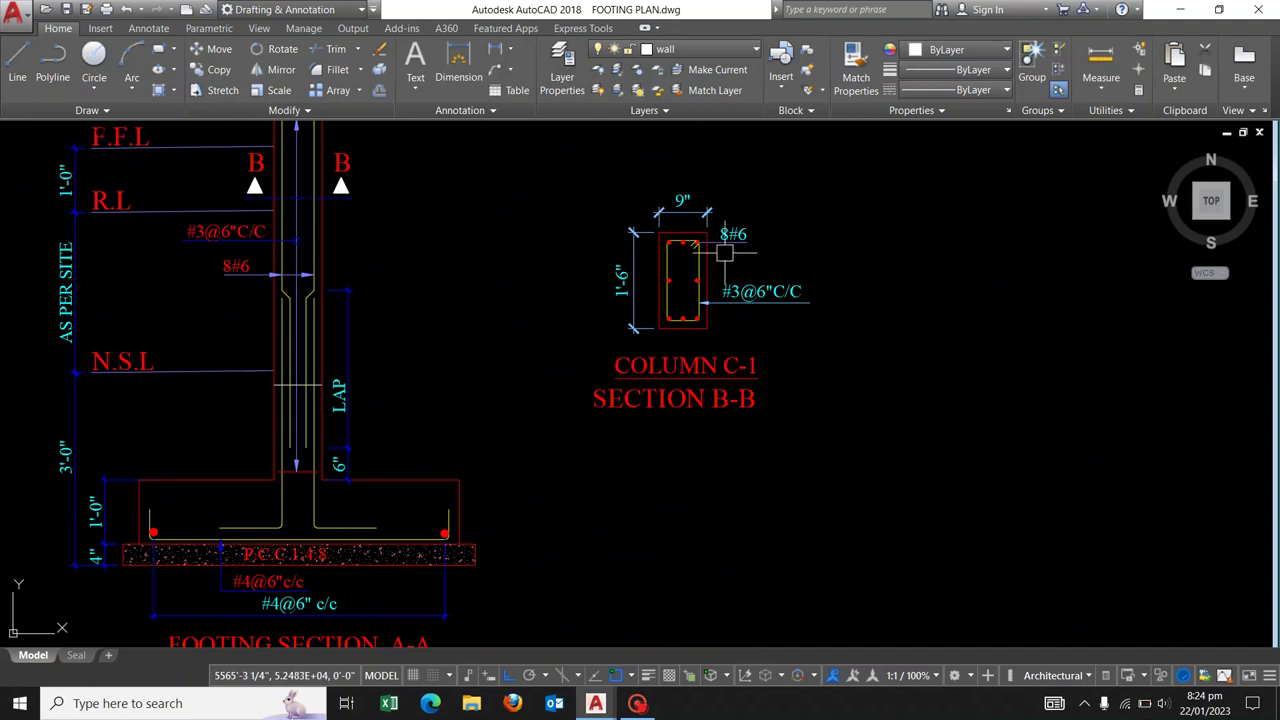
{"action": "middle_click_drag", "start_coordinate": [717, 263], "coordinate": [695, 294]}
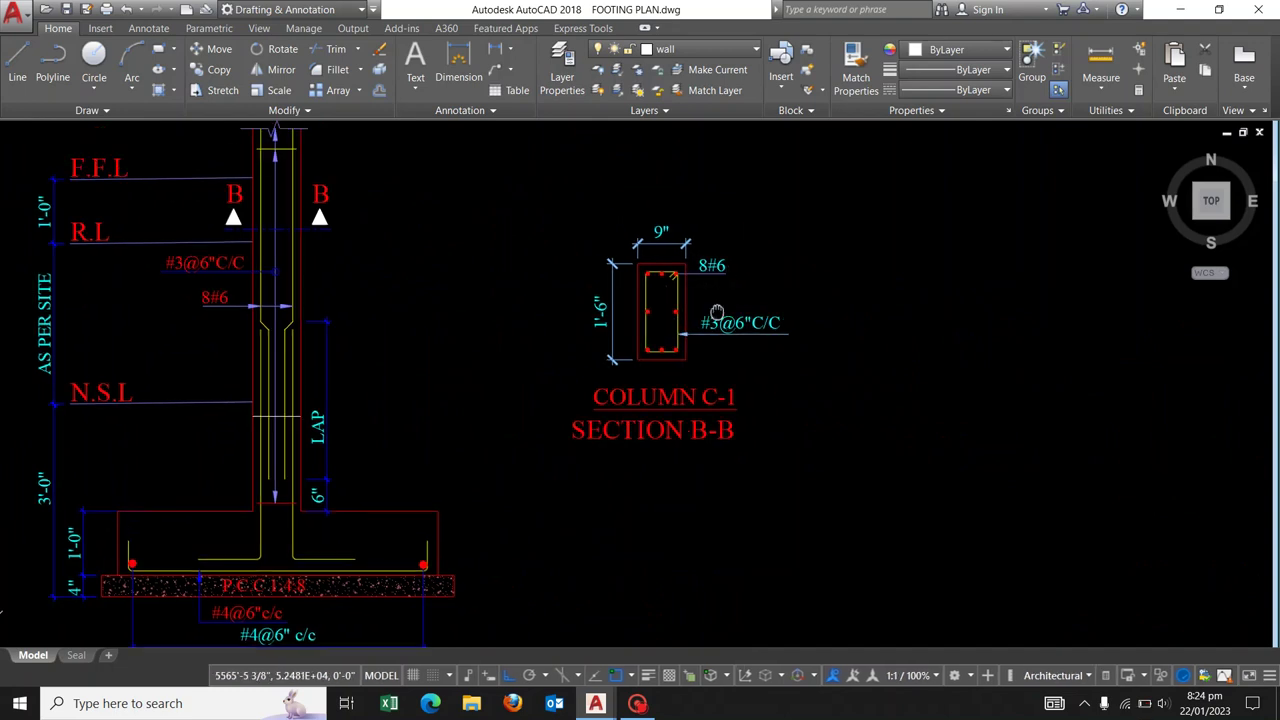
{"action": "middle_click_drag", "start_coordinate": [400, 309], "coordinate": [414, 343]}
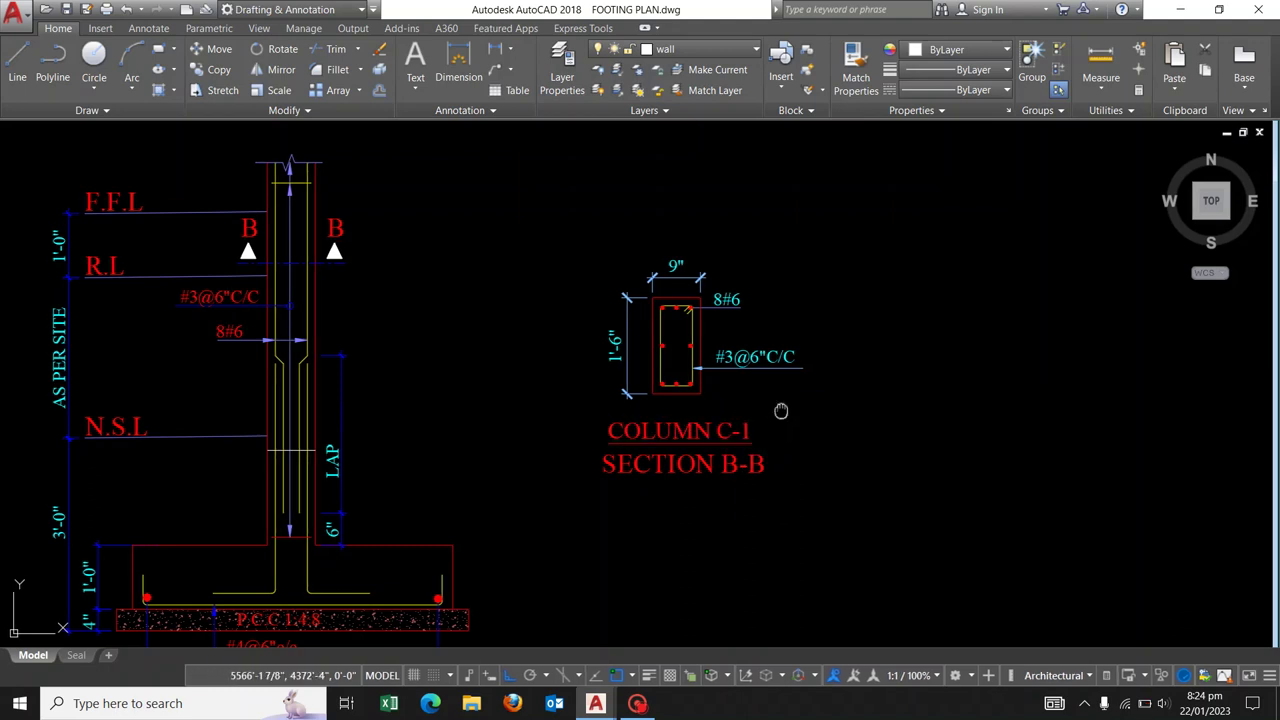
{"action": "middle_click_drag", "start_coordinate": [780, 409], "coordinate": [784, 414]}
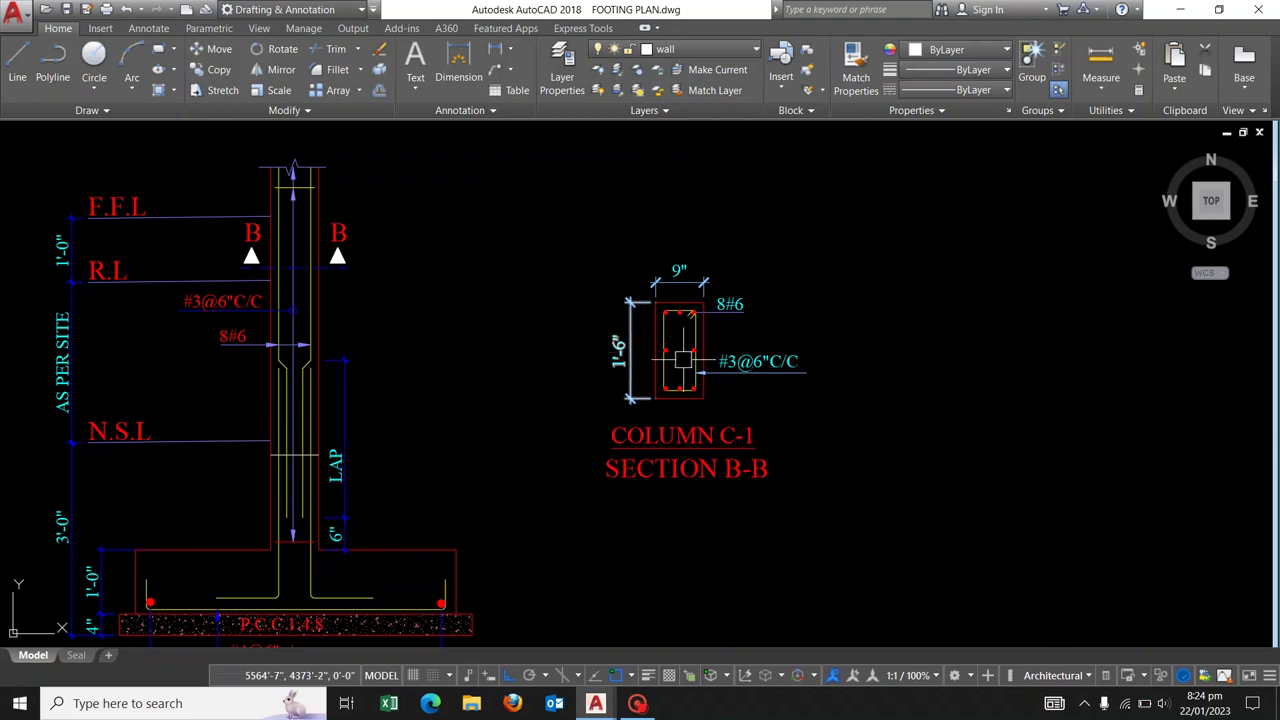
{"action": "scroll", "coordinate": [668, 335], "scroll_direction": "up", "scroll_amount": 4}
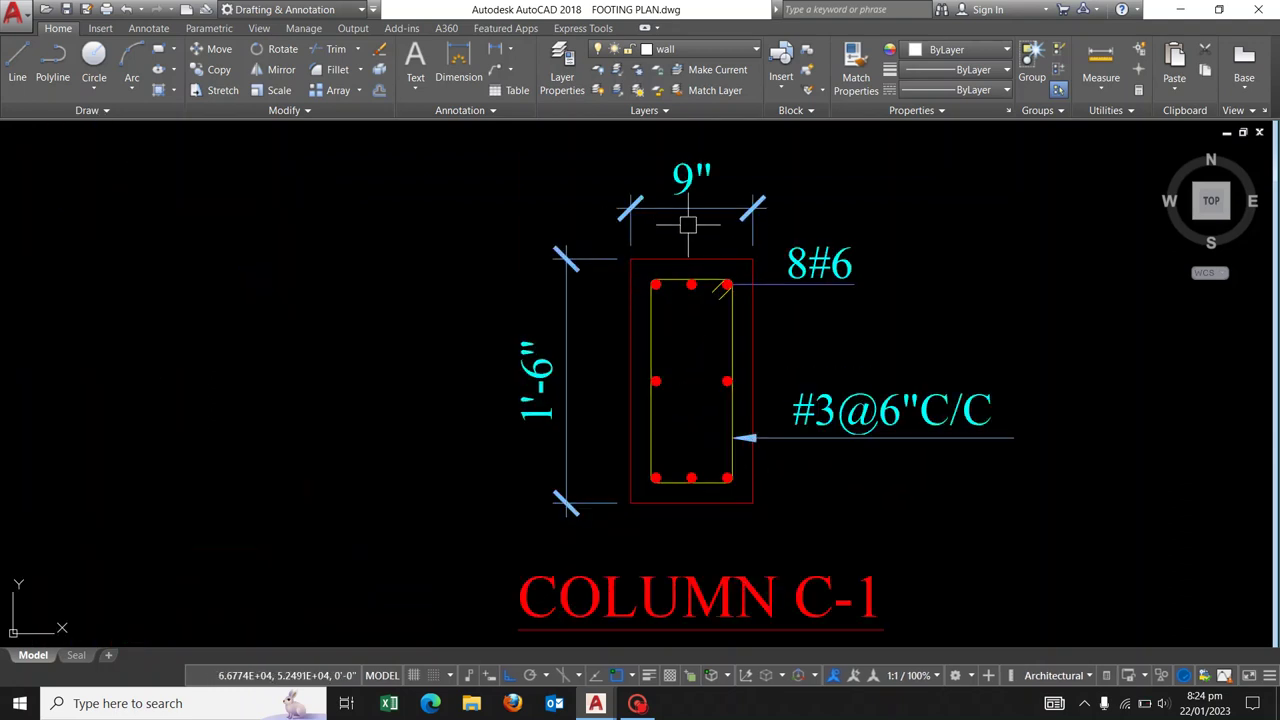
Zoom in and out over the Column C-1 Section B-B detail.
{"action": "scroll", "coordinate": [660, 243], "scroll_direction": "down", "scroll_amount": 5}
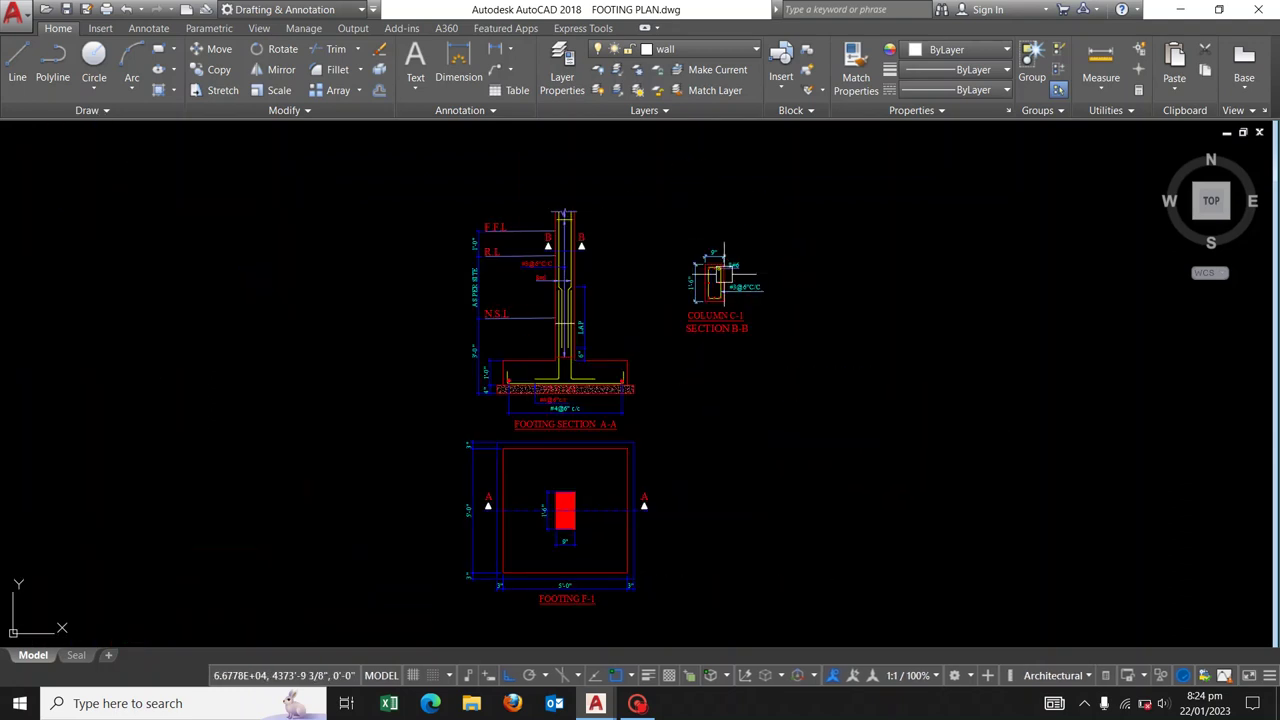
{"action": "scroll", "coordinate": [449, 343], "scroll_direction": "down", "scroll_amount": 3}
{"action": "scroll", "coordinate": [440, 370], "scroll_direction": "up", "scroll_amount": 2}
{"action": "scroll", "coordinate": [251, 329], "scroll_direction": "up", "scroll_amount": 4}
{"action": "scroll", "coordinate": [230, 410], "scroll_direction": "down", "scroll_amount": 2}
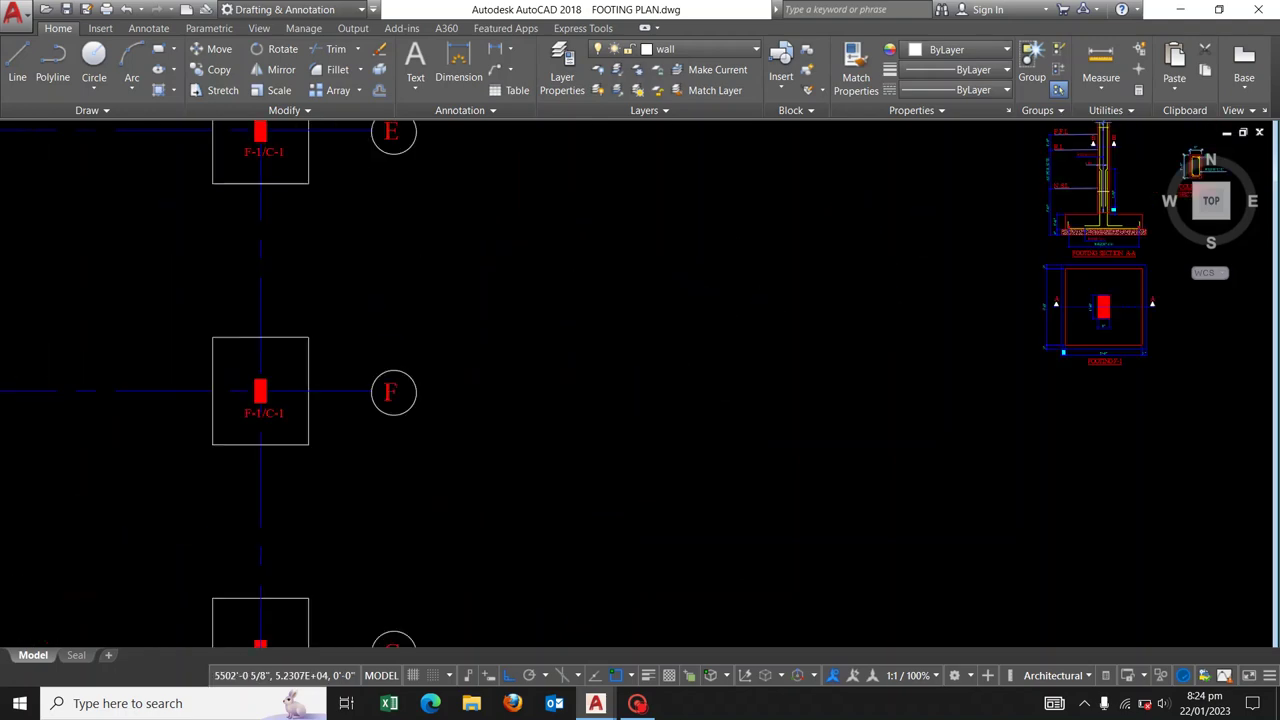
{"action": "scroll", "coordinate": [230, 395], "scroll_direction": "down", "scroll_amount": 2}
{"action": "scroll", "coordinate": [838, 368], "scroll_direction": "up", "scroll_amount": 5}
{"action": "scroll", "coordinate": [740, 291], "scroll_direction": "up", "scroll_amount": 3}
{"action": "scroll", "coordinate": [671, 349], "scroll_direction": "down", "scroll_amount": 2}
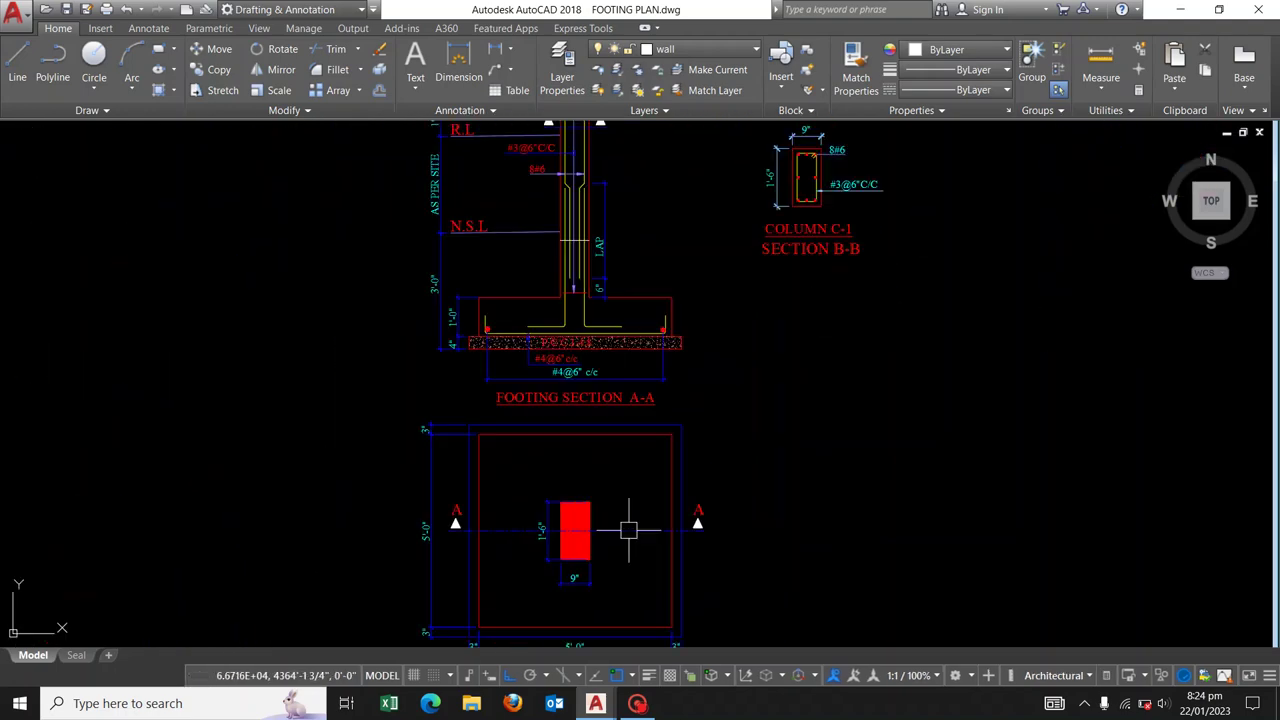
{"action": "scroll", "coordinate": [640, 470], "scroll_direction": "down", "scroll_amount": 3}
{"action": "scroll", "coordinate": [657, 420], "scroll_direction": "up", "scroll_amount": 4}
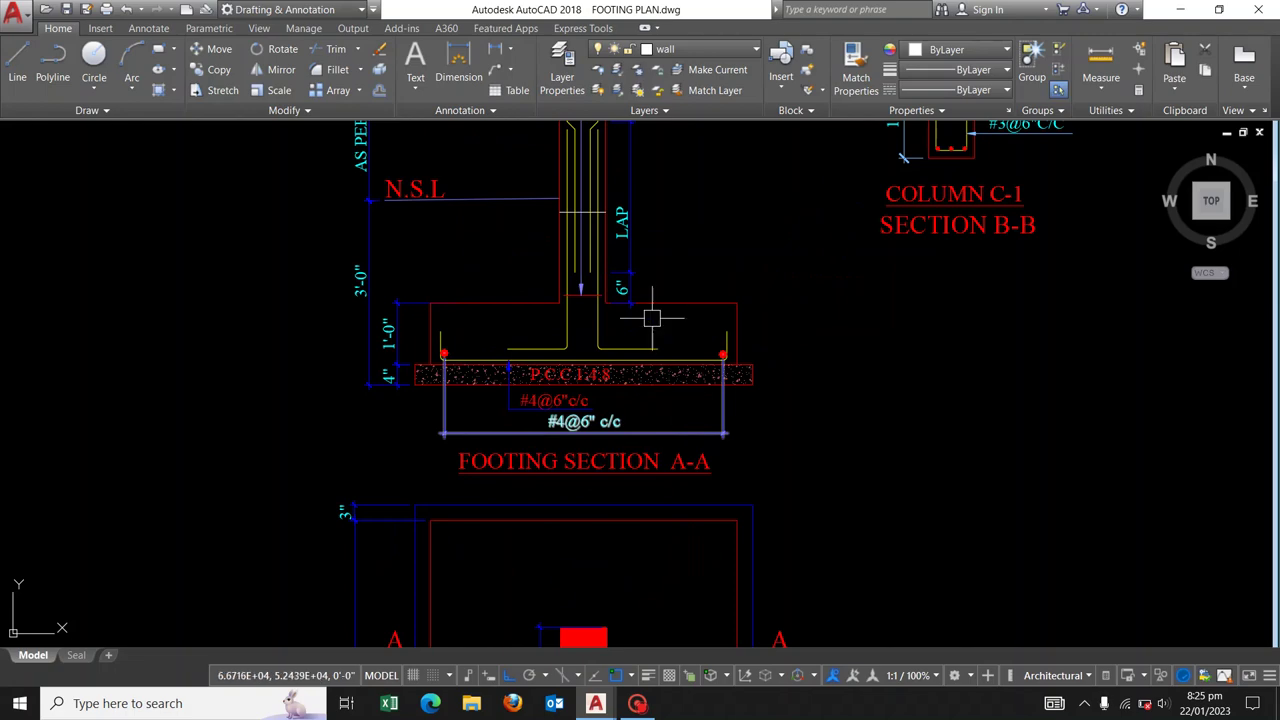
Recentre on Footing Section A-A and the section details, then zoom in for close inspection.
{"action": "middle_click_drag", "start_coordinate": [651, 318], "coordinate": [523, 317]}
{"action": "scroll", "coordinate": [571, 229], "scroll_direction": "down", "scroll_amount": 2}
{"action": "scroll", "coordinate": [563, 160], "scroll_direction": "up", "scroll_amount": 2}
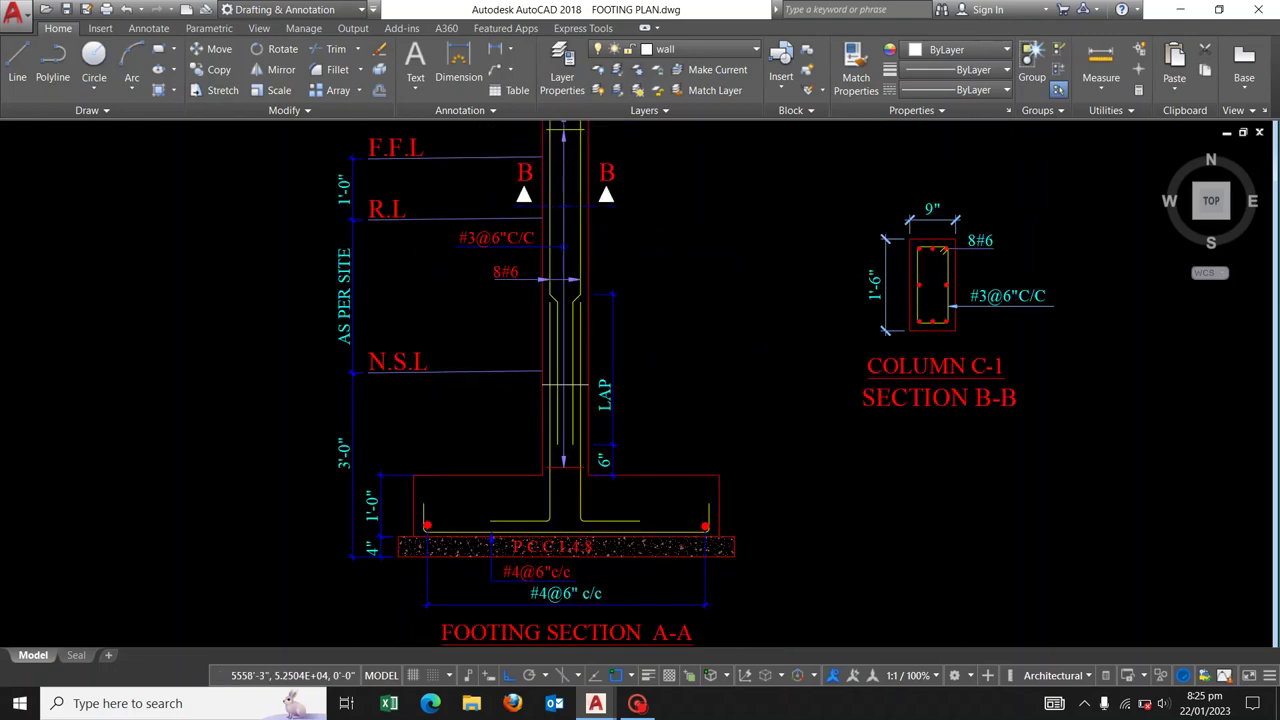
{"action": "scroll", "coordinate": [620, 175], "scroll_direction": "up", "scroll_amount": 4}
{"action": "scroll", "coordinate": [590, 210], "scroll_direction": "down", "scroll_amount": 6}
{"action": "middle_click_drag", "start_coordinate": [617, 241], "coordinate": [563, 251]}
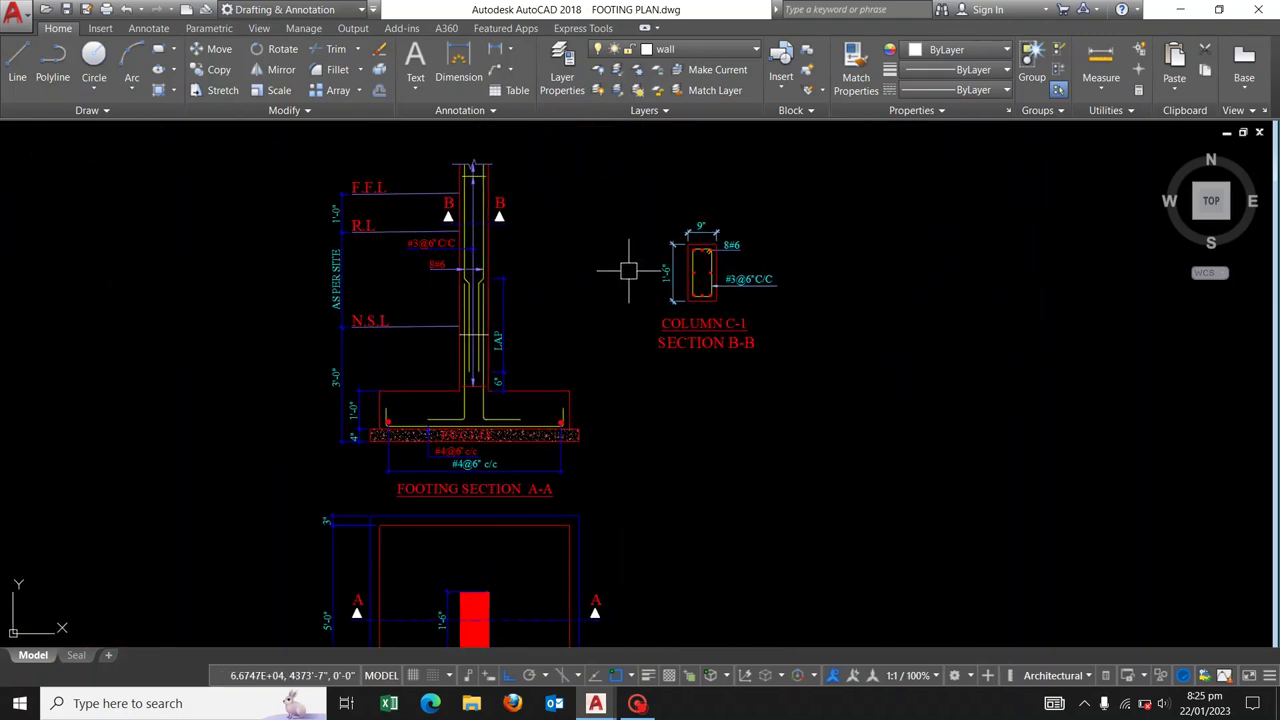
{"action": "scroll", "coordinate": [705, 280], "scroll_direction": "up", "scroll_amount": 2}
{"action": "scroll", "coordinate": [700, 300], "scroll_direction": "up", "scroll_amount": 2}
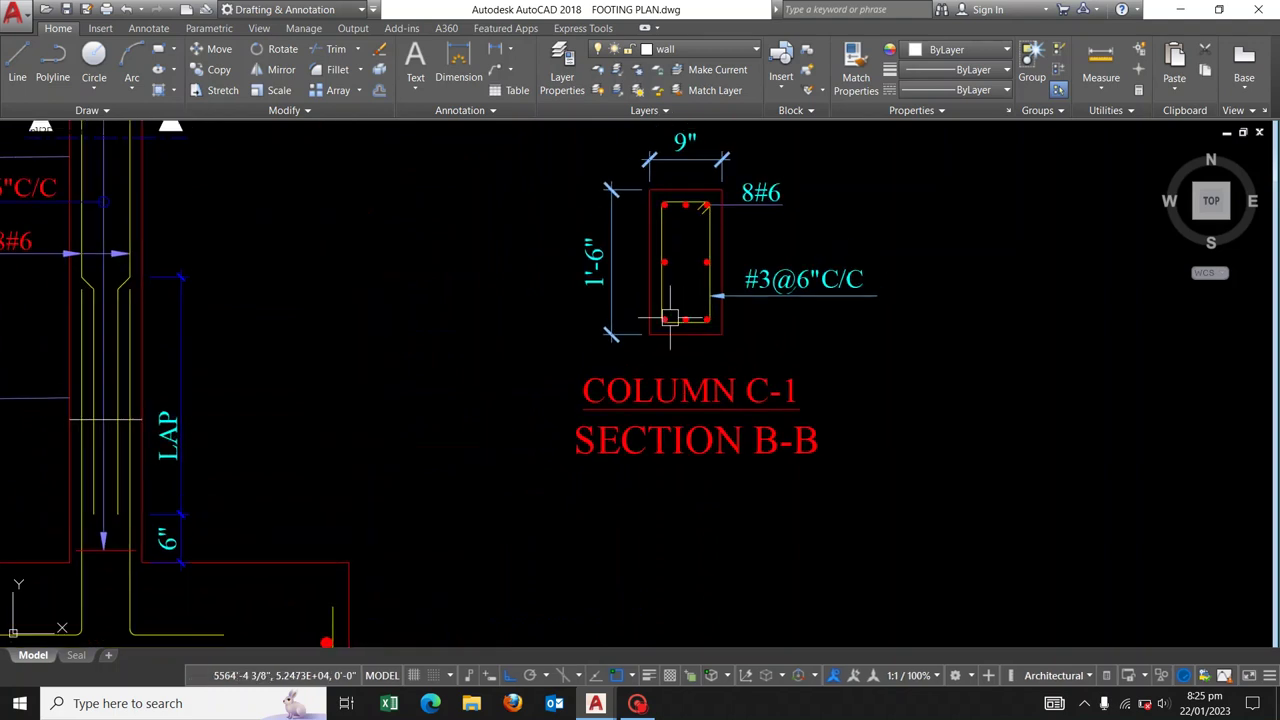
{"action": "scroll", "coordinate": [727, 370], "scroll_direction": "down", "scroll_amount": 2}
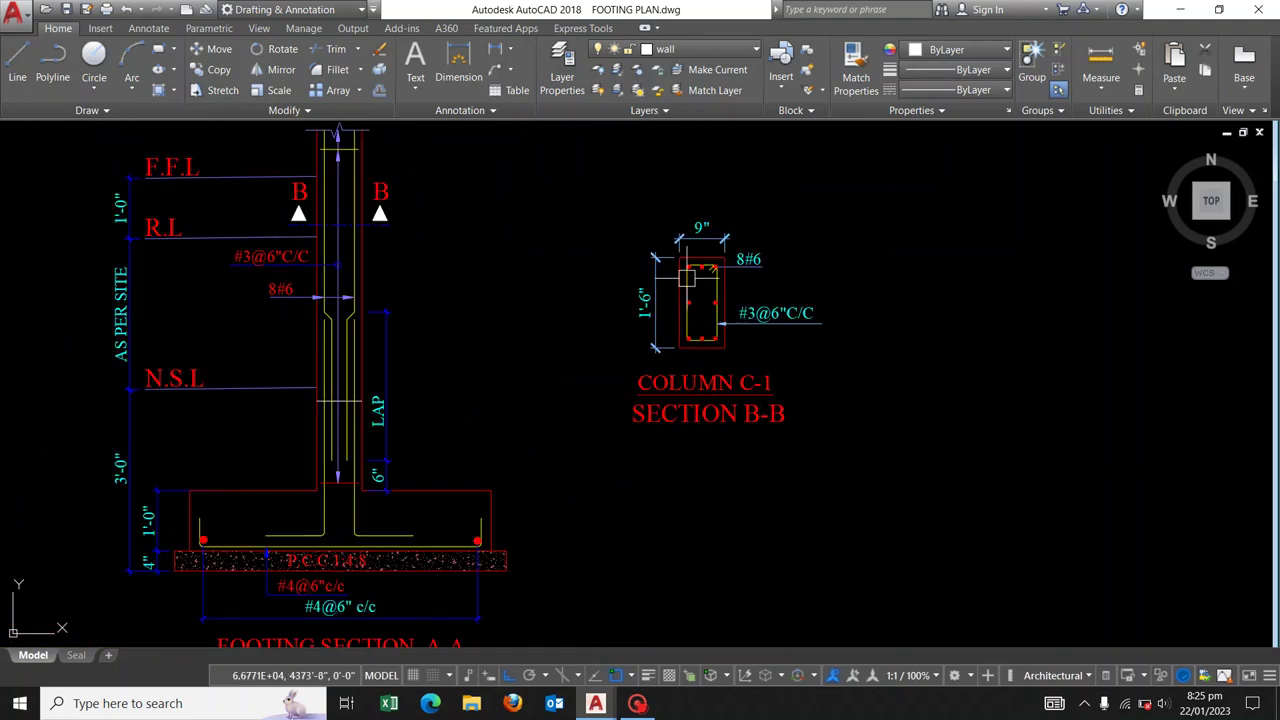
{"action": "scroll", "coordinate": [687, 278], "scroll_direction": "up", "scroll_amount": 2}
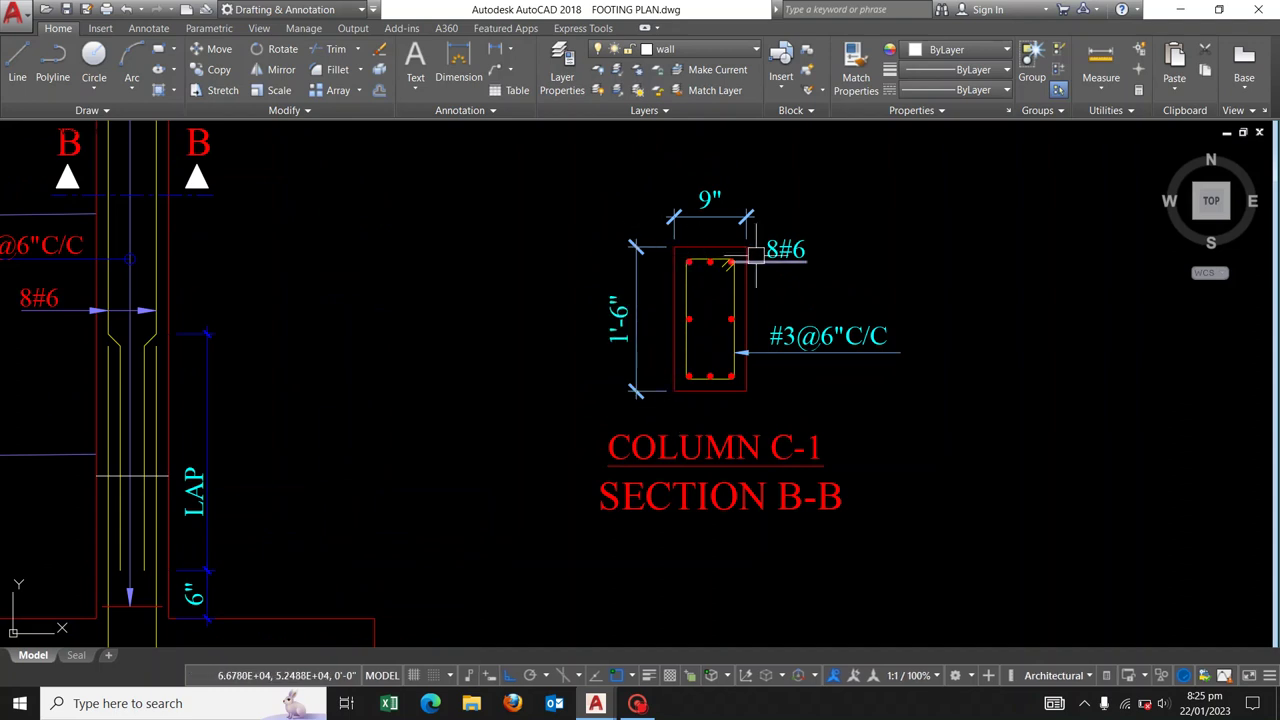
{"action": "mouse_move", "coordinate": [755, 252]}
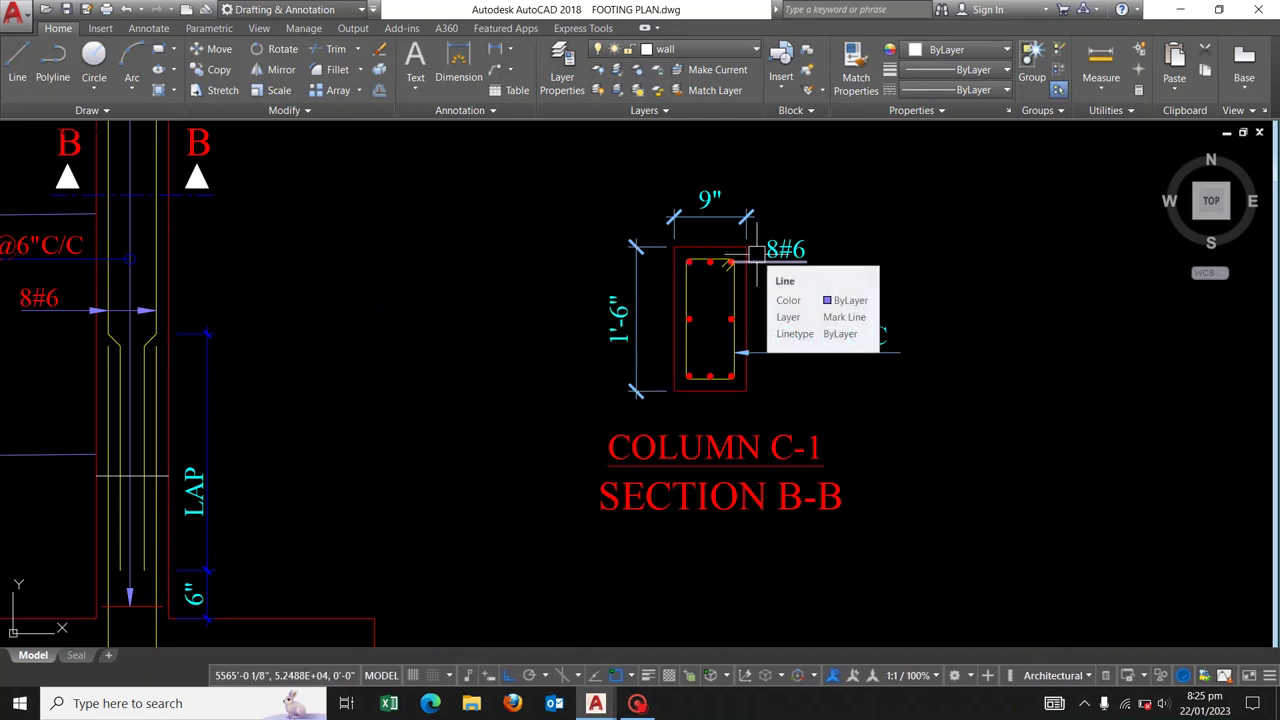
{"action": "scroll", "coordinate": [770, 262], "scroll_direction": "up", "scroll_amount": 2}
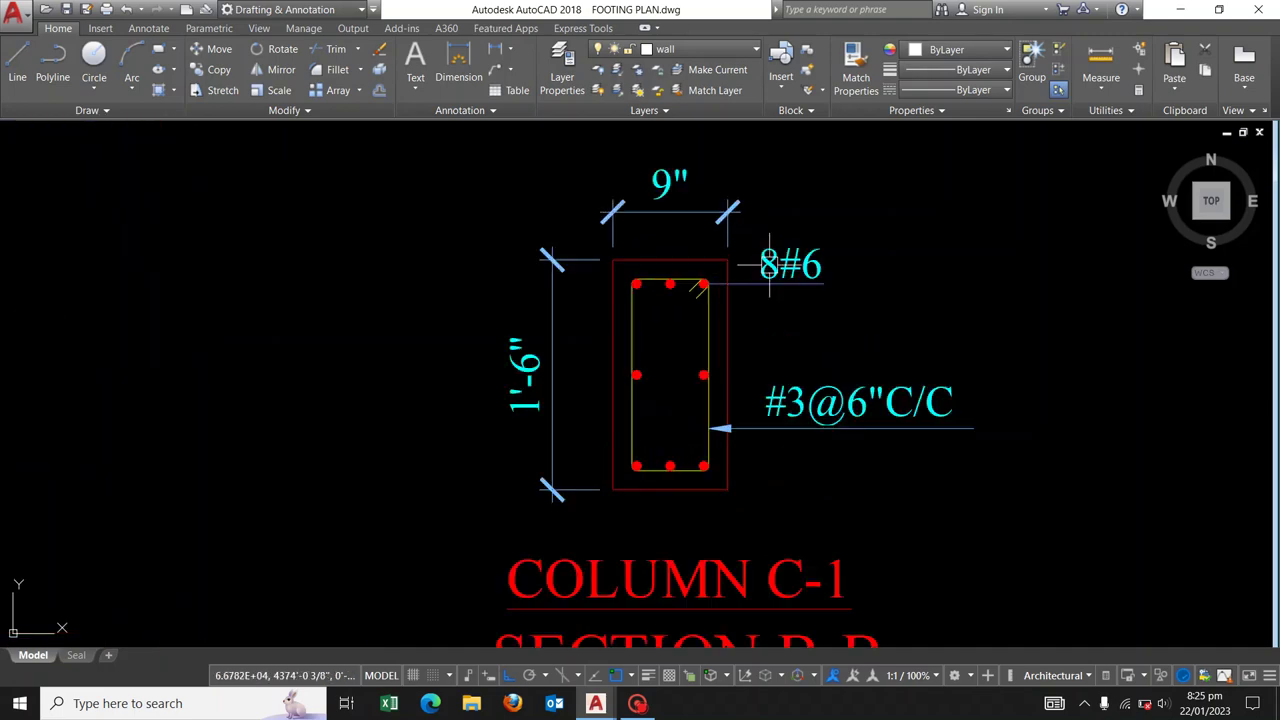
{"action": "scroll", "coordinate": [690, 290], "scroll_direction": "up", "scroll_amount": 2}
{"action": "scroll", "coordinate": [686, 255], "scroll_direction": "up", "scroll_amount": 2}
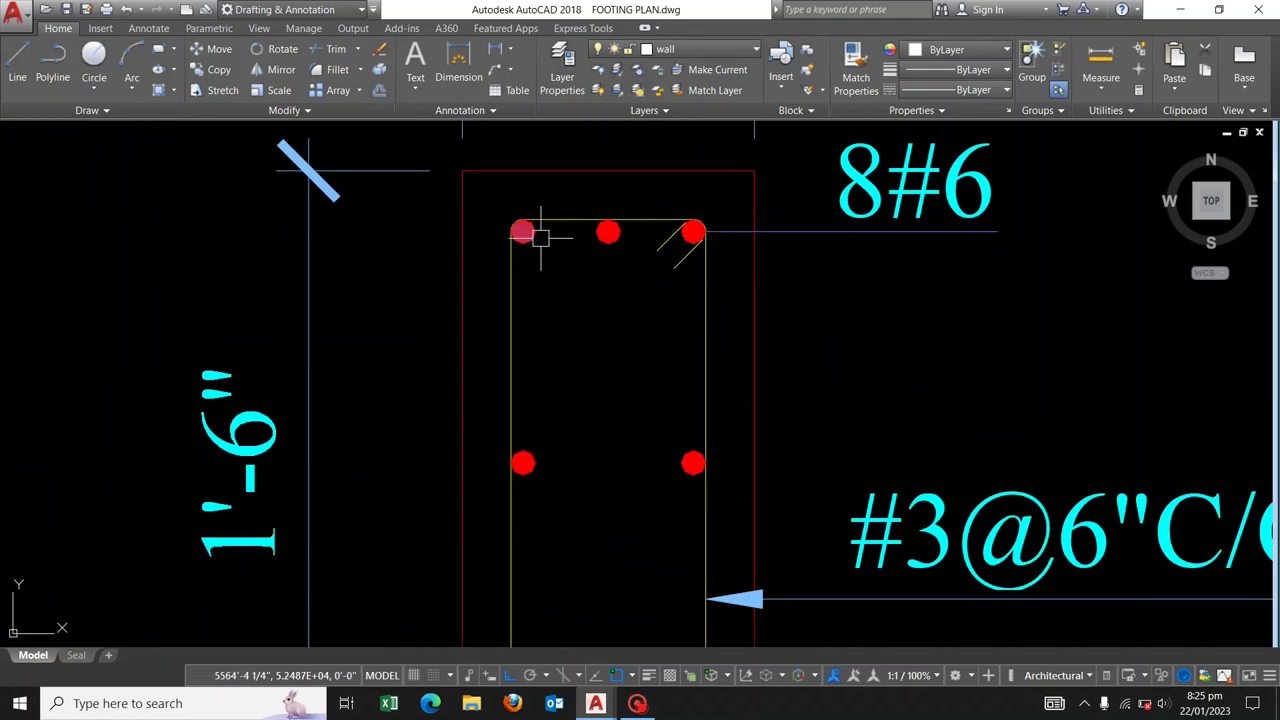
{"action": "mouse_move", "coordinate": [680, 433]}
{"action": "middle_mouse_down"}
{"action": "mouse_move", "coordinate": [697, 397]}
{"action": "mouse_move", "coordinate": [723, 383]}
{"action": "mouse_move", "coordinate": [667, 375]}
{"action": "mouse_move", "coordinate": [663, 398]}
{"action": "middle_mouse_up"}
{"action": "scroll", "coordinate": [690, 527], "scroll_direction": "down", "scroll_amount": 2}
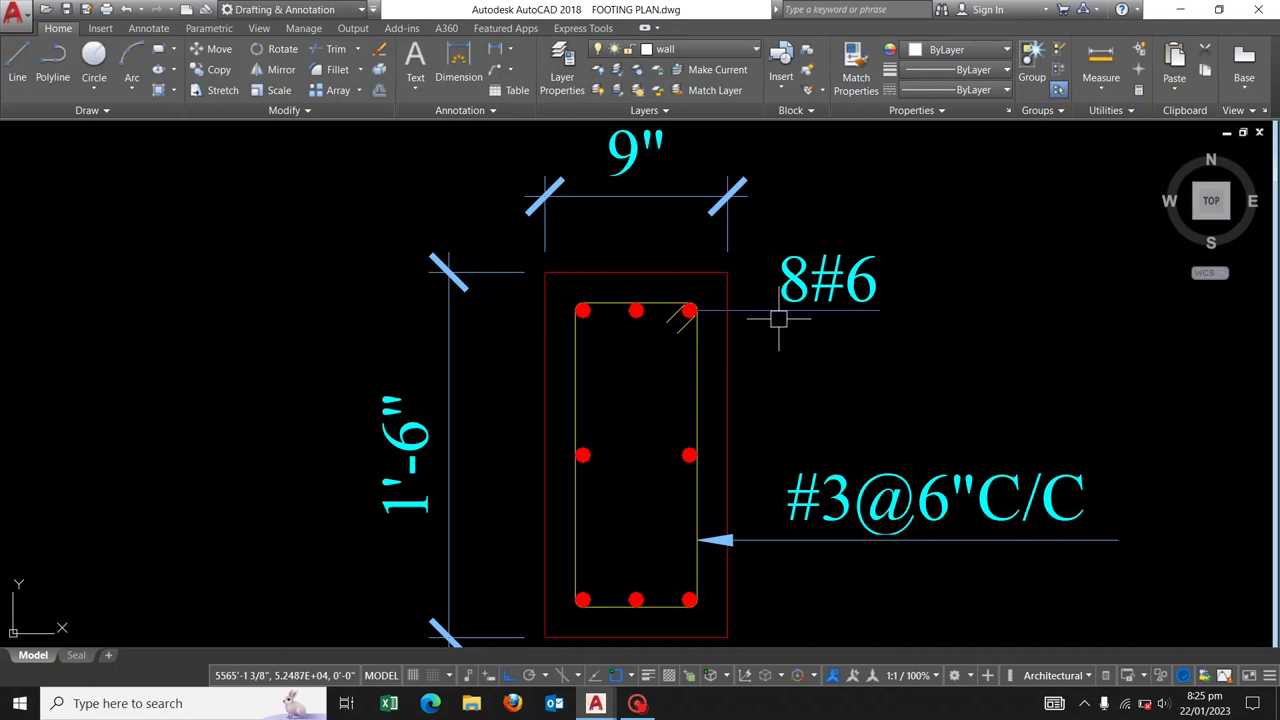
{"action": "scroll", "coordinate": [775, 300], "scroll_direction": "down", "scroll_amount": 1}
{"action": "scroll", "coordinate": [770, 260], "scroll_direction": "down", "scroll_amount": 1}
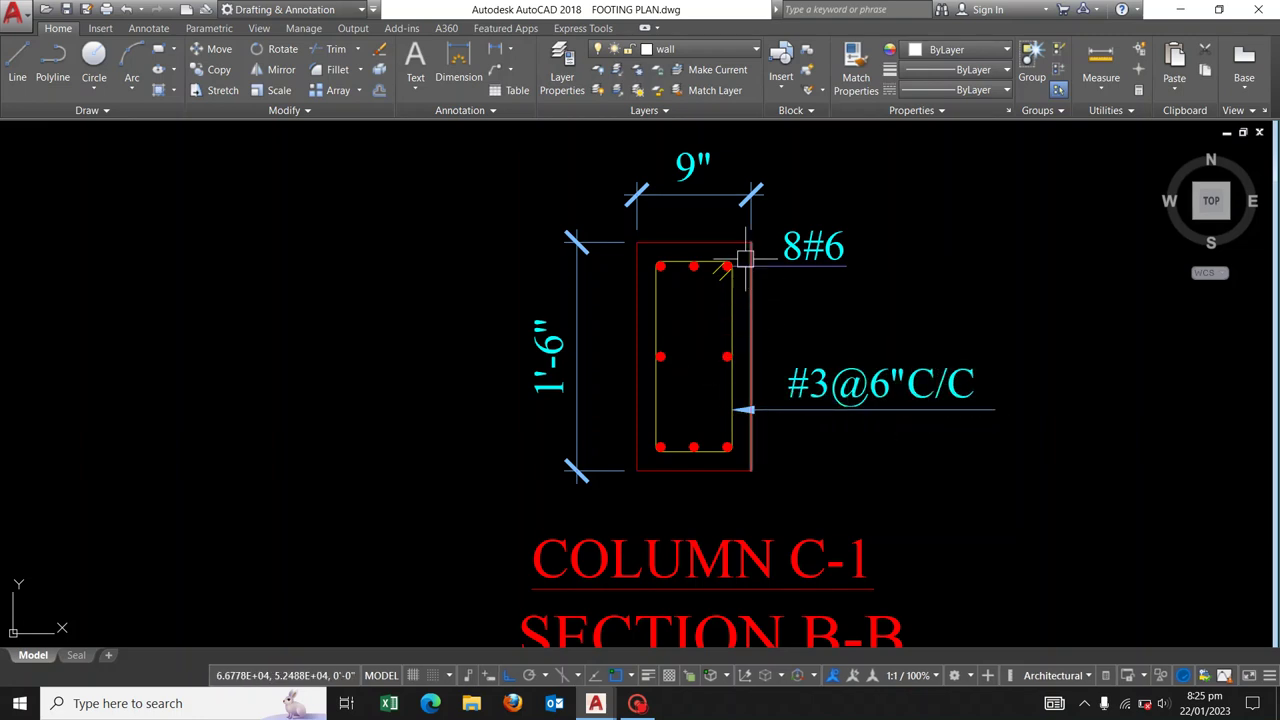
{"action": "scroll", "coordinate": [740, 262], "scroll_direction": "up", "scroll_amount": 5}
{"action": "scroll", "coordinate": [718, 310], "scroll_direction": "up", "scroll_amount": 1}
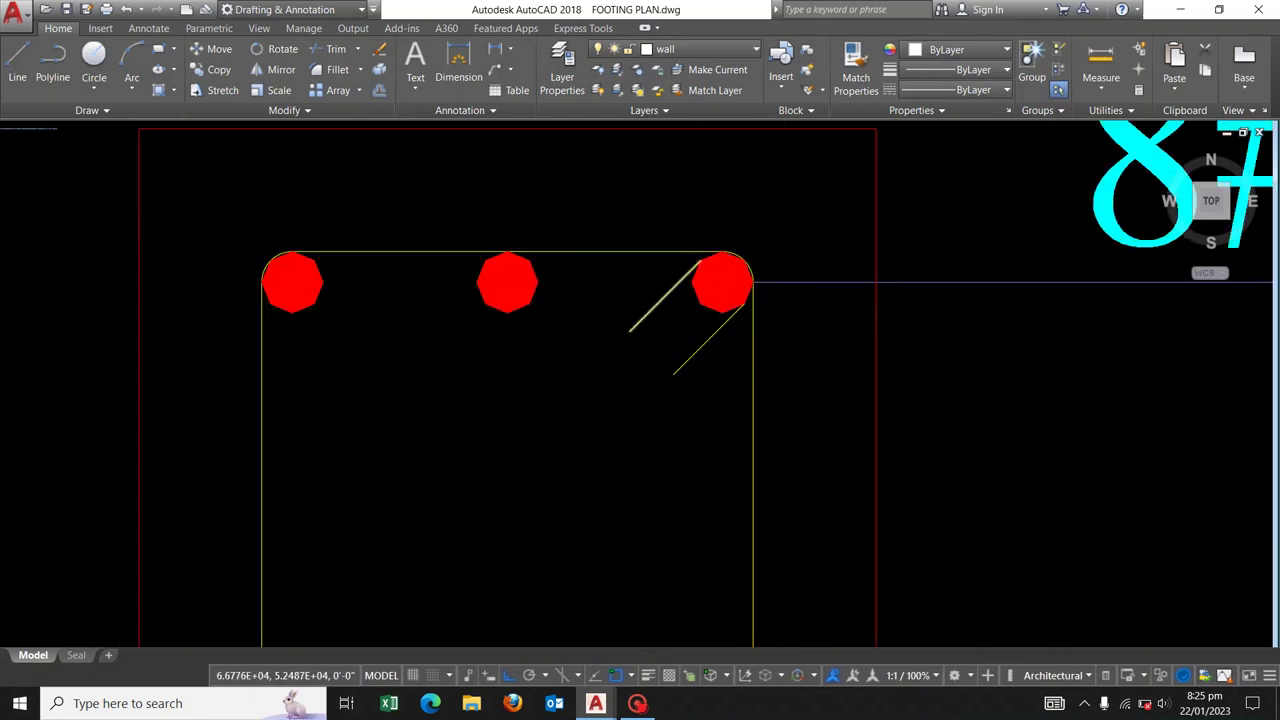
{"action": "scroll", "coordinate": [666, 297], "scroll_direction": "down", "scroll_amount": 5}
{"action": "scroll", "coordinate": [666, 297], "scroll_direction": "down", "scroll_amount": 2}
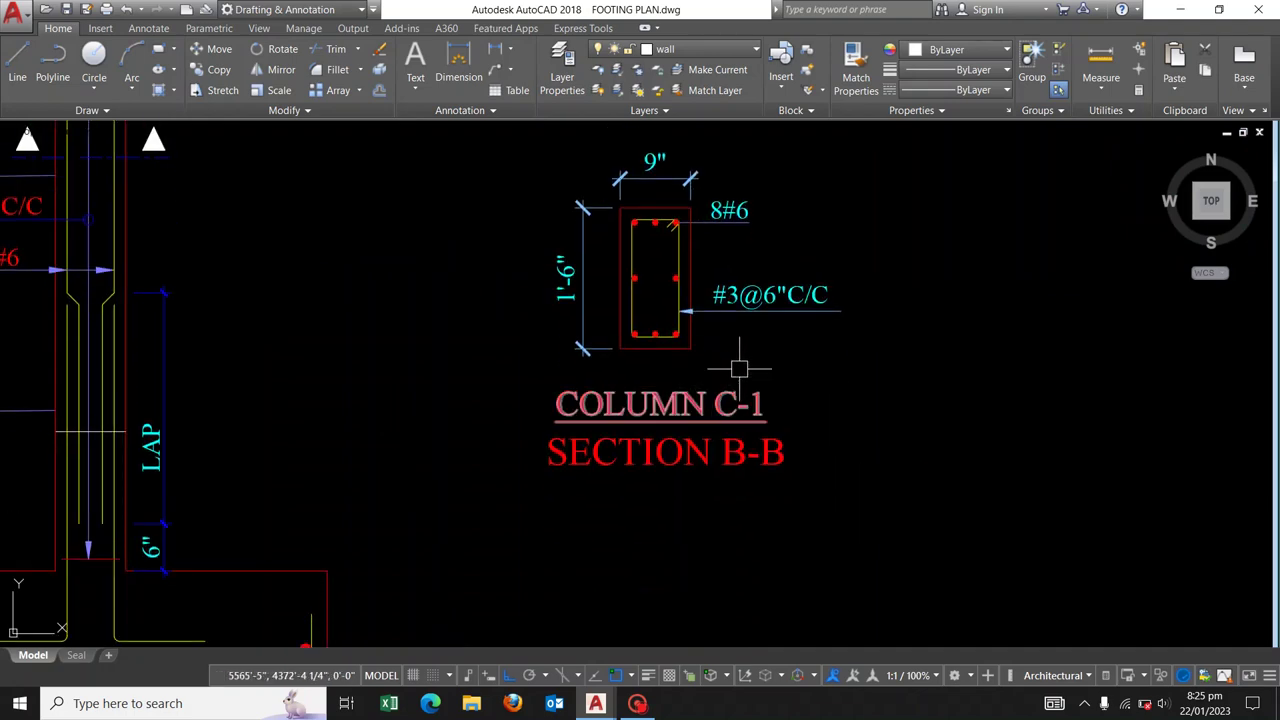
Zoom out from the Column C-1 section to show the full footing layout plan.
{"action": "scroll", "coordinate": [737, 340], "scroll_direction": "down", "scroll_amount": 6}
{"action": "scroll", "coordinate": [752, 349], "scroll_direction": "down", "scroll_amount": 1}
{"action": "scroll", "coordinate": [752, 349], "scroll_direction": "up", "scroll_amount": 4}
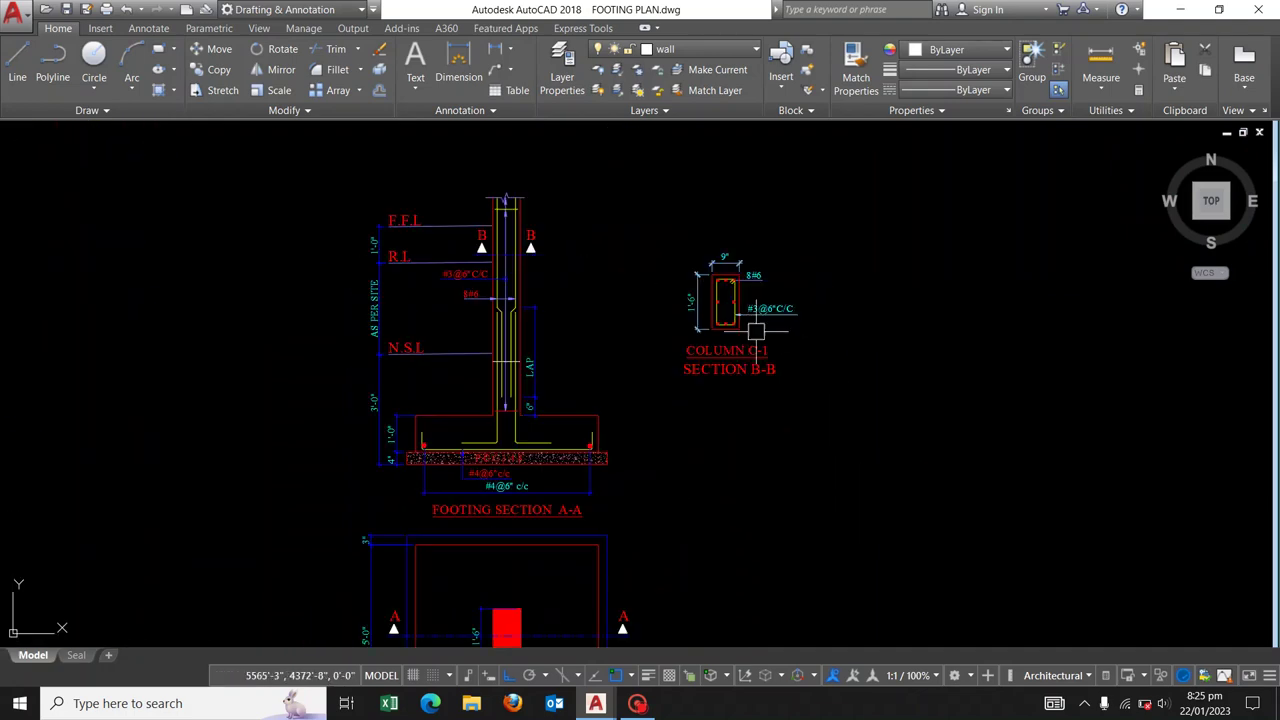
{"action": "scroll", "coordinate": [756, 331], "scroll_direction": "up", "scroll_amount": 2}
{"action": "scroll", "coordinate": [750, 350], "scroll_direction": "up", "scroll_amount": 4}
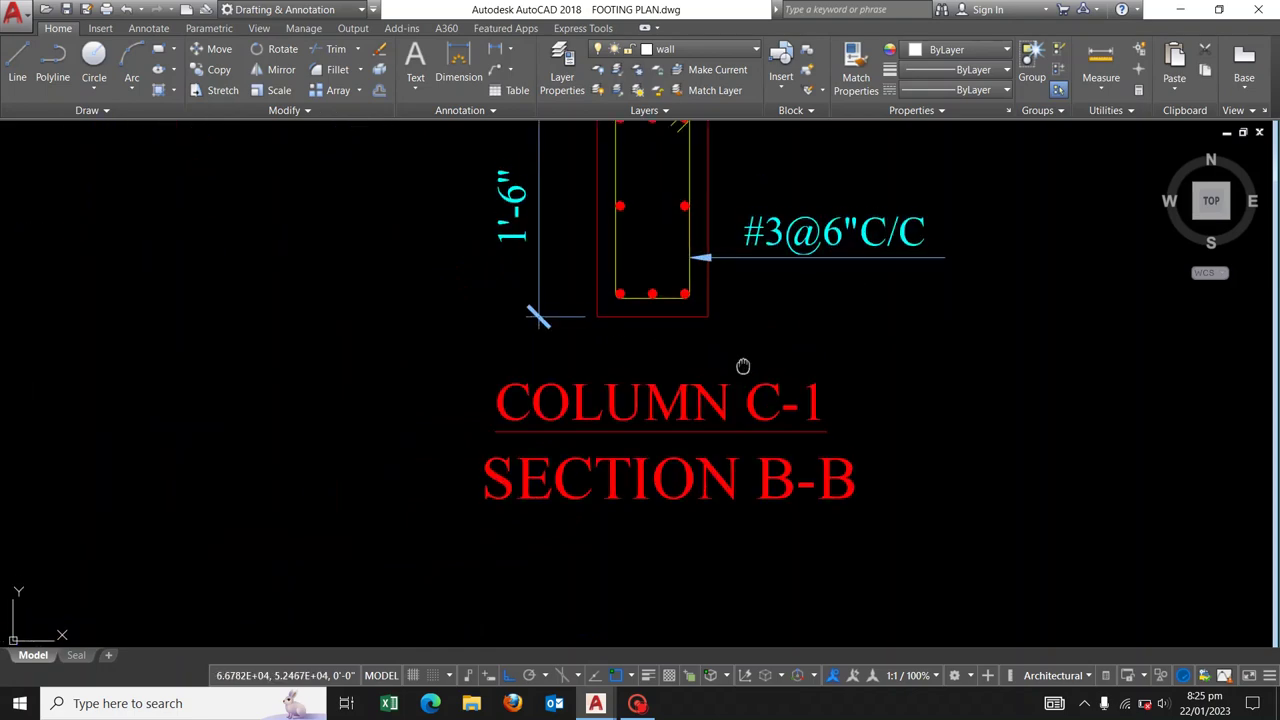
{"action": "middle_click_drag", "start_coordinate": [743, 366], "coordinate": [752, 341]}
{"action": "scroll", "coordinate": [759, 341], "scroll_direction": "down", "scroll_amount": 5}
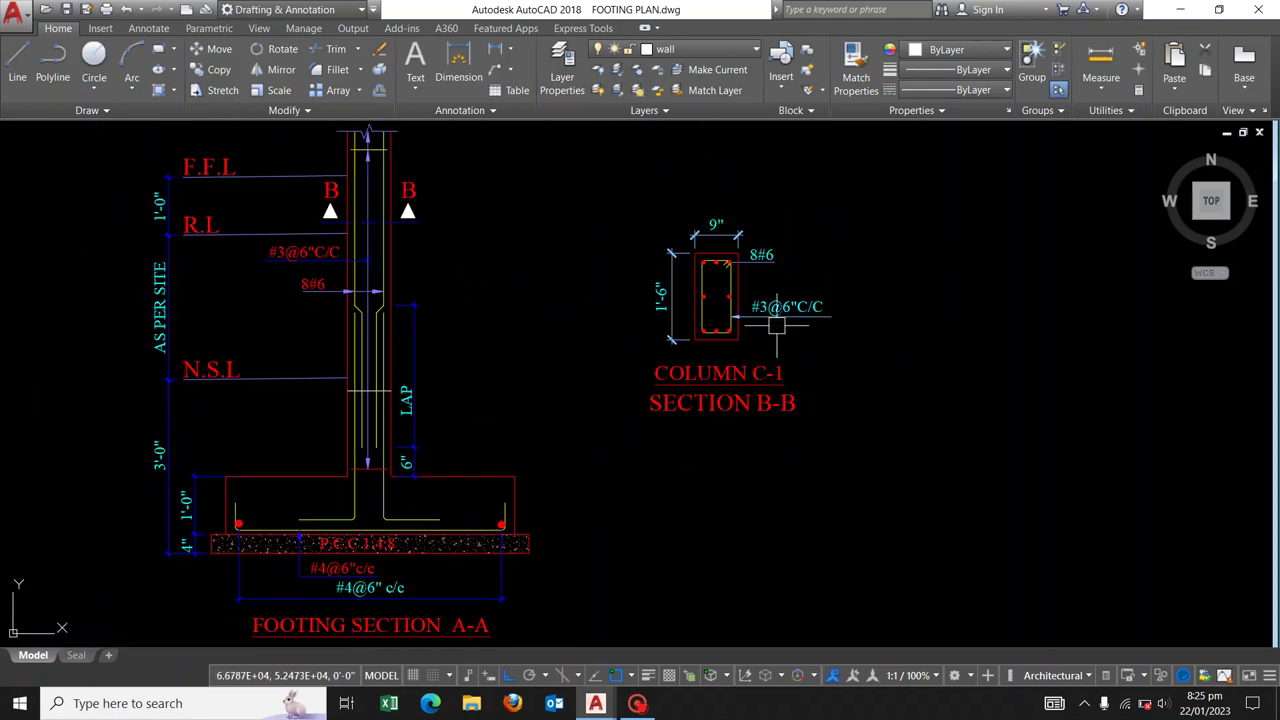
{"action": "scroll", "coordinate": [740, 258], "scroll_direction": "down", "scroll_amount": 3}
{"action": "scroll", "coordinate": [738, 252], "scroll_direction": "down", "scroll_amount": 2}
{"action": "scroll", "coordinate": [700, 265], "scroll_direction": "down", "scroll_amount": 3}
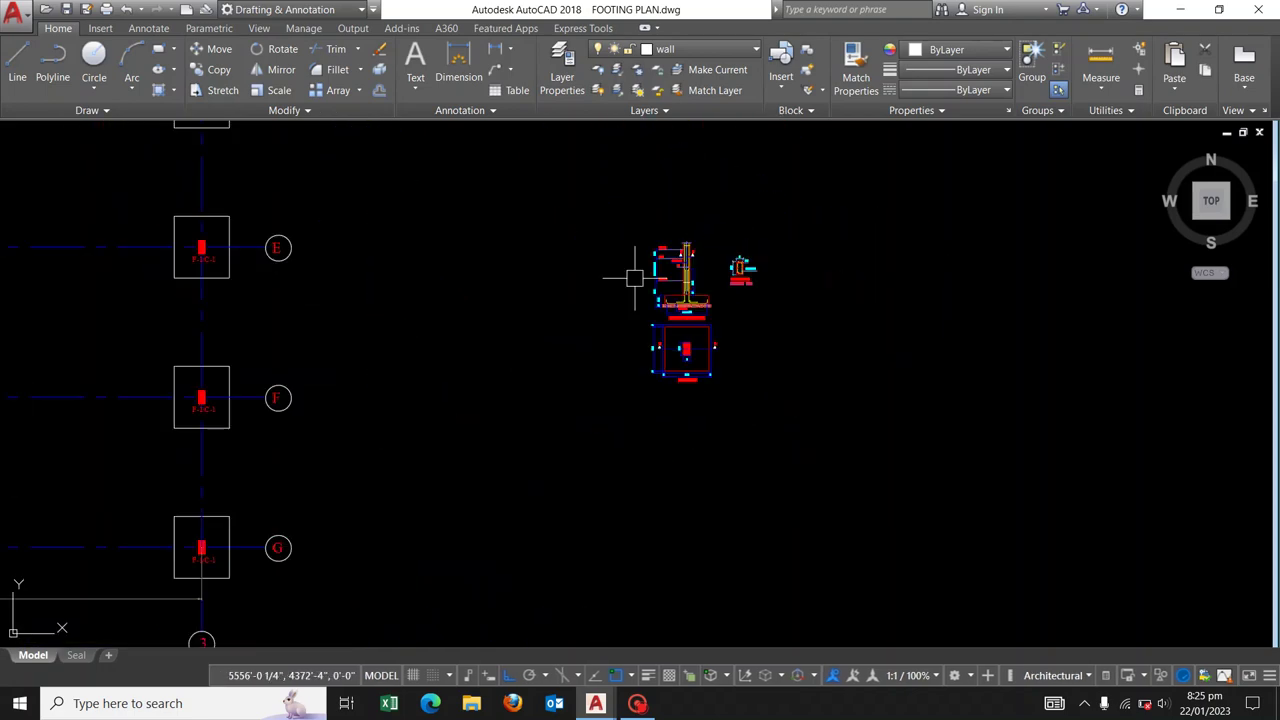
{"action": "middle_click_drag", "start_coordinate": [243, 349], "coordinate": [503, 272]}
{"action": "scroll", "coordinate": [500, 326], "scroll_direction": "down", "scroll_amount": 3}
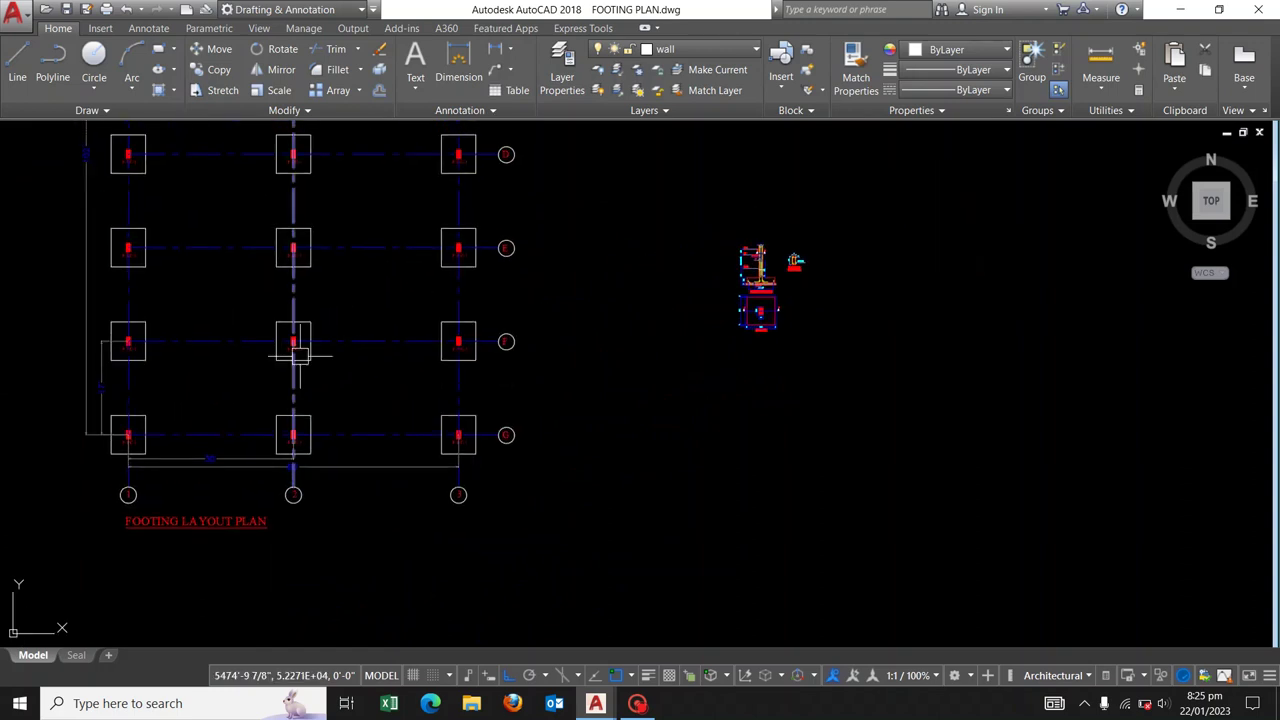
{"action": "middle_click_drag", "start_coordinate": [337, 351], "coordinate": [346, 404]}
Zoom back in to frame Footing F-1 with Section A-A and Section B-B above it.
{"action": "scroll", "coordinate": [761, 366], "scroll_direction": "up", "scroll_amount": 3}
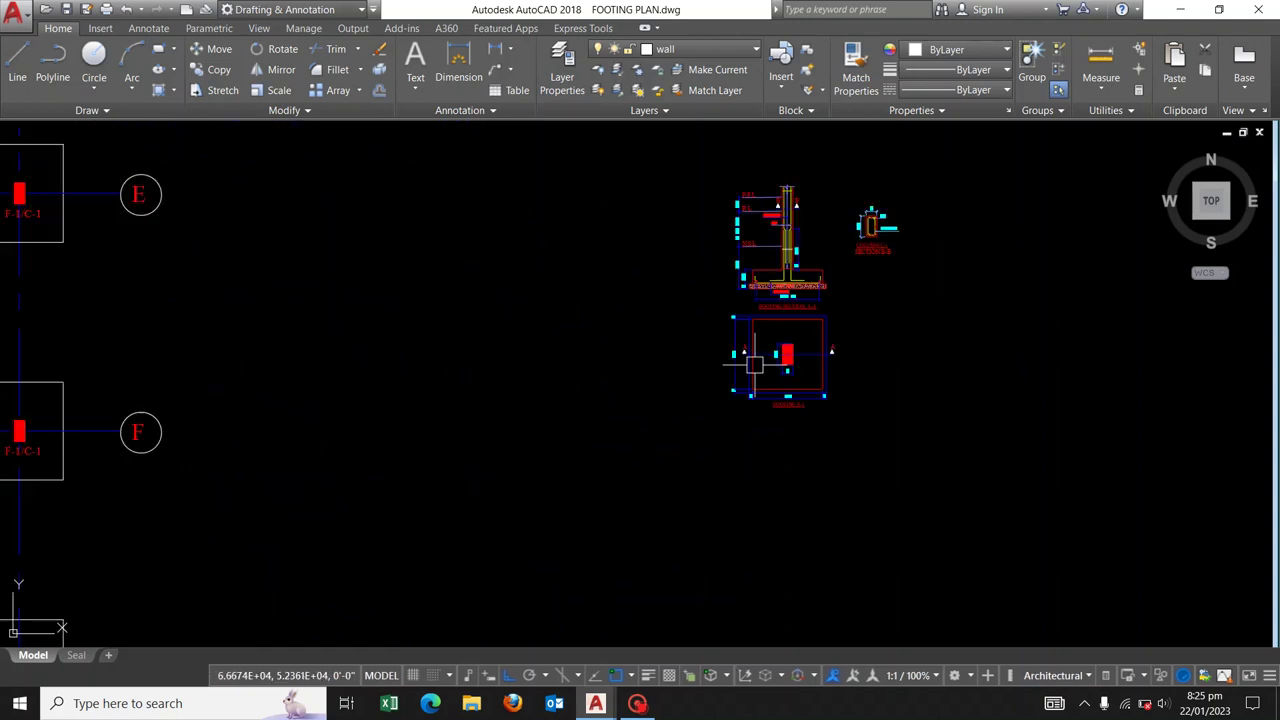
{"action": "scroll", "coordinate": [808, 380], "scroll_direction": "up", "scroll_amount": 2}
{"action": "scroll", "coordinate": [786, 346], "scroll_direction": "up", "scroll_amount": 2}
{"action": "middle_click_drag", "start_coordinate": [786, 346], "coordinate": [736, 496]}
{"action": "scroll", "coordinate": [736, 496], "scroll_direction": "down", "scroll_amount": 2}
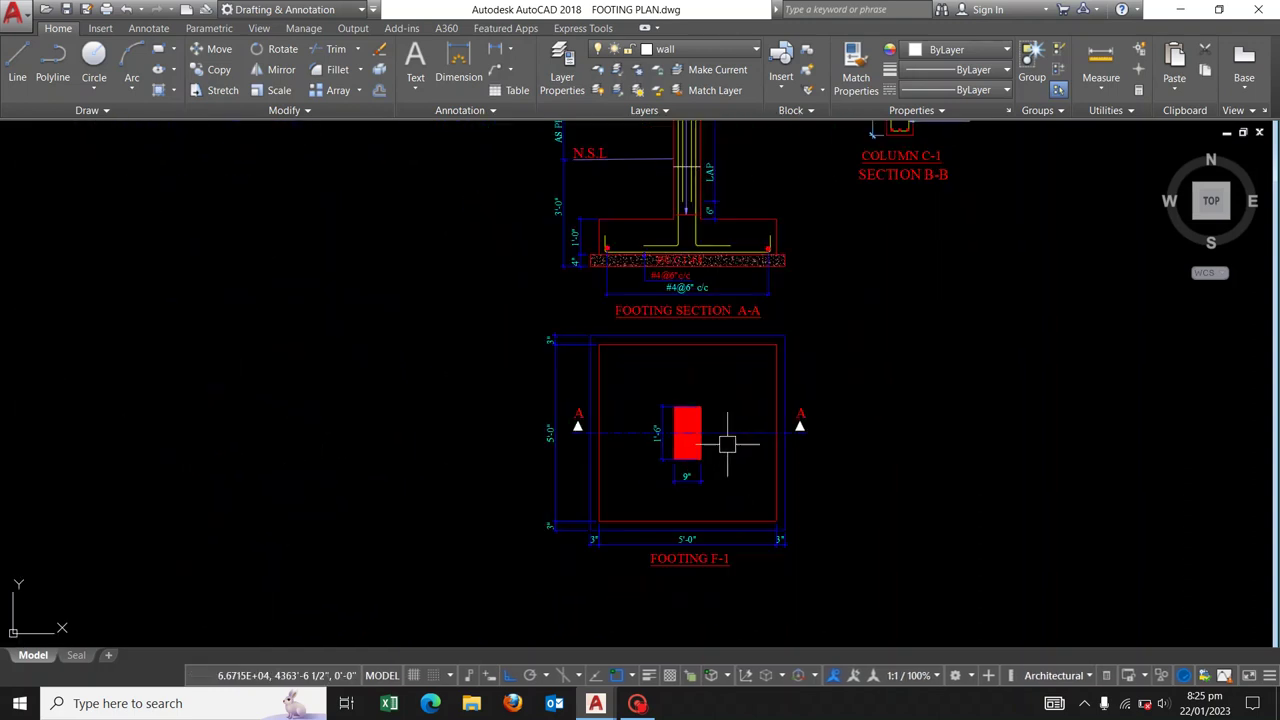
{"action": "scroll", "coordinate": [729, 443], "scroll_direction": "down", "scroll_amount": 1}
{"action": "middle_click_drag", "start_coordinate": [777, 374], "coordinate": [769, 413]}
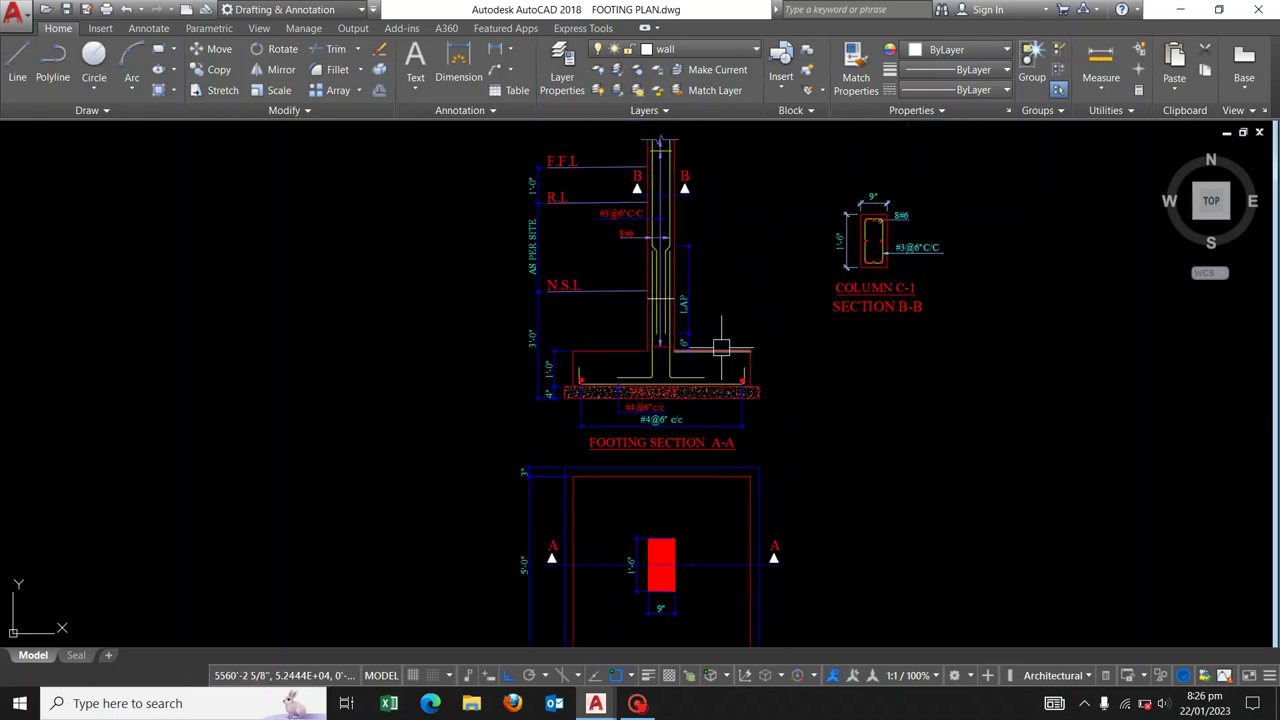
{"action": "middle_click_drag", "start_coordinate": [720, 347], "coordinate": [755, 383]}
{"action": "scroll", "coordinate": [850, 345], "scroll_direction": "up", "scroll_amount": 4}
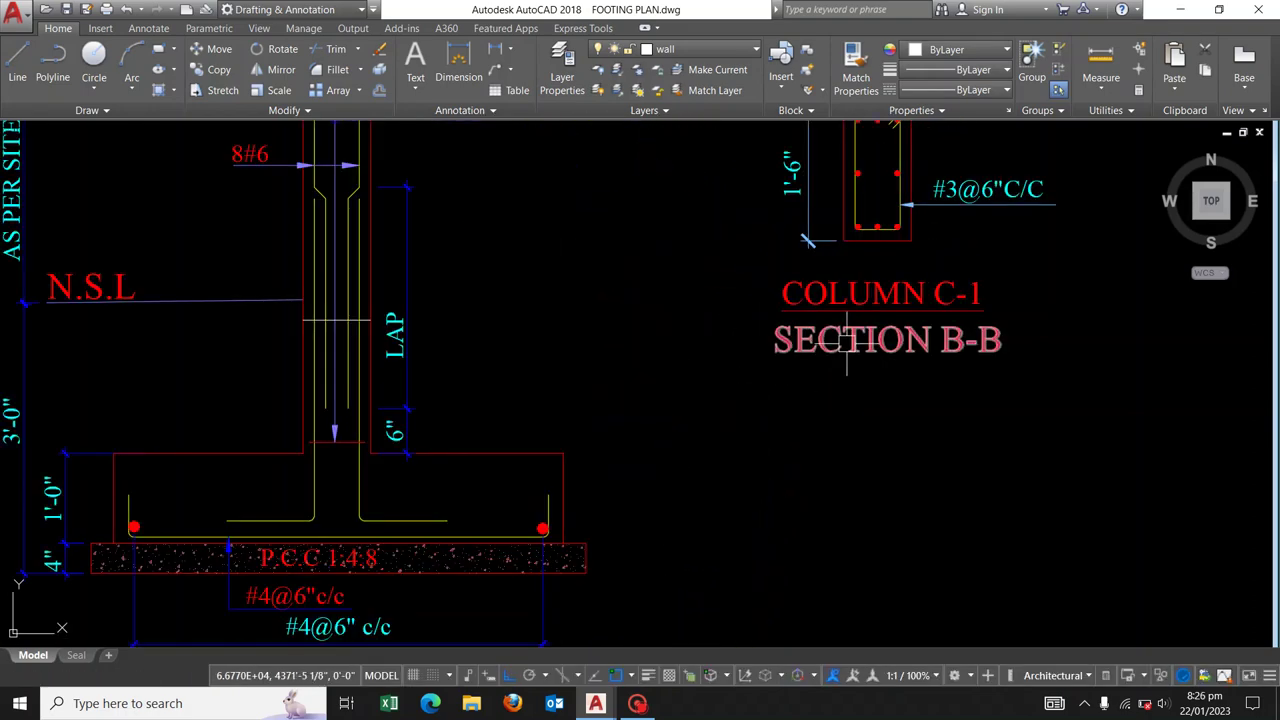
{"action": "scroll", "coordinate": [847, 341], "scroll_direction": "down", "scroll_amount": 4}
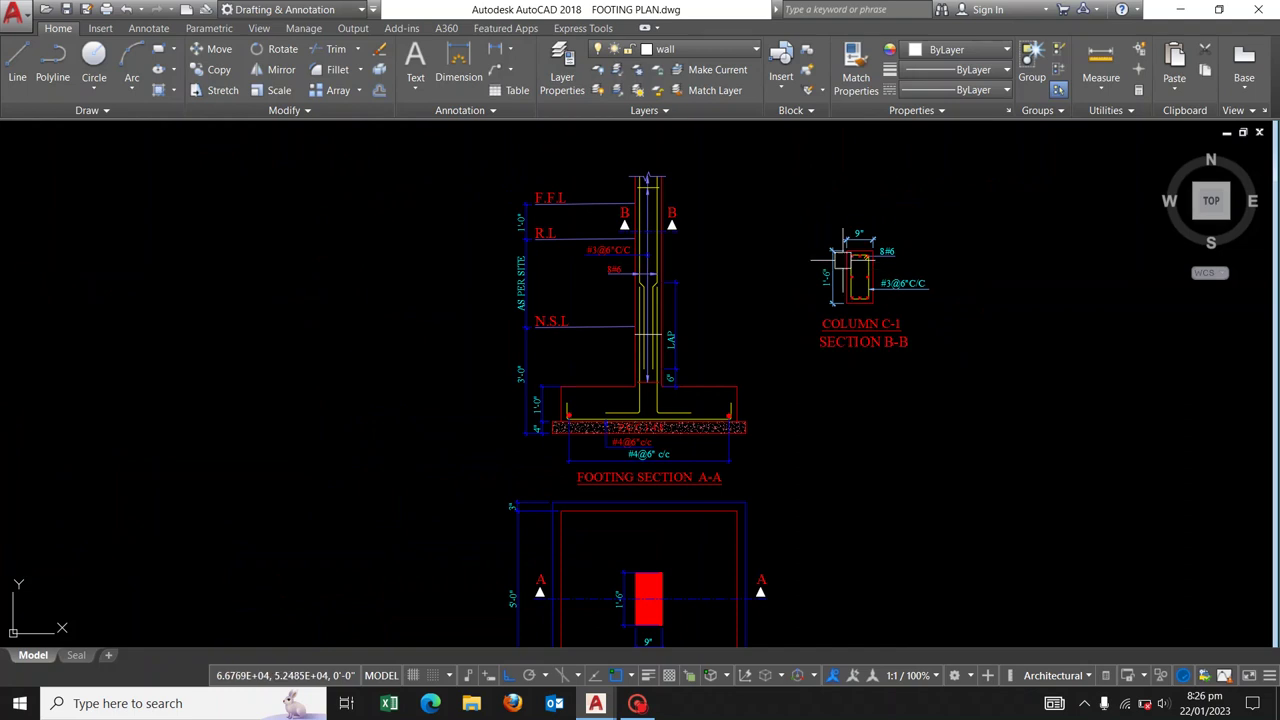
{"action": "scroll", "coordinate": [806, 220], "scroll_direction": "down", "scroll_amount": 2}
{"action": "scroll", "coordinate": [810, 225], "scroll_direction": "down", "scroll_amount": 3}
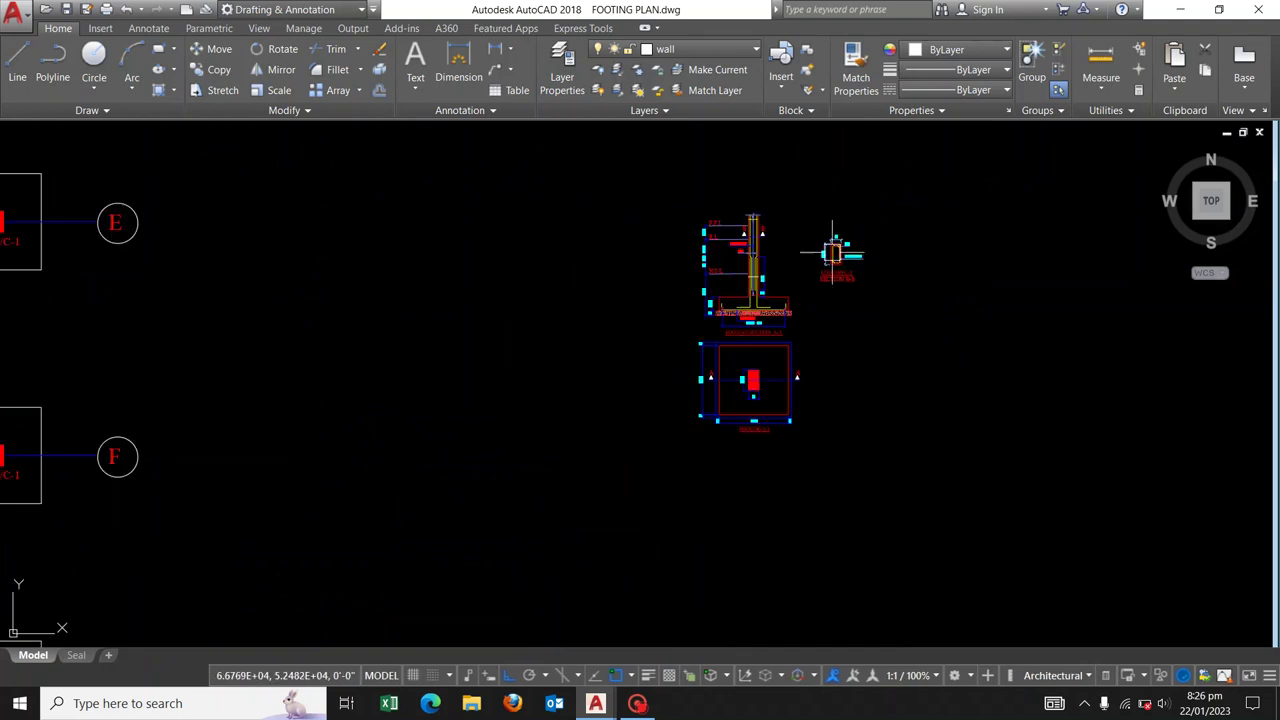
{"action": "scroll", "coordinate": [850, 270], "scroll_direction": "down", "scroll_amount": 2}
{"action": "mouse_move", "coordinate": [897, 280]}
{"action": "middle_mouse_down"}
{"action": "mouse_move", "coordinate": [879, 313]}
{"action": "mouse_move", "coordinate": [766, 346]}
{"action": "middle_mouse_up"}
{"action": "scroll", "coordinate": [879, 313], "scroll_direction": "up", "scroll_amount": 4}
{"action": "scroll", "coordinate": [871, 314], "scroll_direction": "up", "scroll_amount": 1}
{"action": "scroll", "coordinate": [856, 347], "scroll_direction": "down", "scroll_amount": 1}
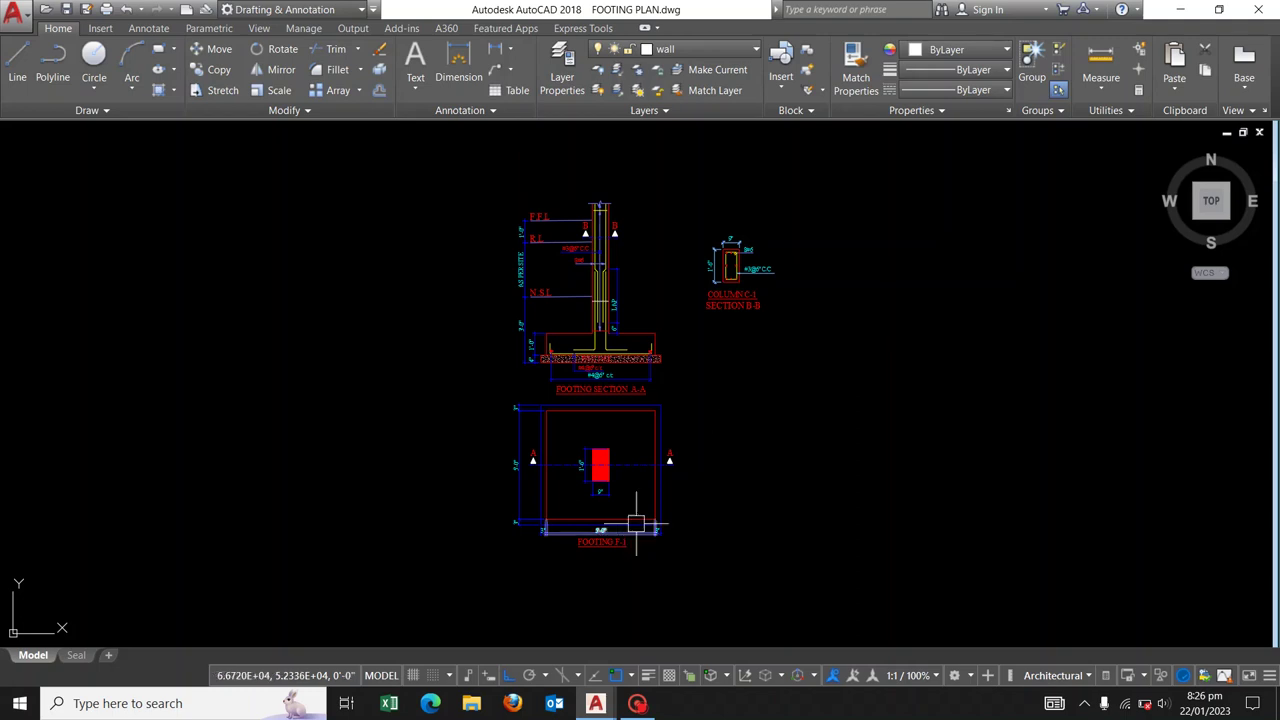
{"action": "scroll", "coordinate": [763, 457], "scroll_direction": "up", "scroll_amount": 1}
{"action": "middle_click_drag", "start_coordinate": [737, 465], "coordinate": [755, 460]}
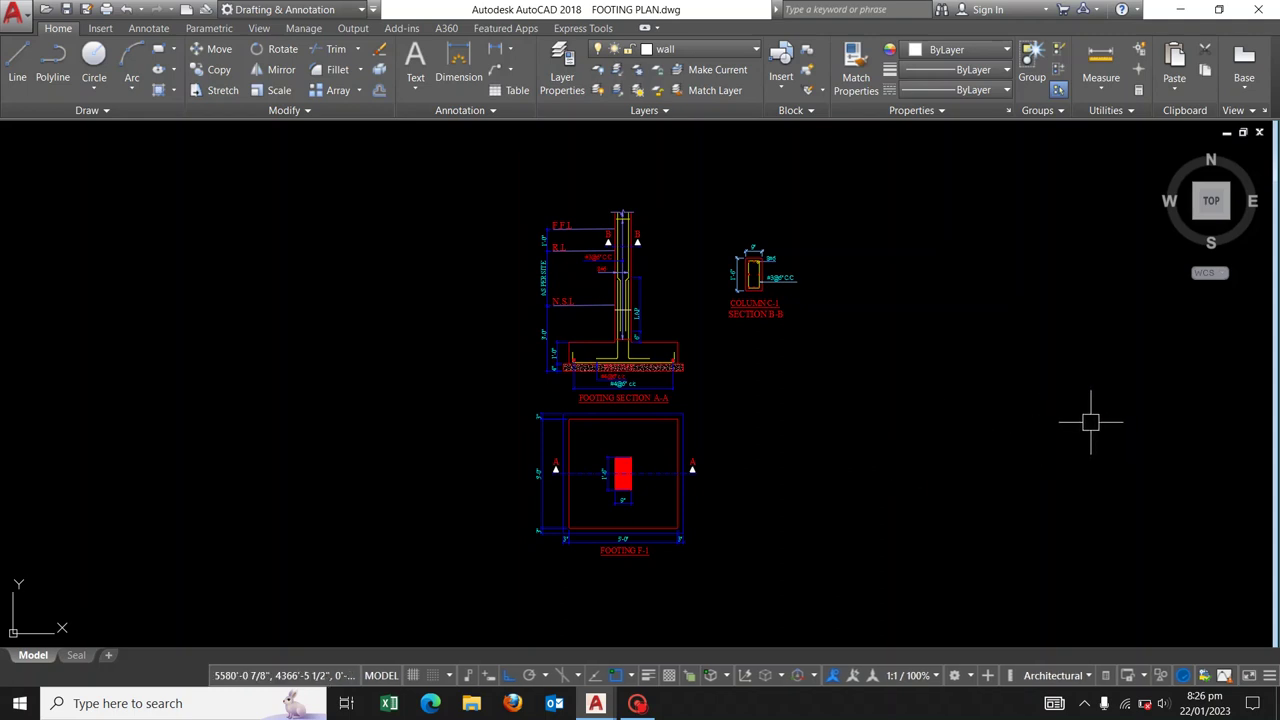
{"action": "middle_click_drag", "start_coordinate": [1000, 392], "coordinate": [971, 405]}
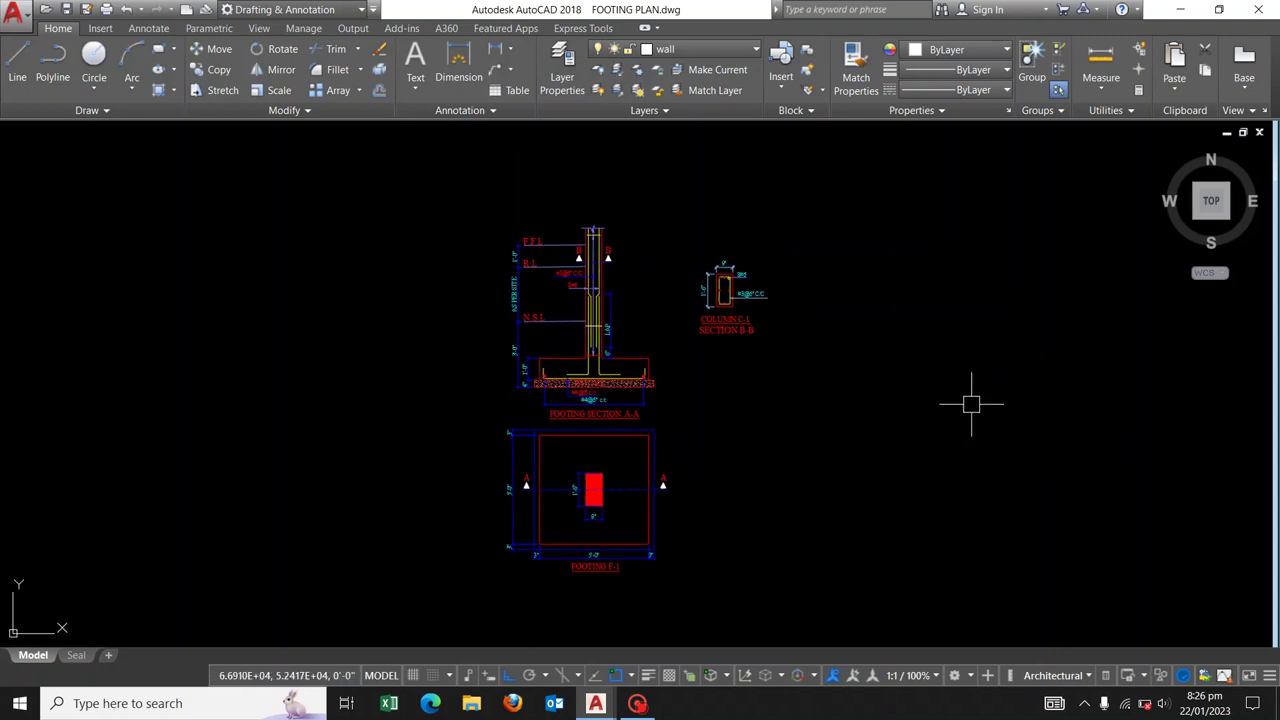